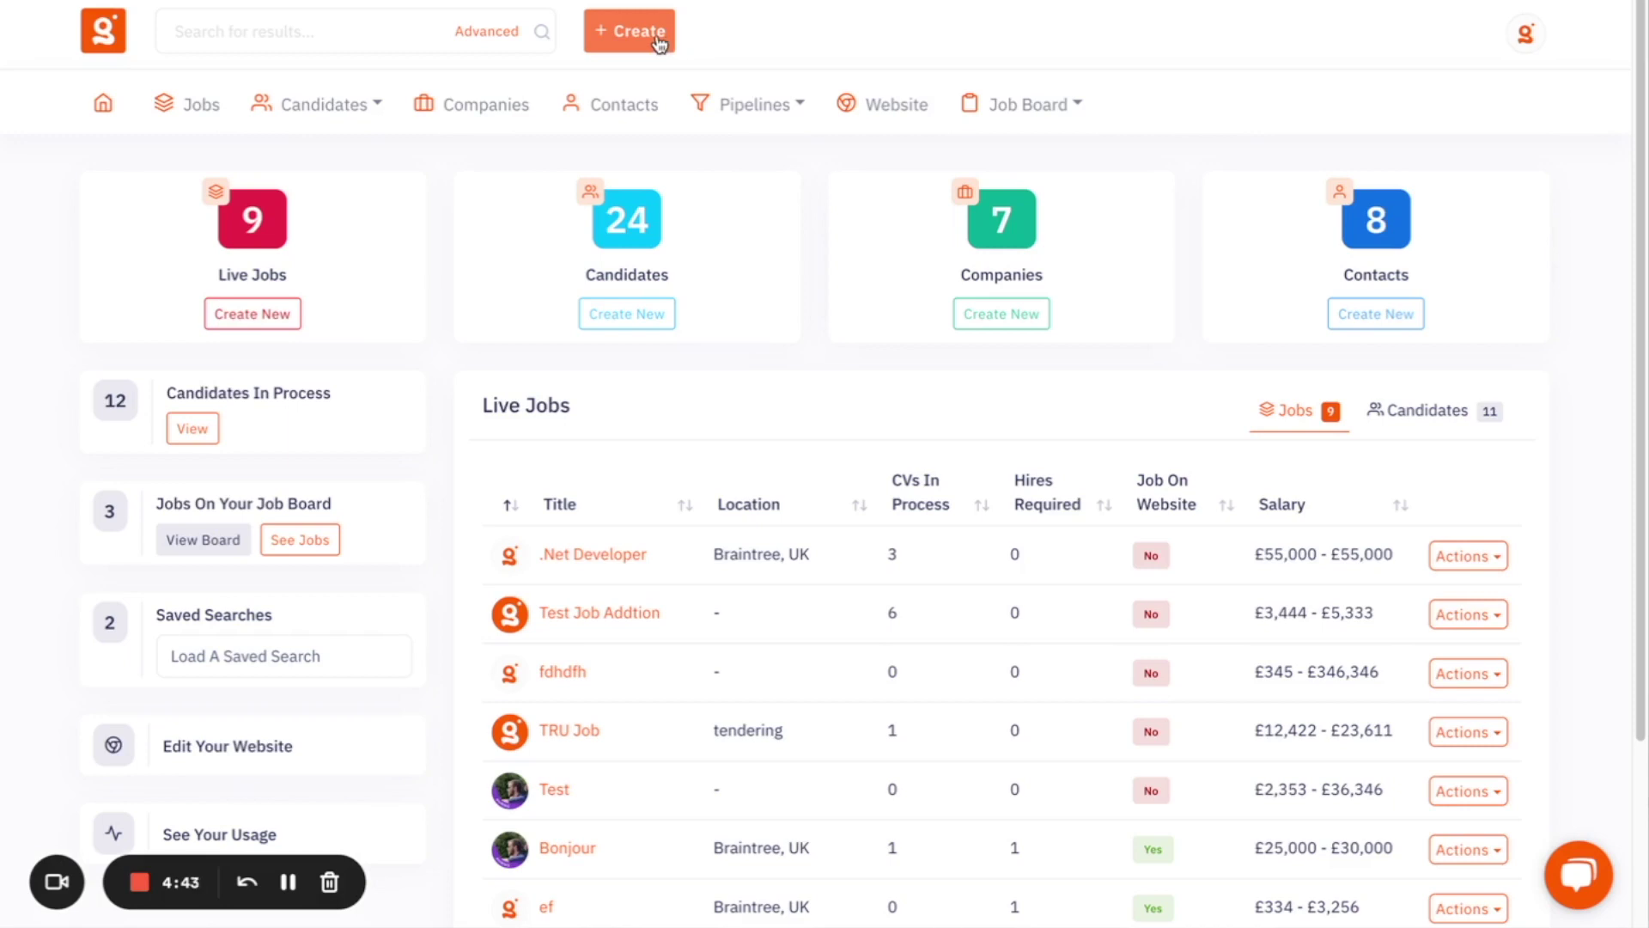
Open a new-candidate form, then close it without saving.
{"action": "left_click", "coordinate": [660, 41]}
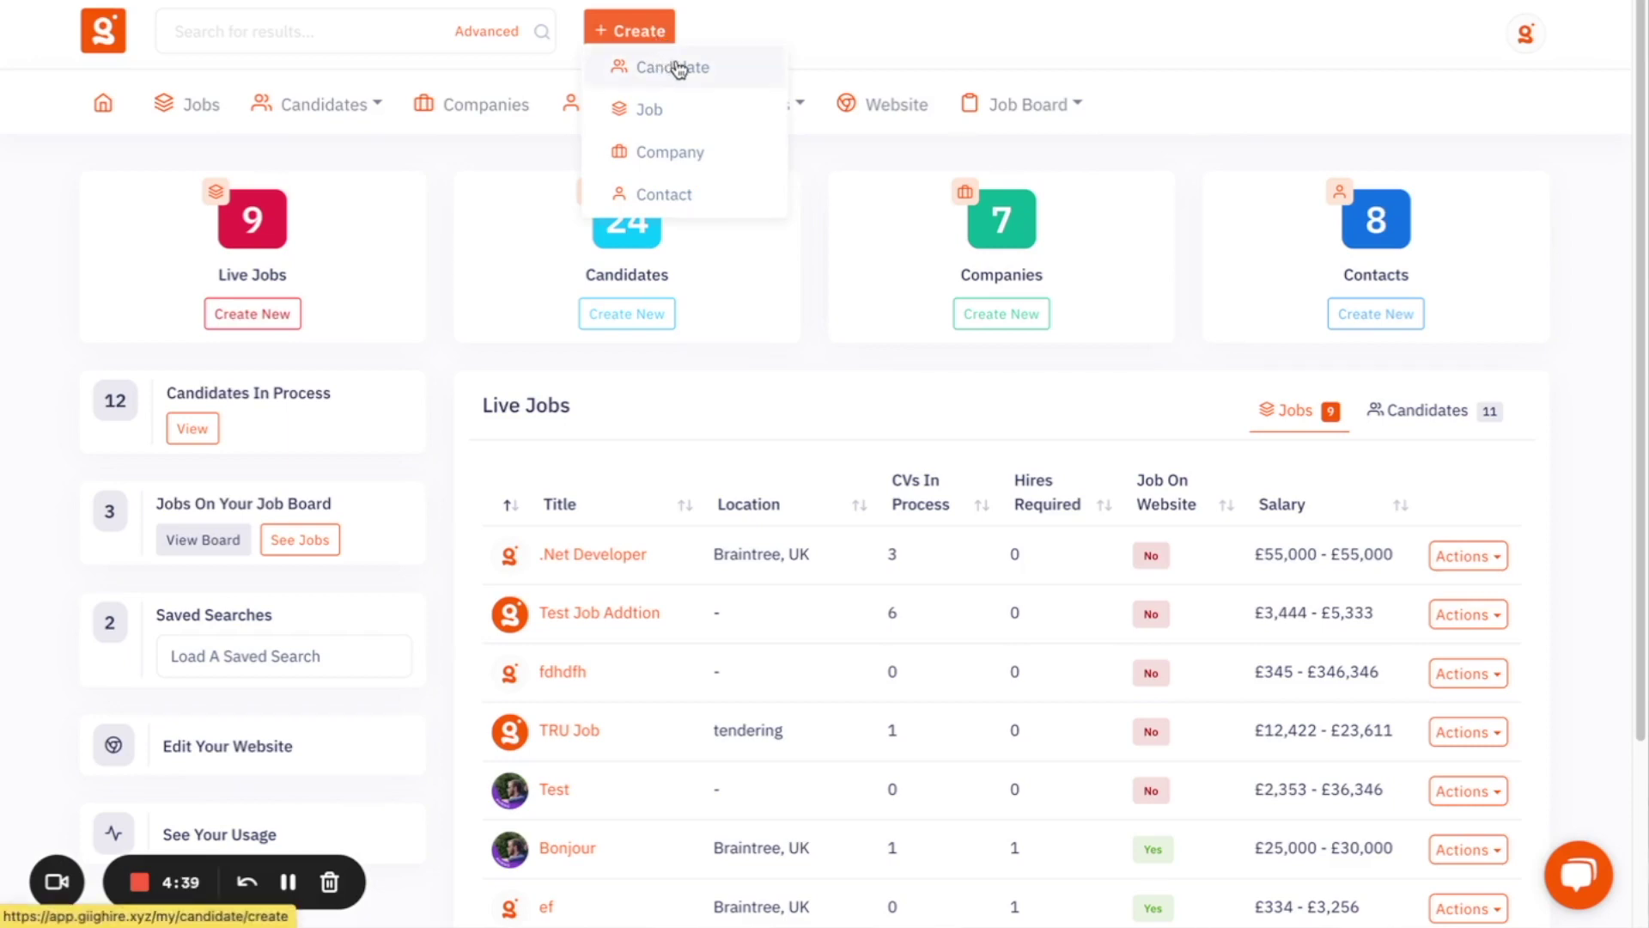
{"action": "left_click", "coordinate": [678, 70]}
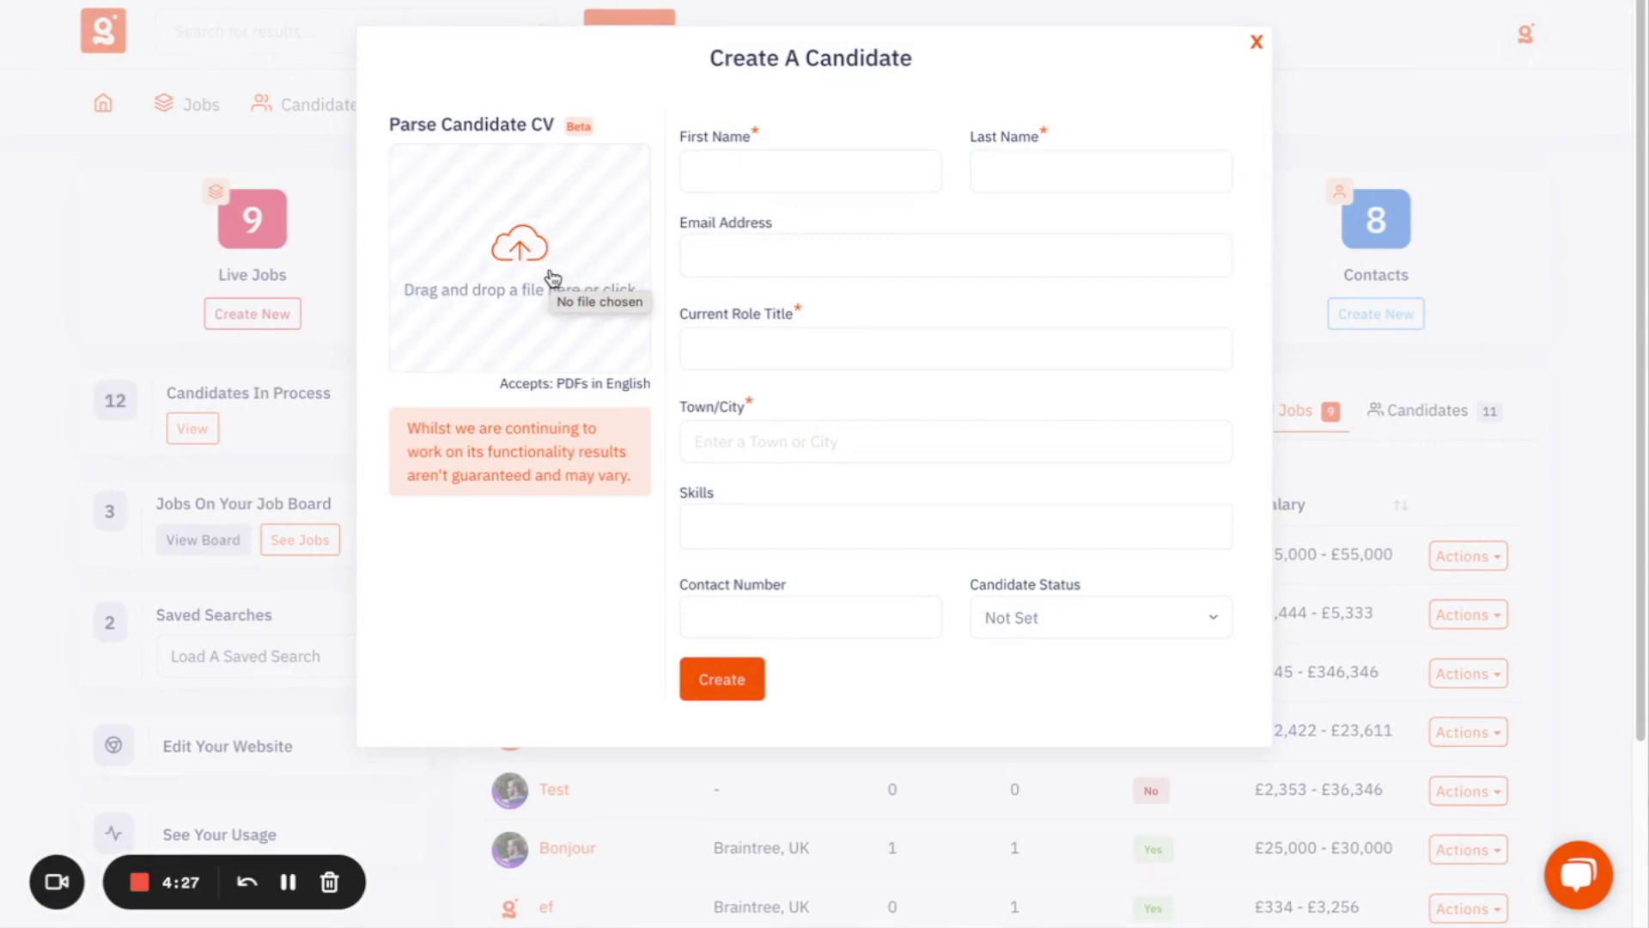
{"action": "left_click", "coordinate": [1255, 42]}
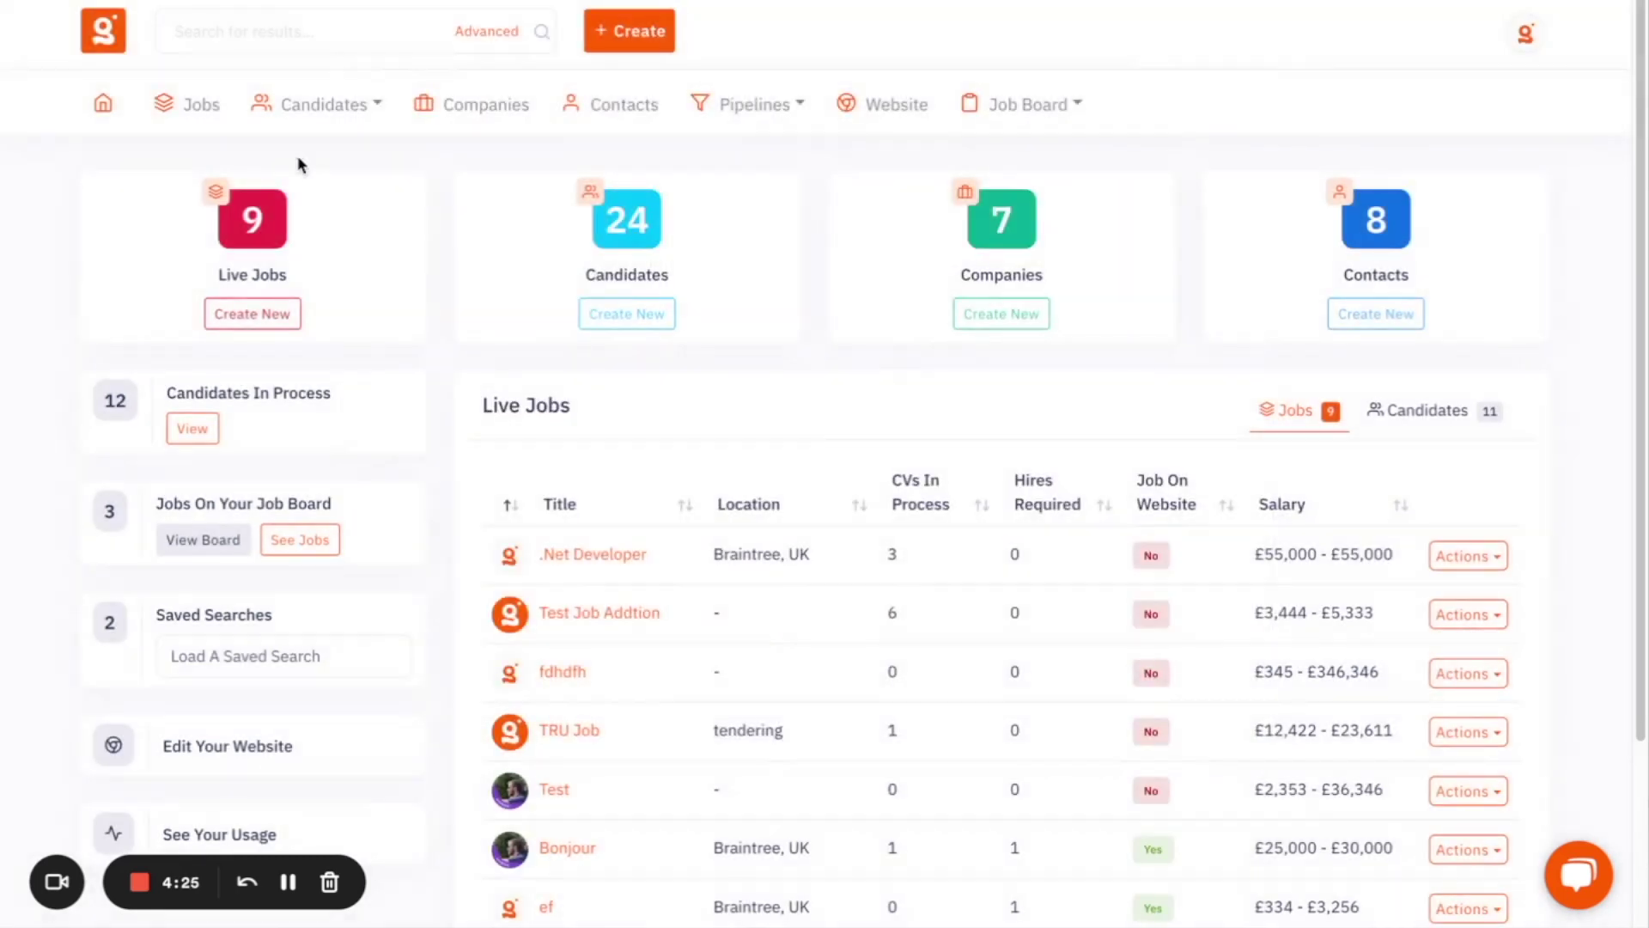
Open the Candidate Database and the first candidate's record.
{"action": "left_click", "coordinate": [295, 110]}
{"action": "left_click", "coordinate": [295, 167]}
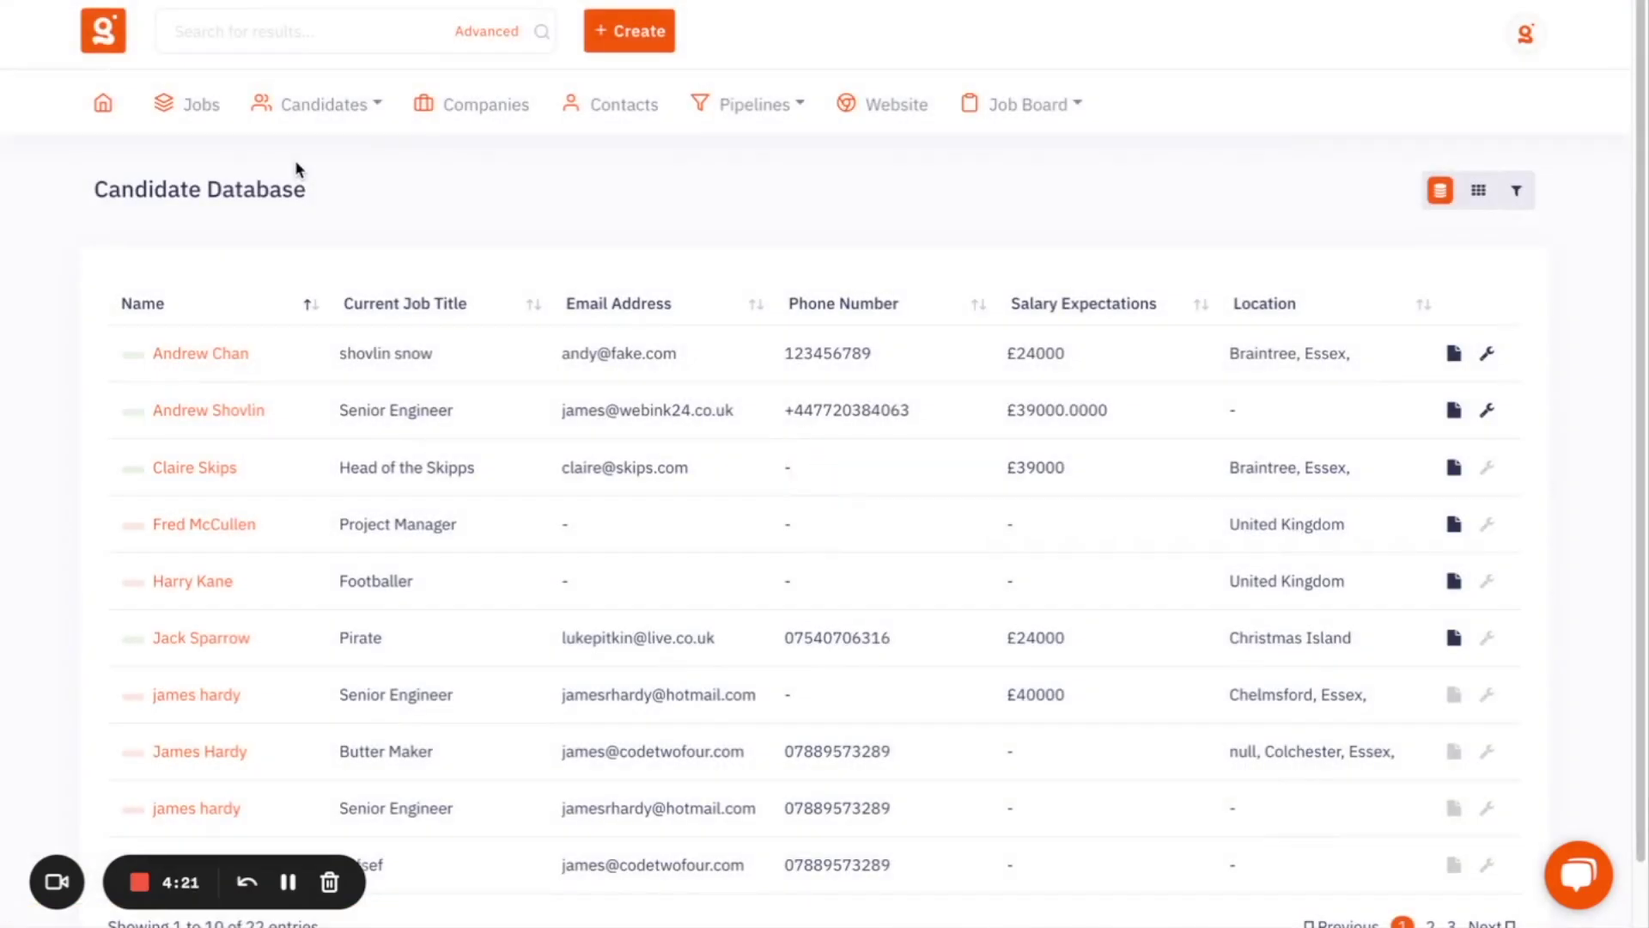
{"action": "left_click", "coordinate": [306, 342]}
Review the candidate's CV, Notes and Test Job Addtion application, then close the record.
{"action": "left_click", "coordinate": [602, 74]}
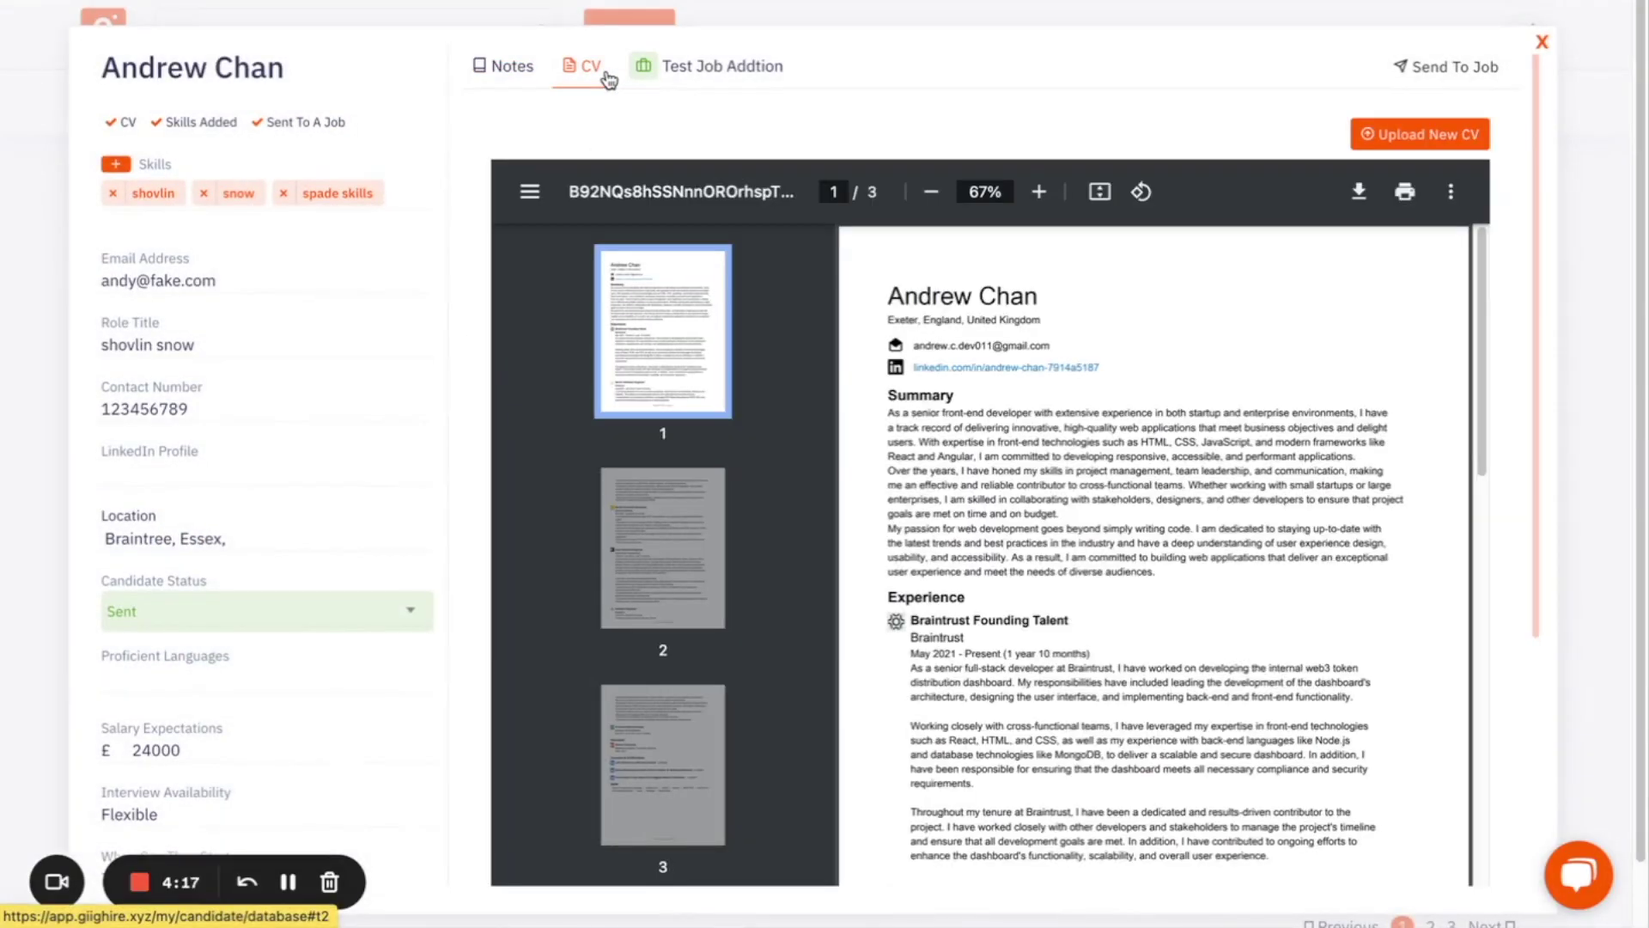
{"action": "left_click", "coordinate": [509, 67]}
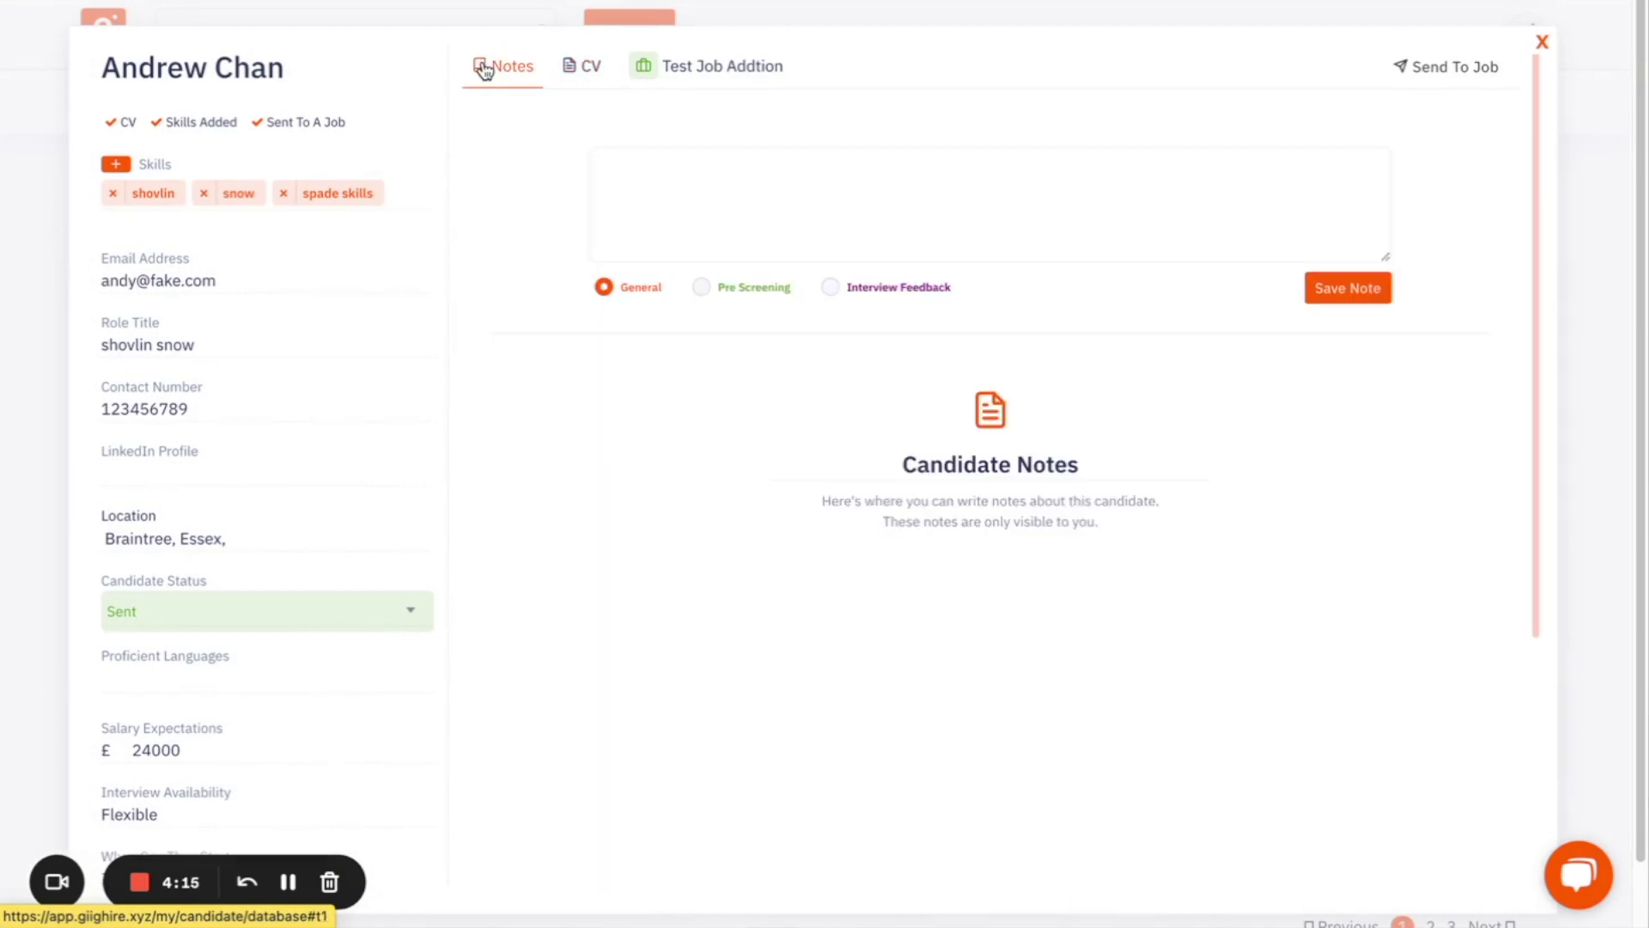
{"action": "scroll", "coordinate": [280, 497], "scroll_direction": "down", "scroll_amount": 3}
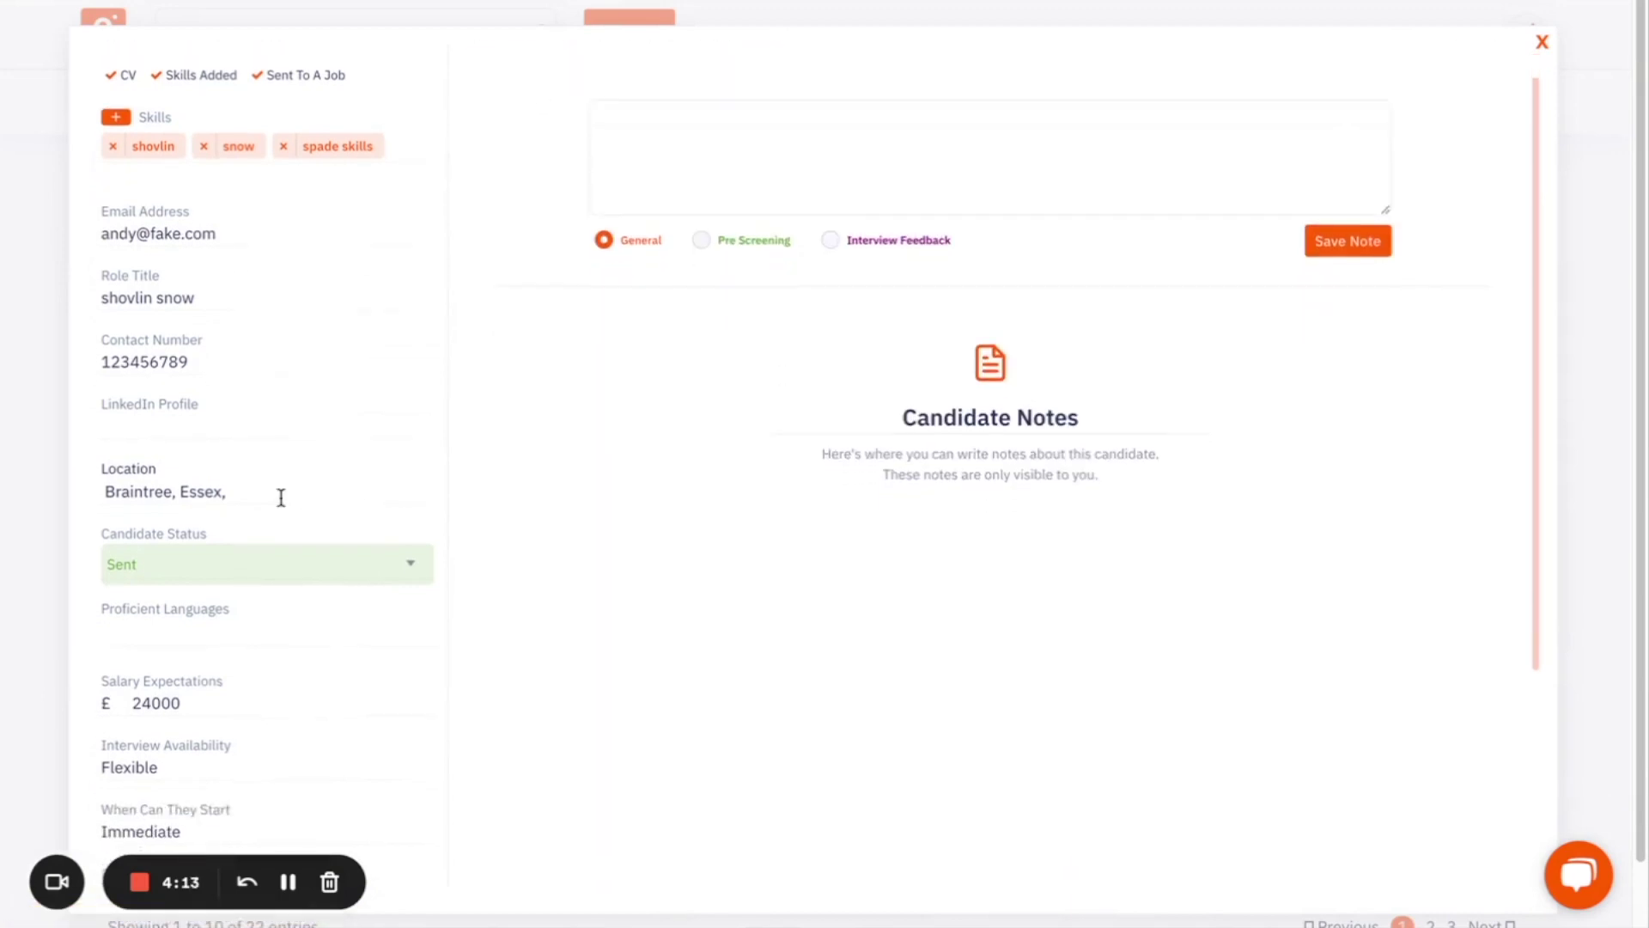
{"action": "scroll", "coordinate": [307, 574], "scroll_direction": "up", "scroll_amount": 3}
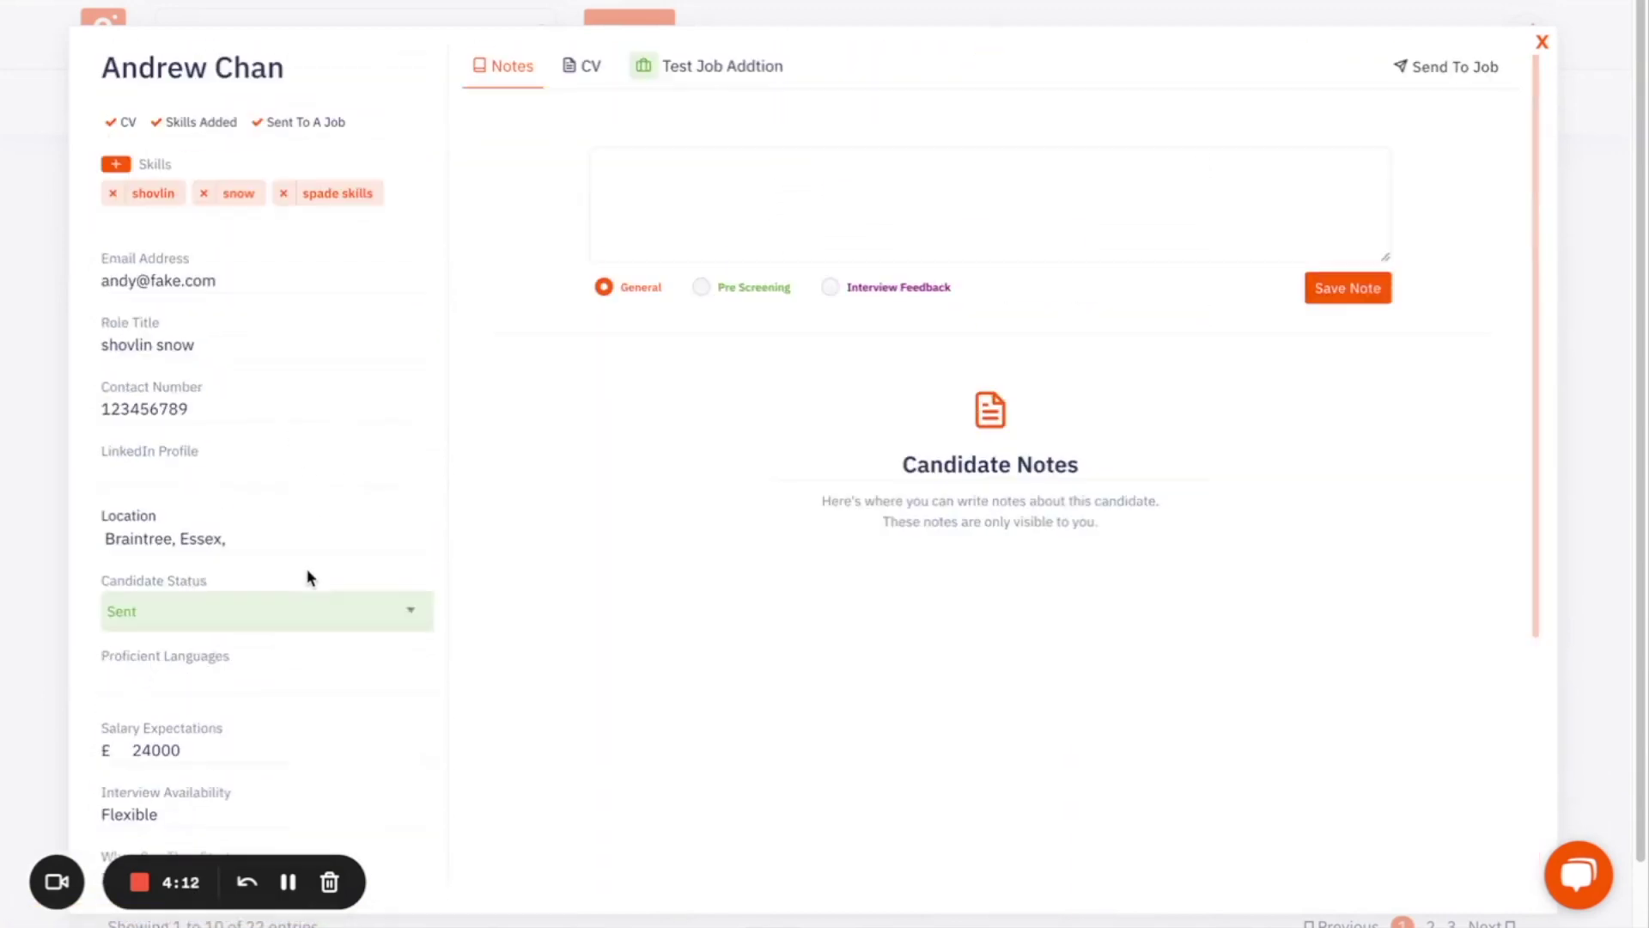
{"action": "left_click", "coordinate": [702, 88]}
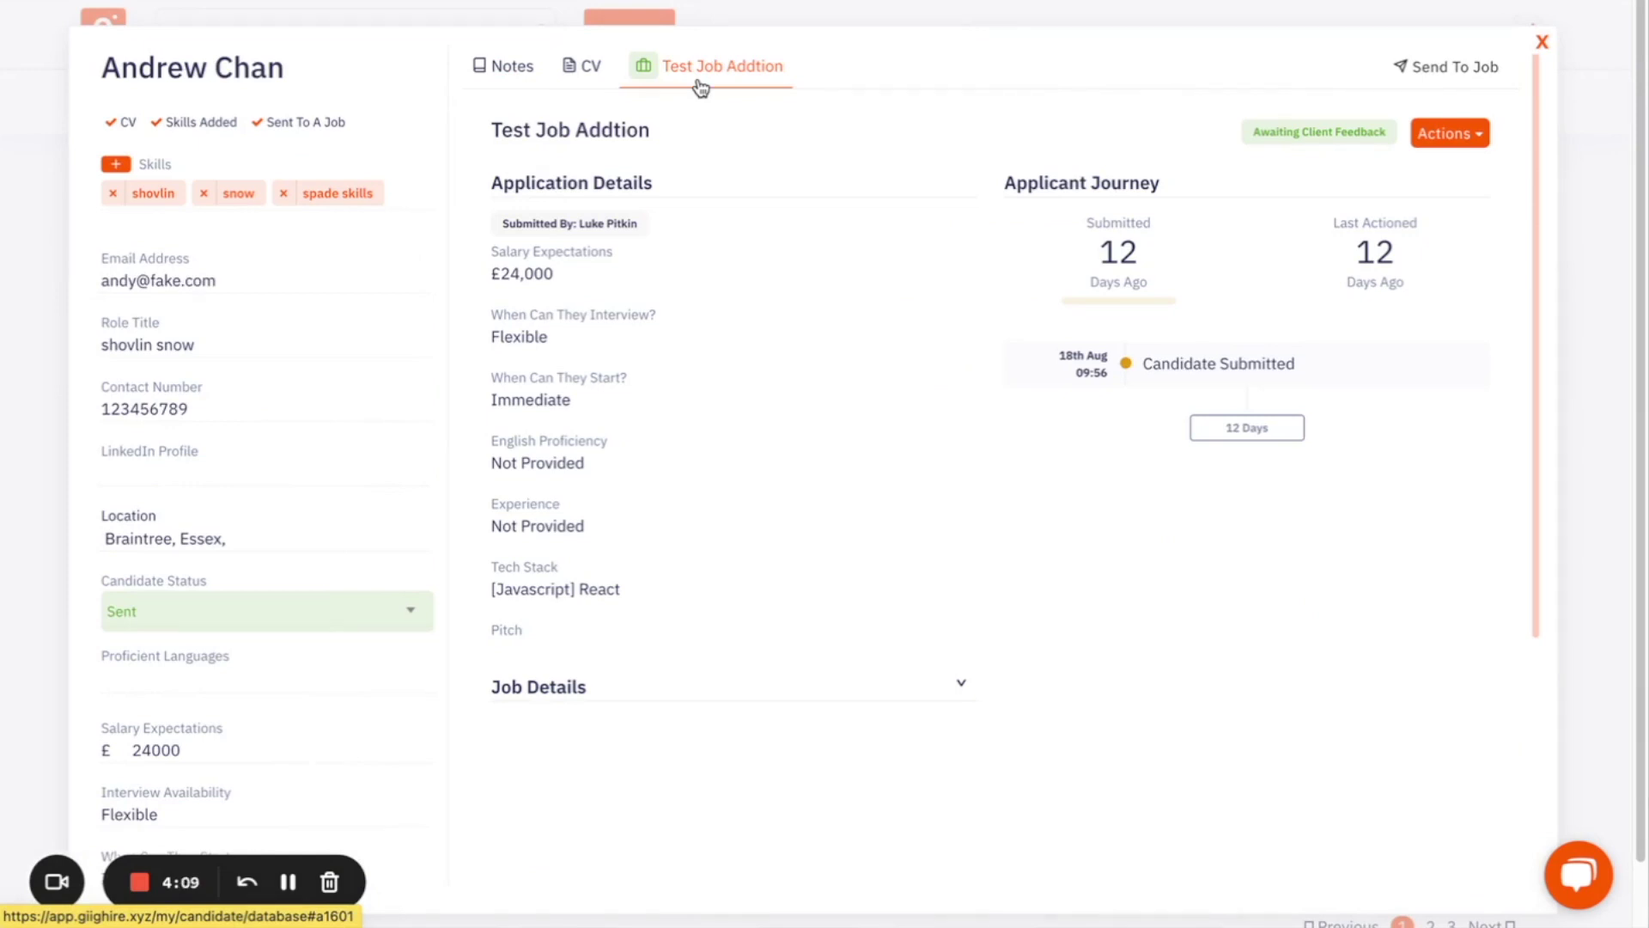
{"action": "left_click", "coordinate": [1542, 42]}
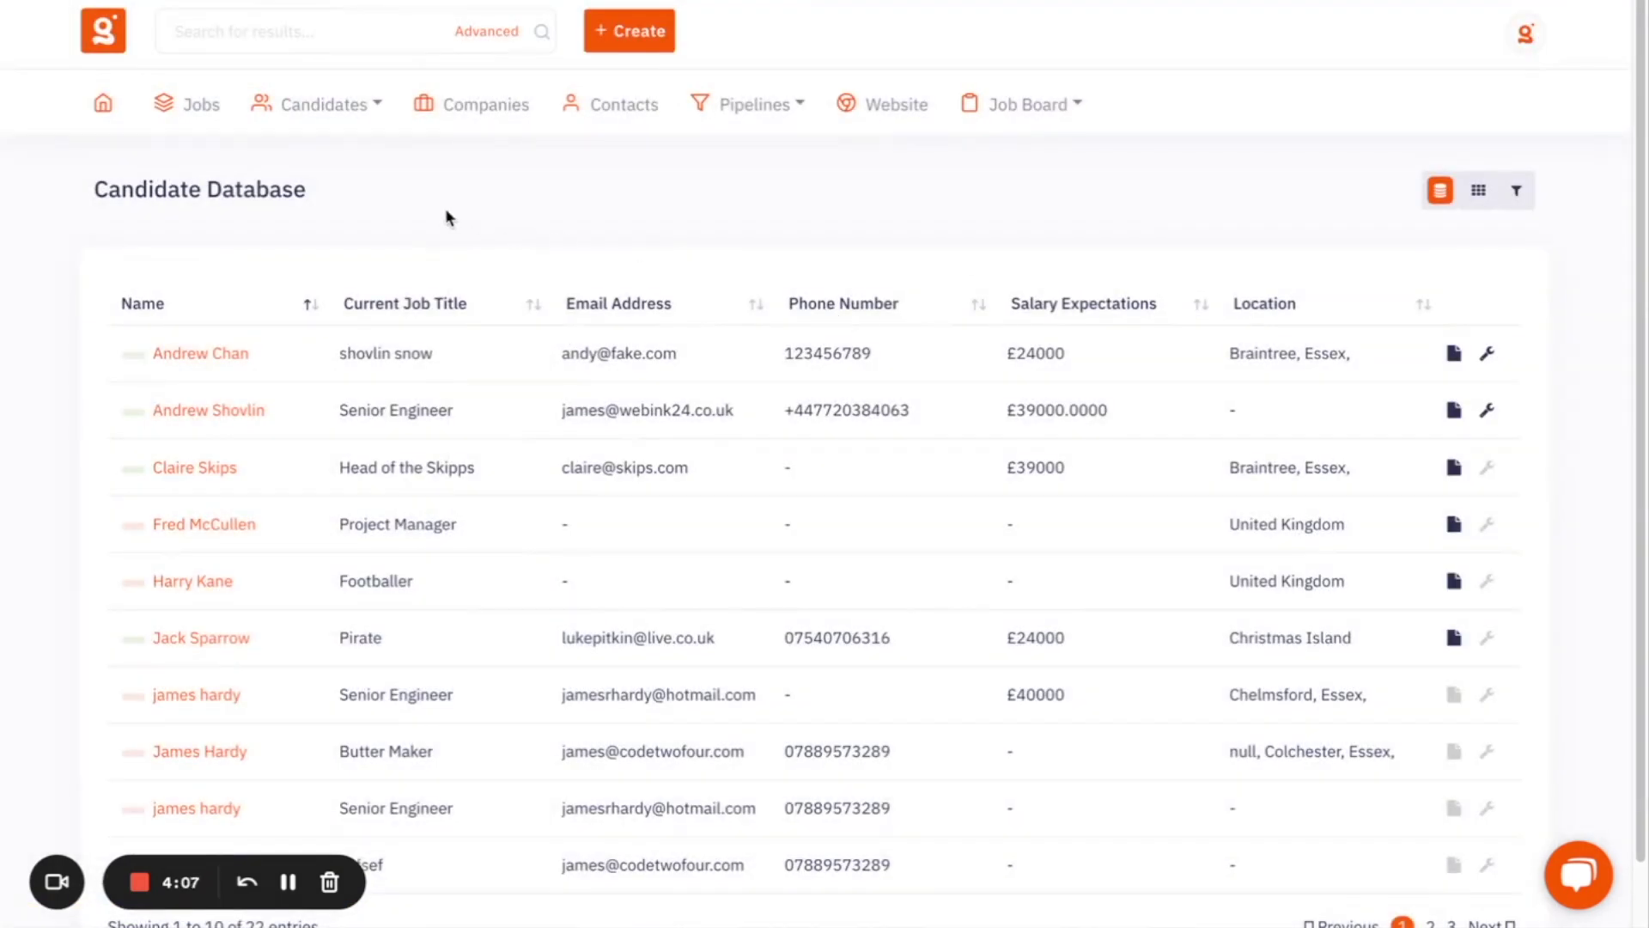
Open the Interview Pipeline board.
{"action": "left_click", "coordinate": [176, 103]}
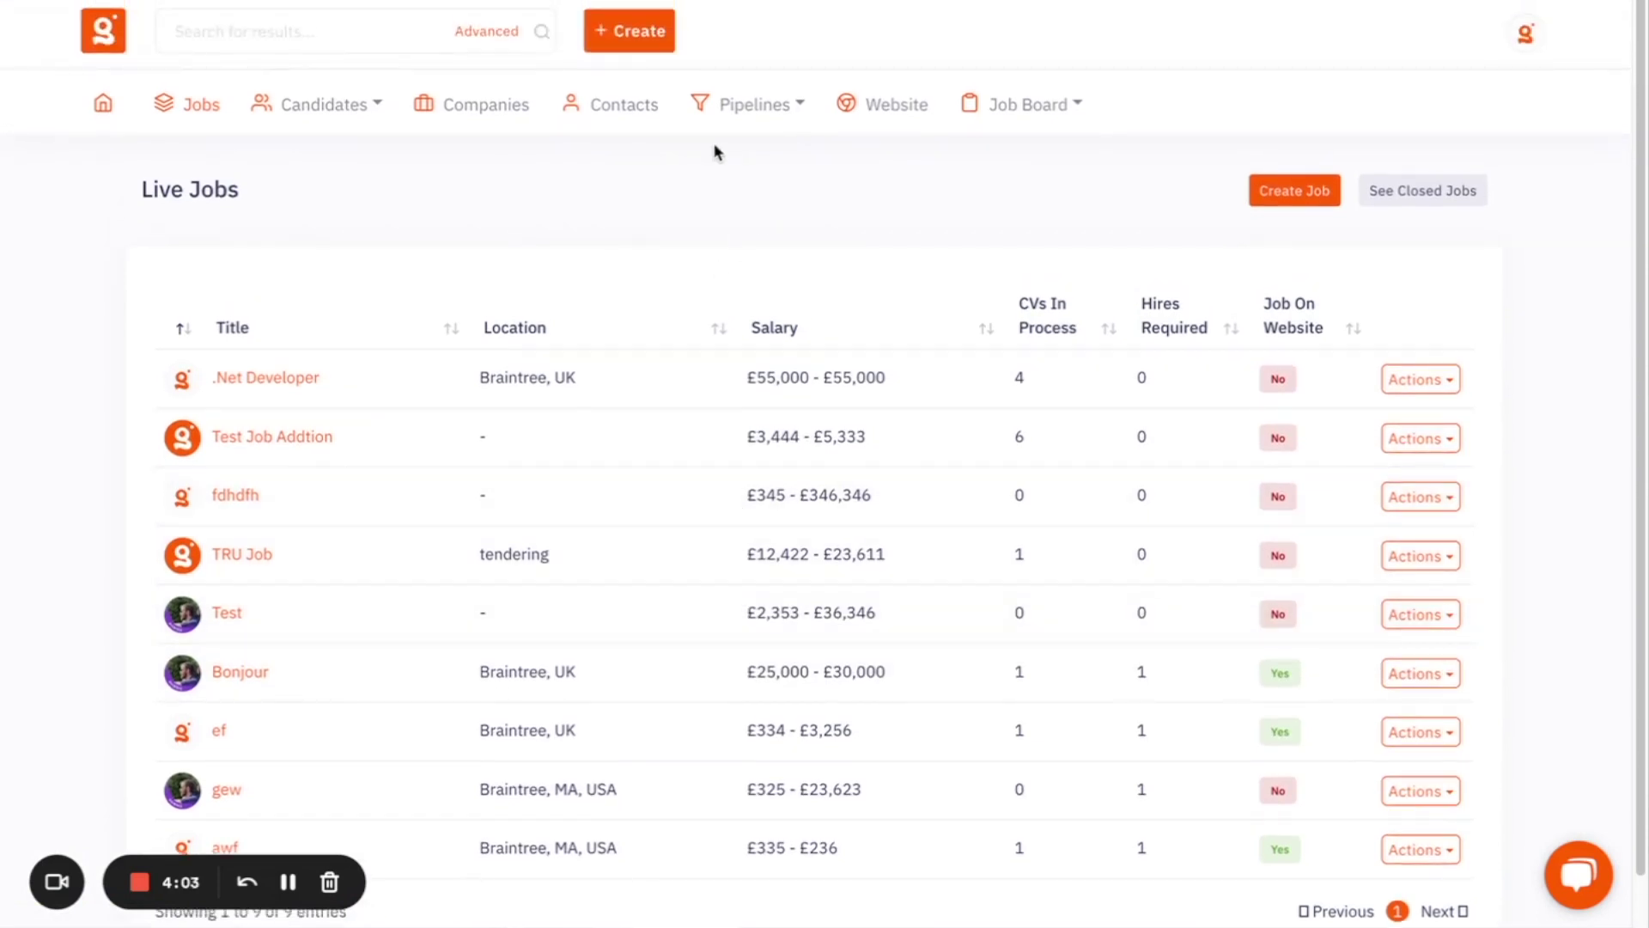
{"action": "left_click", "coordinate": [738, 110]}
{"action": "left_click", "coordinate": [770, 245]}
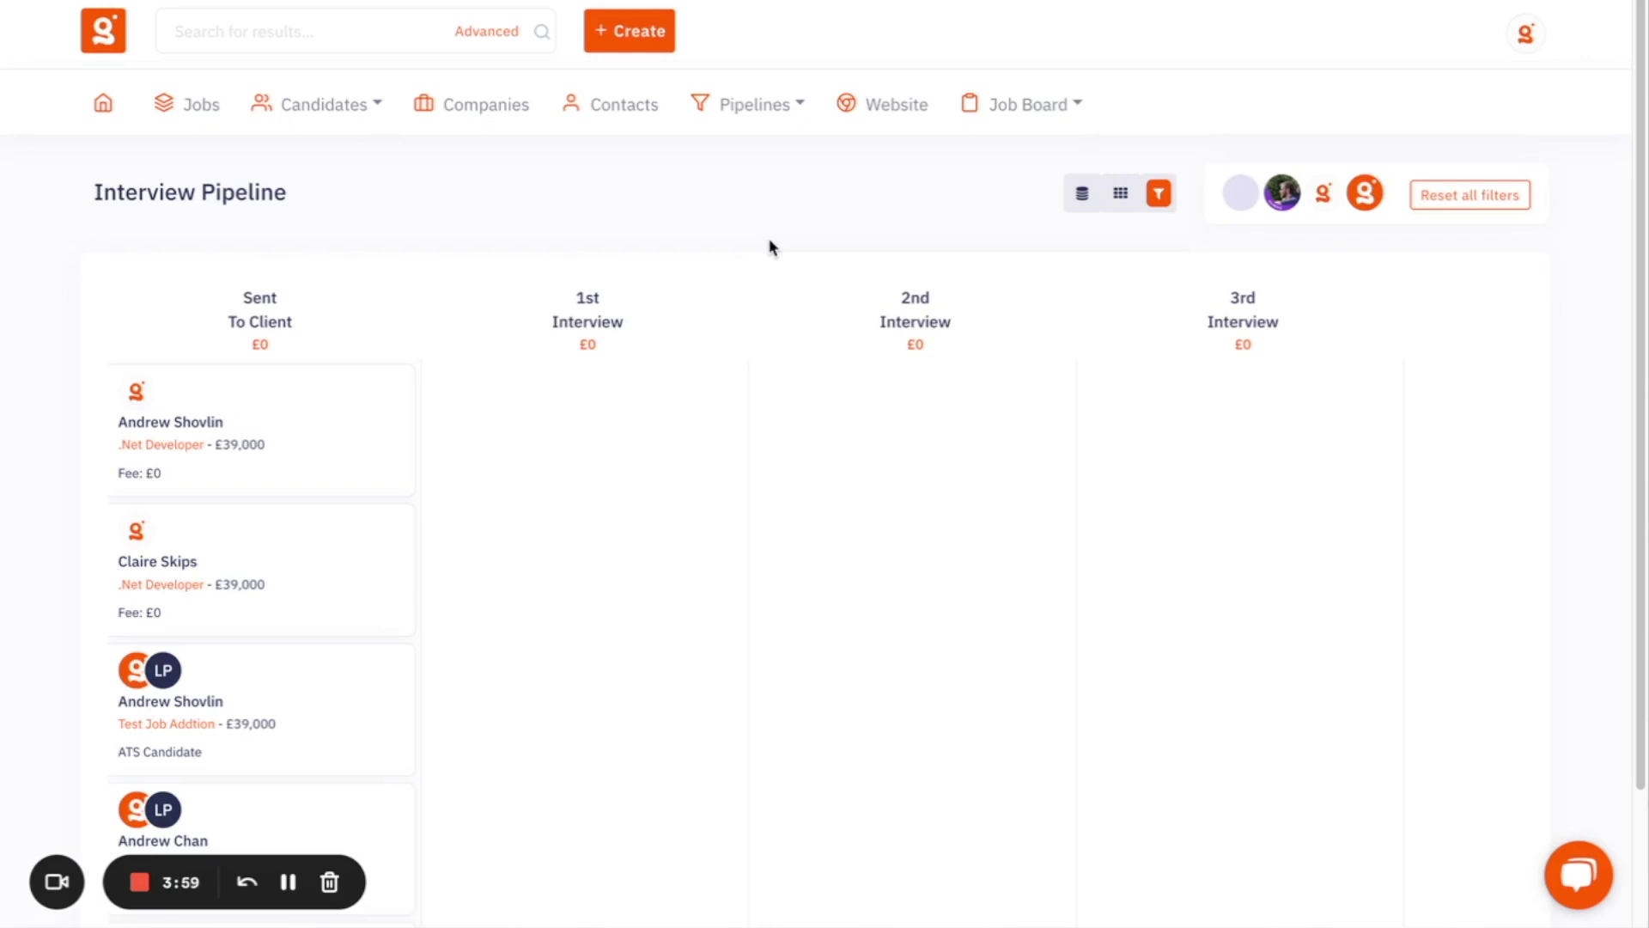
Move a Sent To Client candidate into 1st Interview without scheduling a date.
{"action": "left_click_drag", "start_coordinate": [408, 412], "coordinate": [537, 404]}
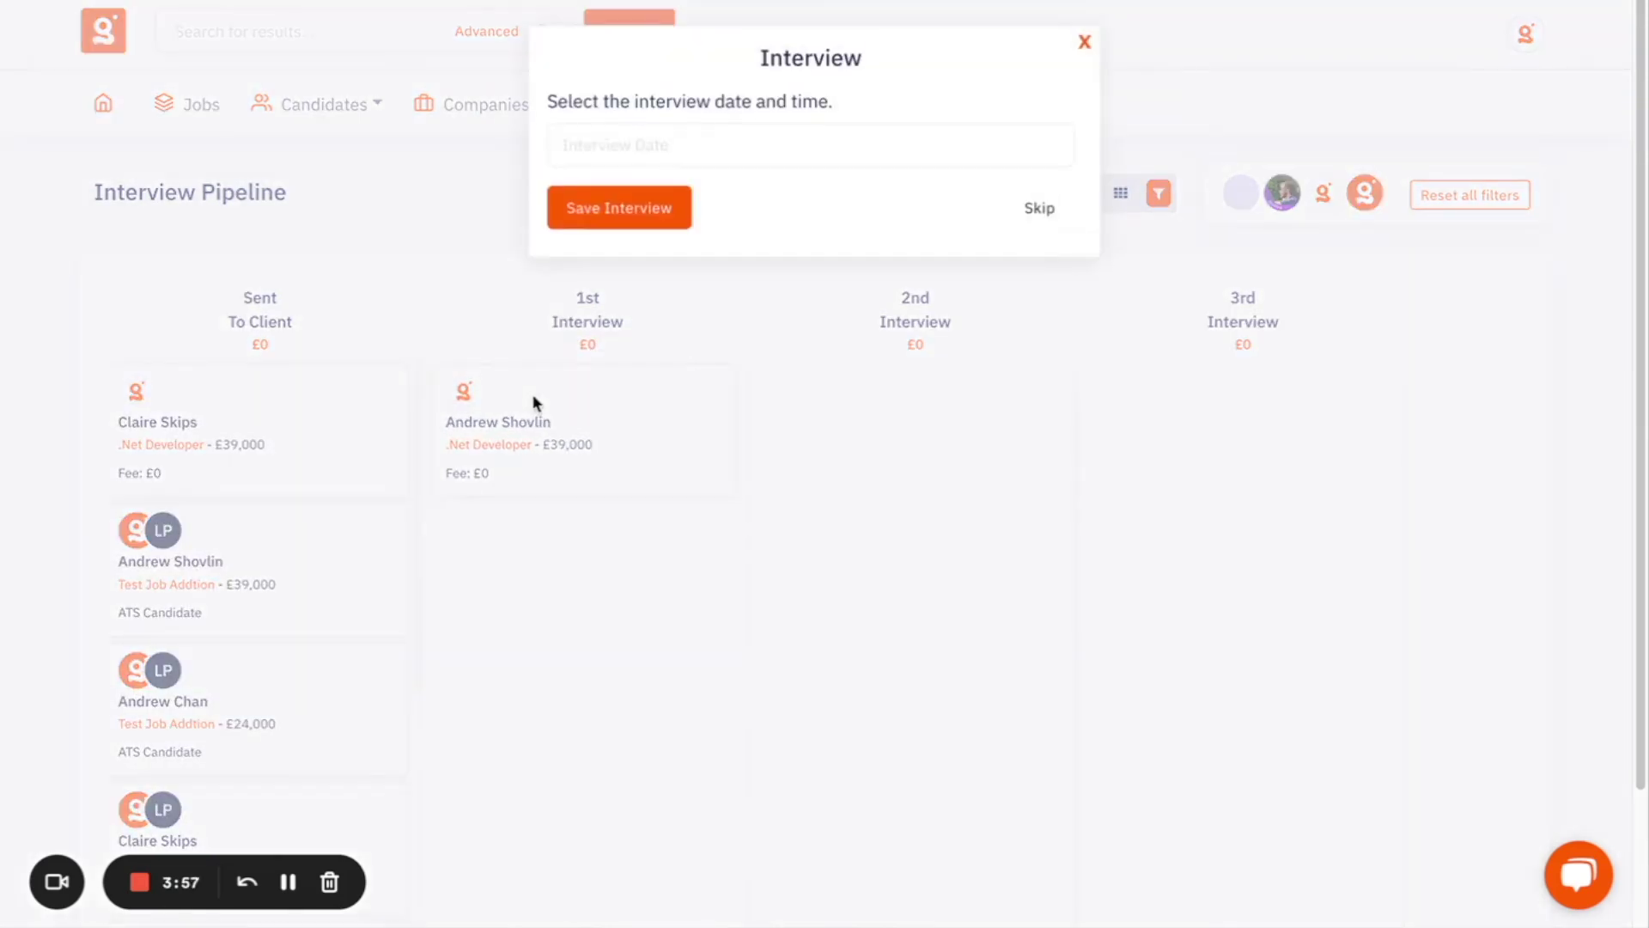
{"action": "left_click", "coordinate": [655, 146]}
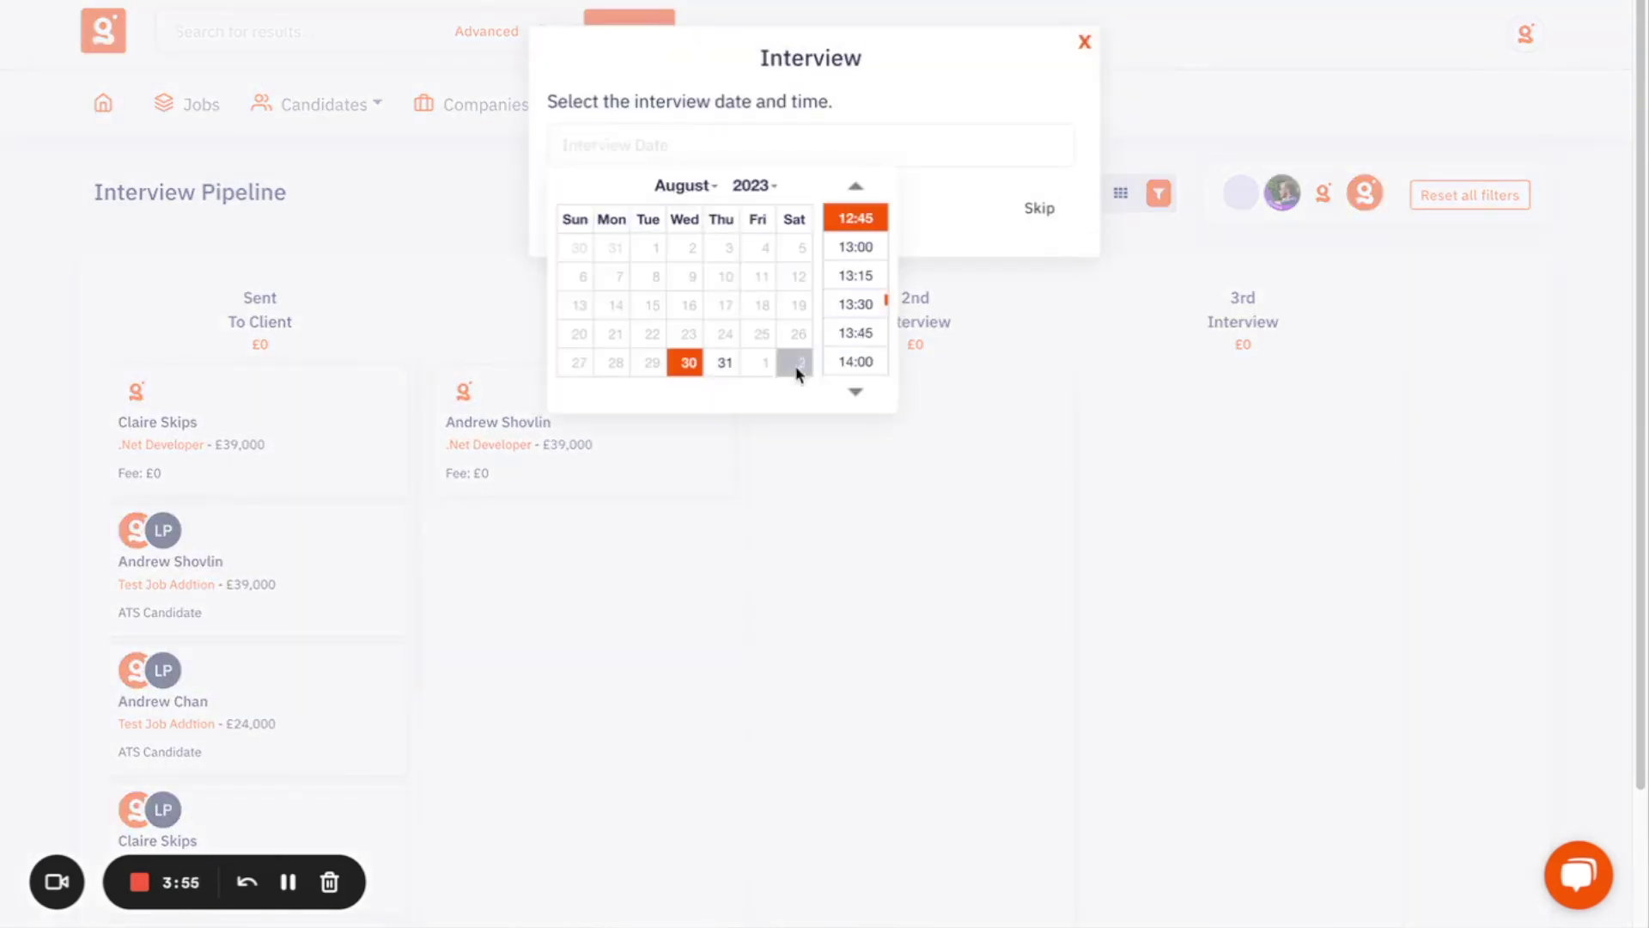
{"action": "left_click", "coordinate": [1085, 42]}
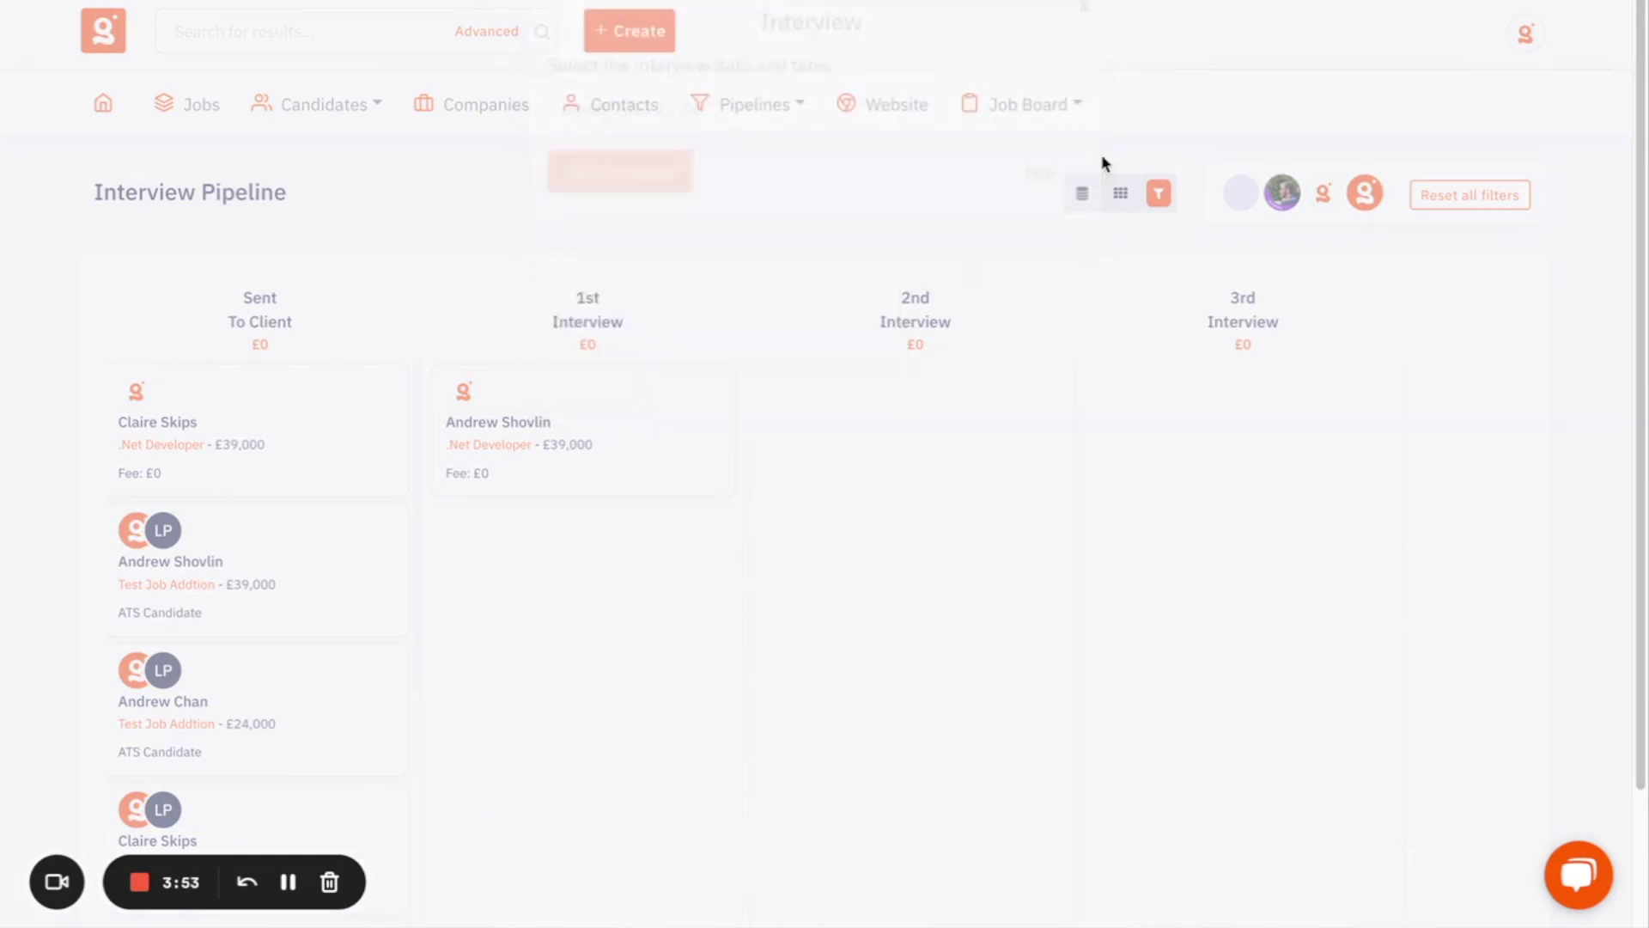
Move the Job Offer Sent candidate into Hired, leaving the start date and salary form open.
{"action": "scroll", "coordinate": [1058, 523], "scroll_direction": "right", "scroll_amount": 10}
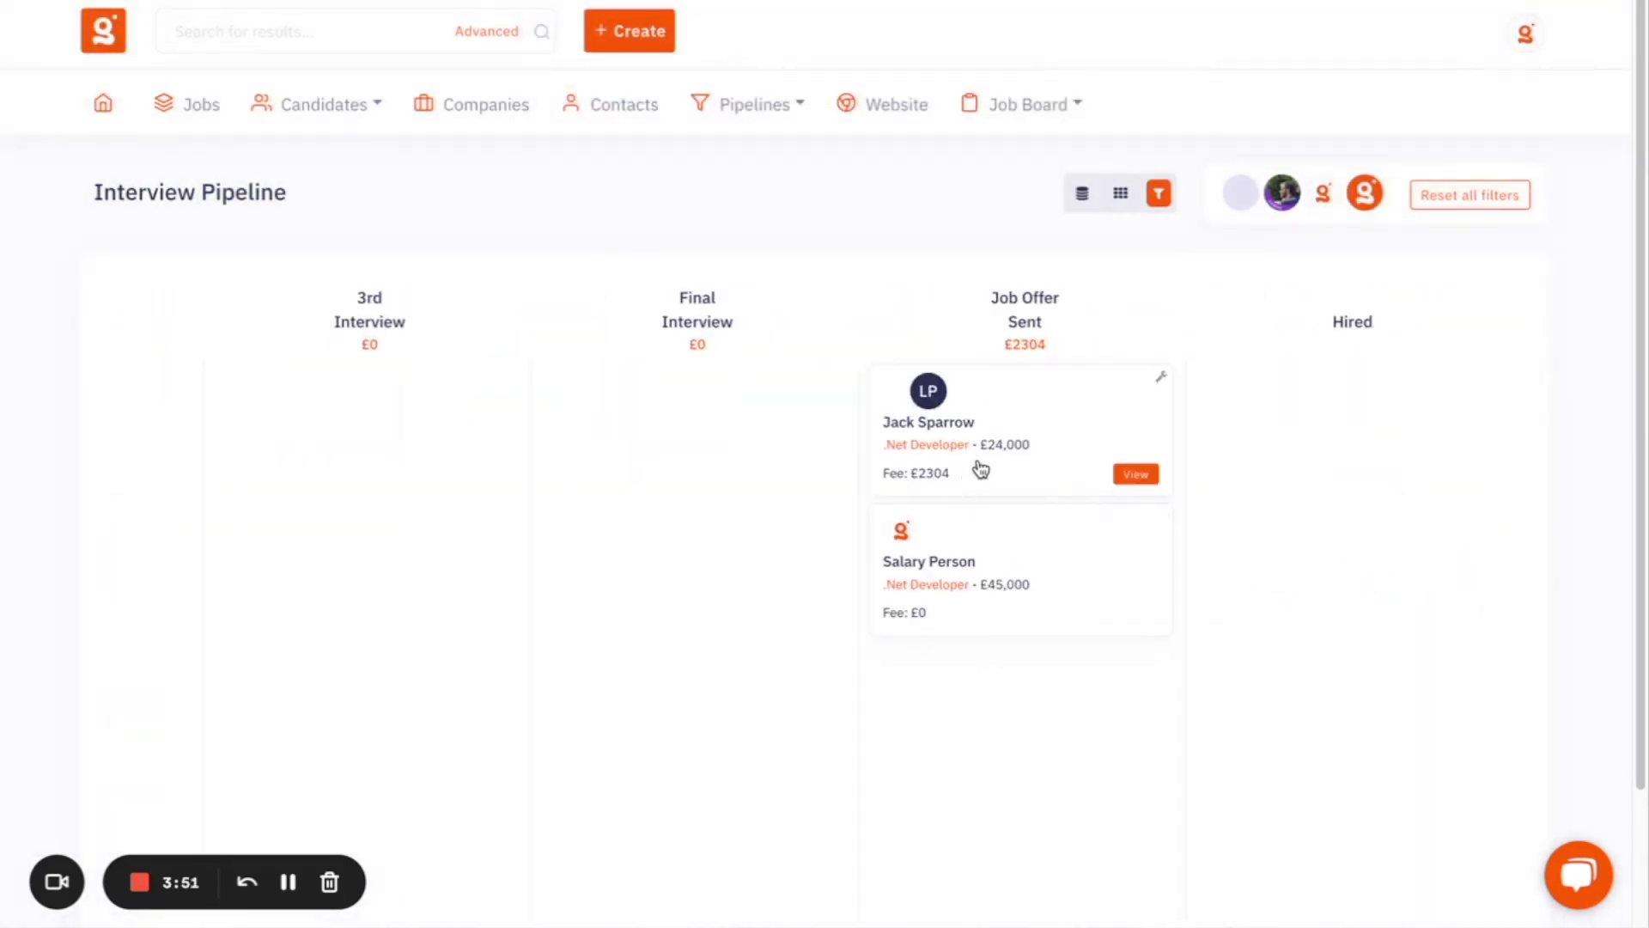
{"action": "left_click_drag", "start_coordinate": [1016, 432], "coordinate": [1348, 438]}
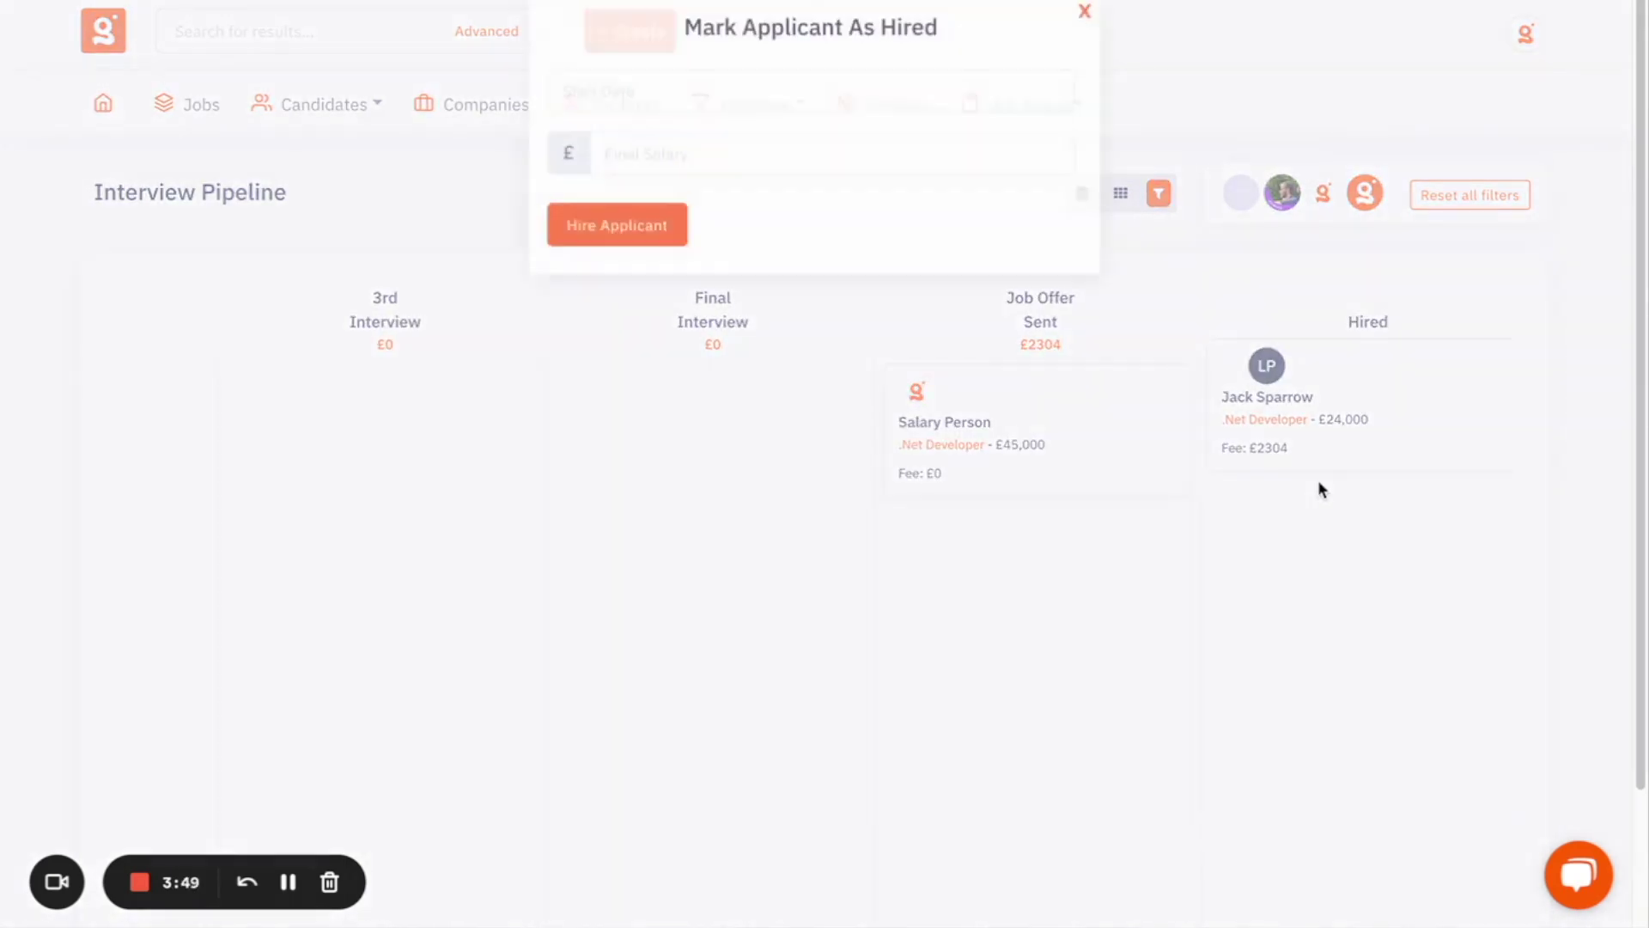
{"action": "left_click", "coordinate": [815, 111]}
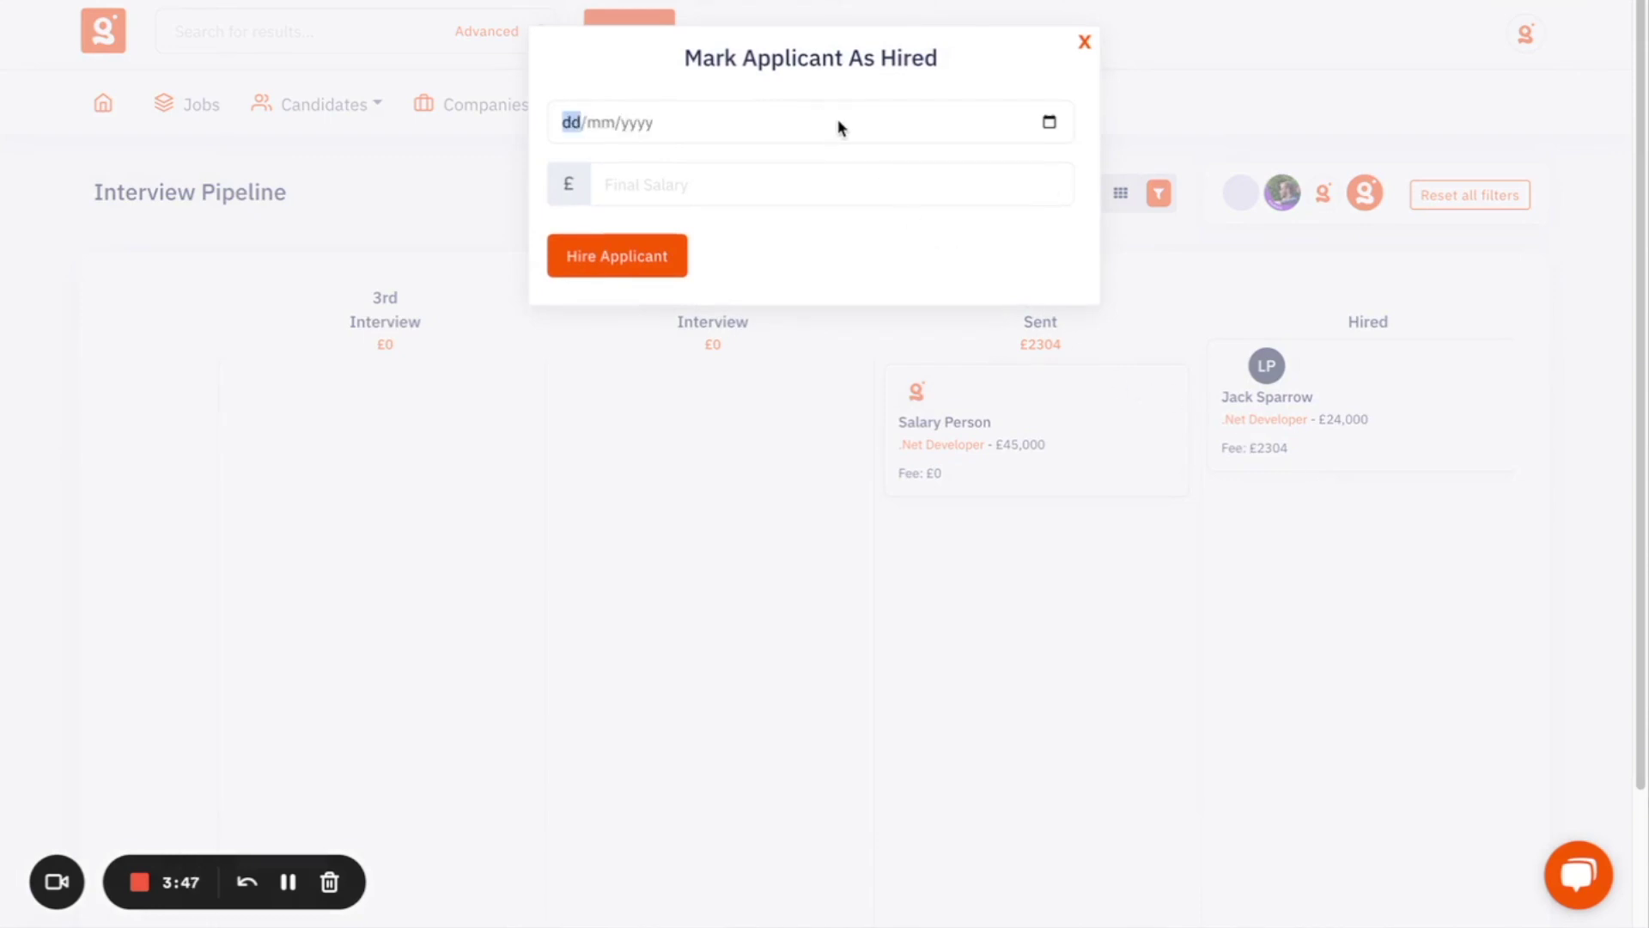
{"action": "left_click", "coordinate": [1050, 123]}
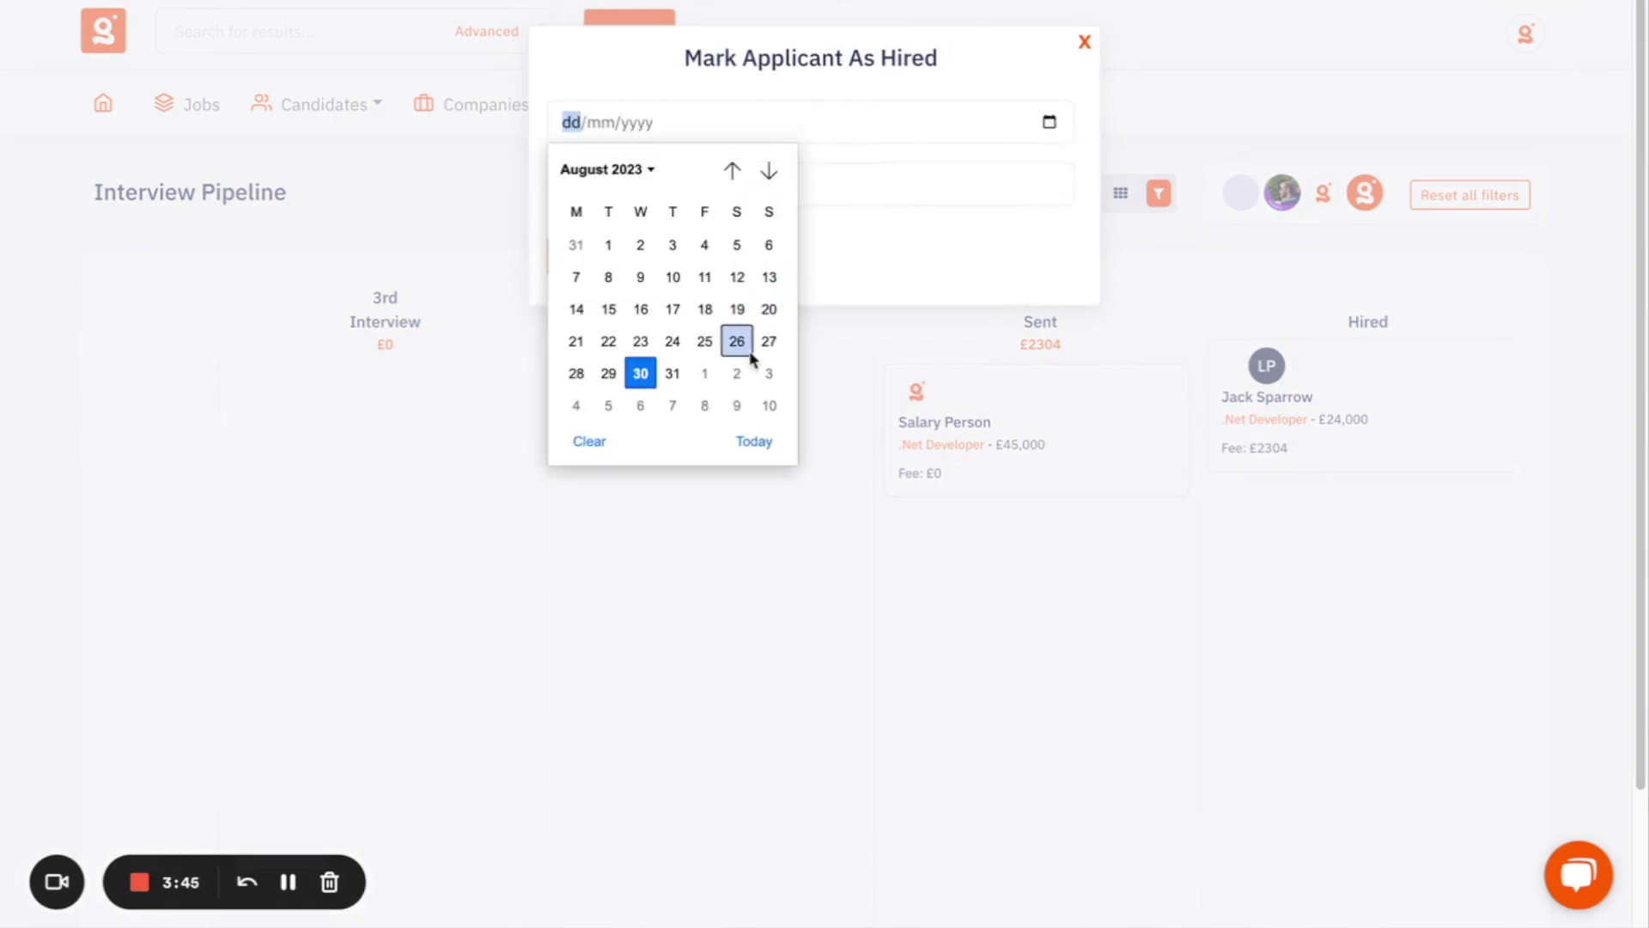
{"action": "left_click", "coordinate": [902, 194]}
{"action": "left_click", "coordinate": [906, 196]}
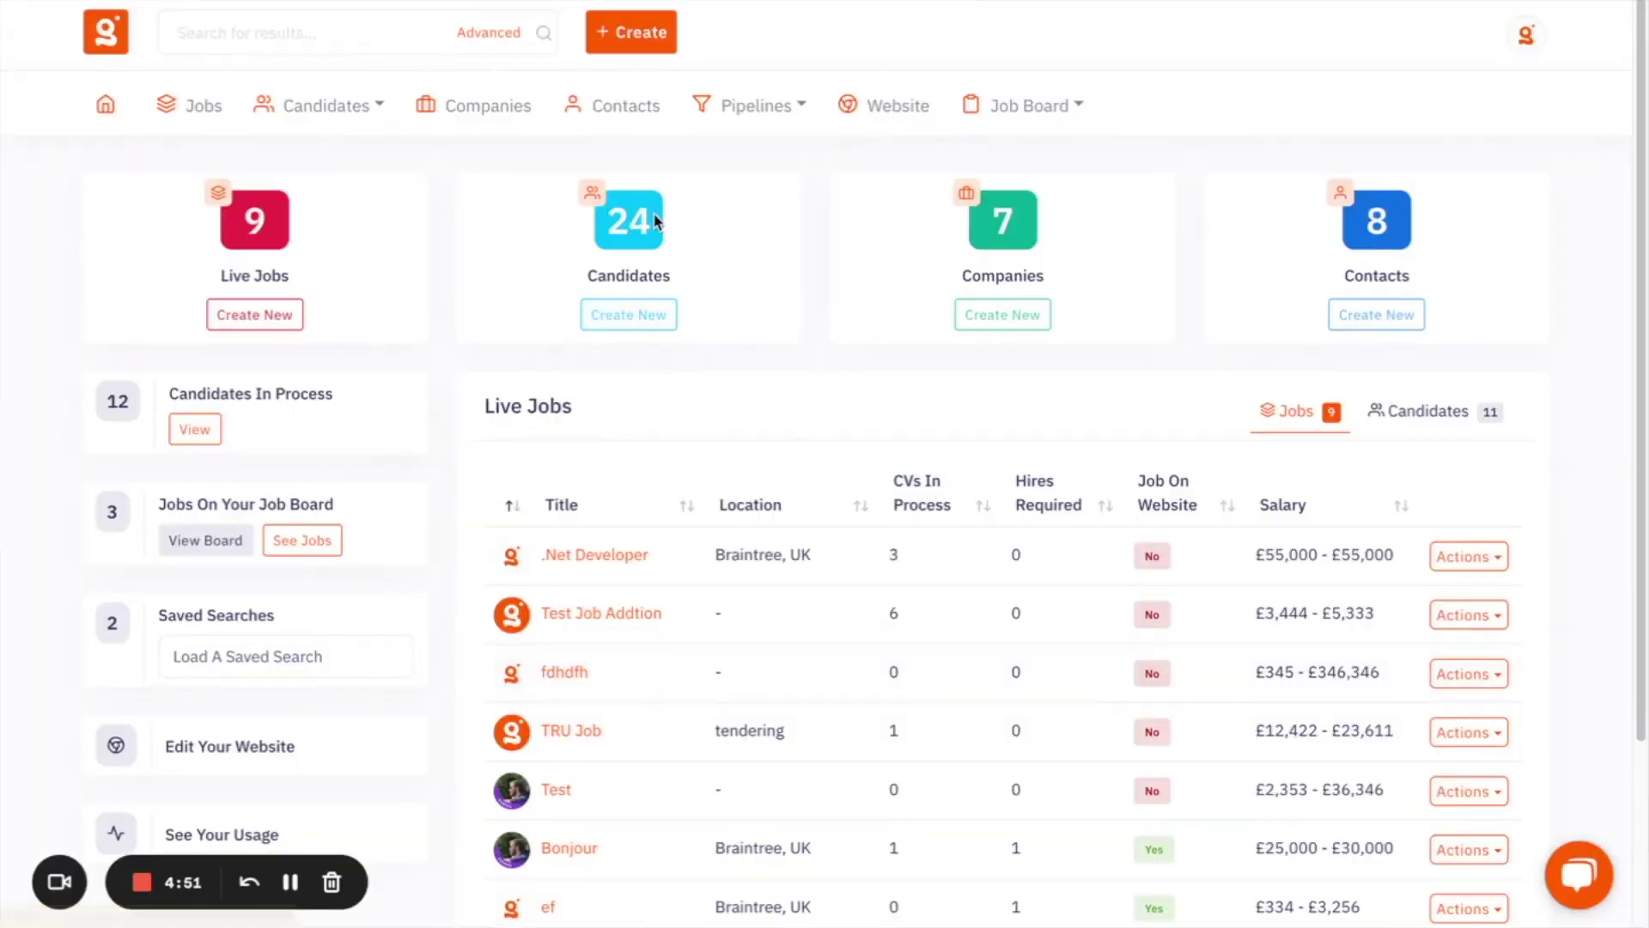
Open a new-company form, then close it.
{"action": "left_click", "coordinate": [608, 39]}
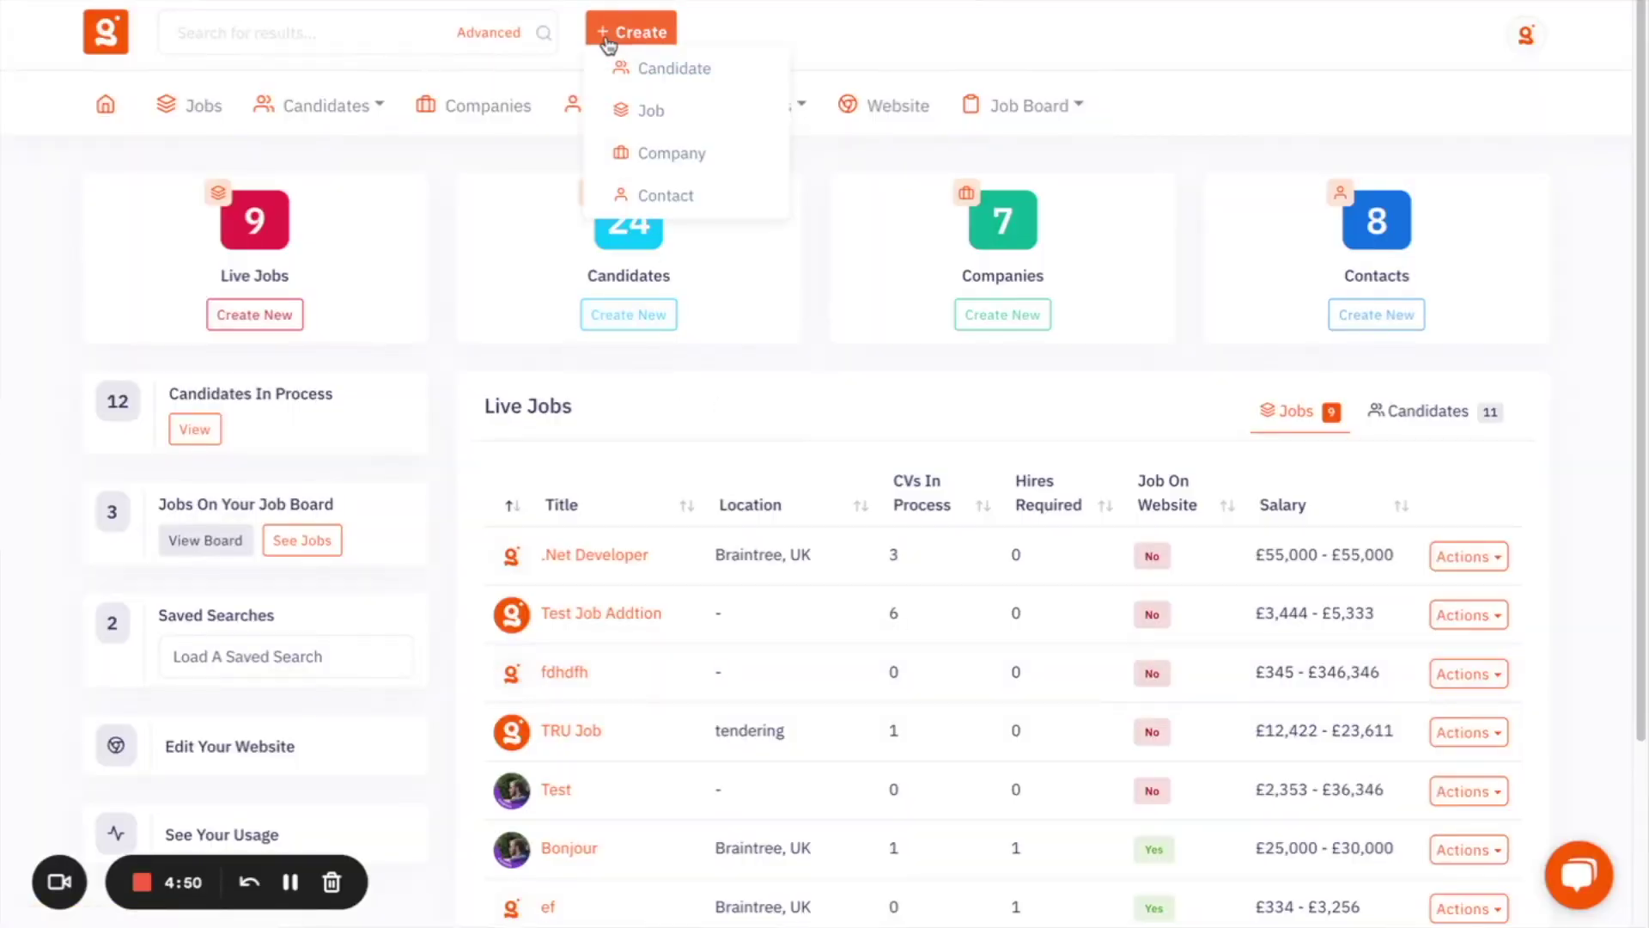
{"action": "left_click", "coordinate": [677, 155]}
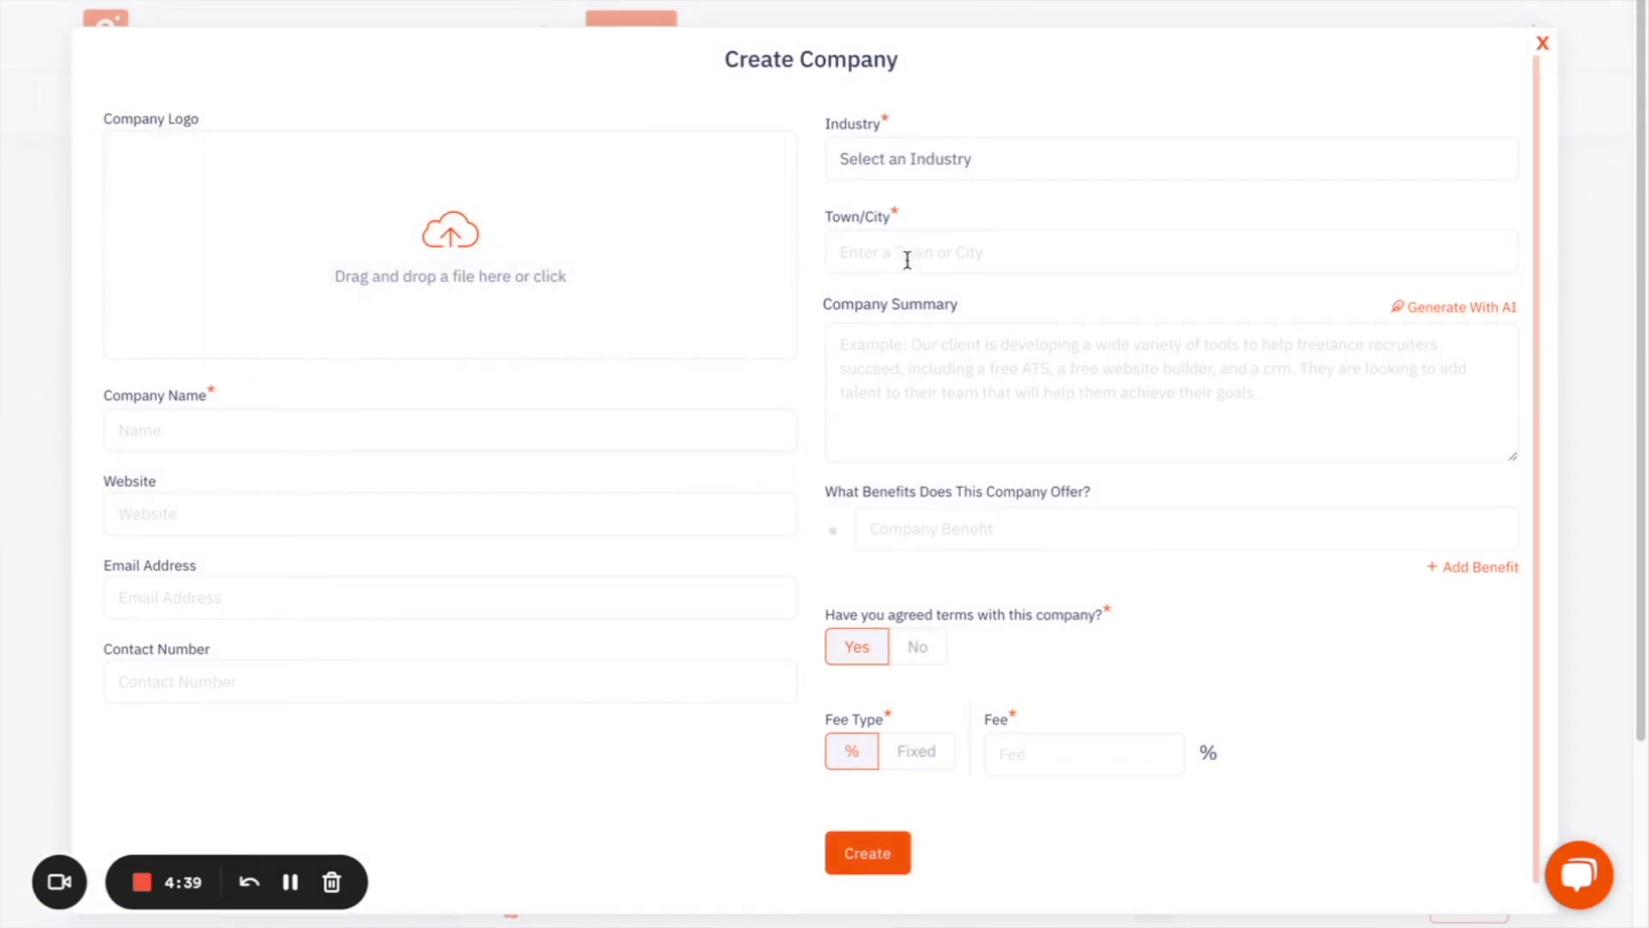
{"action": "left_click", "coordinate": [1544, 44]}
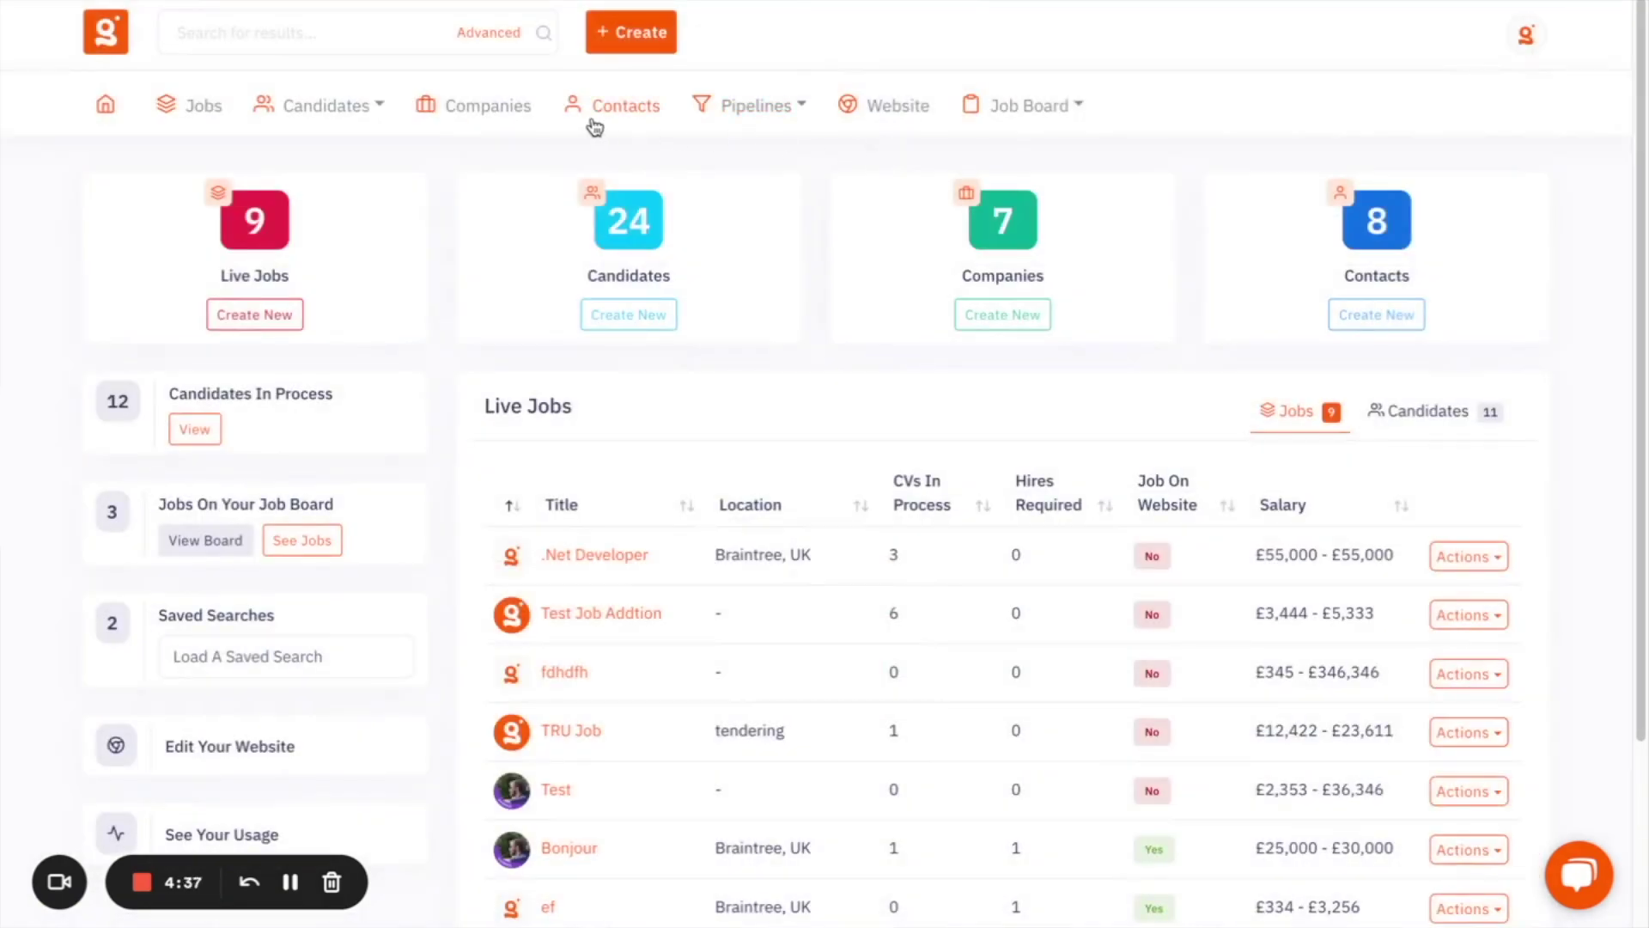
Reopen the new-company form and try the terms and fee options, ending on Yes and %.
{"action": "left_click", "coordinate": [632, 32]}
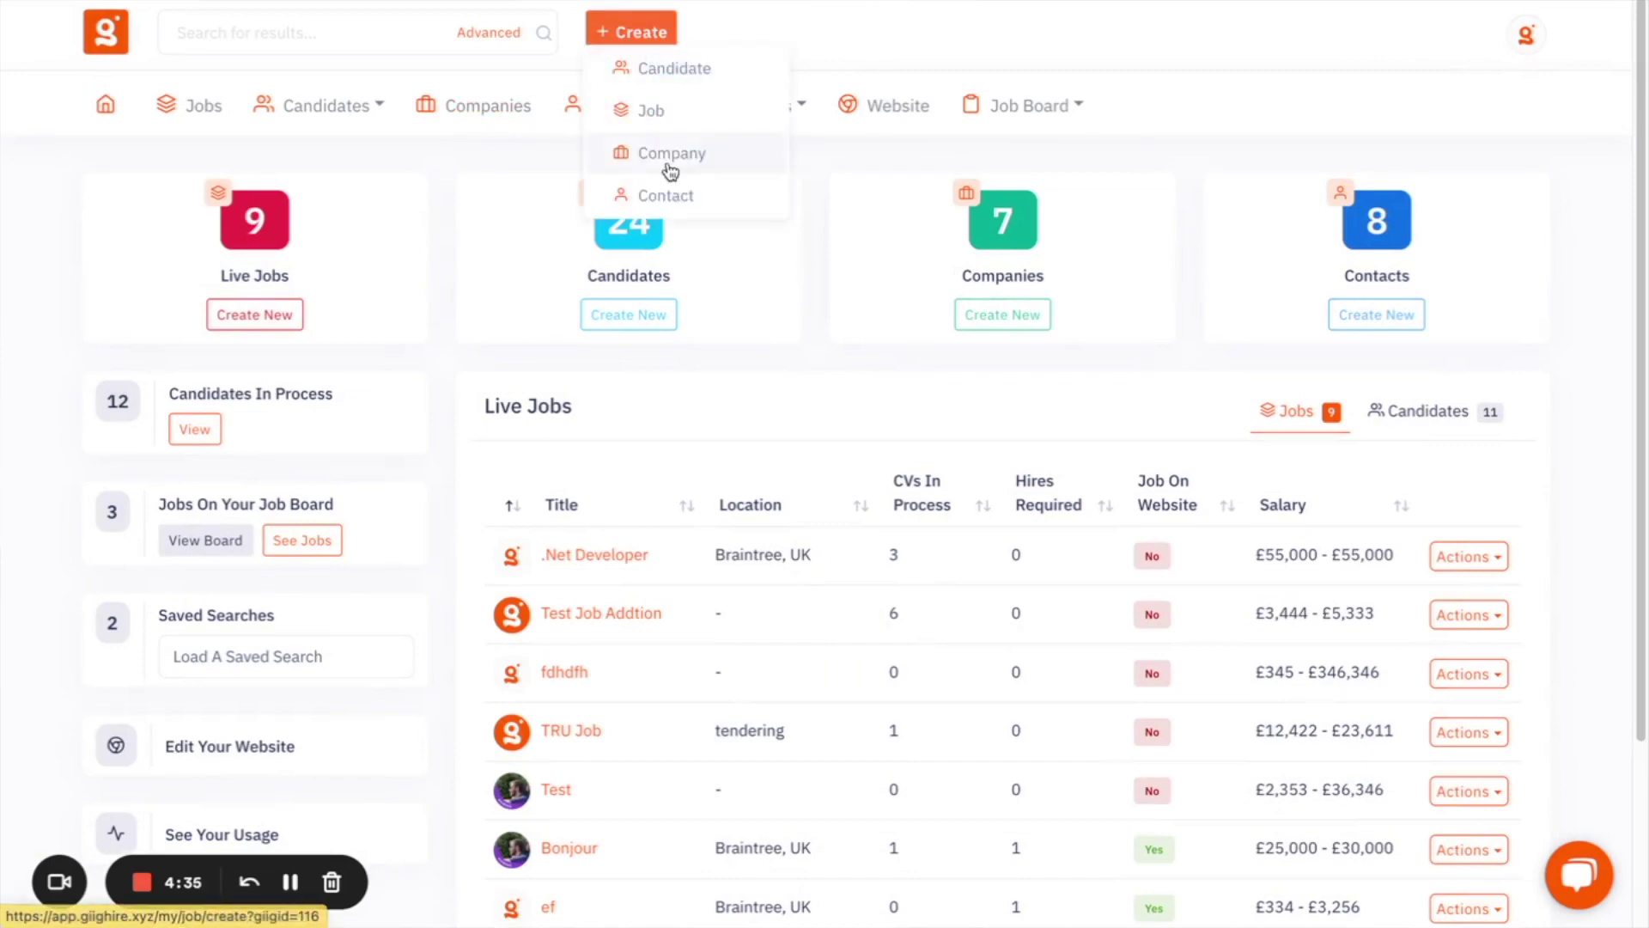
{"action": "left_click", "coordinate": [677, 157]}
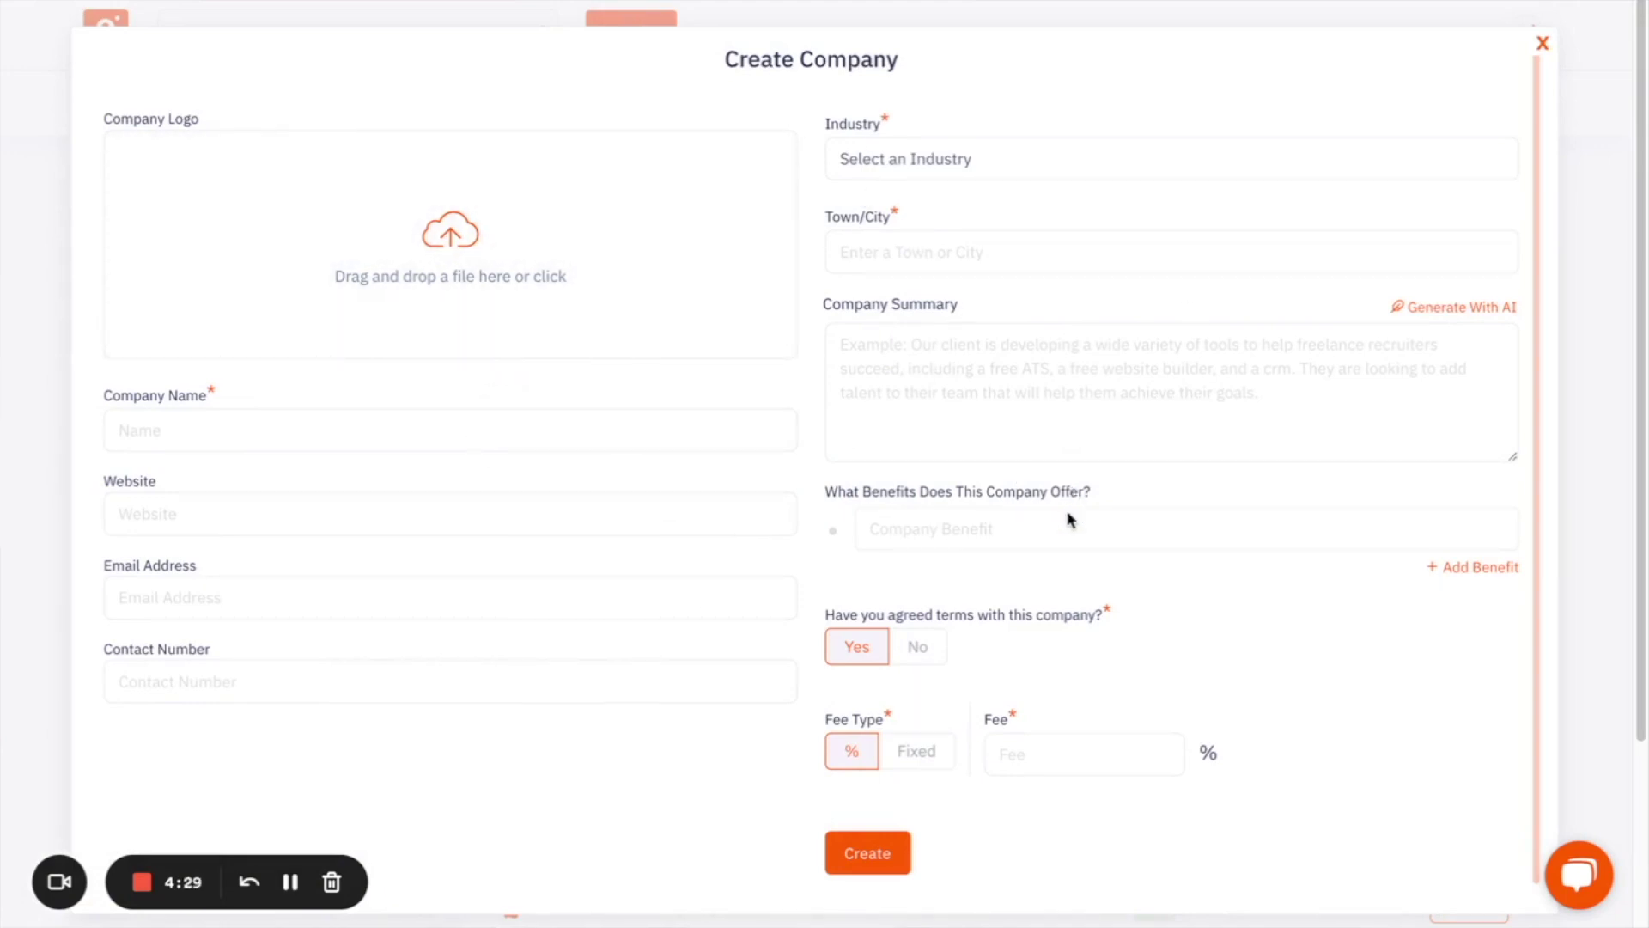
{"action": "left_click", "coordinate": [928, 656]}
{"action": "left_click", "coordinate": [889, 657]}
{"action": "left_click", "coordinate": [925, 752]}
{"action": "left_click", "coordinate": [869, 756]}
{"action": "left_click", "coordinate": [1543, 46]}
Browse the company, contacts and live jobs databases.
{"action": "left_click", "coordinate": [475, 125]}
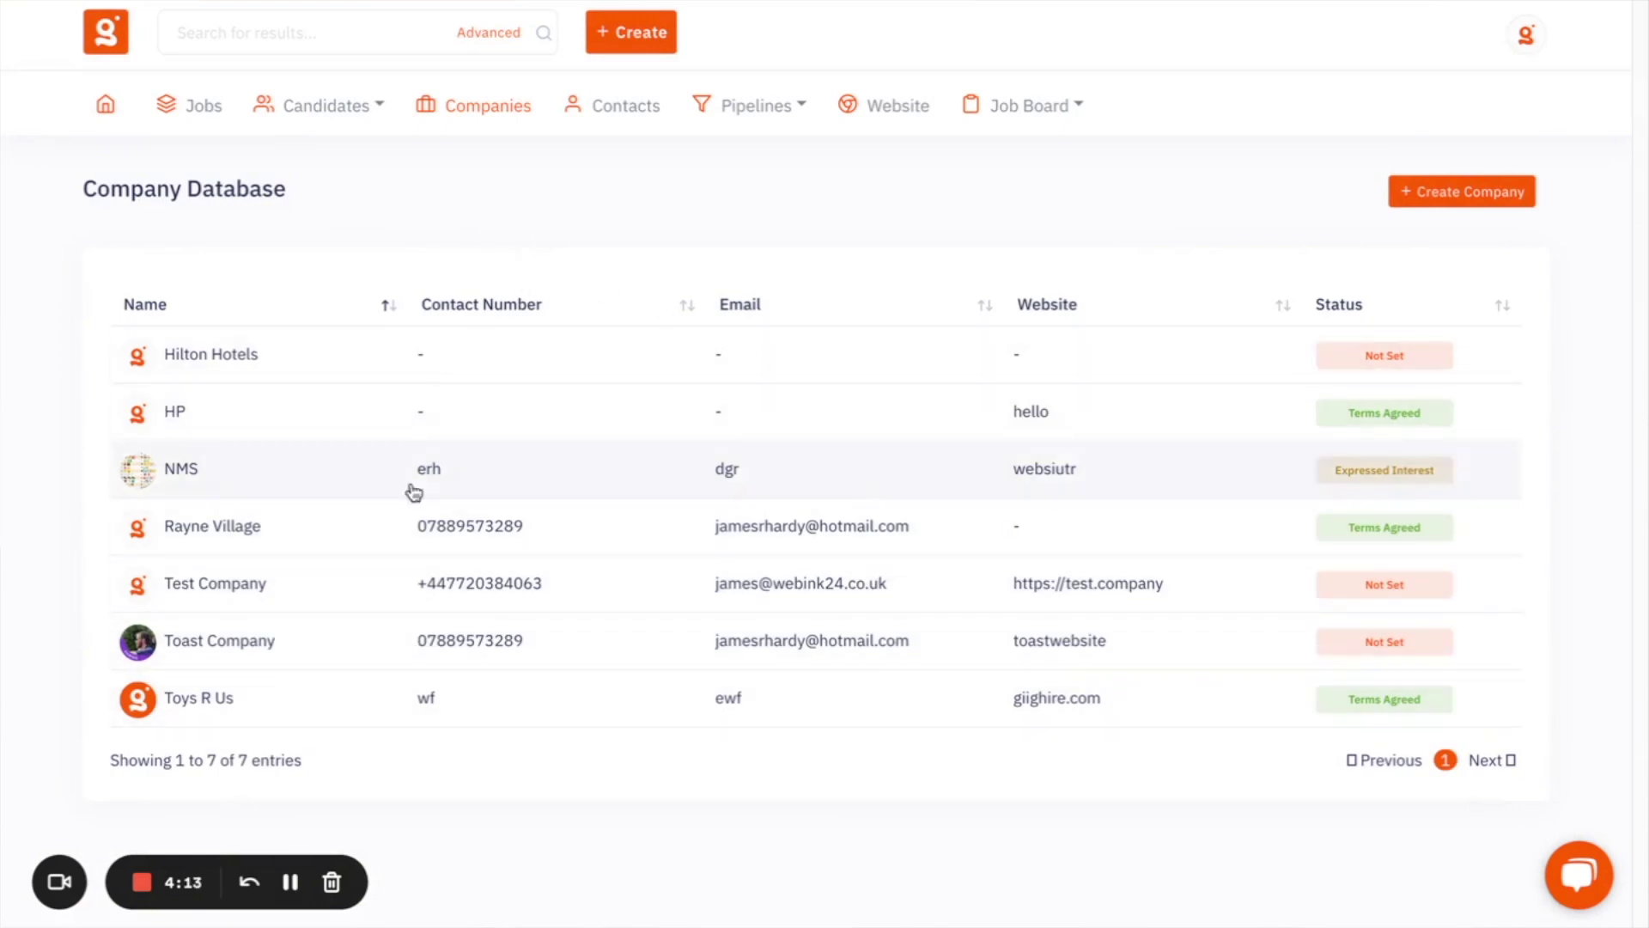
{"action": "left_click", "coordinate": [631, 112]}
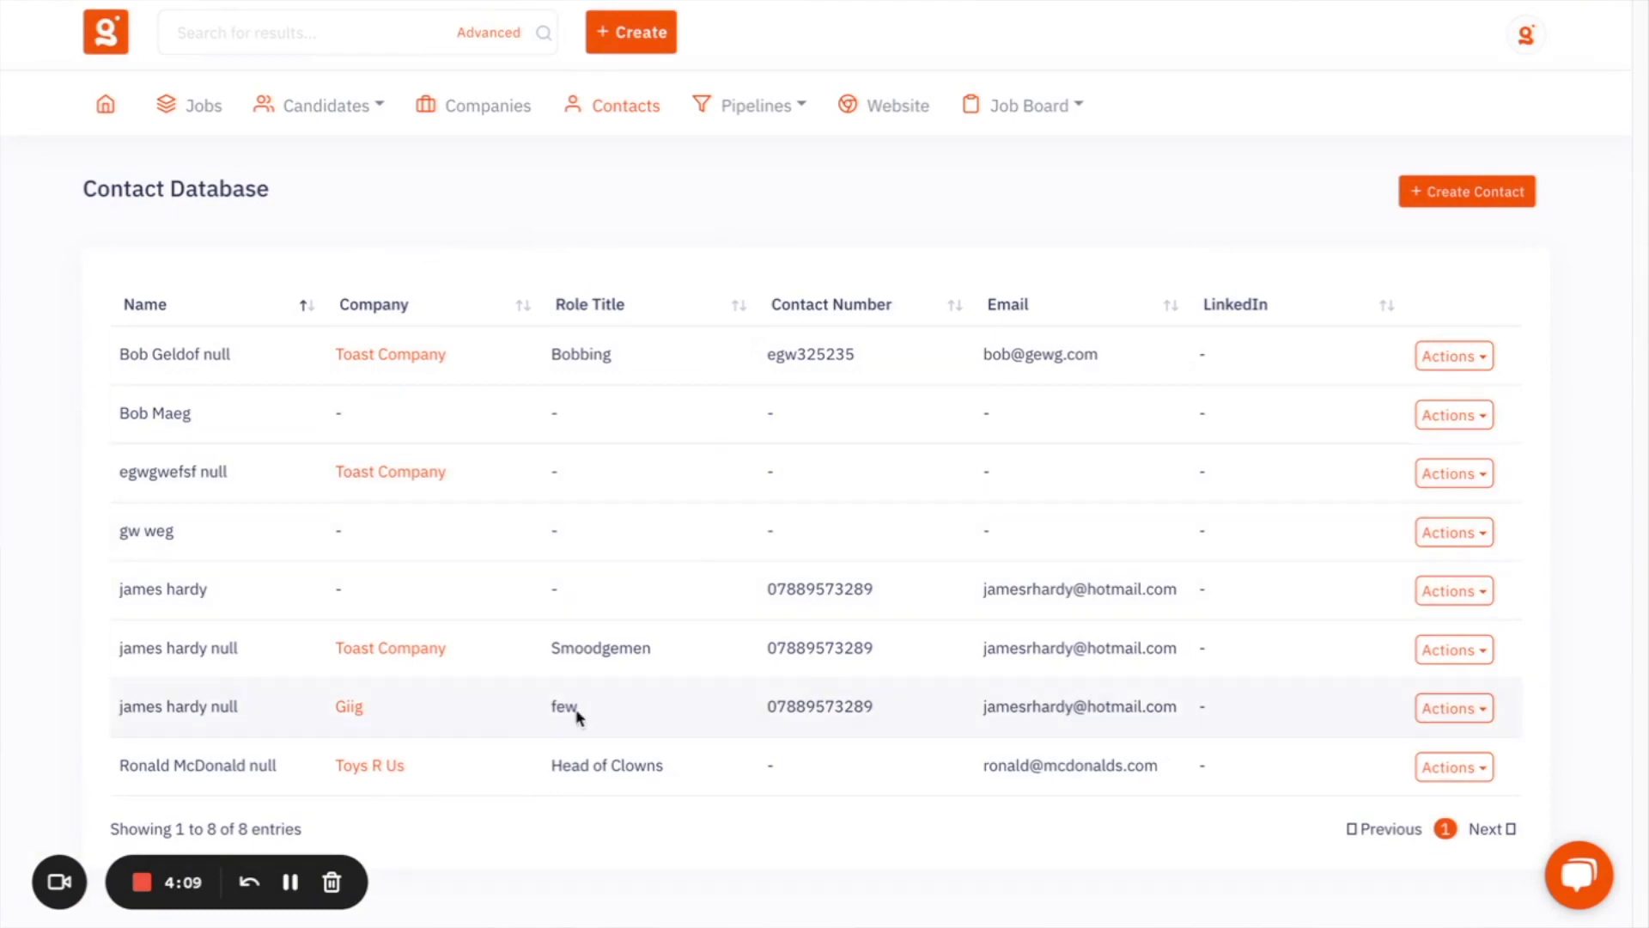
{"action": "left_click", "coordinate": [225, 110]}
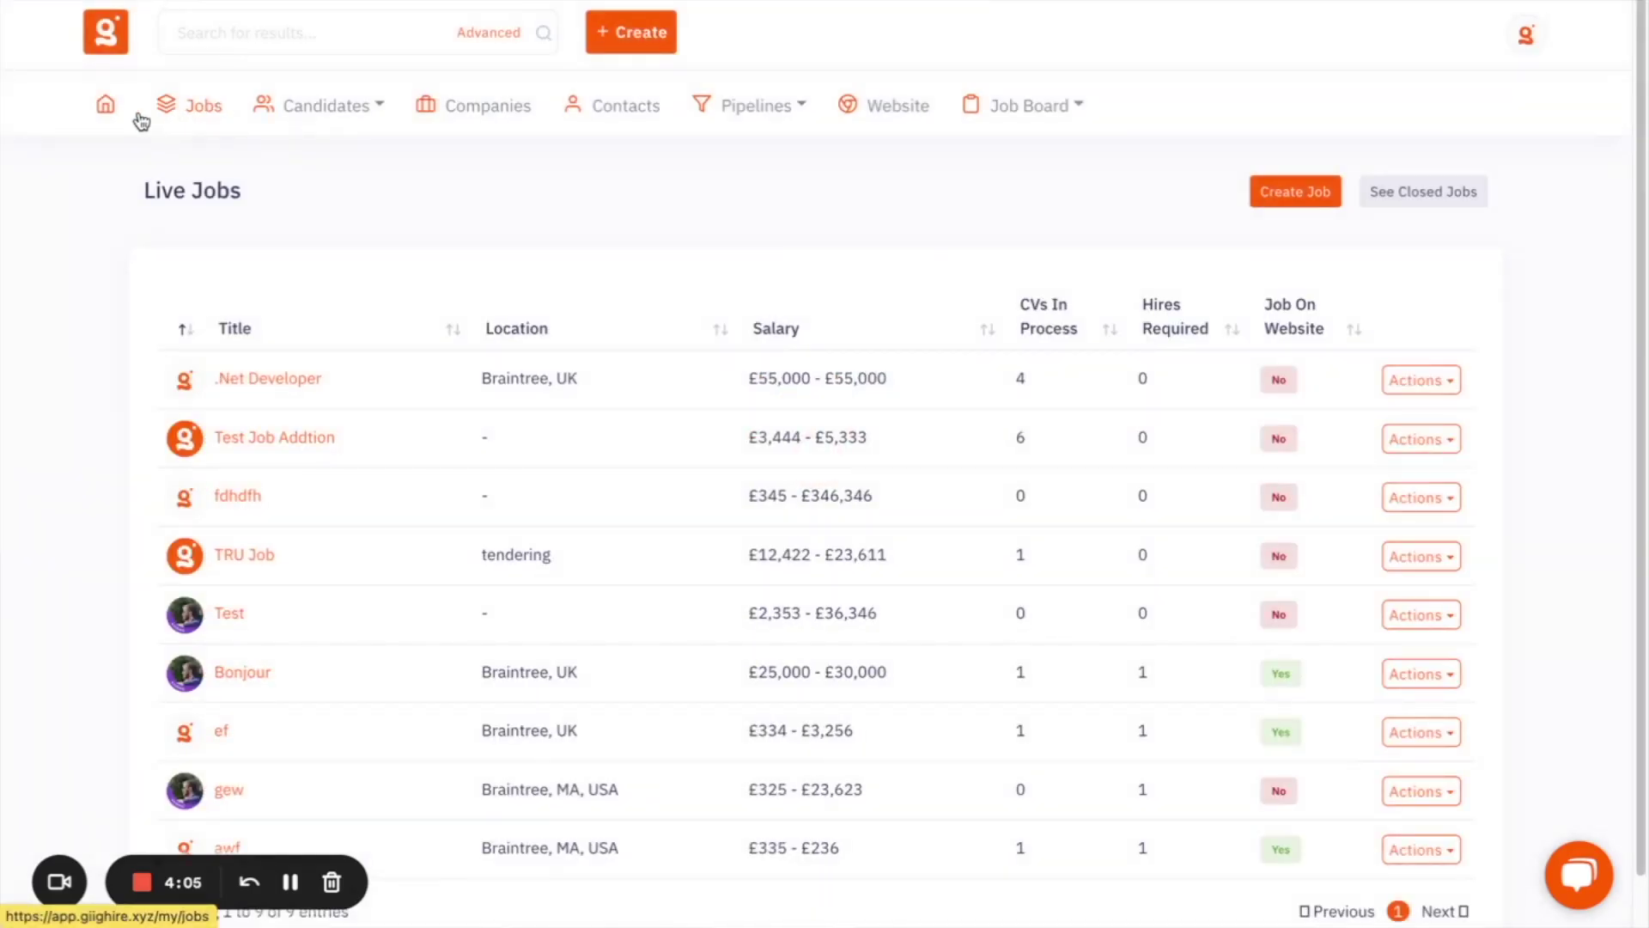
Return to the dashboard and switch the Live Jobs panel to Candidates.
{"action": "left_click", "coordinate": [117, 116]}
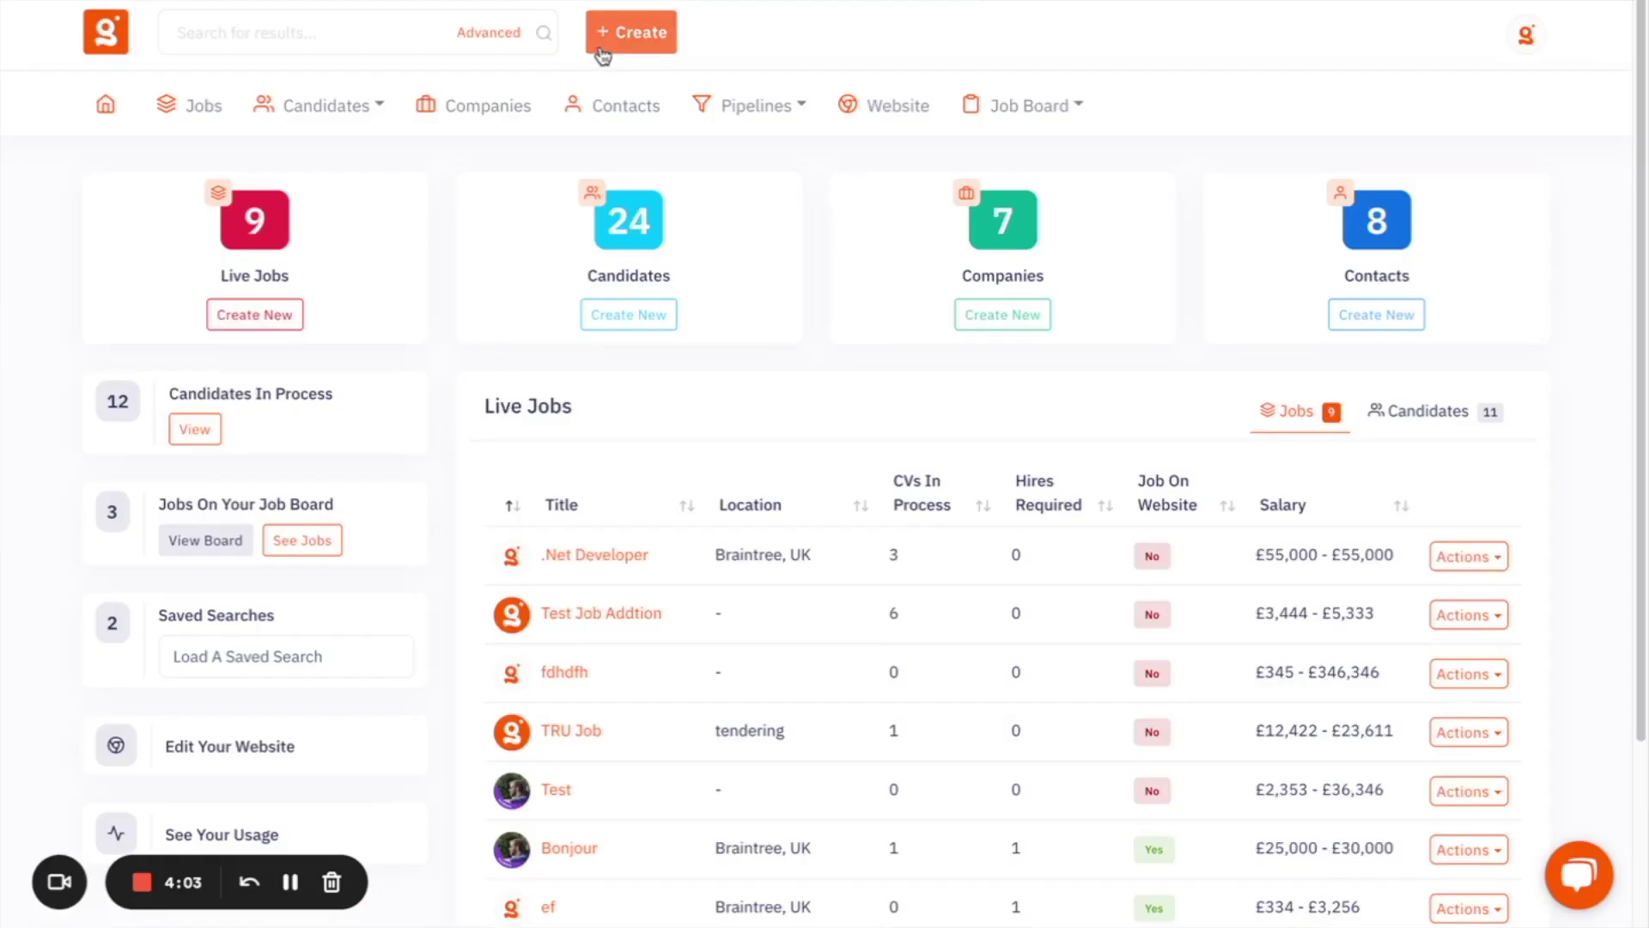
{"action": "left_click", "coordinate": [632, 32]}
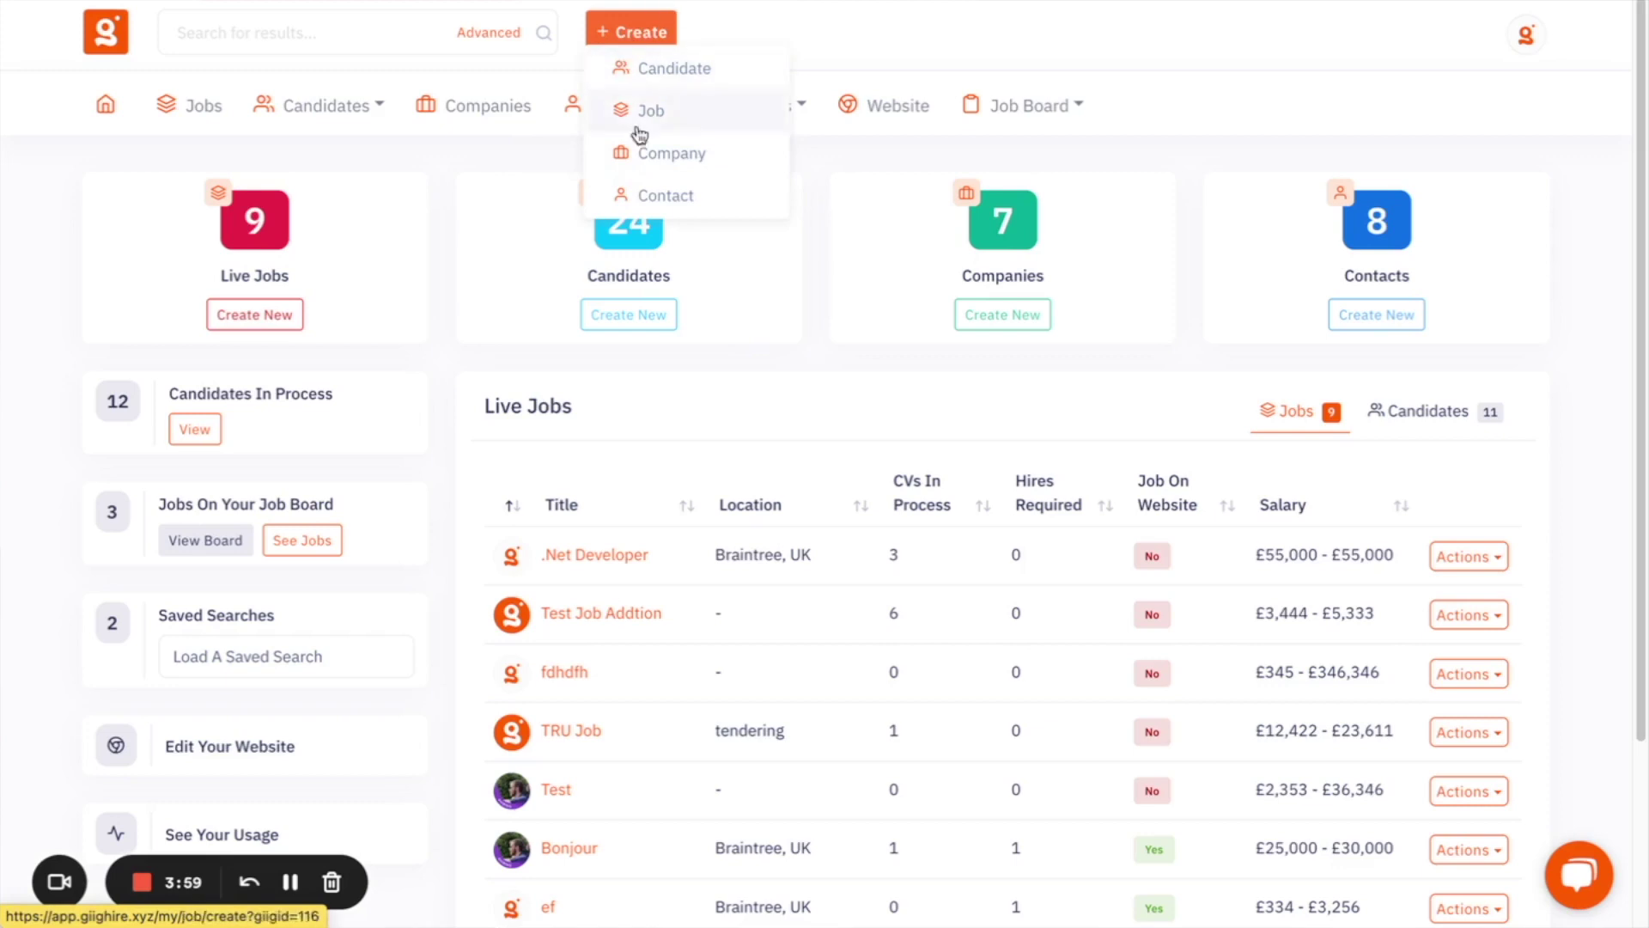
{"action": "left_click", "coordinate": [918, 419]}
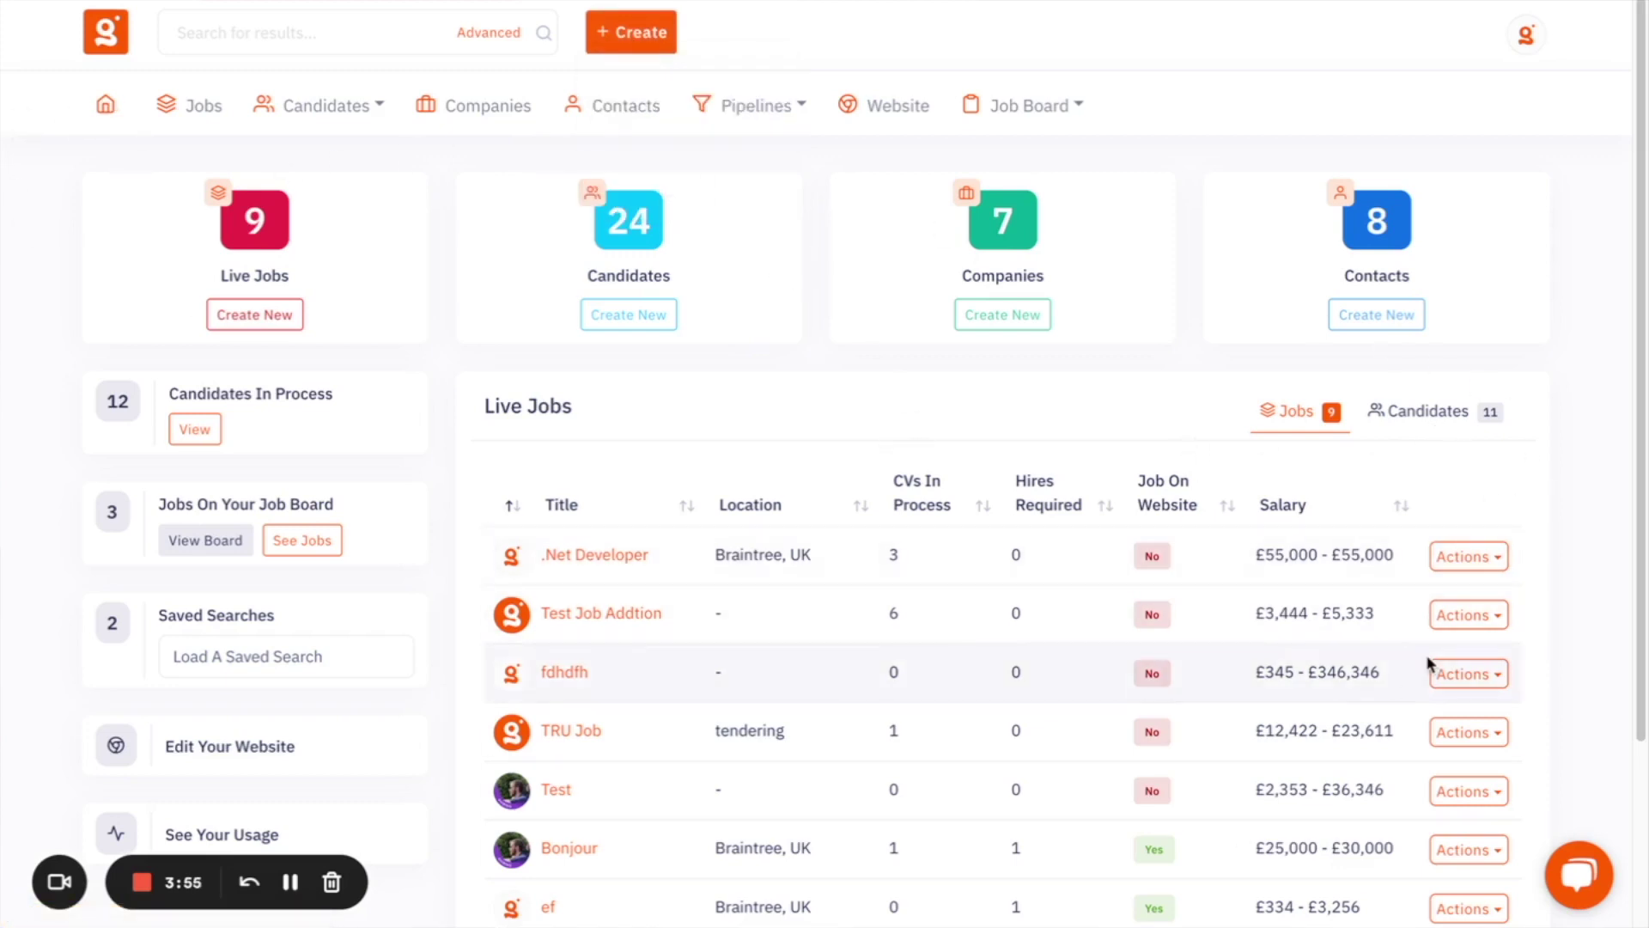
{"action": "scroll", "coordinate": [1065, 574], "scroll_direction": "down", "scroll_amount": 2}
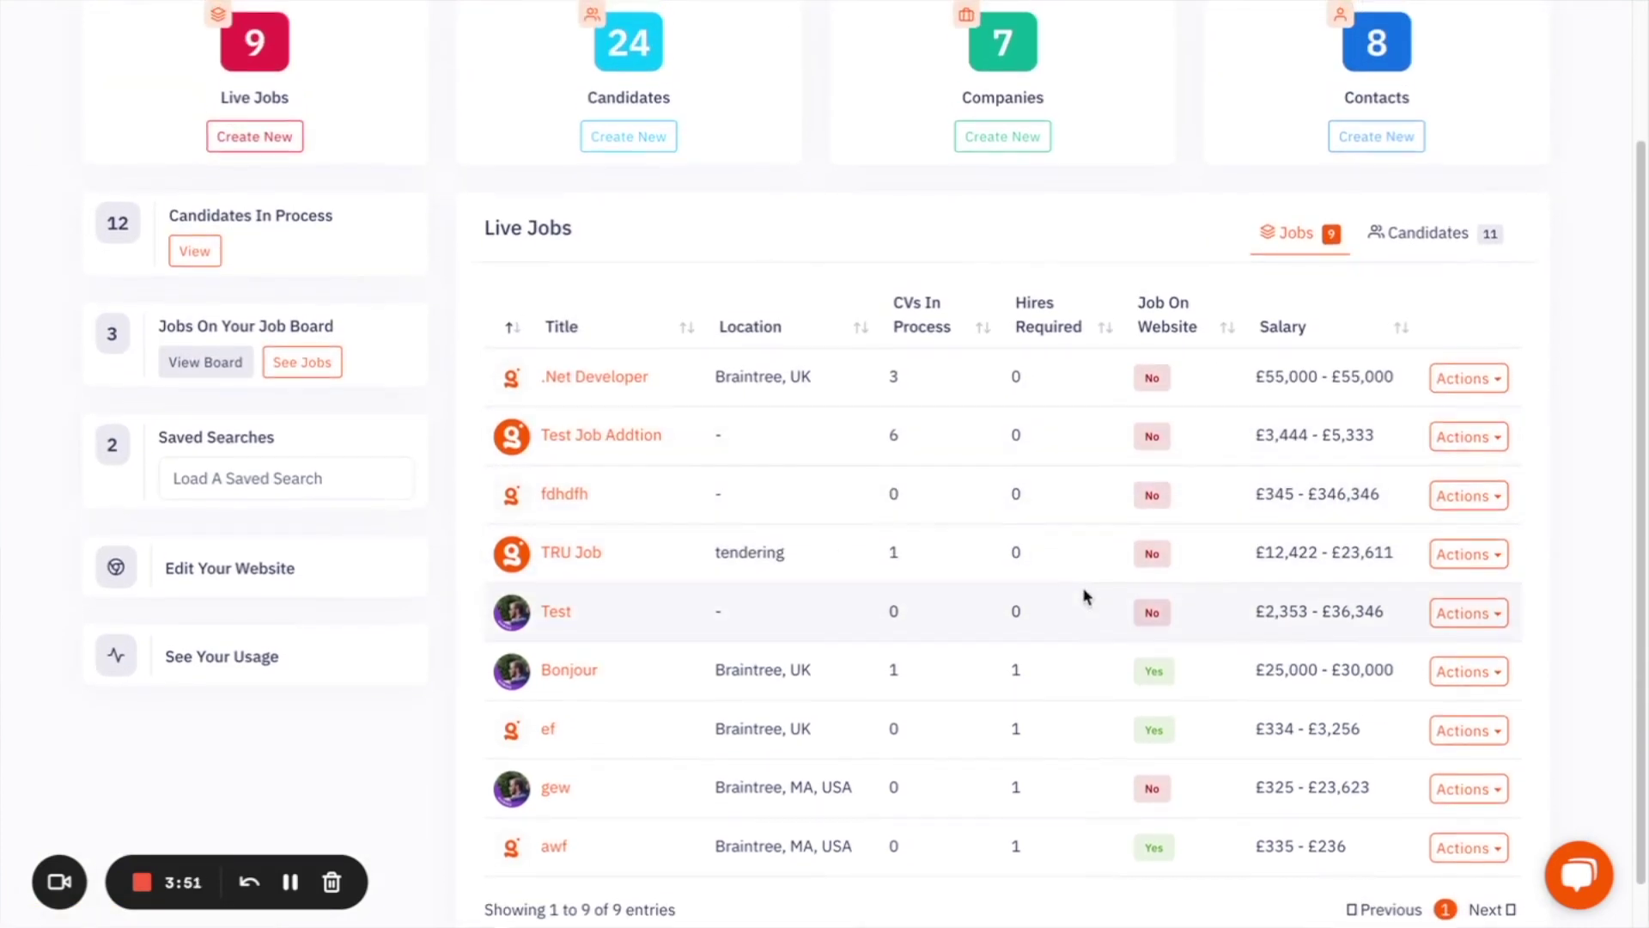
{"action": "scroll", "coordinate": [1086, 589], "scroll_direction": "up", "scroll_amount": 2}
{"action": "left_click", "coordinate": [1445, 415]}
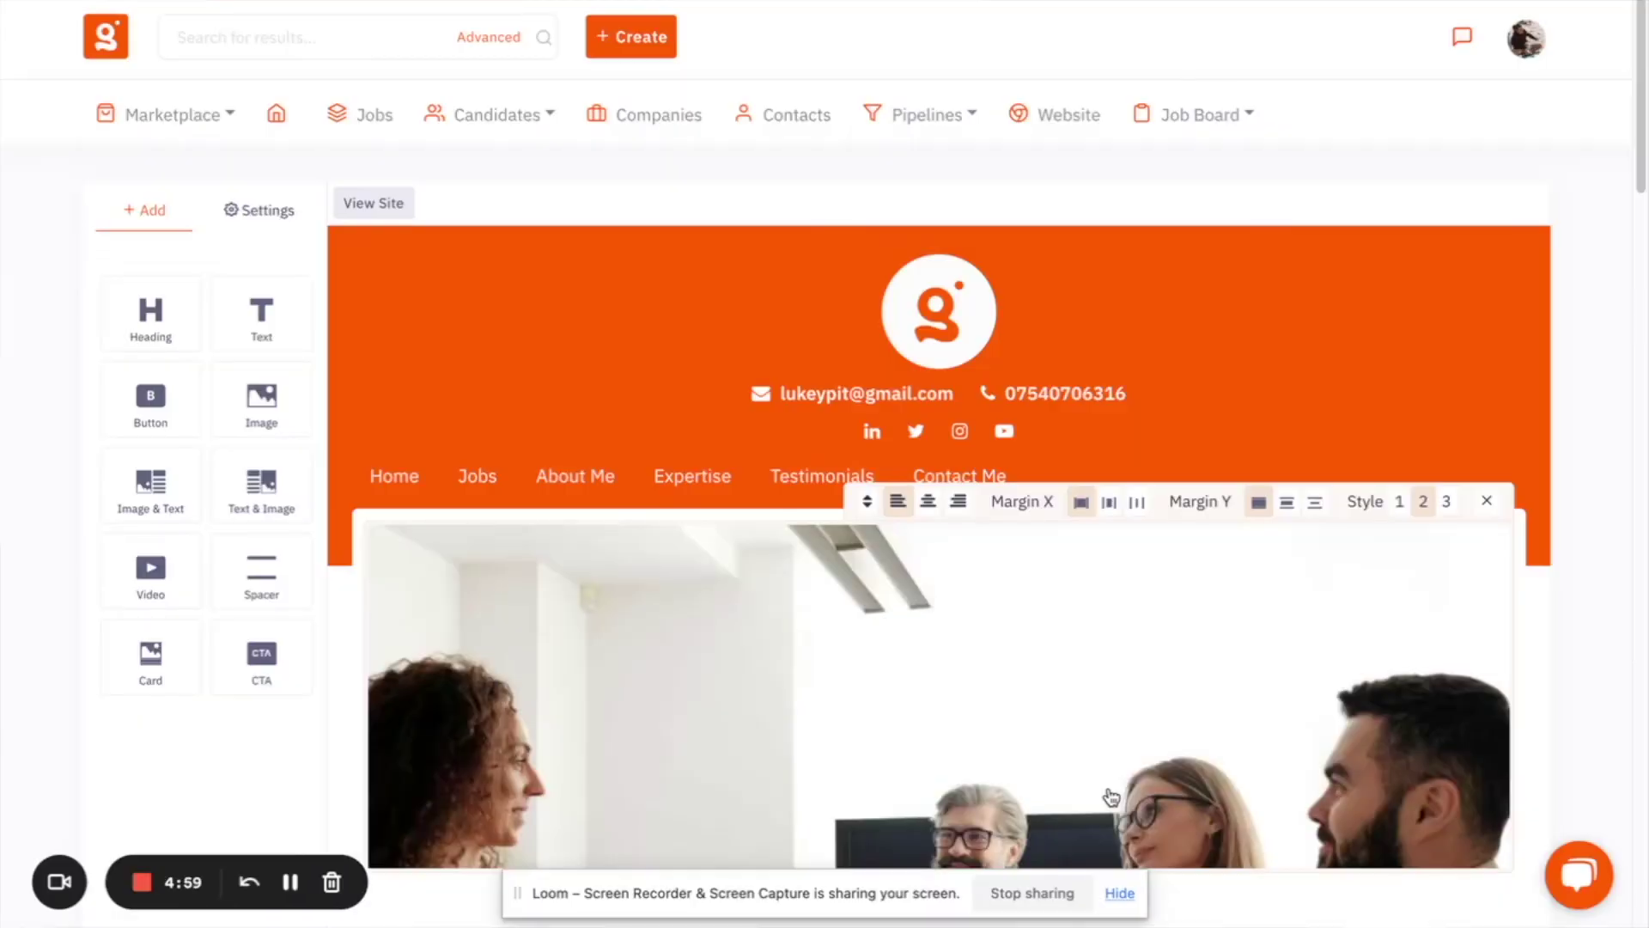
{"action": "left_click", "coordinate": [1119, 893]}
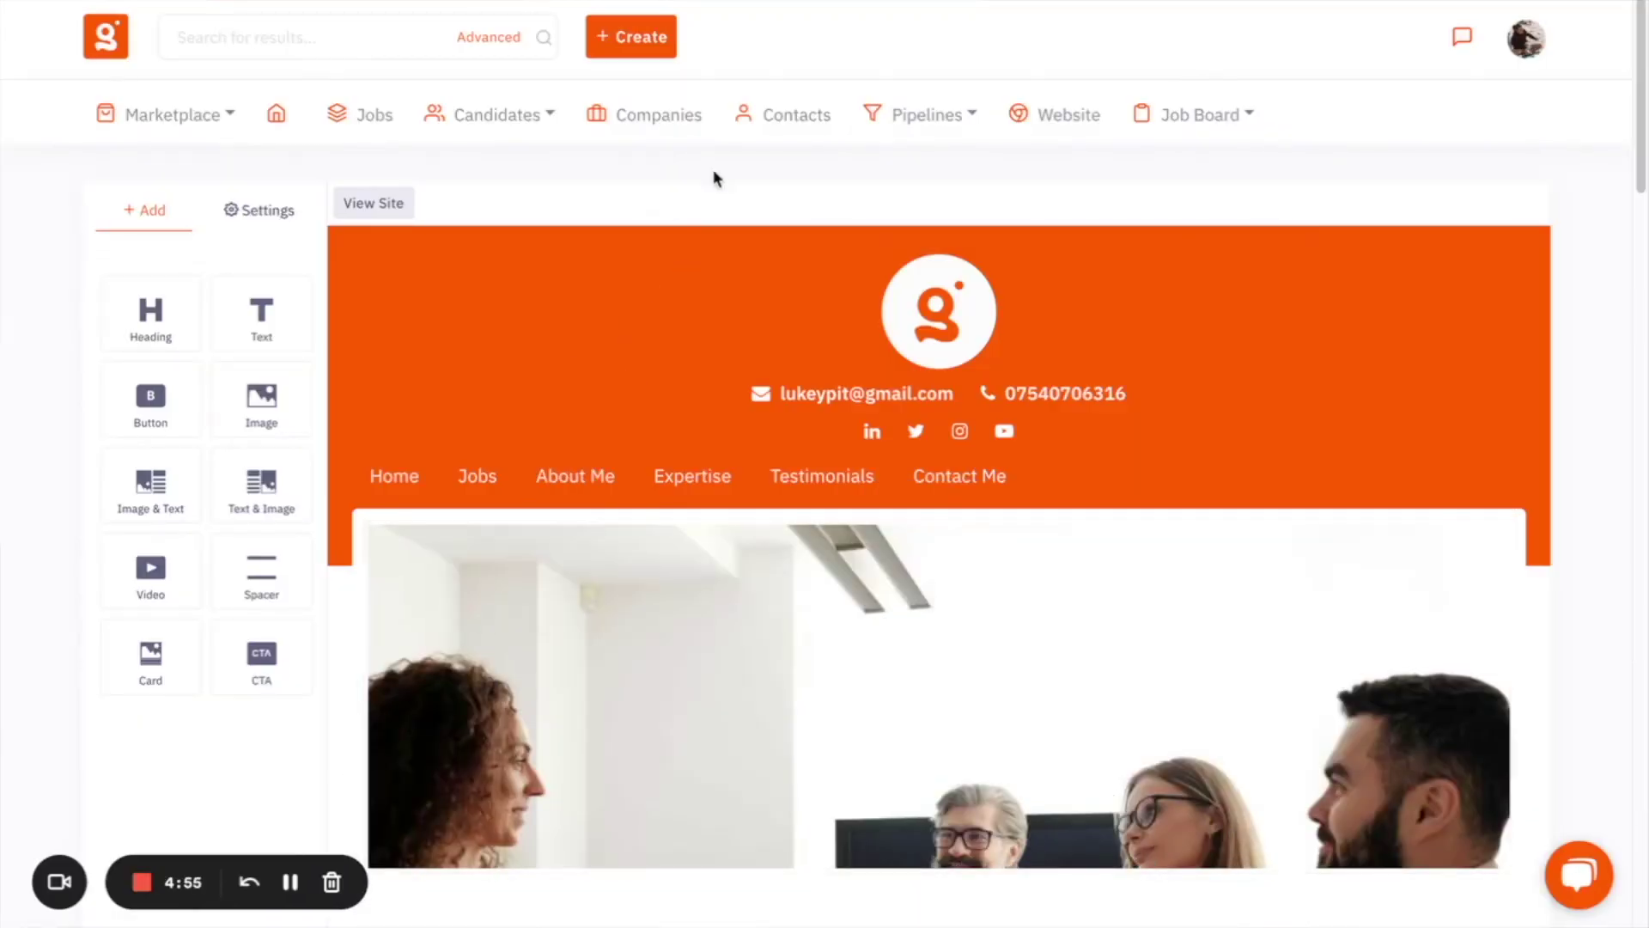
{"action": "left_click", "coordinate": [1084, 122]}
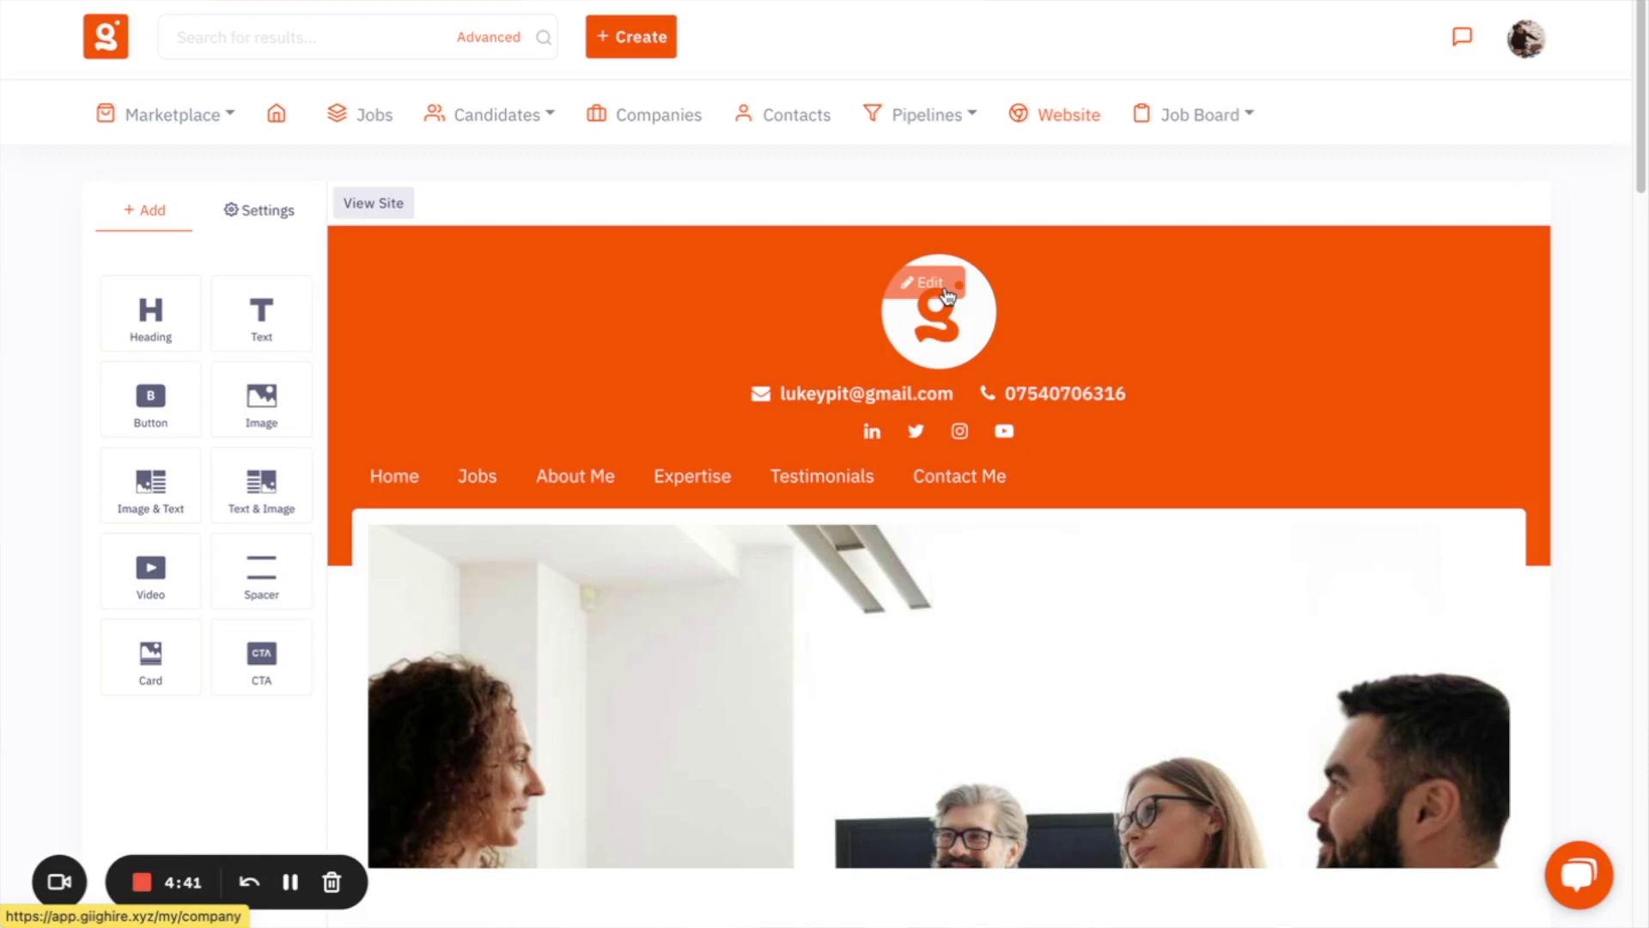
{"action": "scroll", "coordinate": [902, 733], "scroll_direction": "down", "scroll_amount": 1}
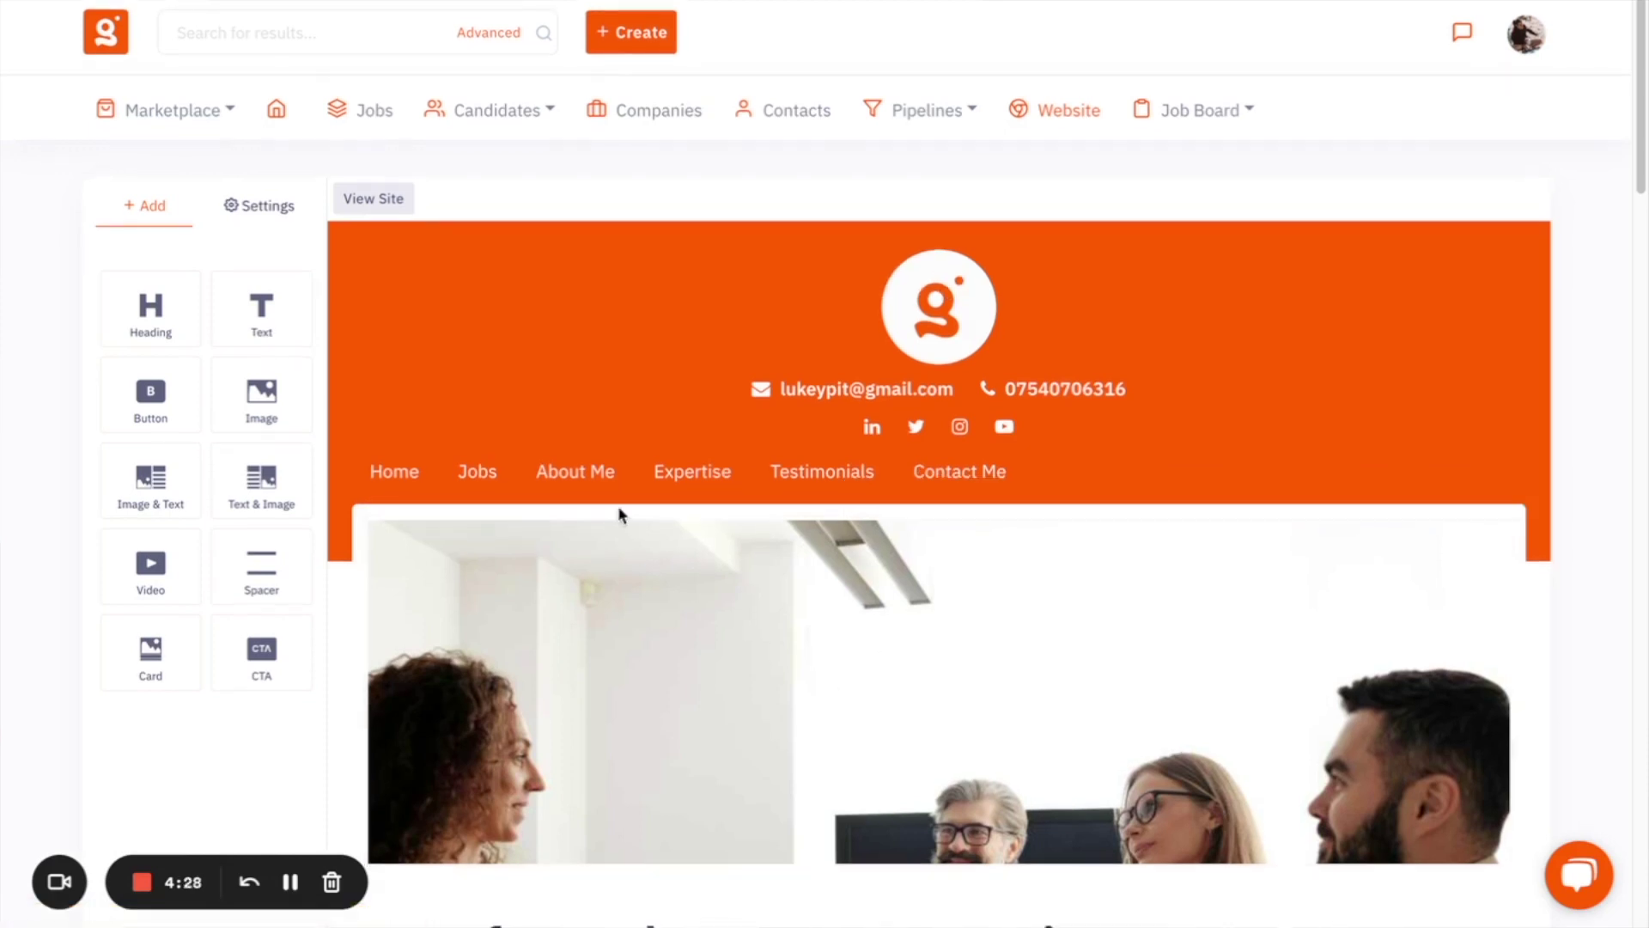
{"action": "scroll", "coordinate": [1134, 429], "scroll_direction": "down", "scroll_amount": 2}
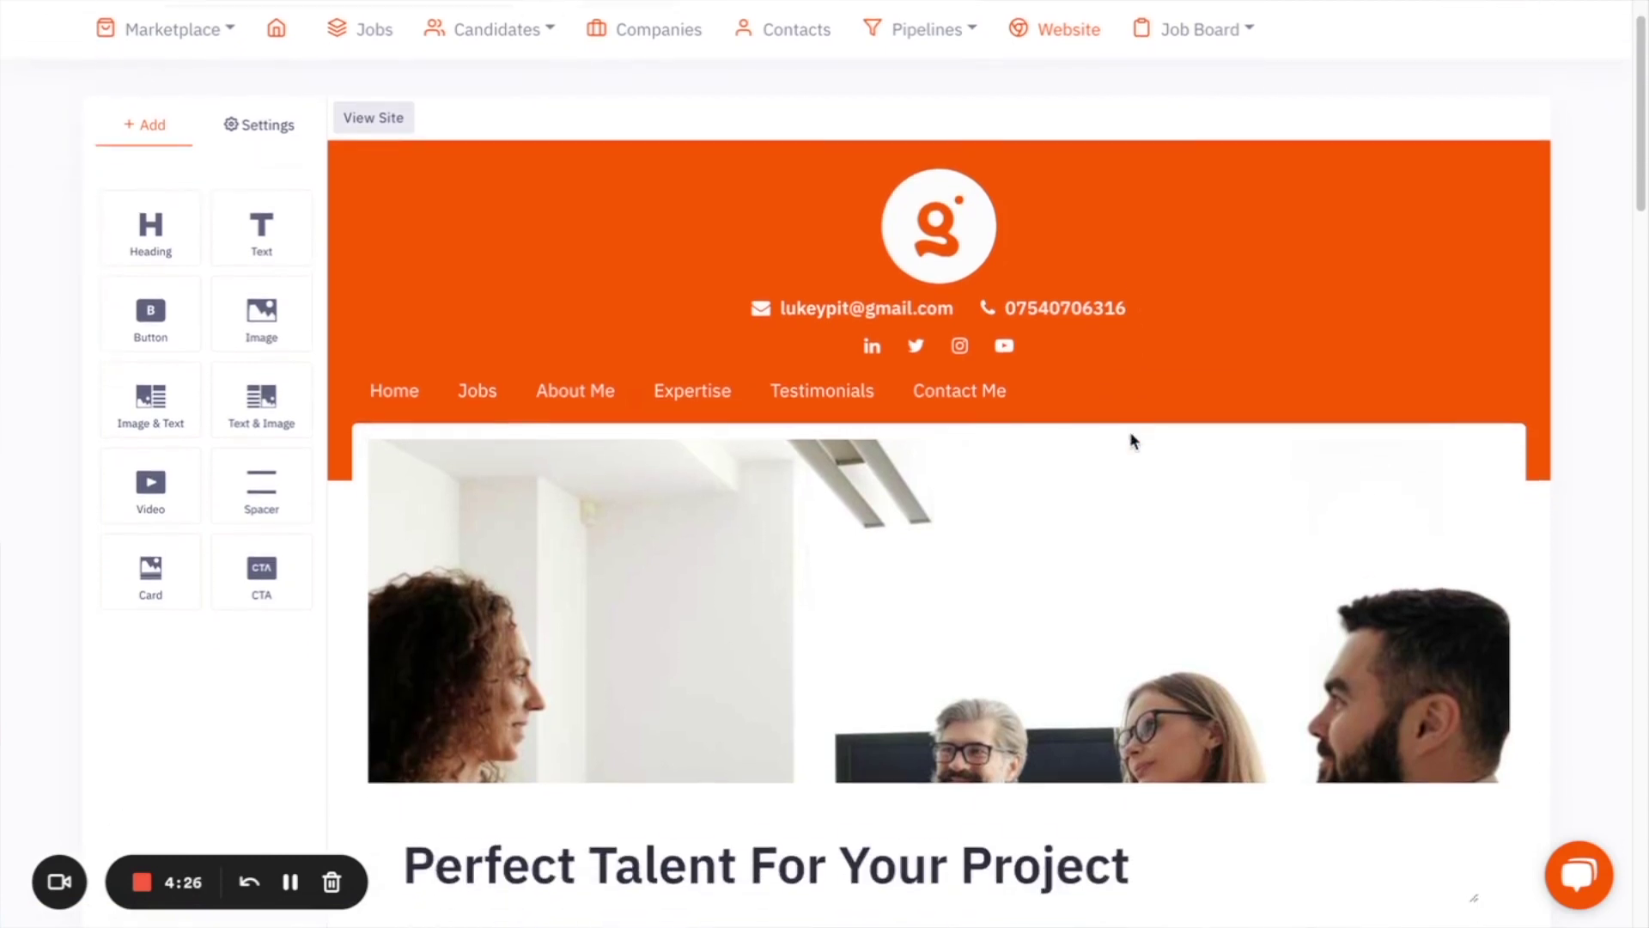
{"action": "scroll", "coordinate": [1104, 644], "scroll_direction": "down", "scroll_amount": 1}
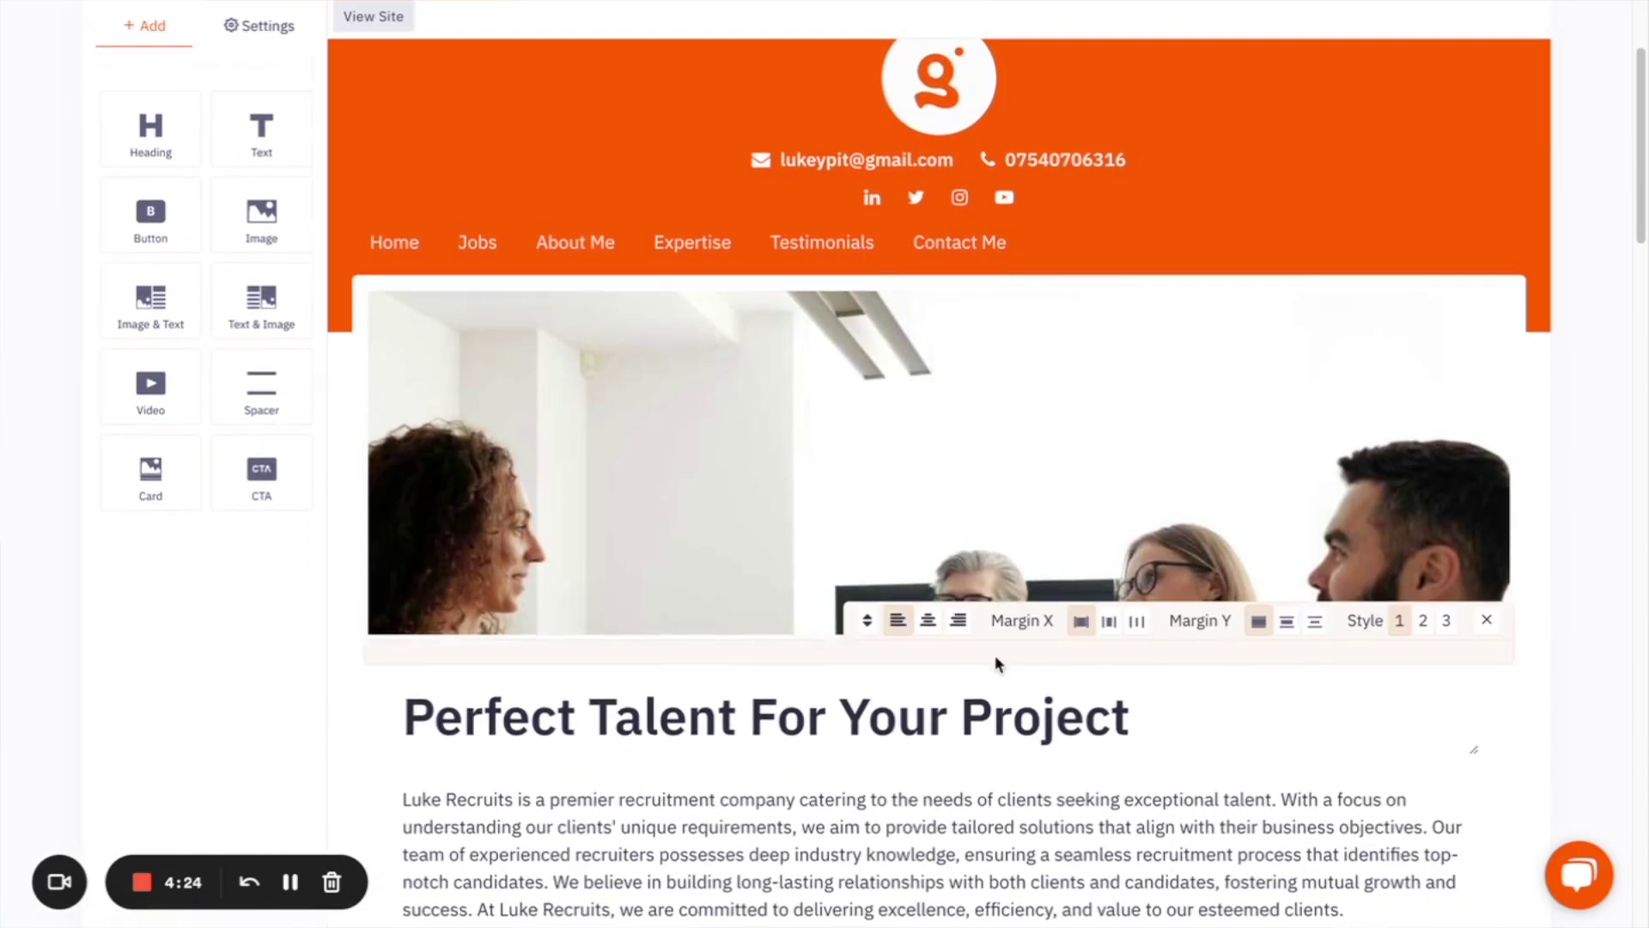
{"action": "left_click", "coordinate": [947, 694]}
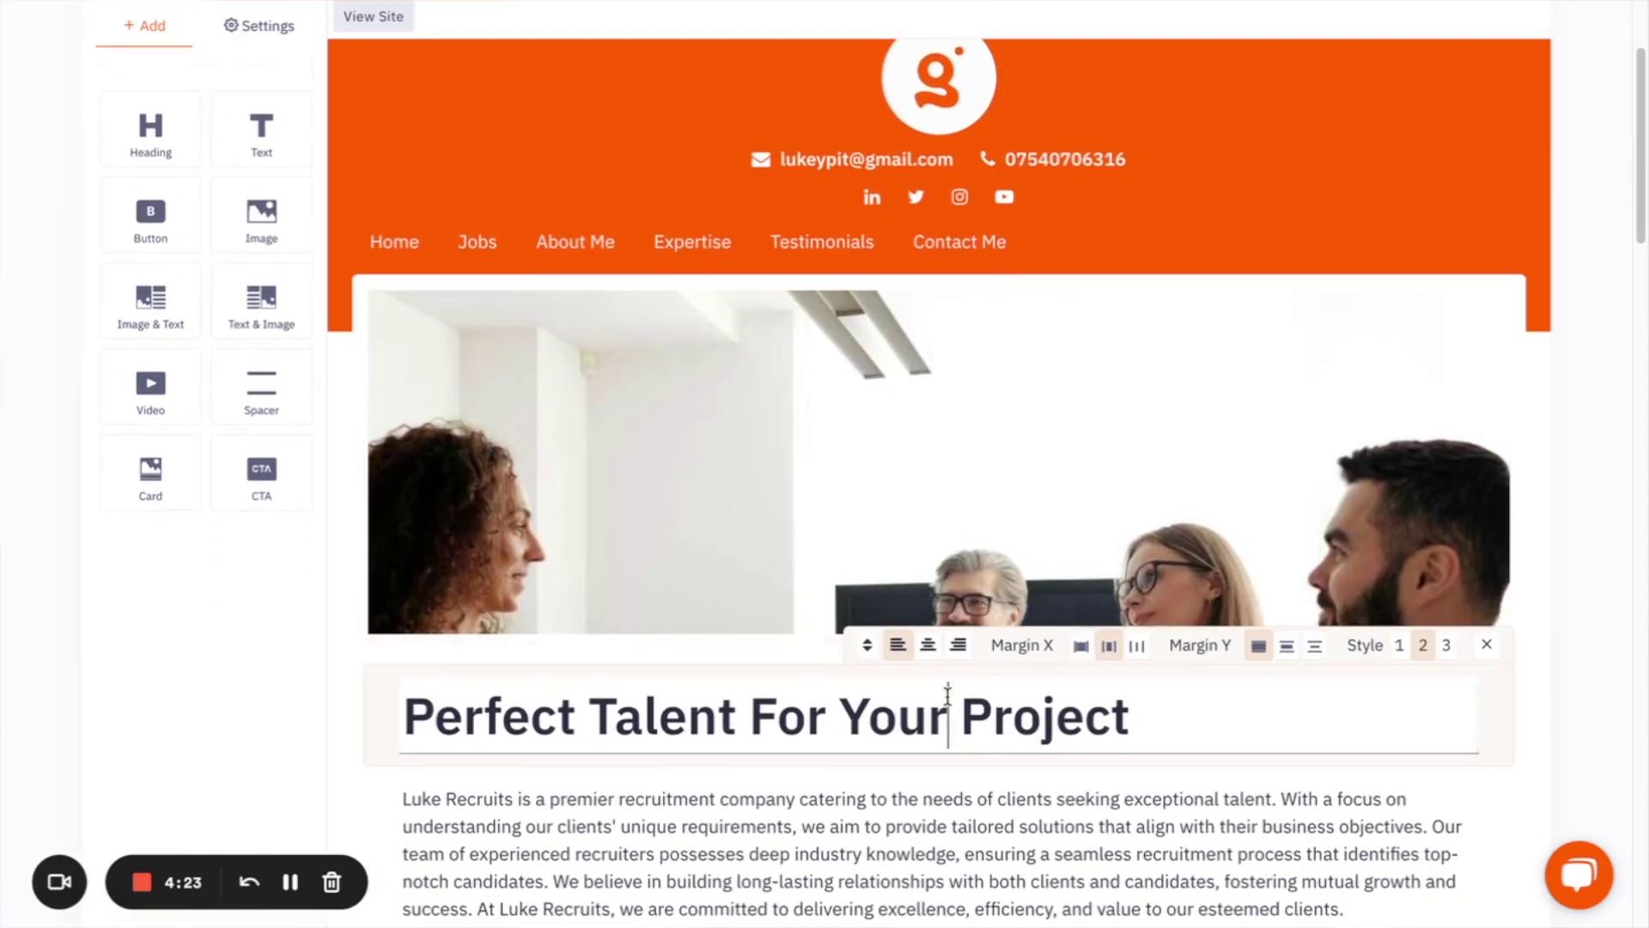
{"action": "left_click", "coordinate": [903, 494]}
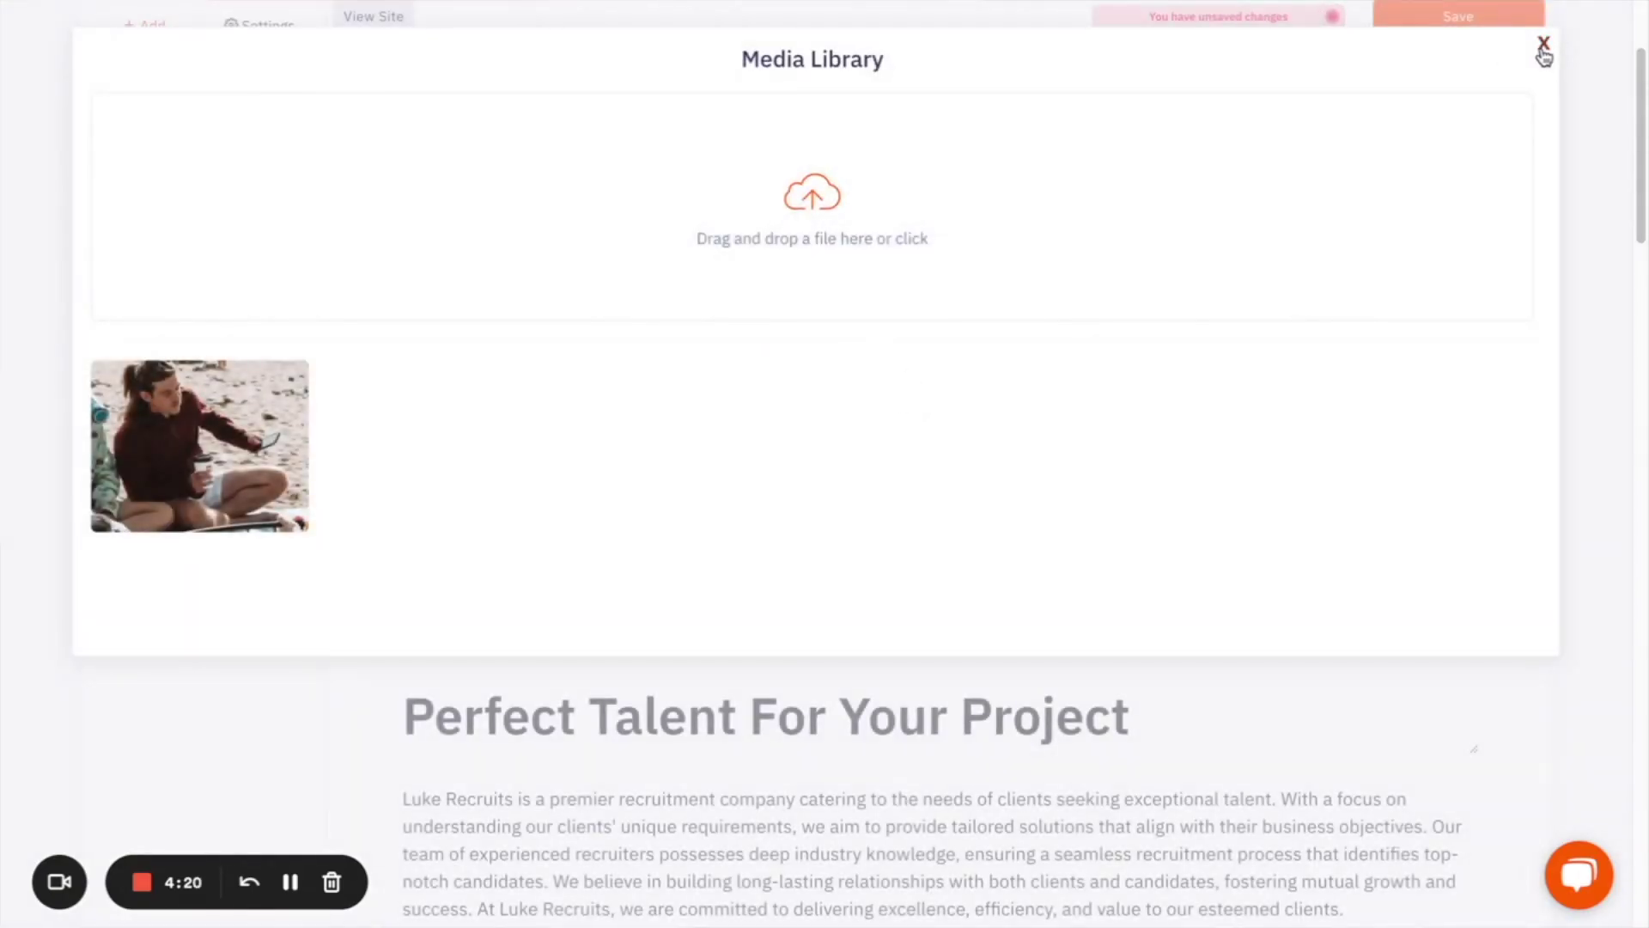
{"action": "left_click", "coordinate": [1544, 44]}
{"action": "scroll", "coordinate": [1400, 342], "scroll_direction": "down", "scroll_amount": 7}
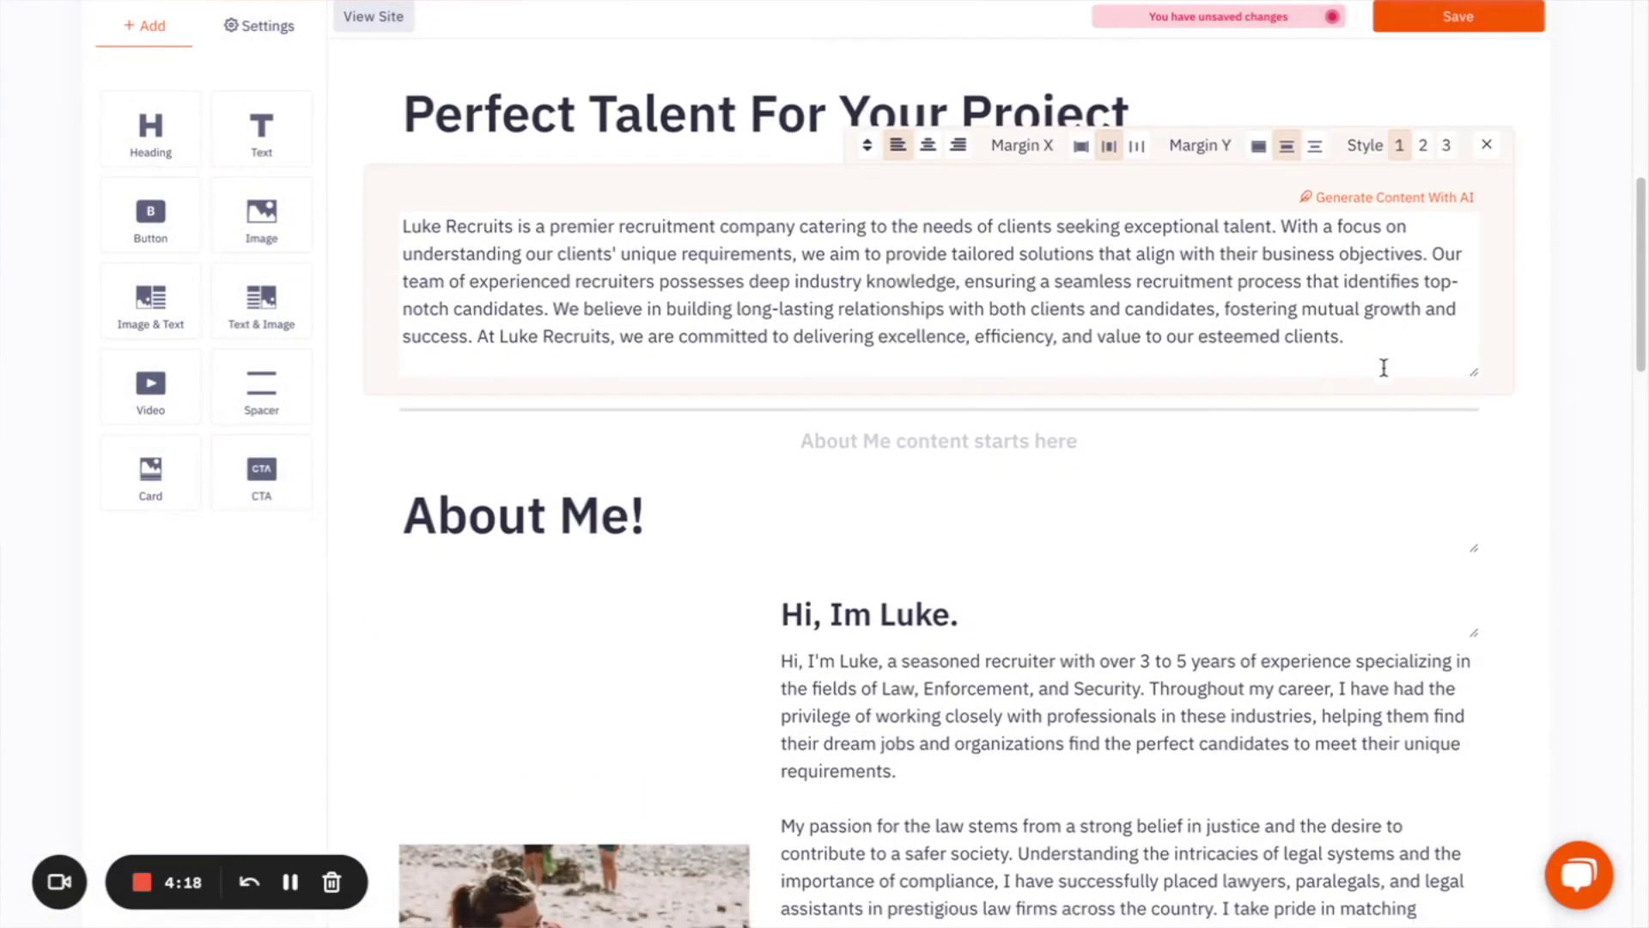
{"action": "scroll", "coordinate": [1384, 368], "scroll_direction": "down", "scroll_amount": 12}
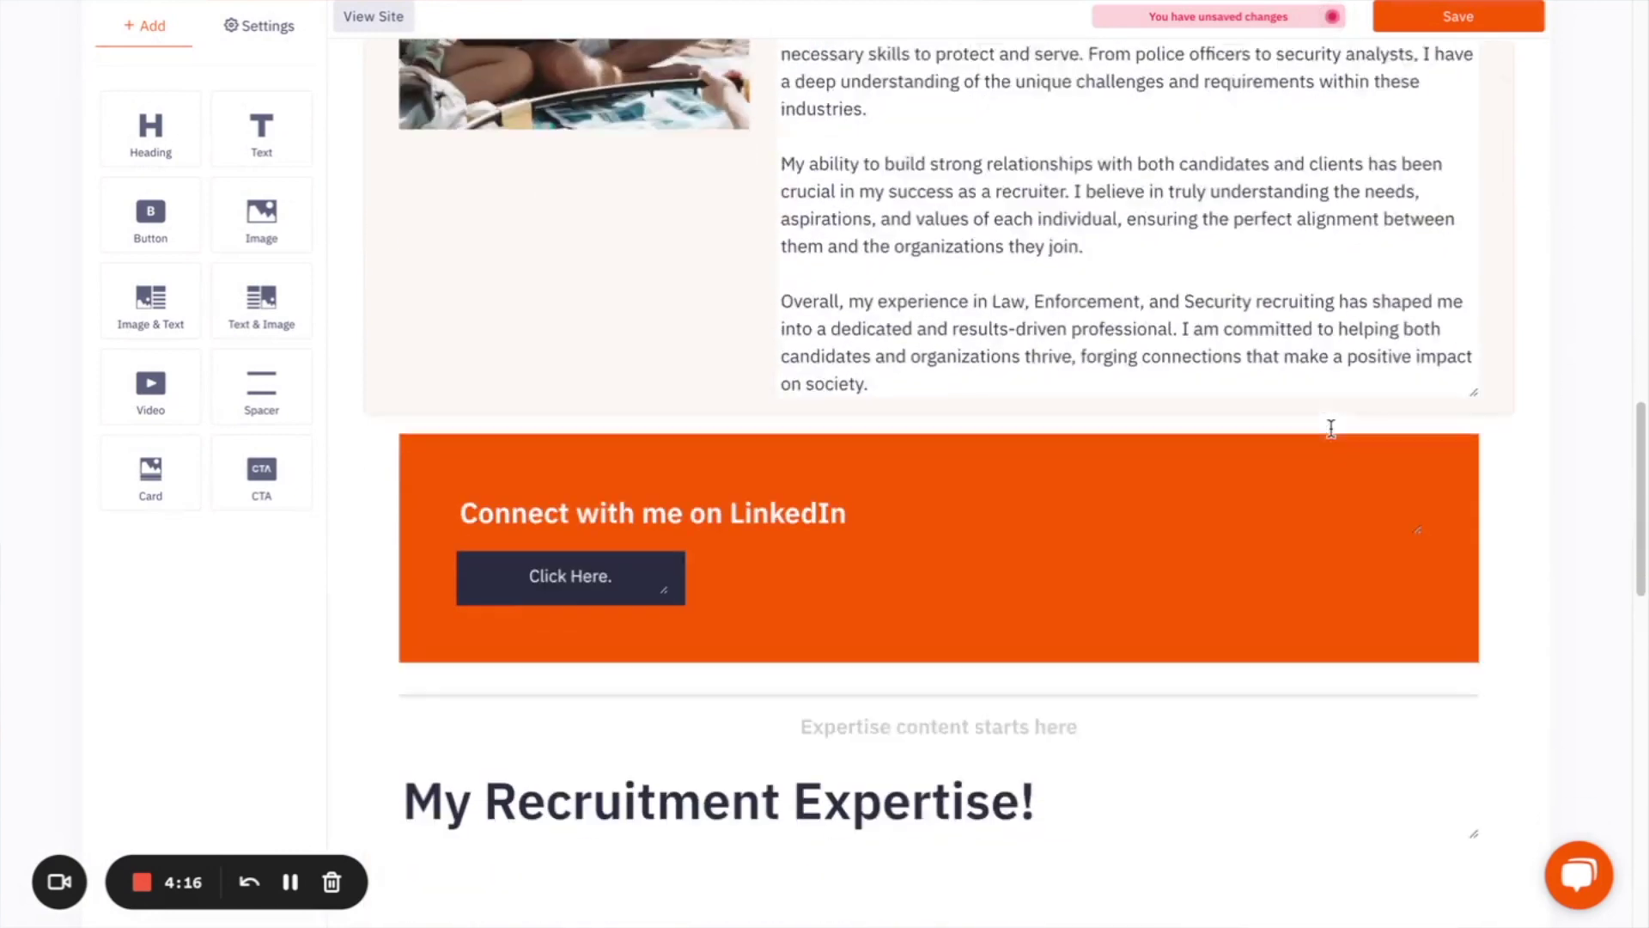
{"action": "scroll", "coordinate": [1331, 428], "scroll_direction": "down", "scroll_amount": 1}
{"action": "left_click", "coordinate": [872, 490]}
{"action": "scroll", "coordinate": [578, 490], "scroll_direction": "down", "scroll_amount": 5}
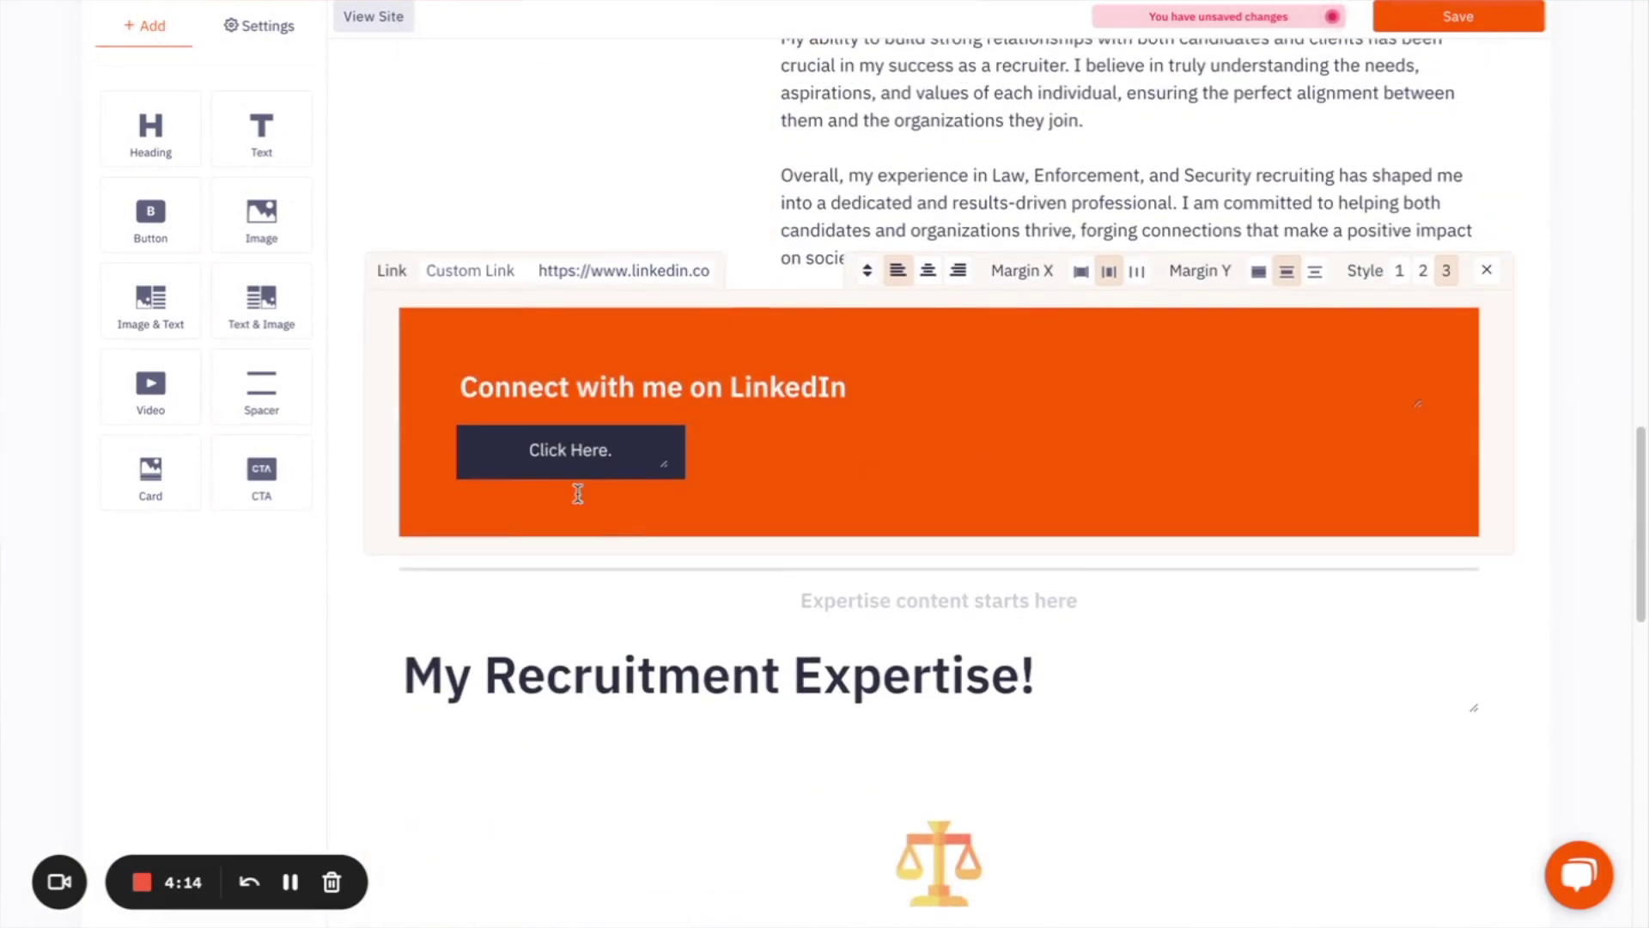
{"action": "left_click", "coordinate": [905, 488]}
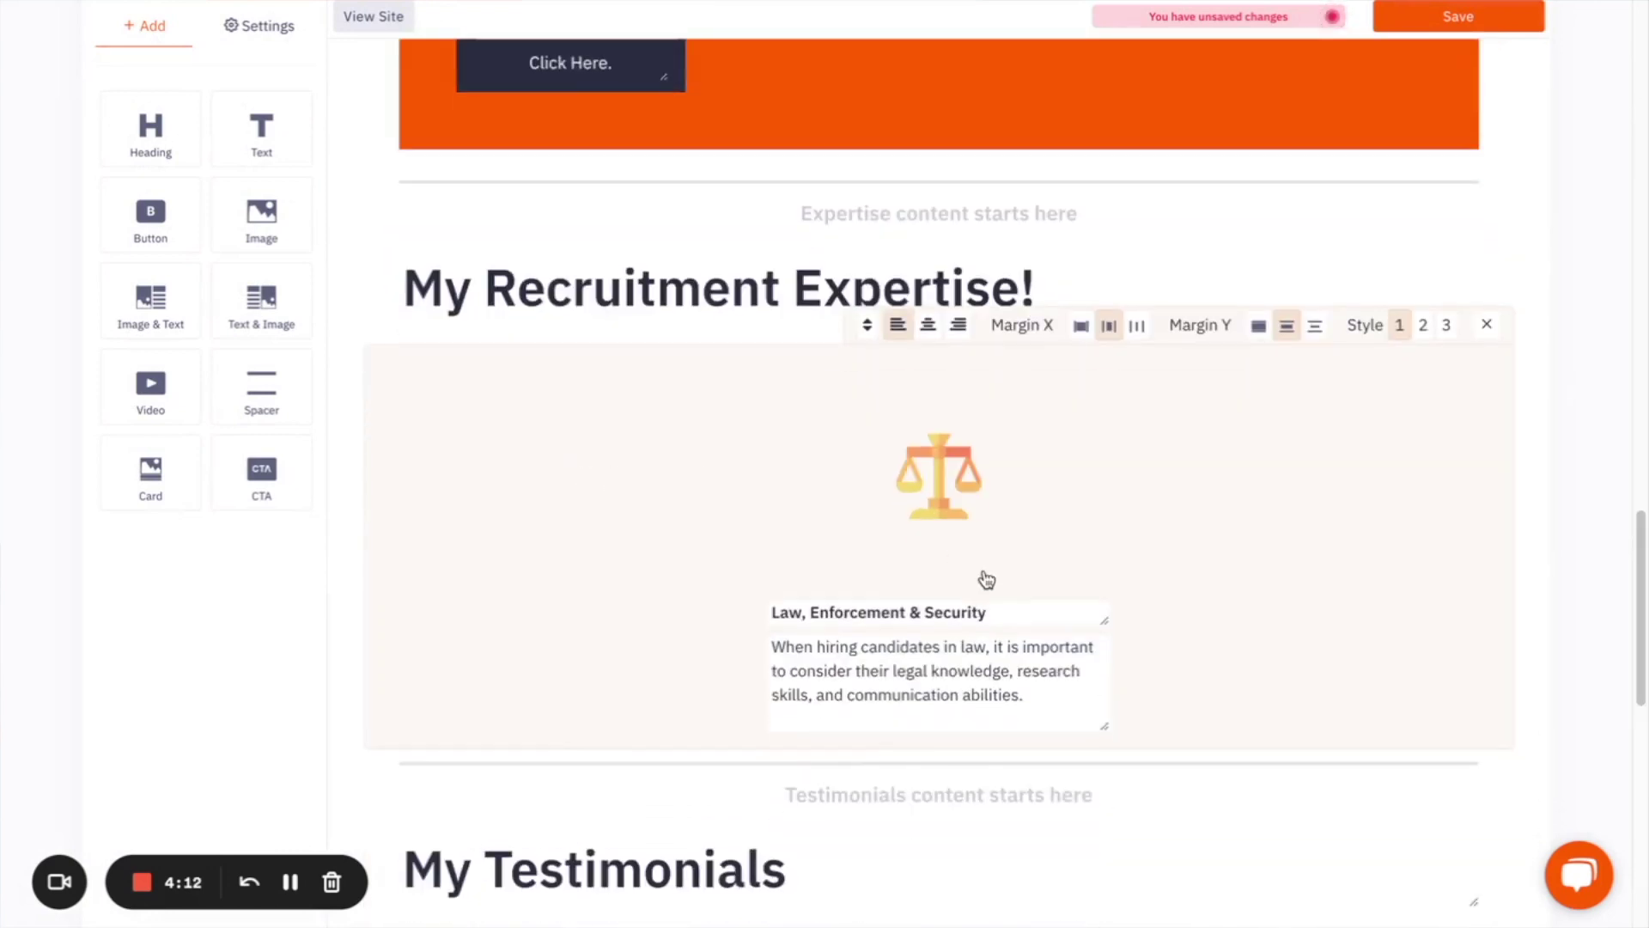
{"action": "scroll", "coordinate": [983, 579], "scroll_direction": "down", "scroll_amount": 8}
{"action": "scroll", "coordinate": [806, 446], "scroll_direction": "up", "scroll_amount": 9}
{"action": "scroll", "coordinate": [828, 433], "scroll_direction": "up", "scroll_amount": 20}
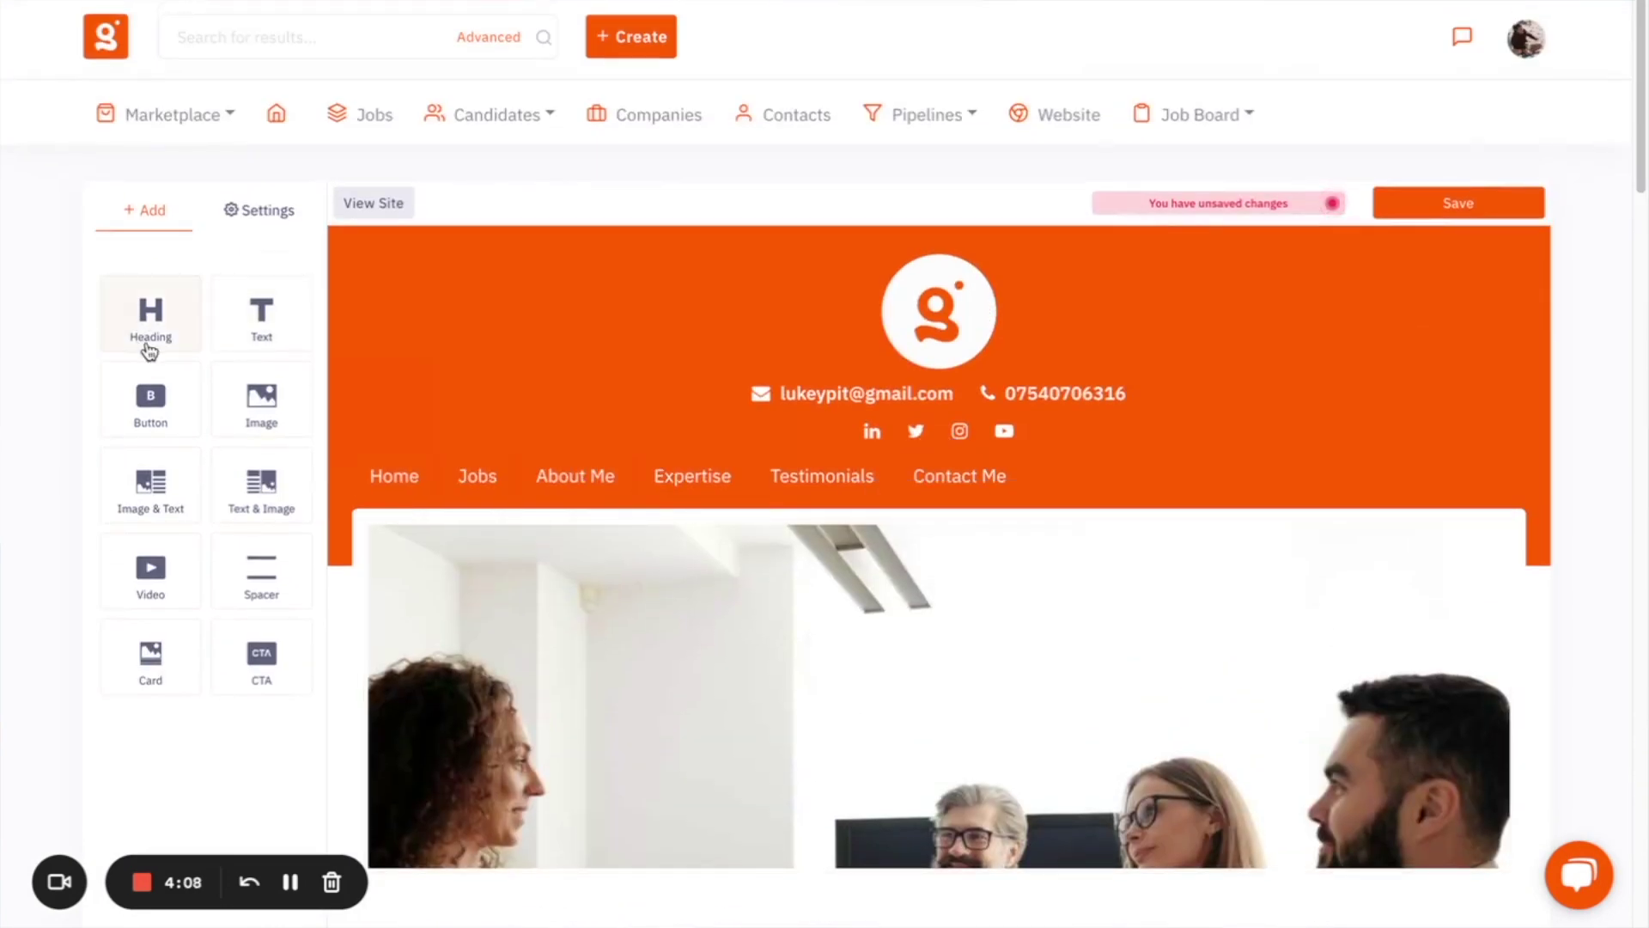
{"action": "scroll", "coordinate": [200, 461], "scroll_direction": "down", "scroll_amount": 3}
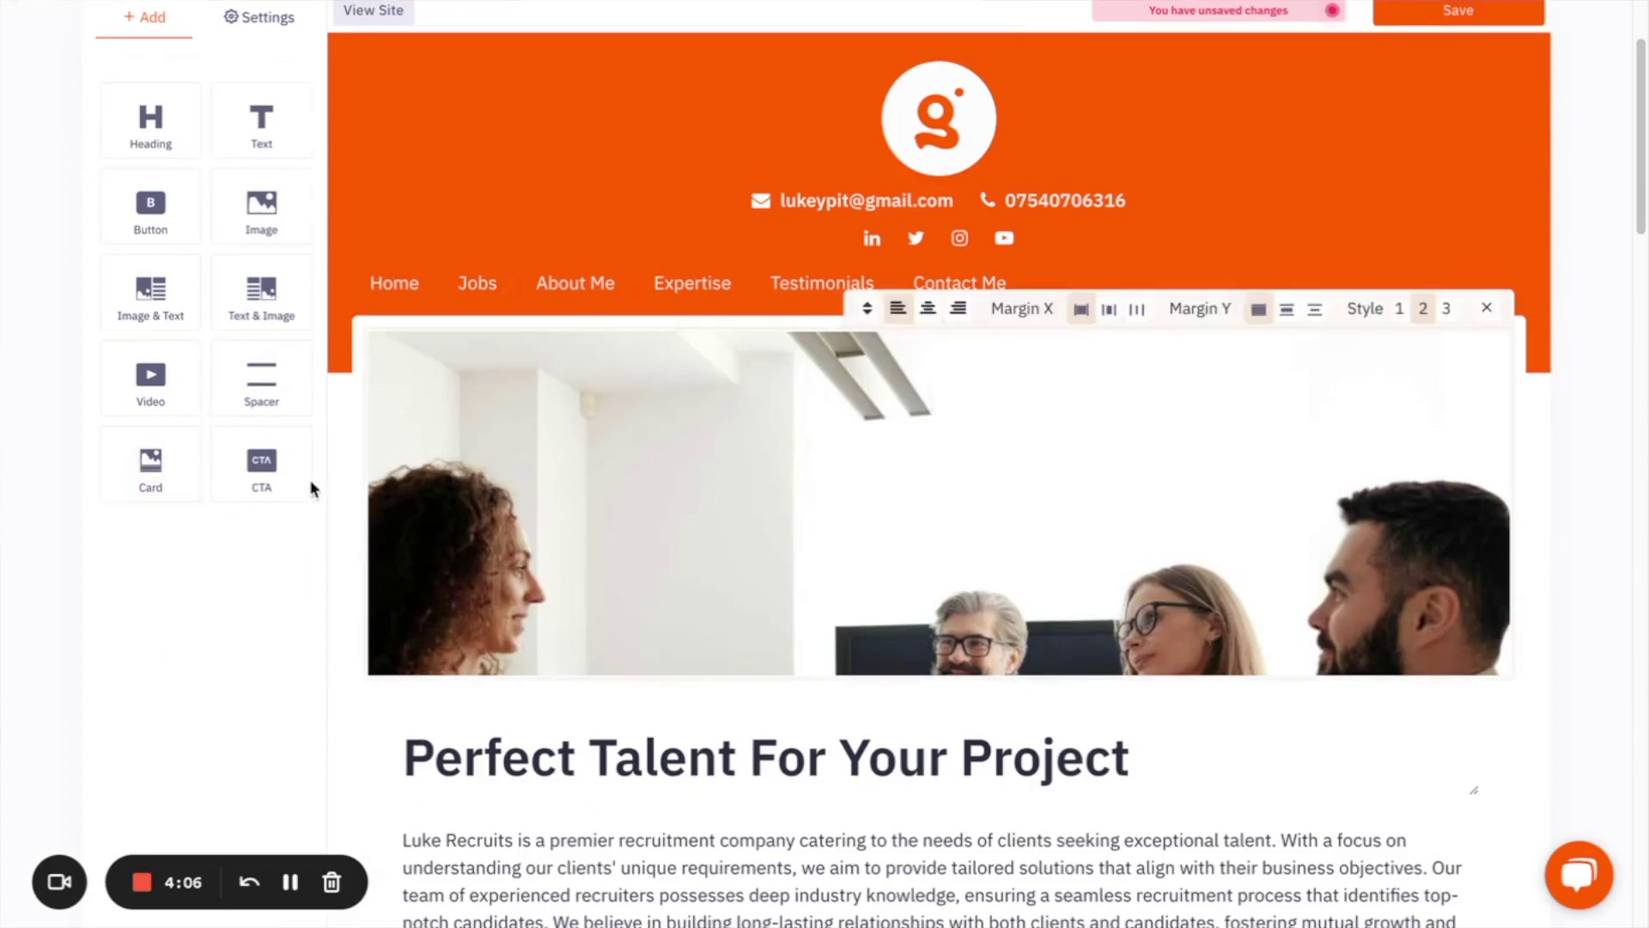
{"action": "scroll", "coordinate": [791, 450], "scroll_direction": "down", "scroll_amount": 4}
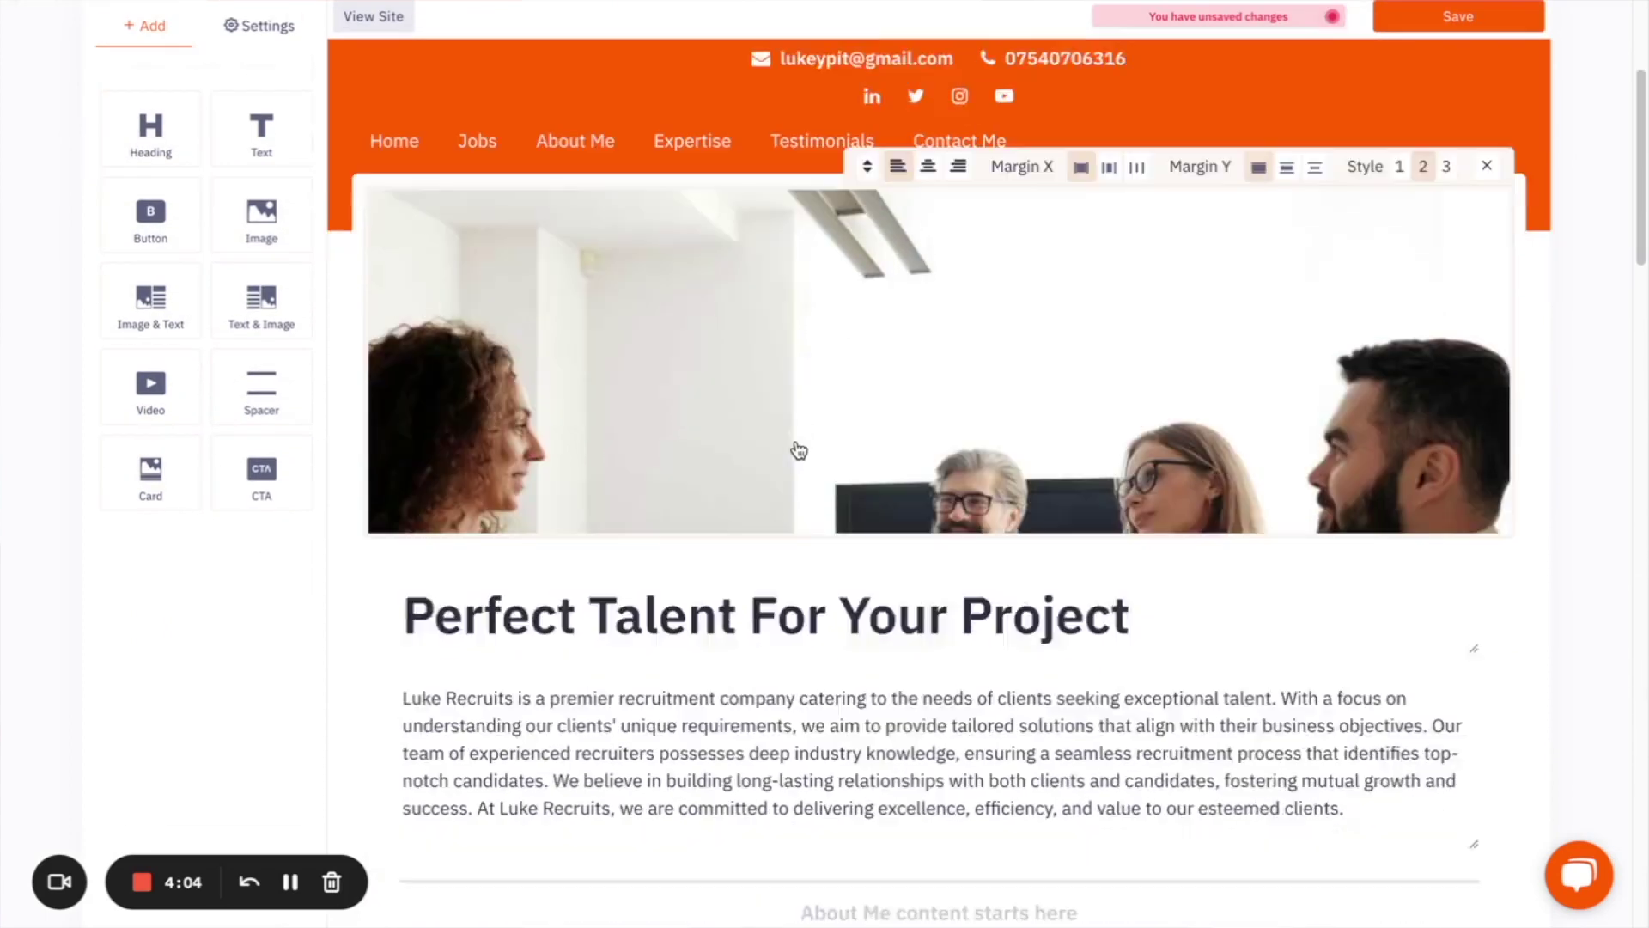
{"action": "scroll", "coordinate": [452, 402], "scroll_direction": "down", "scroll_amount": 3}
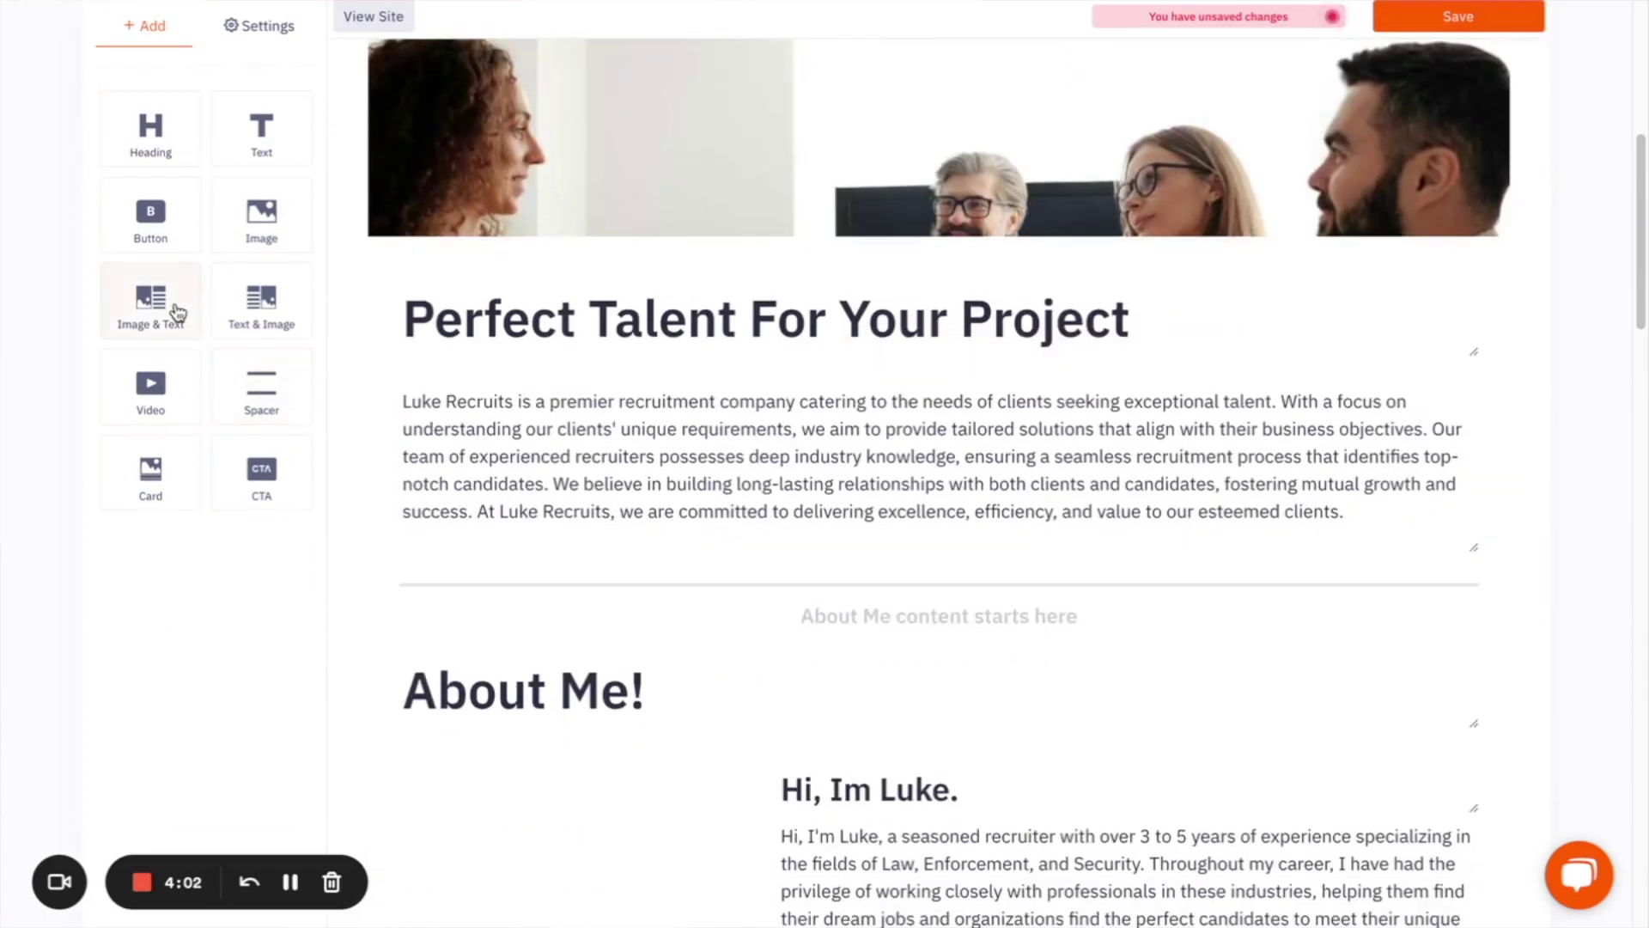
{"action": "scroll", "coordinate": [473, 487], "scroll_direction": "down", "scroll_amount": 15}
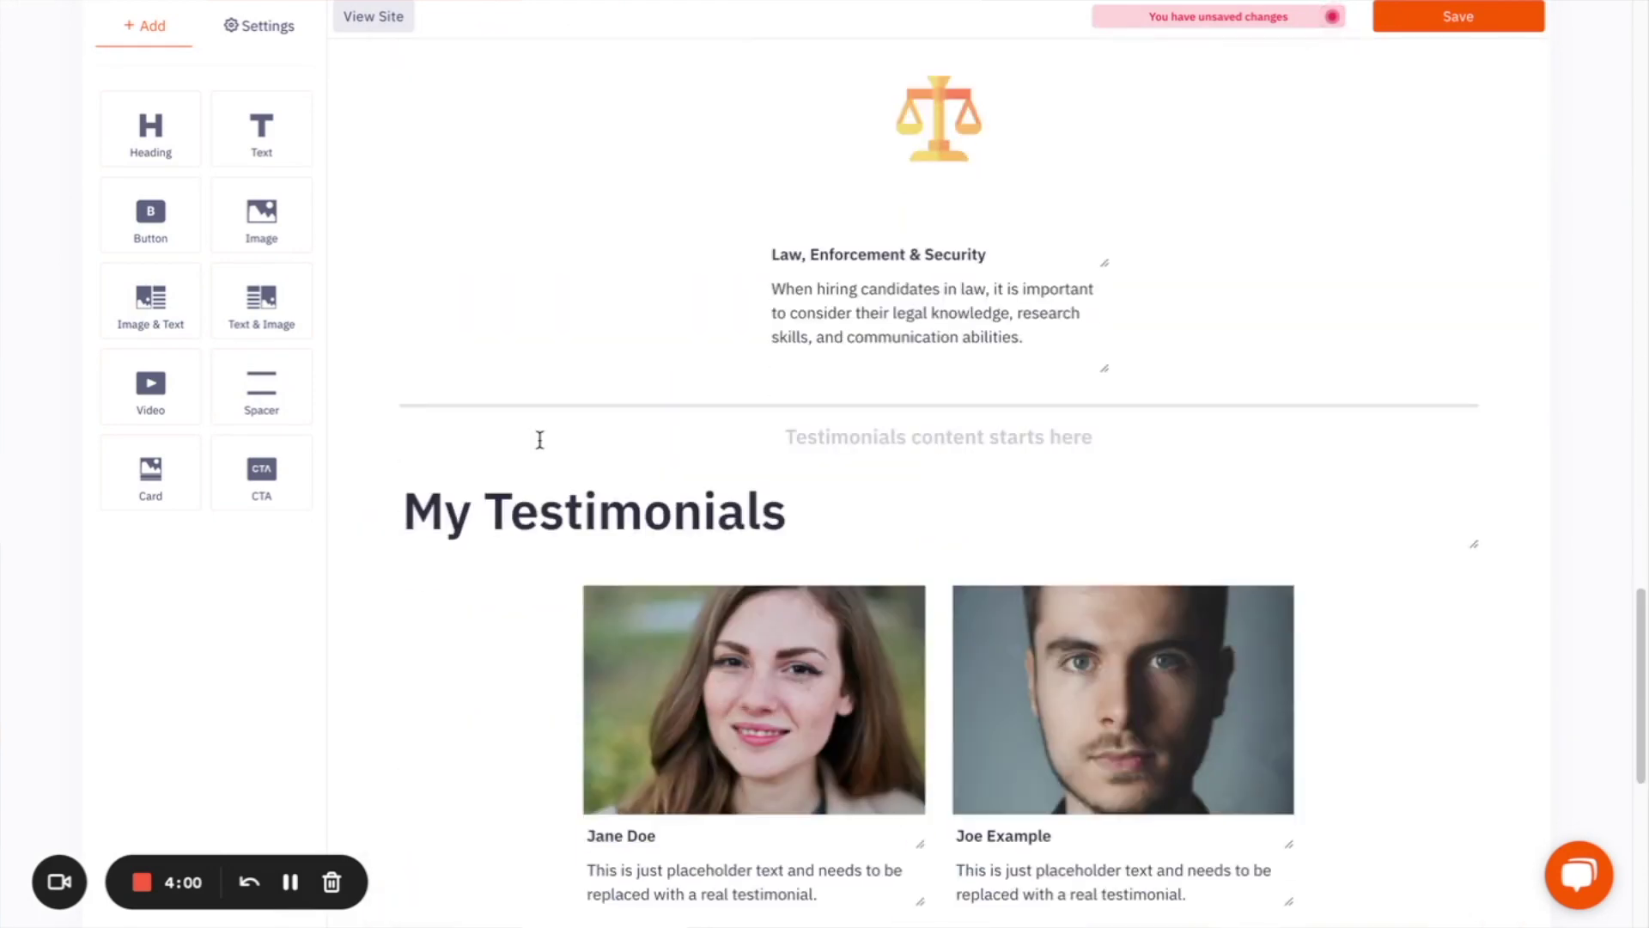
{"action": "left_click_drag", "start_coordinate": [172, 305], "coordinate": [936, 432]}
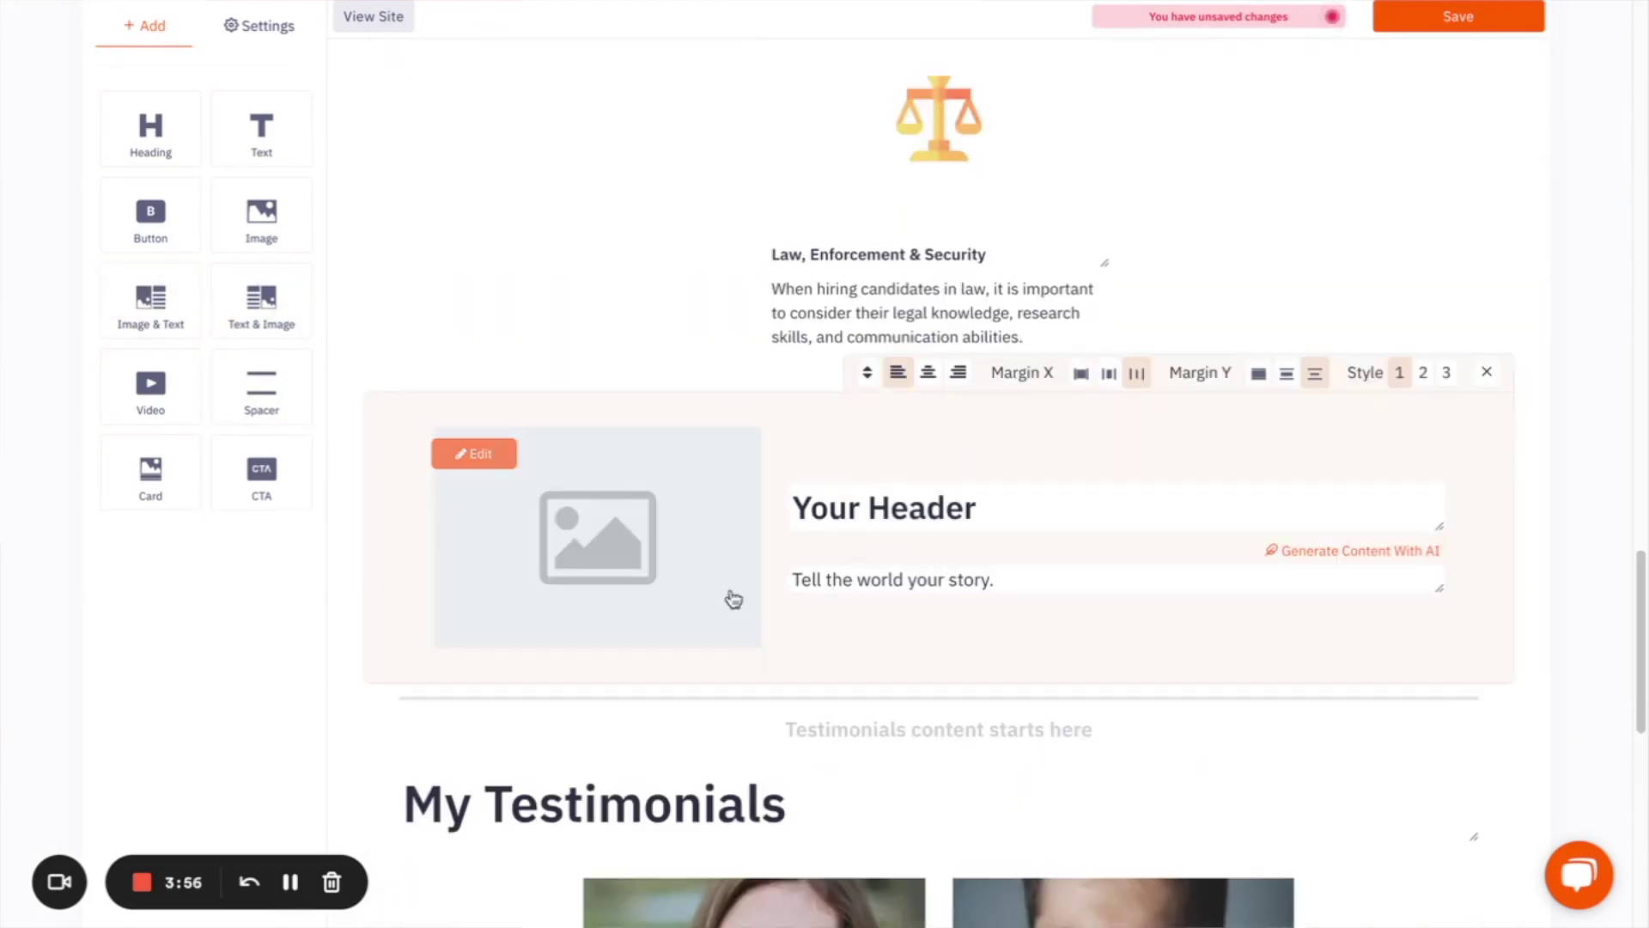
Insert the beach photo from the Media Library and change the heading to 'Text'.
{"action": "left_click", "coordinate": [632, 538]}
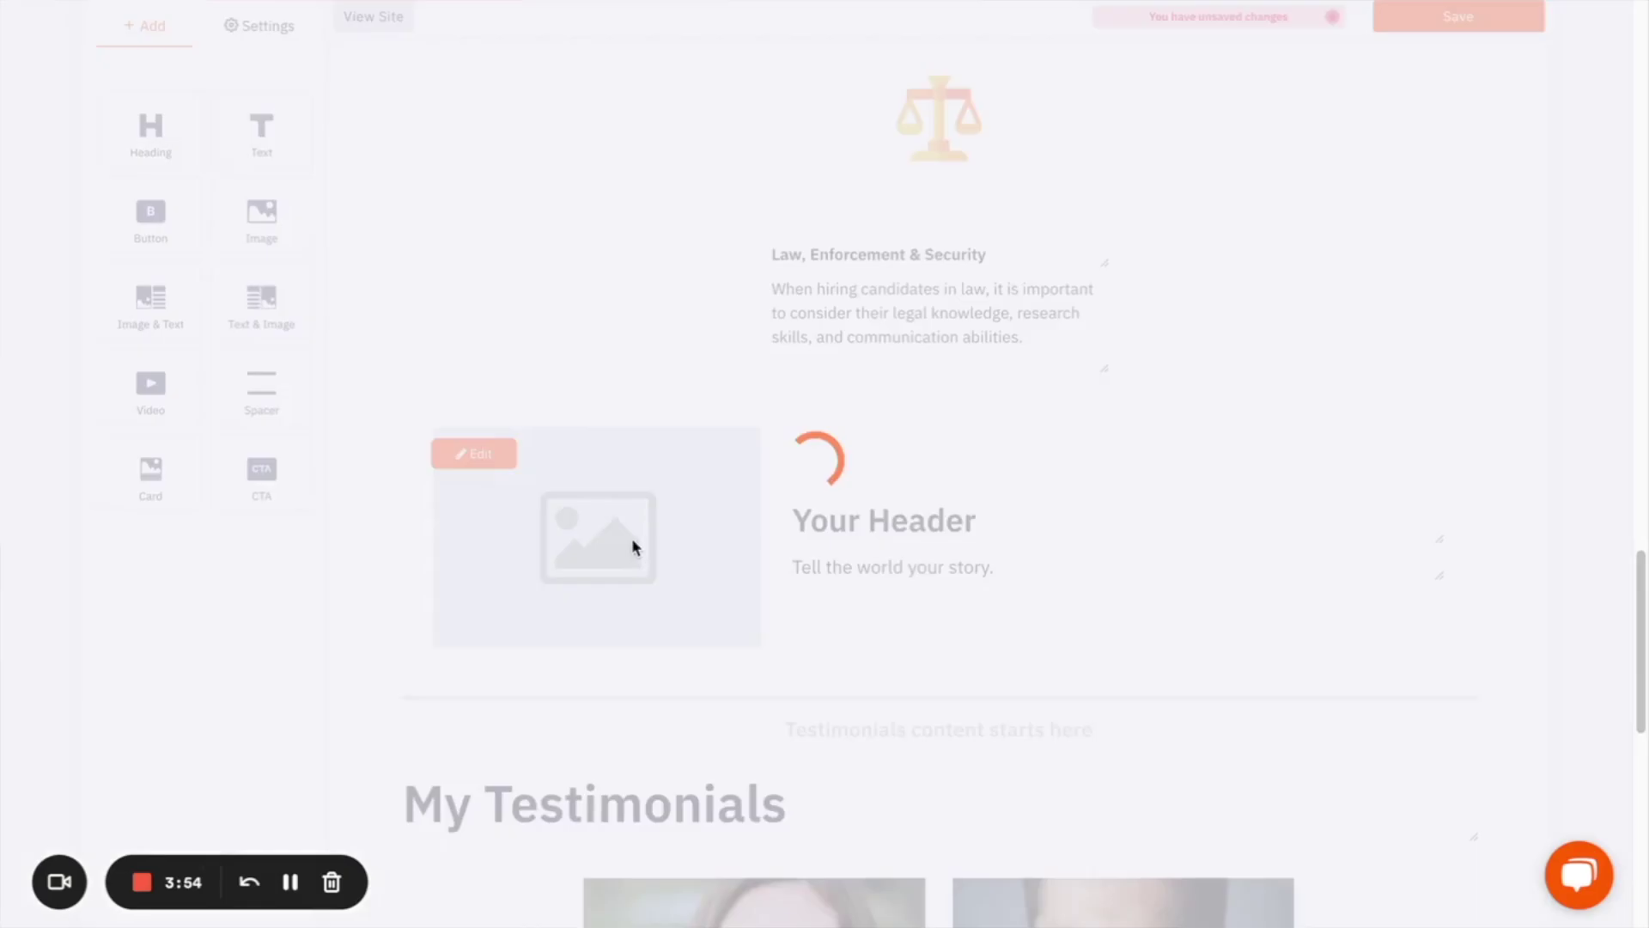
{"action": "left_click", "coordinate": [182, 461]}
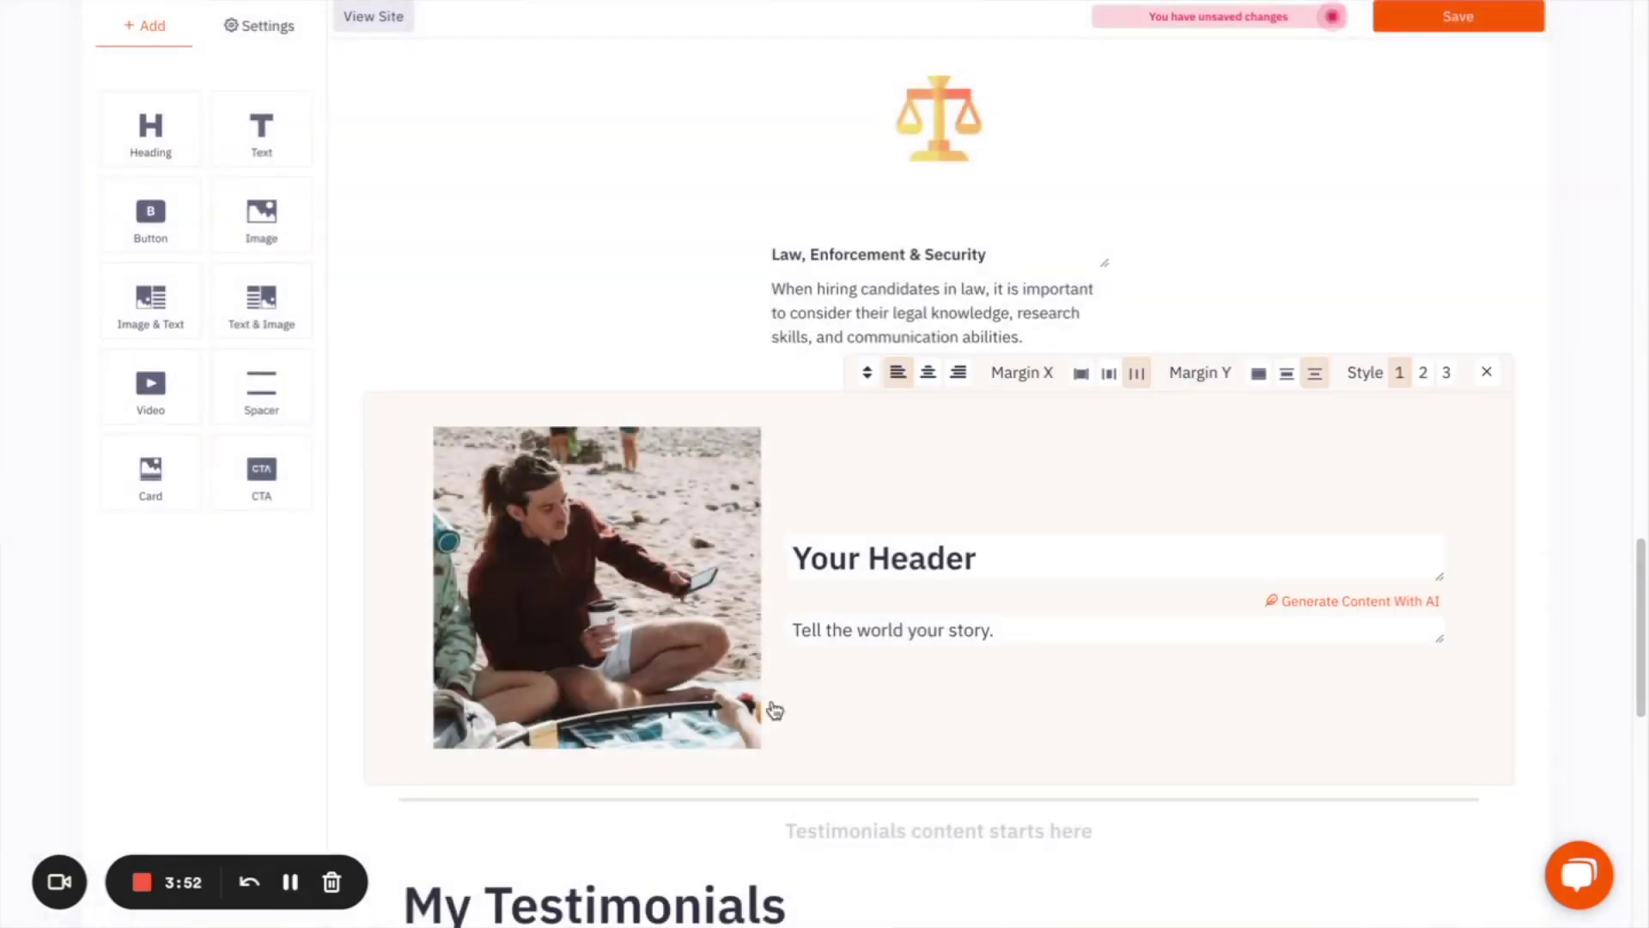
{"action": "triple_click", "coordinate": [971, 554]}
{"action": "type", "text": "Text"}
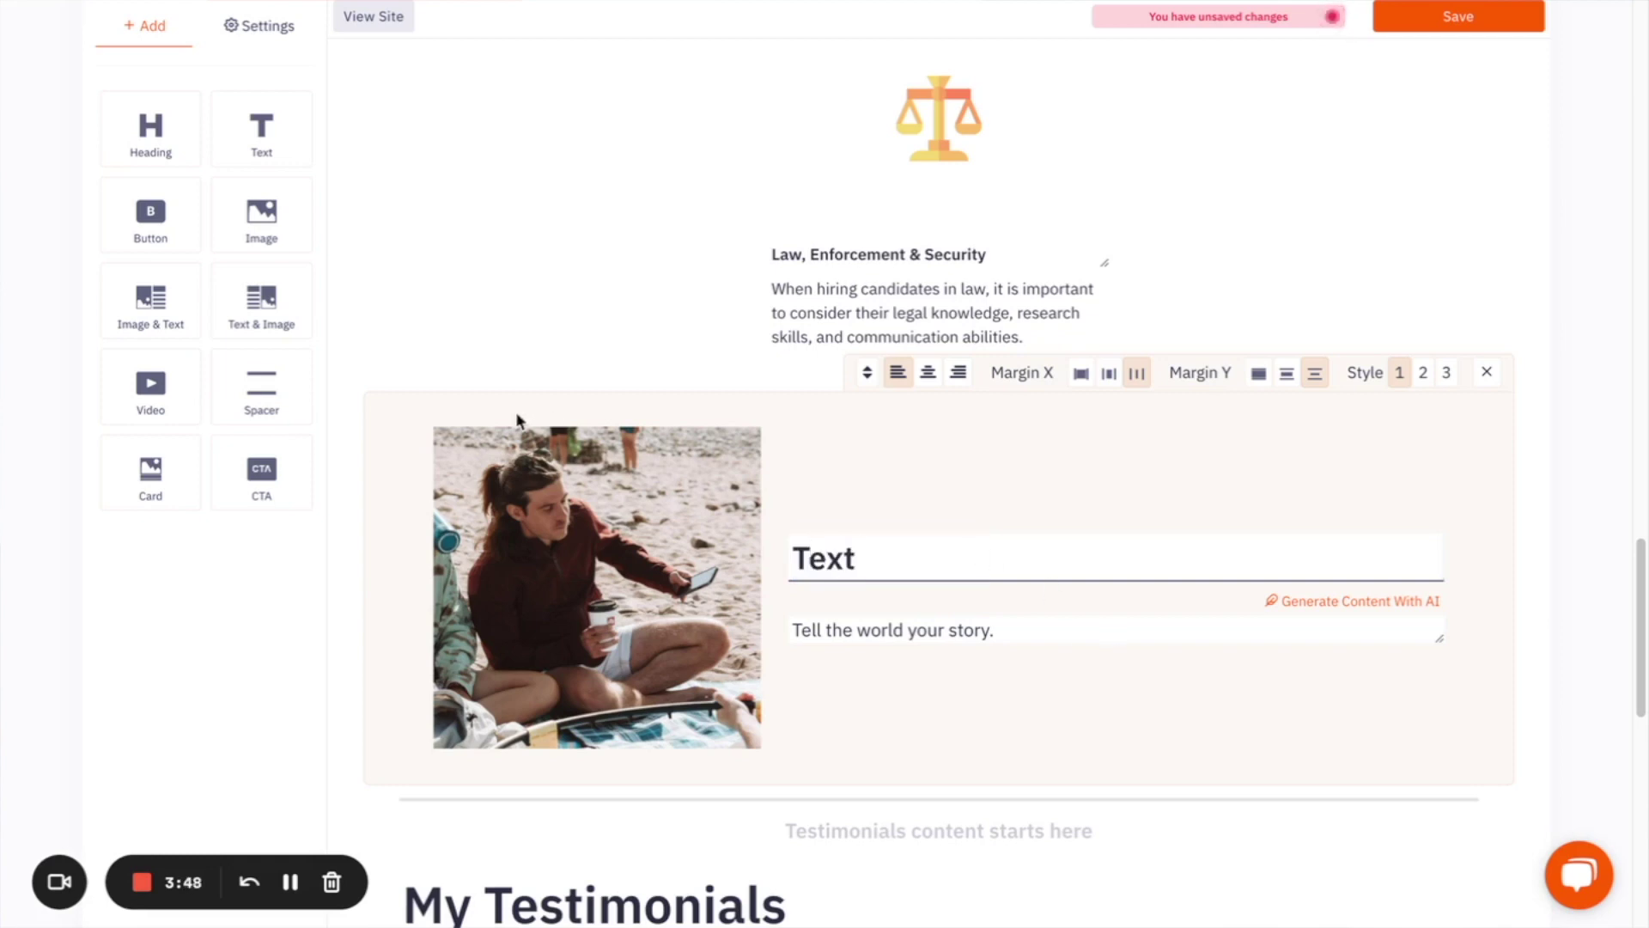
Add a Spacer block and a call-to-action banner to the page.
{"action": "left_click_drag", "start_coordinate": [261, 386], "coordinate": [900, 425]}
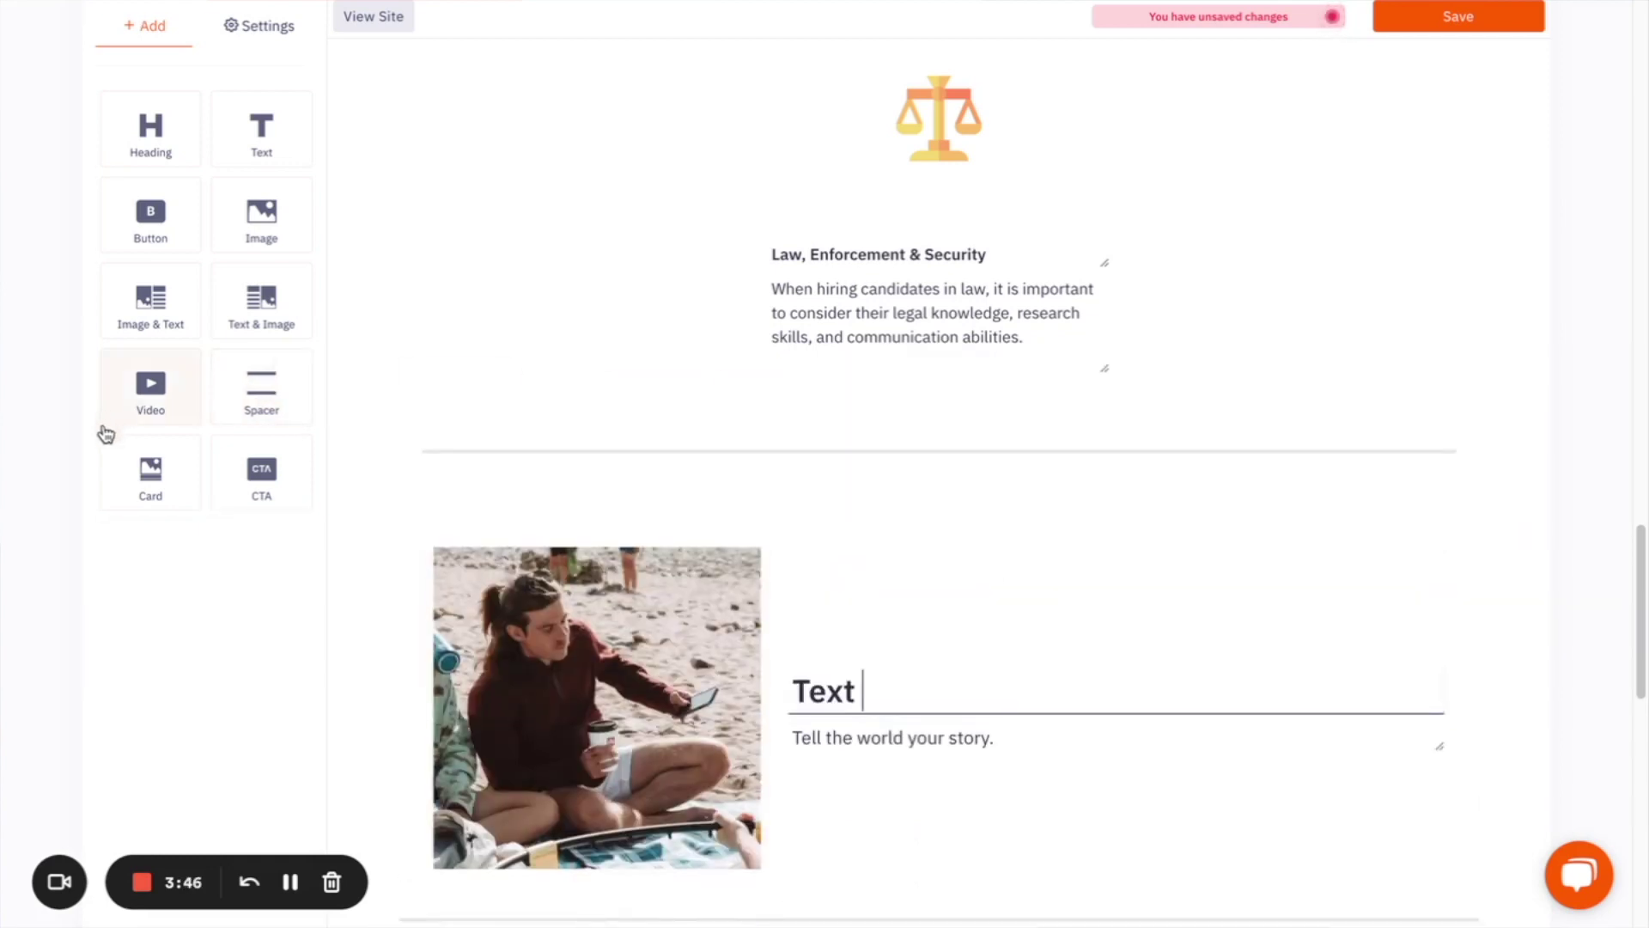
{"action": "left_click_drag", "start_coordinate": [254, 505], "coordinate": [710, 438]}
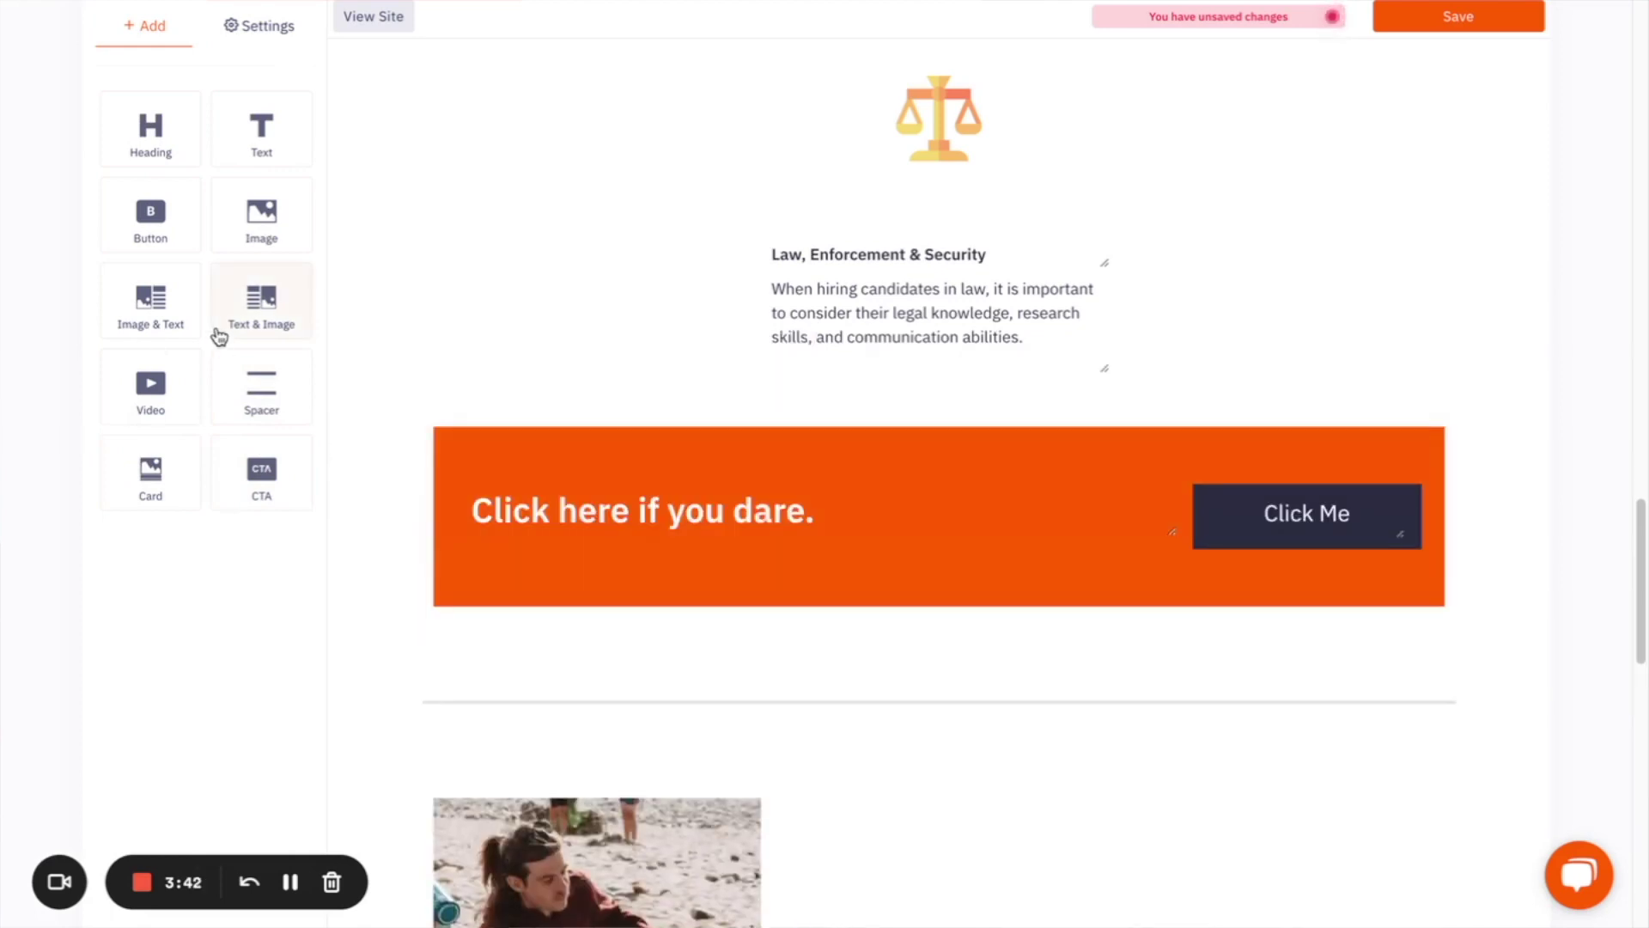
{"action": "scroll", "coordinate": [1381, 123], "scroll_direction": "up", "scroll_amount": 15}
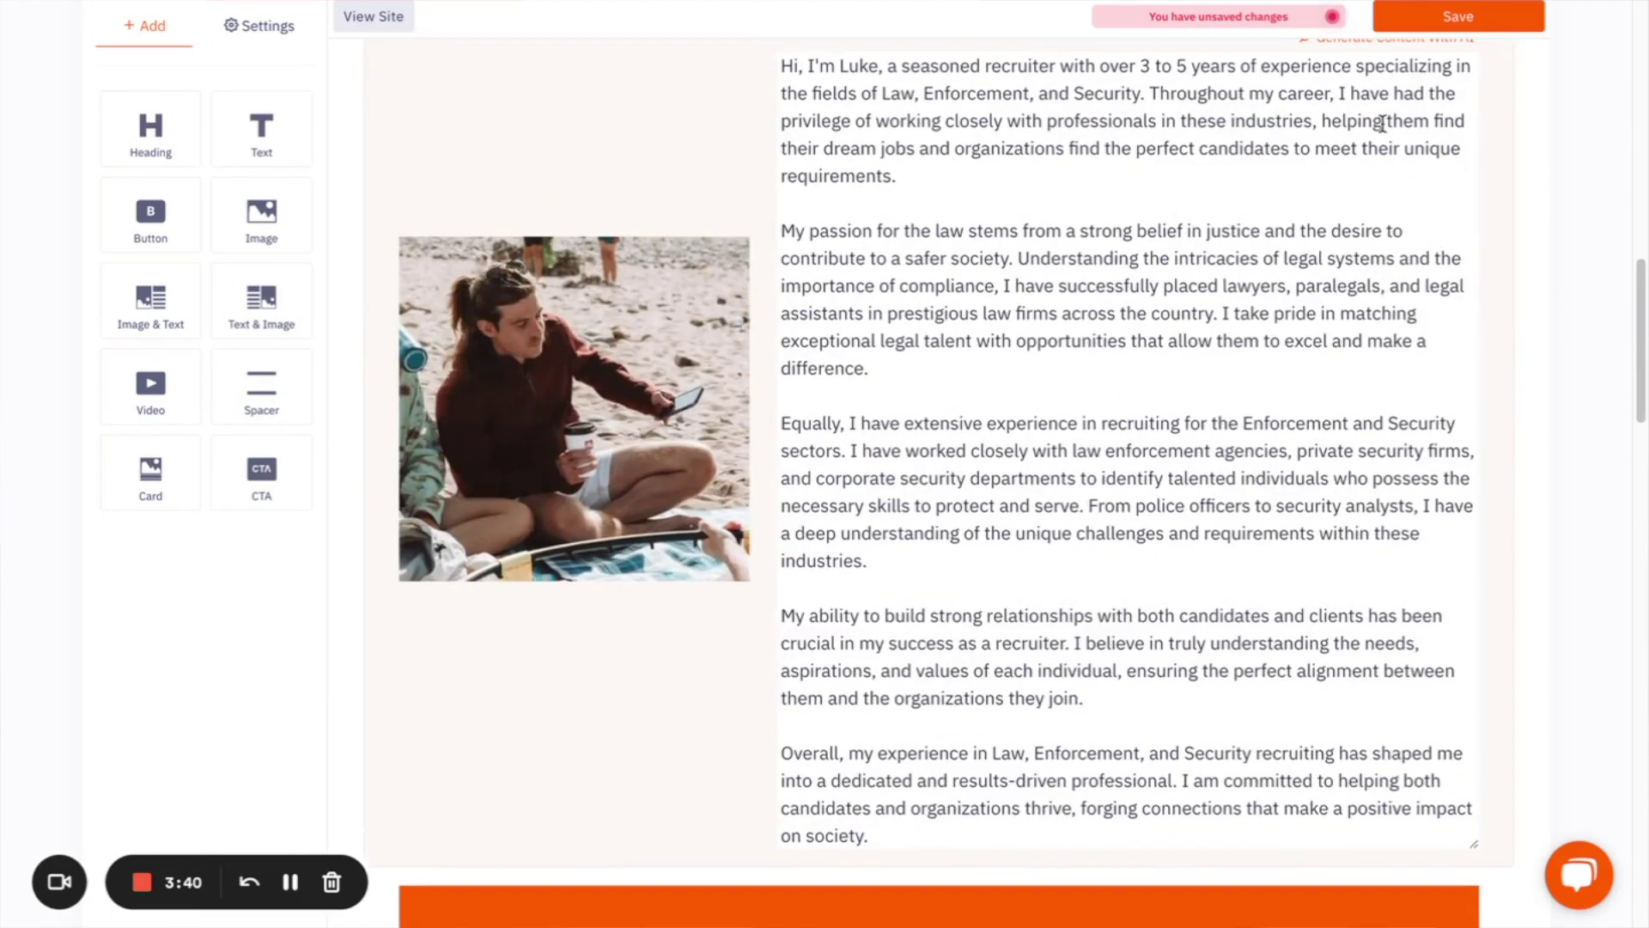
{"action": "scroll", "coordinate": [1377, 123], "scroll_direction": "up", "scroll_amount": 15}
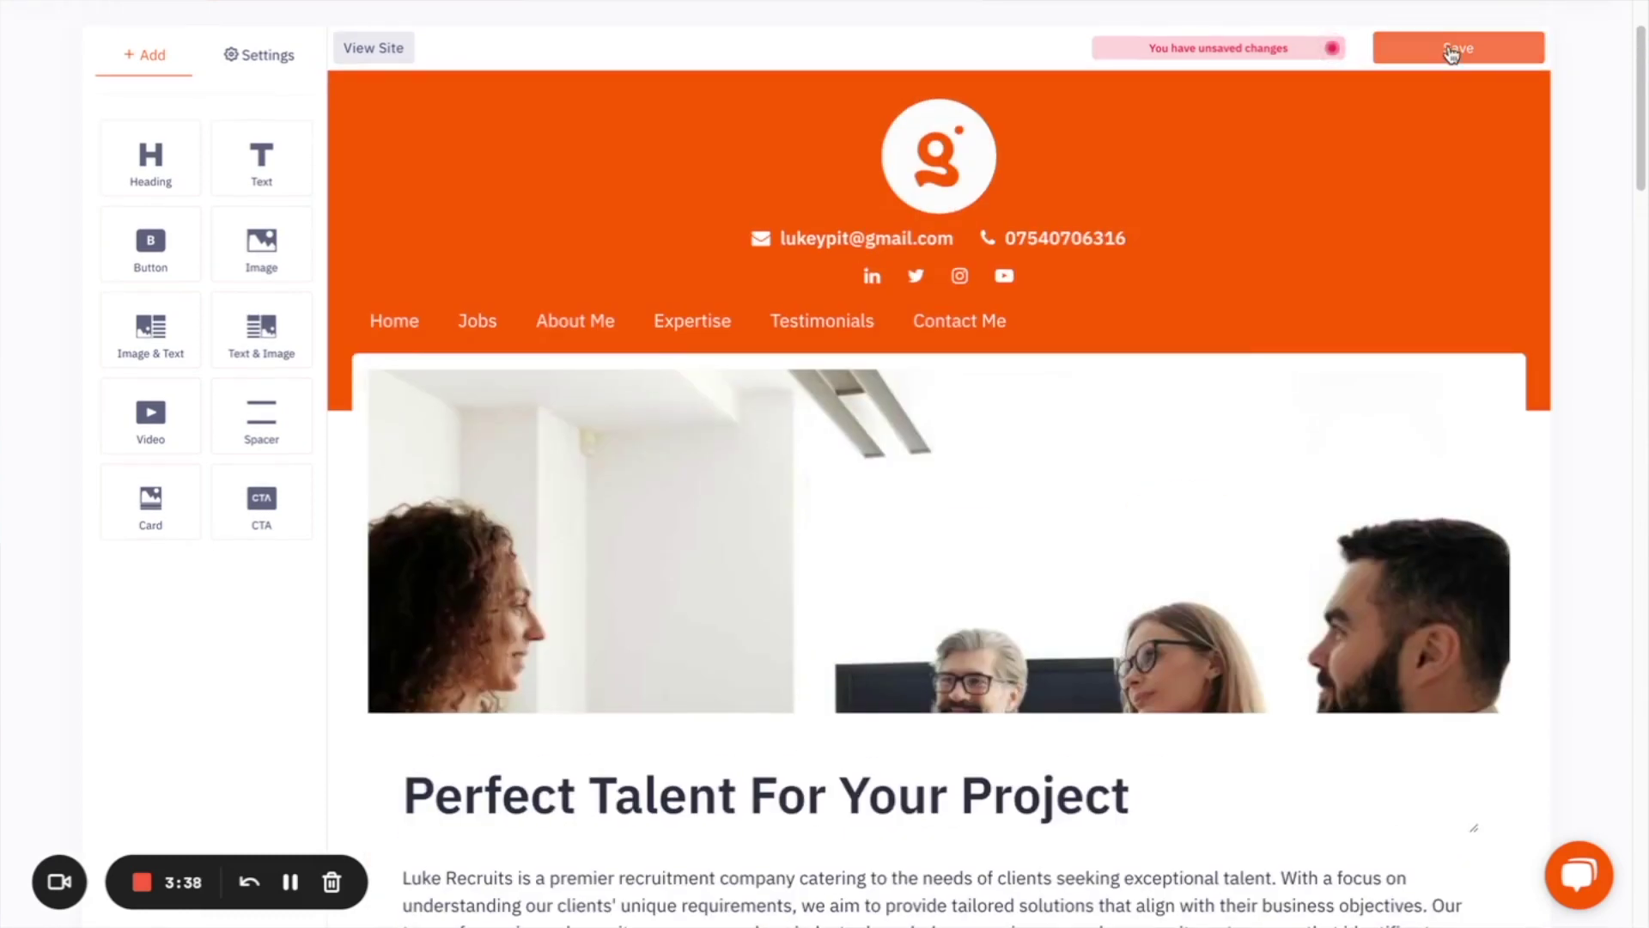
Open the live recruiter site and scroll through its home page.
{"action": "left_click", "coordinate": [373, 47]}
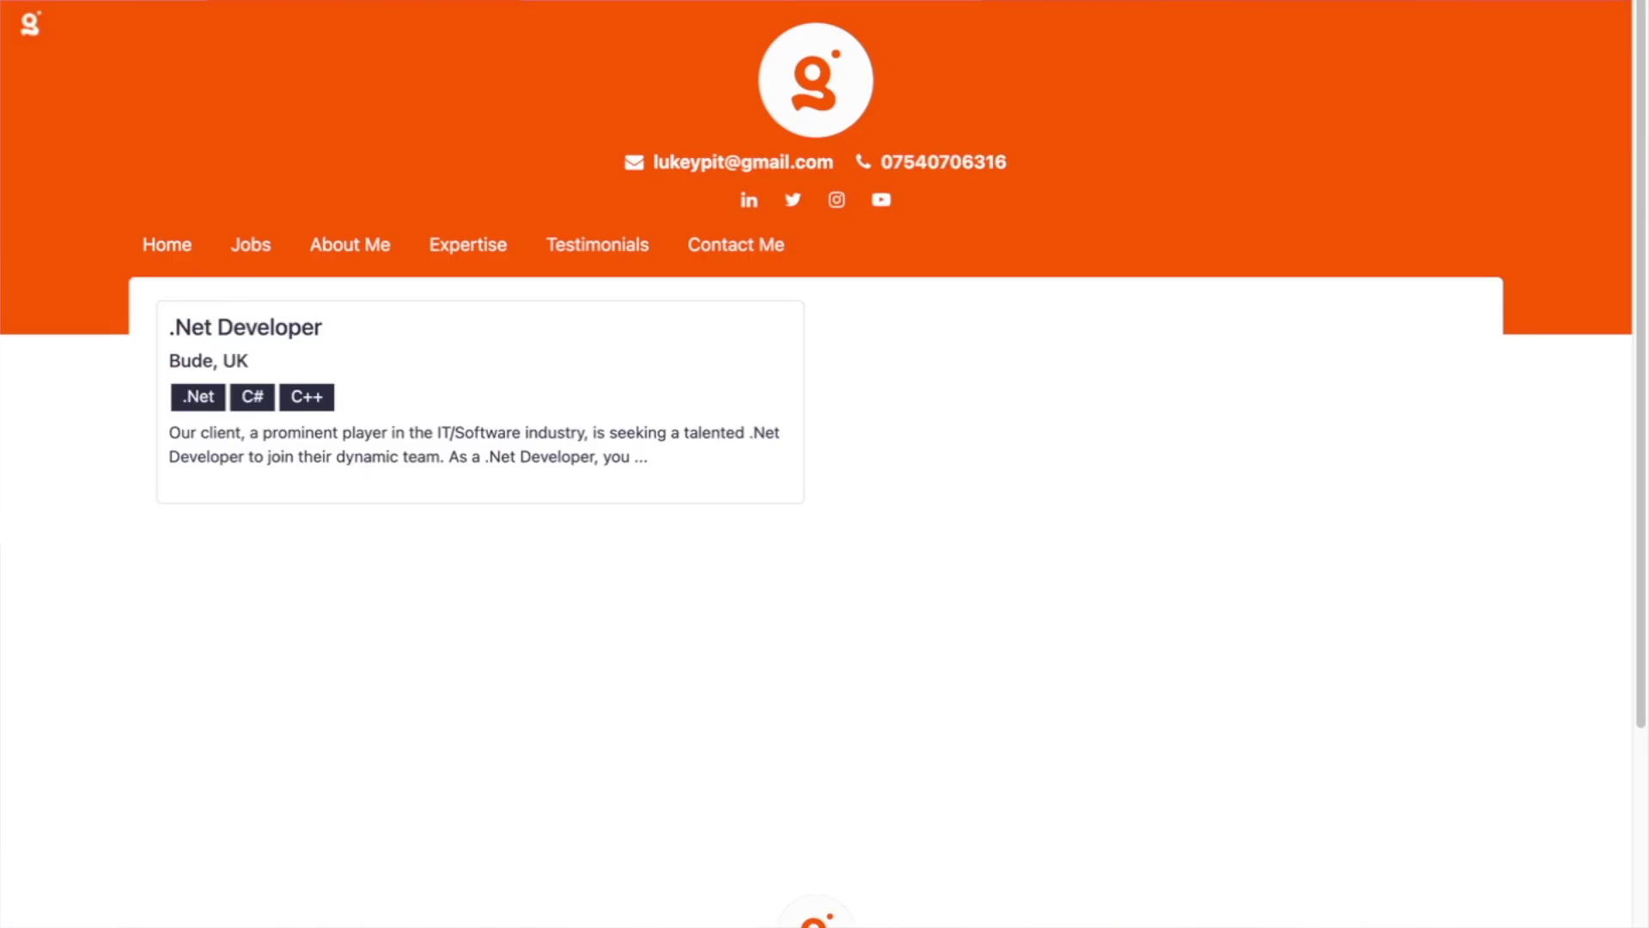
{"action": "left_click", "coordinate": [167, 244]}
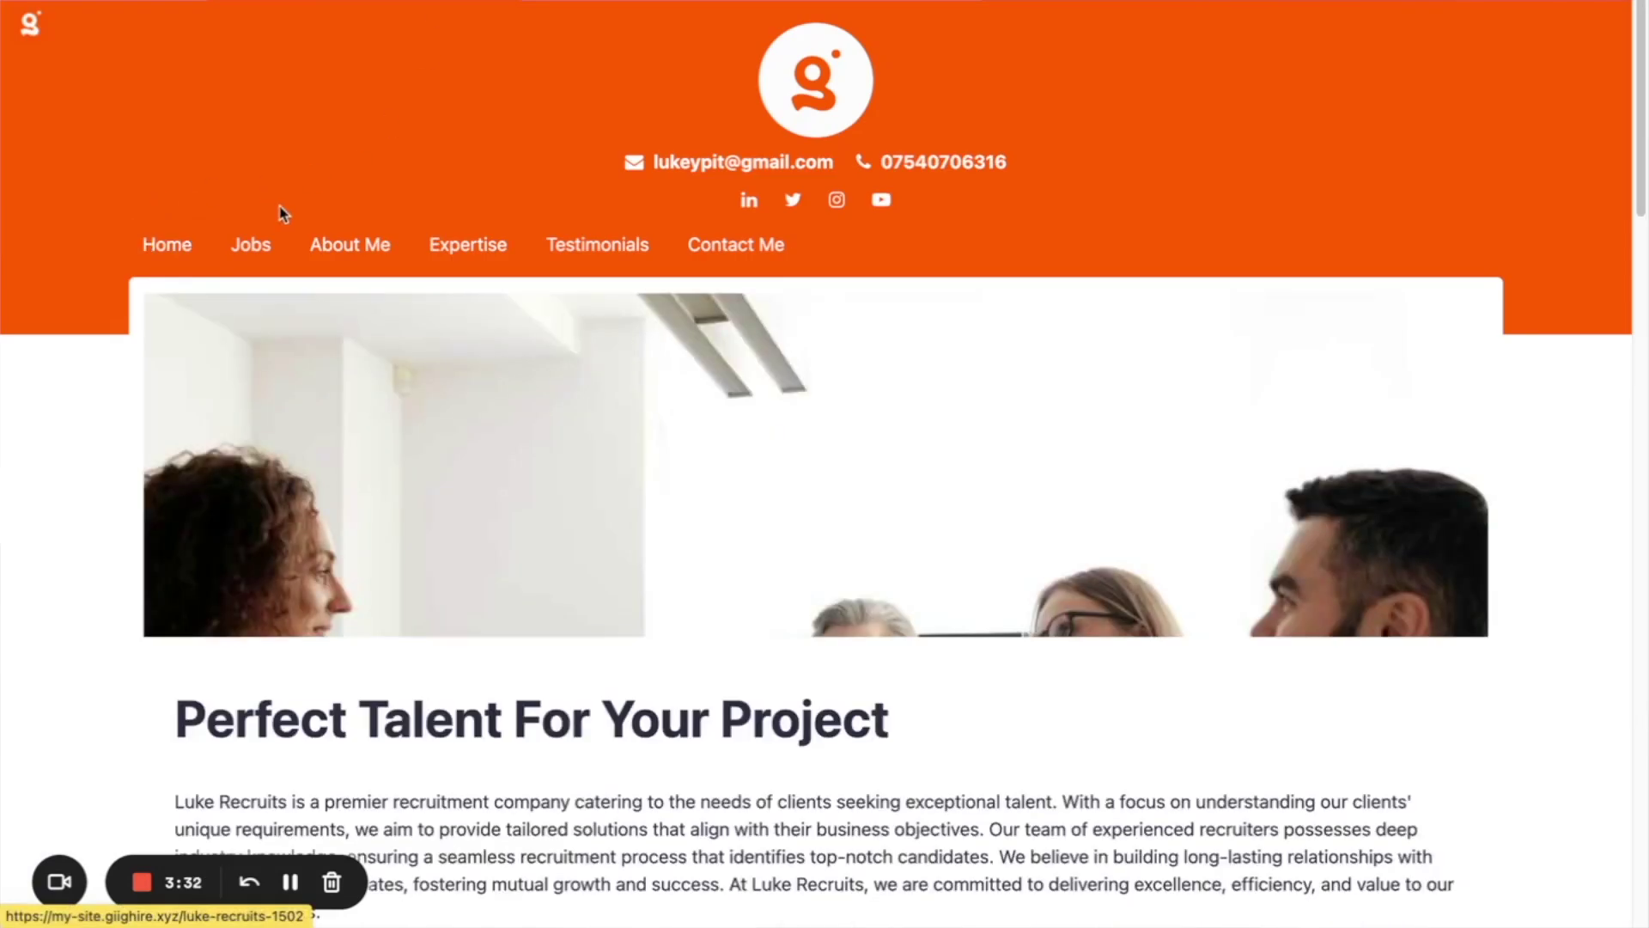
{"action": "scroll", "coordinate": [484, 361], "scroll_direction": "down", "scroll_amount": 2}
{"action": "scroll", "coordinate": [485, 365], "scroll_direction": "up", "scroll_amount": 2}
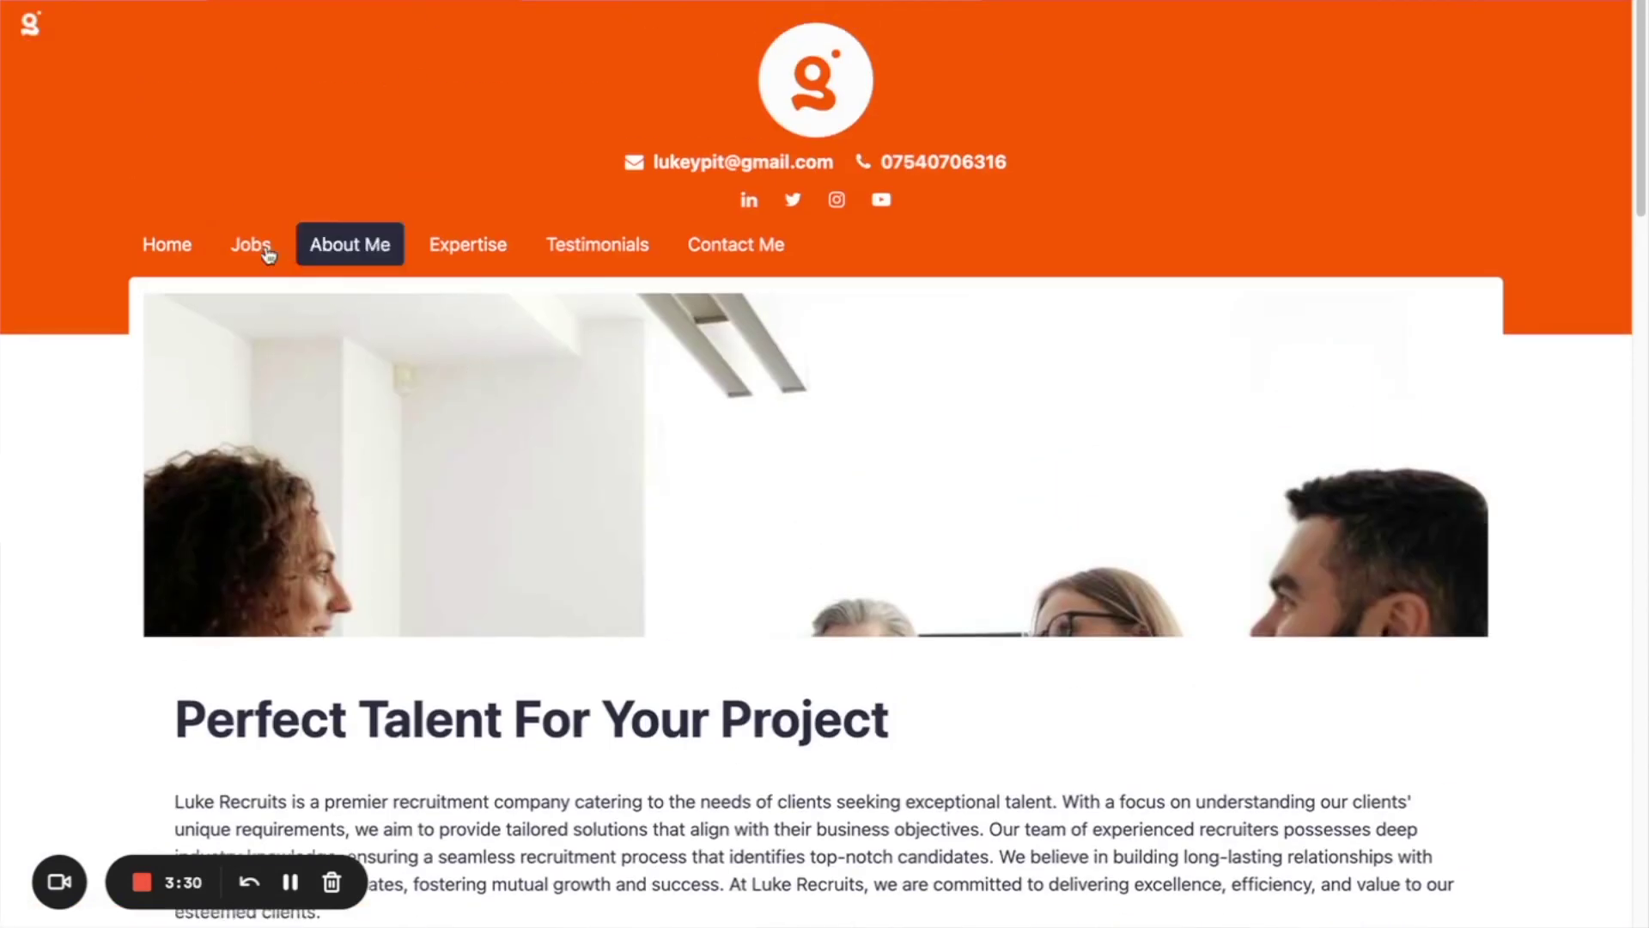
{"action": "scroll", "coordinate": [324, 324], "scroll_direction": "down", "scroll_amount": 3}
{"action": "scroll", "coordinate": [324, 327], "scroll_direction": "down", "scroll_amount": 8}
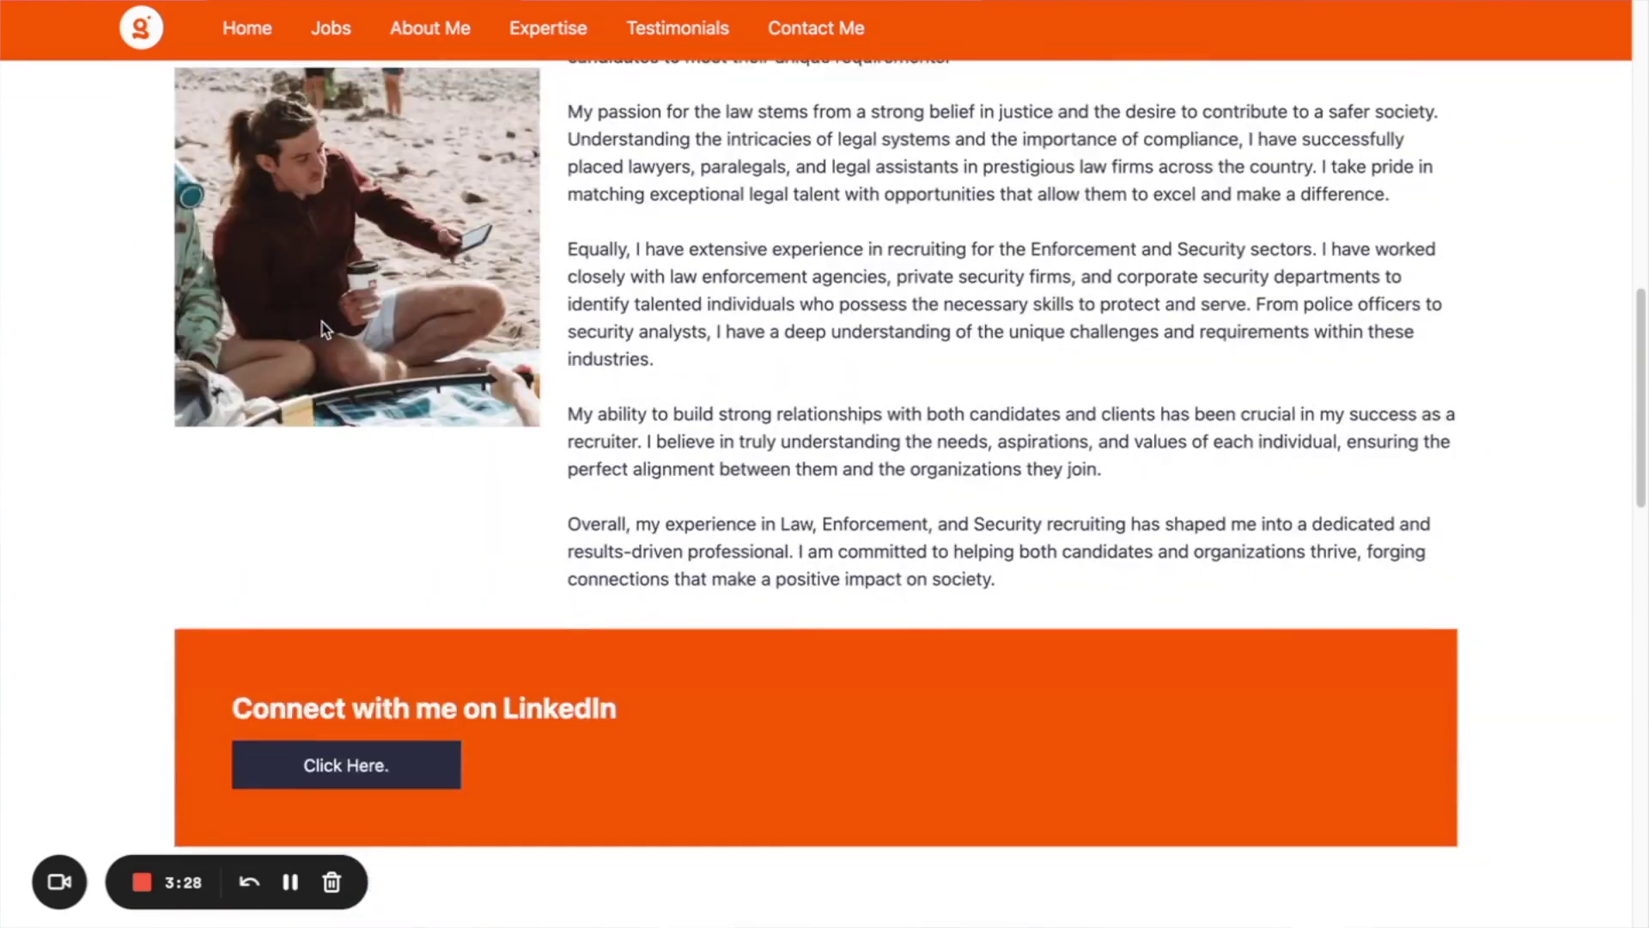
{"action": "scroll", "coordinate": [322, 322], "scroll_direction": "up", "scroll_amount": 10}
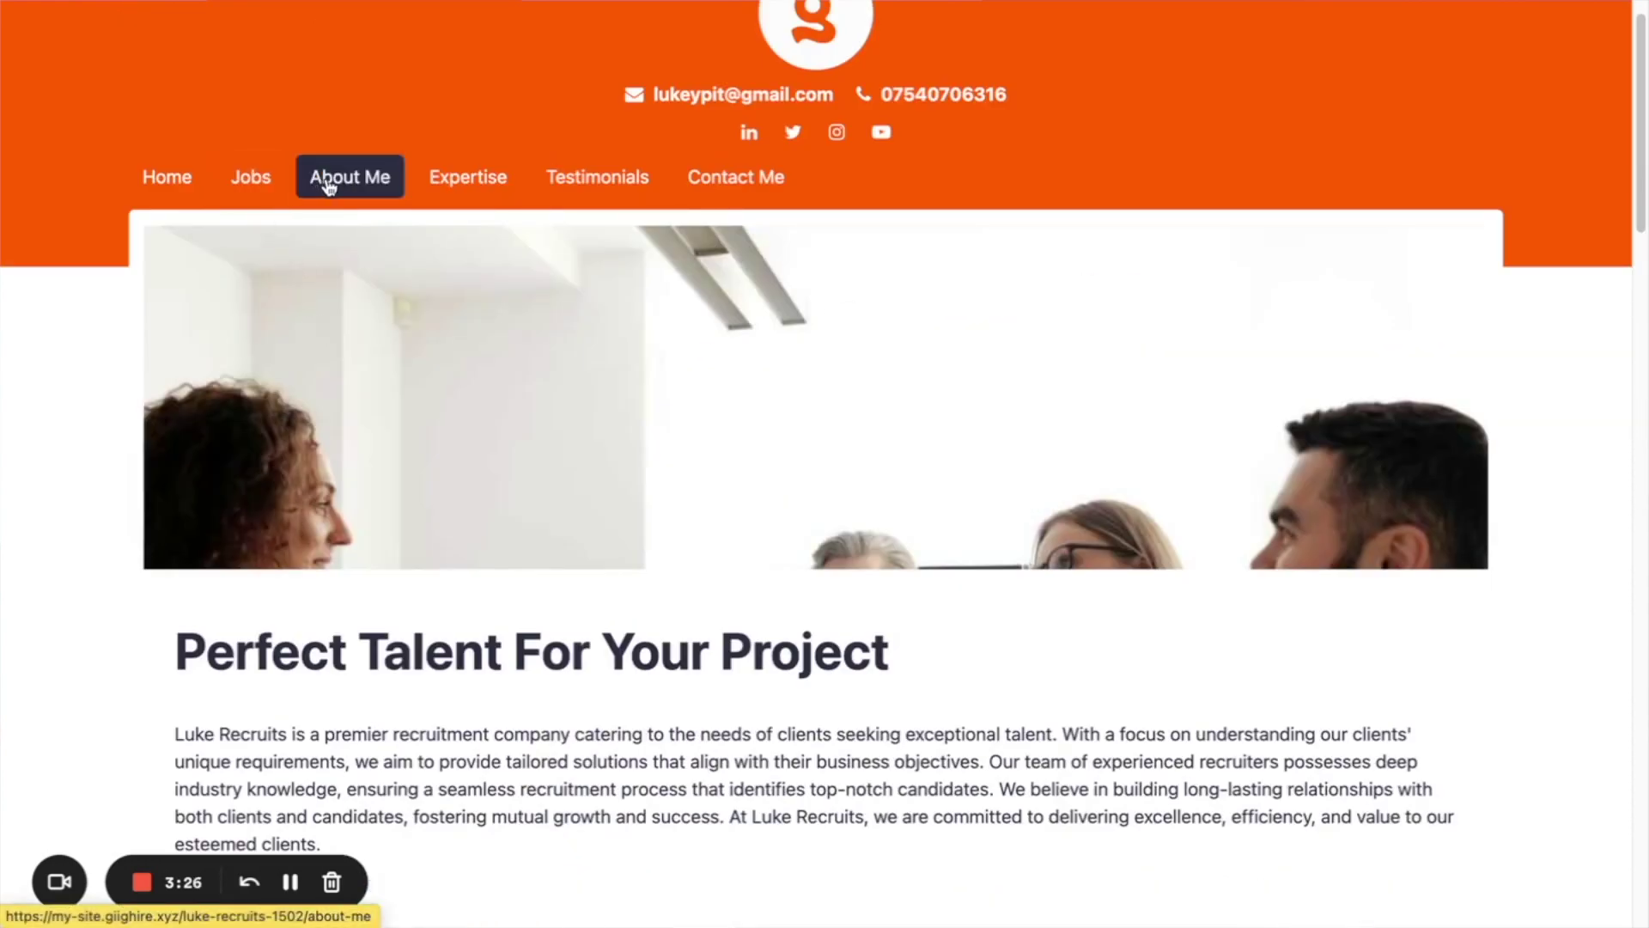
Jump to the Expertise section, then go to the site's Jobs listing.
{"action": "left_click", "coordinate": [464, 181]}
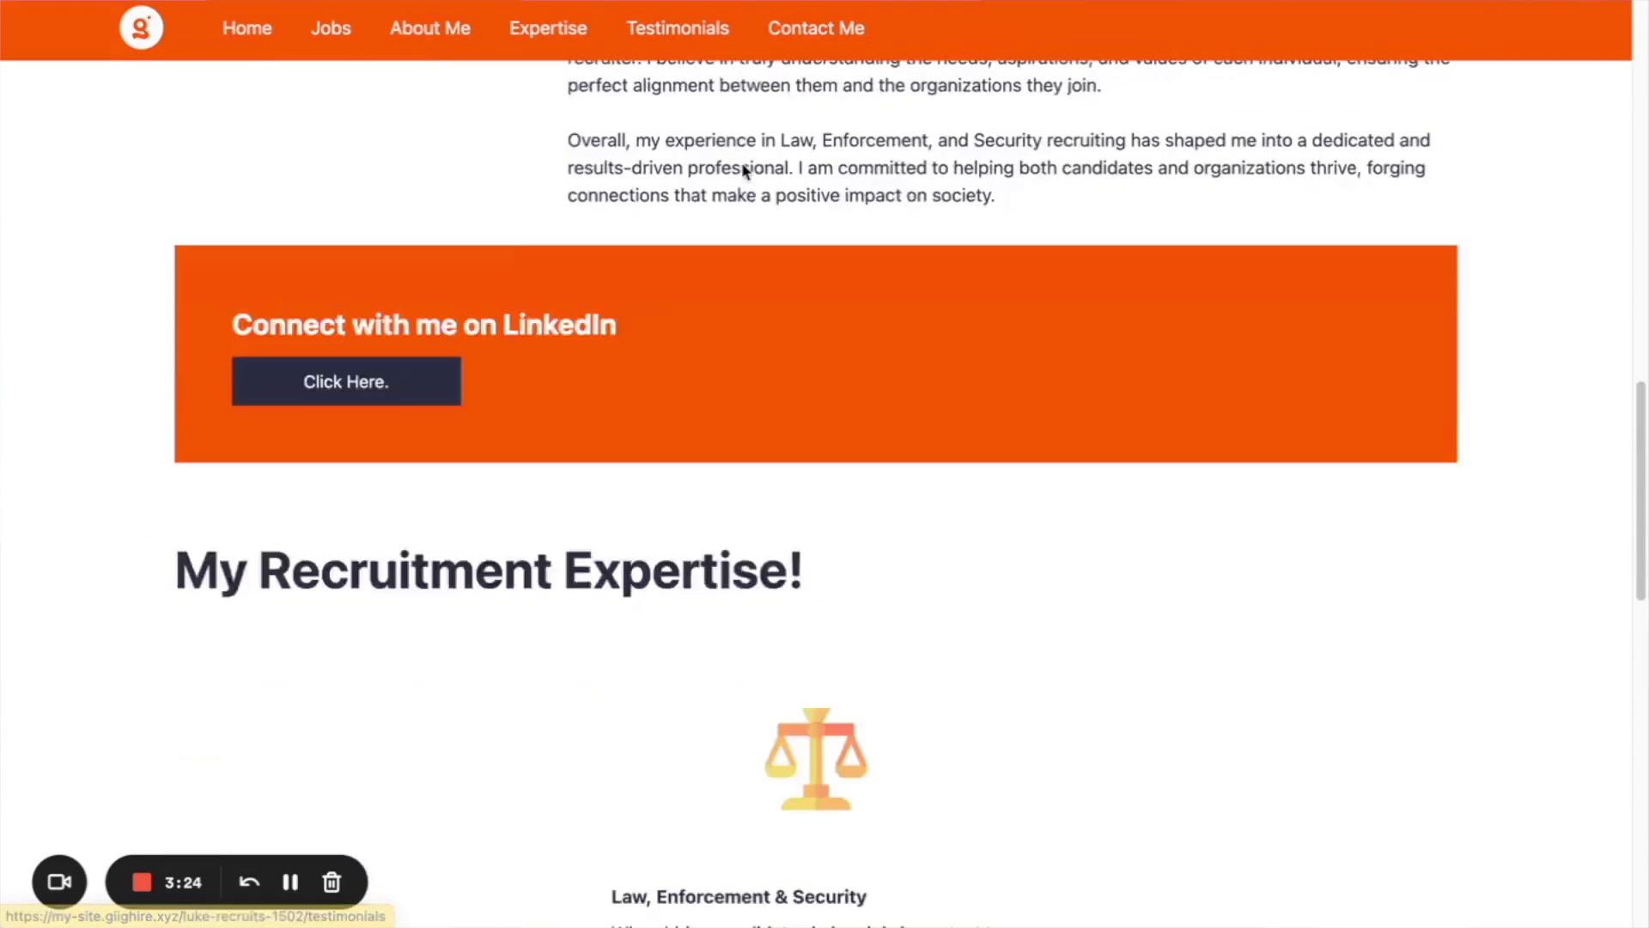
{"action": "scroll", "coordinate": [792, 201], "scroll_direction": "down", "scroll_amount": 5}
{"action": "scroll", "coordinate": [792, 200], "scroll_direction": "up", "scroll_amount": 20}
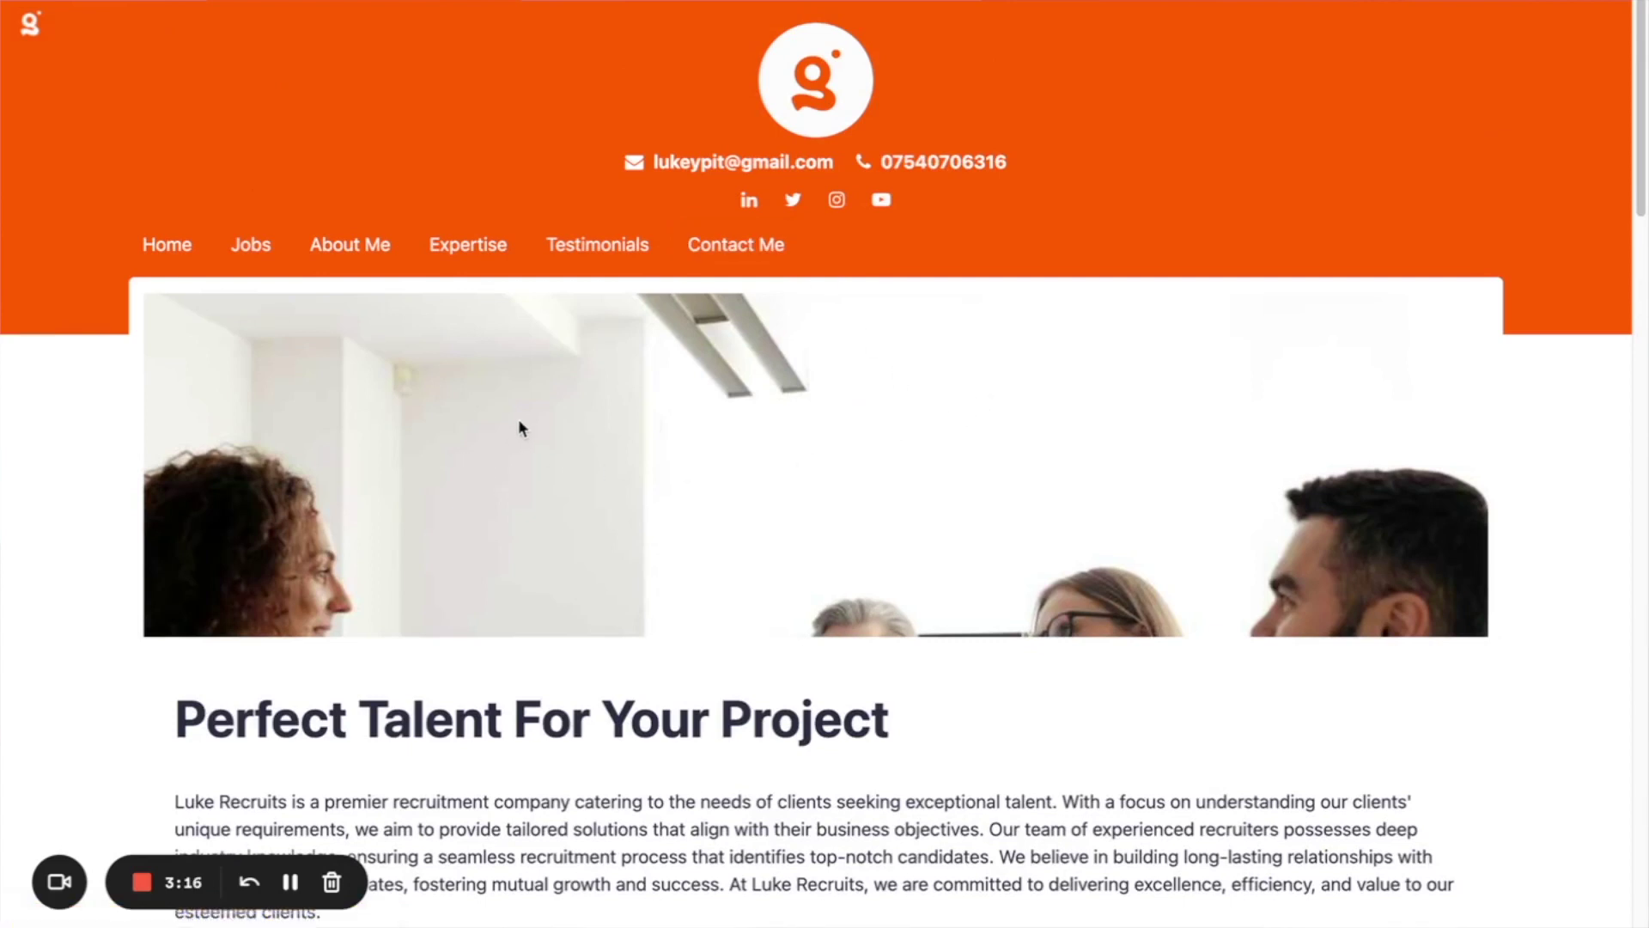
{"action": "left_click", "coordinate": [282, 245]}
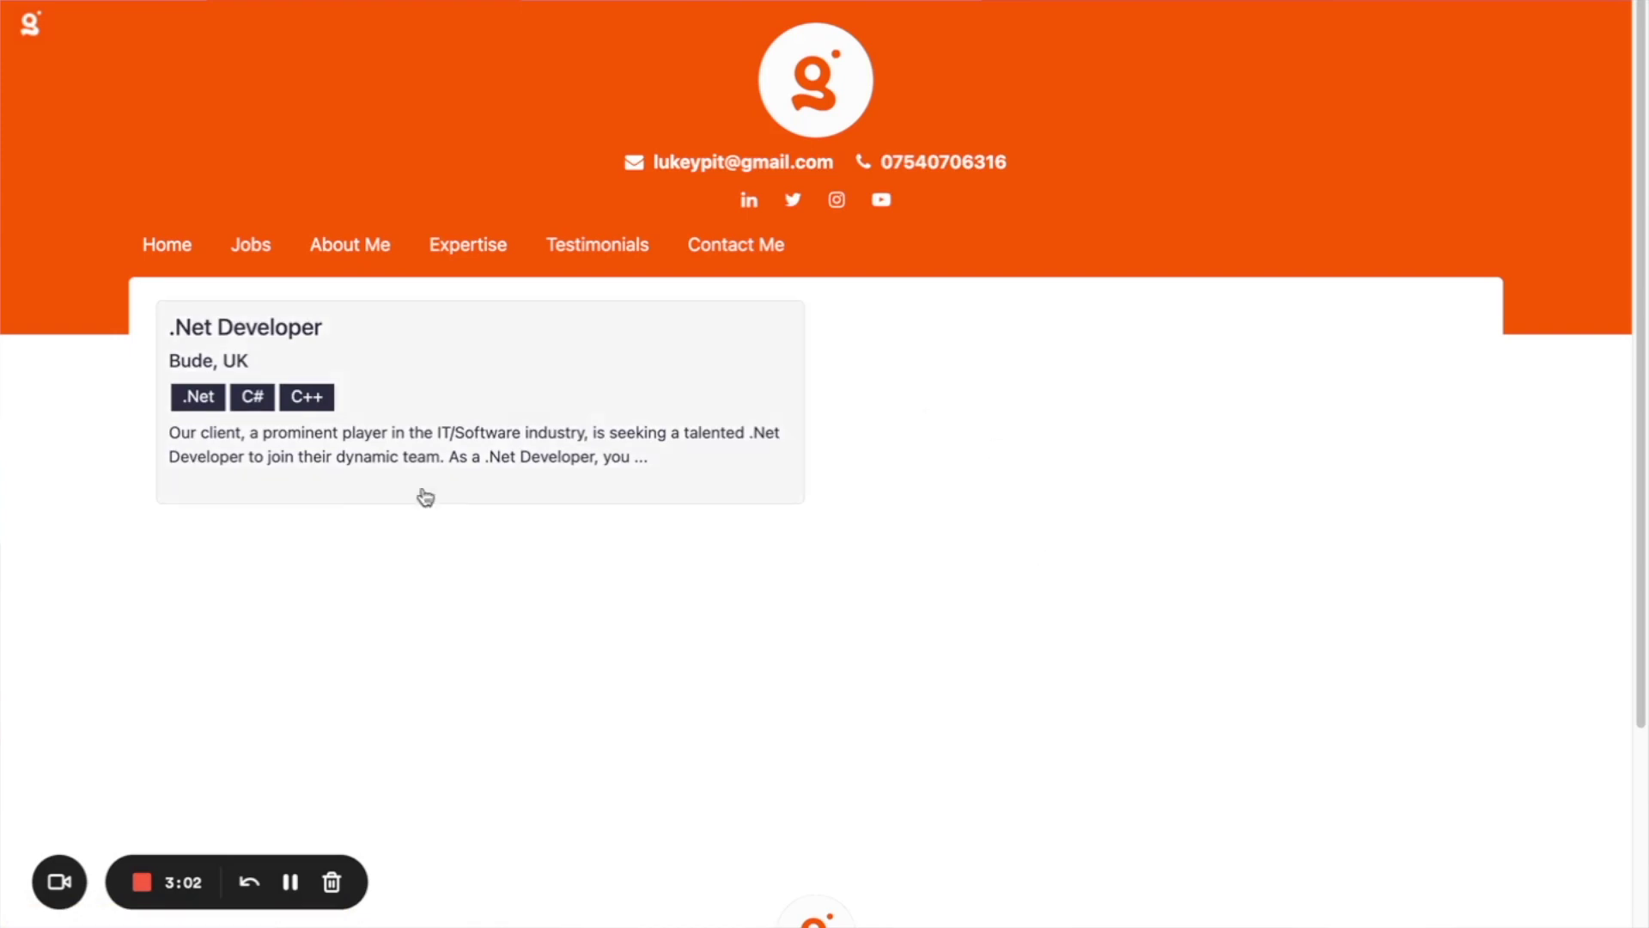
Open the .Net Developer job card and scroll through its full details.
{"action": "left_click", "coordinate": [555, 407]}
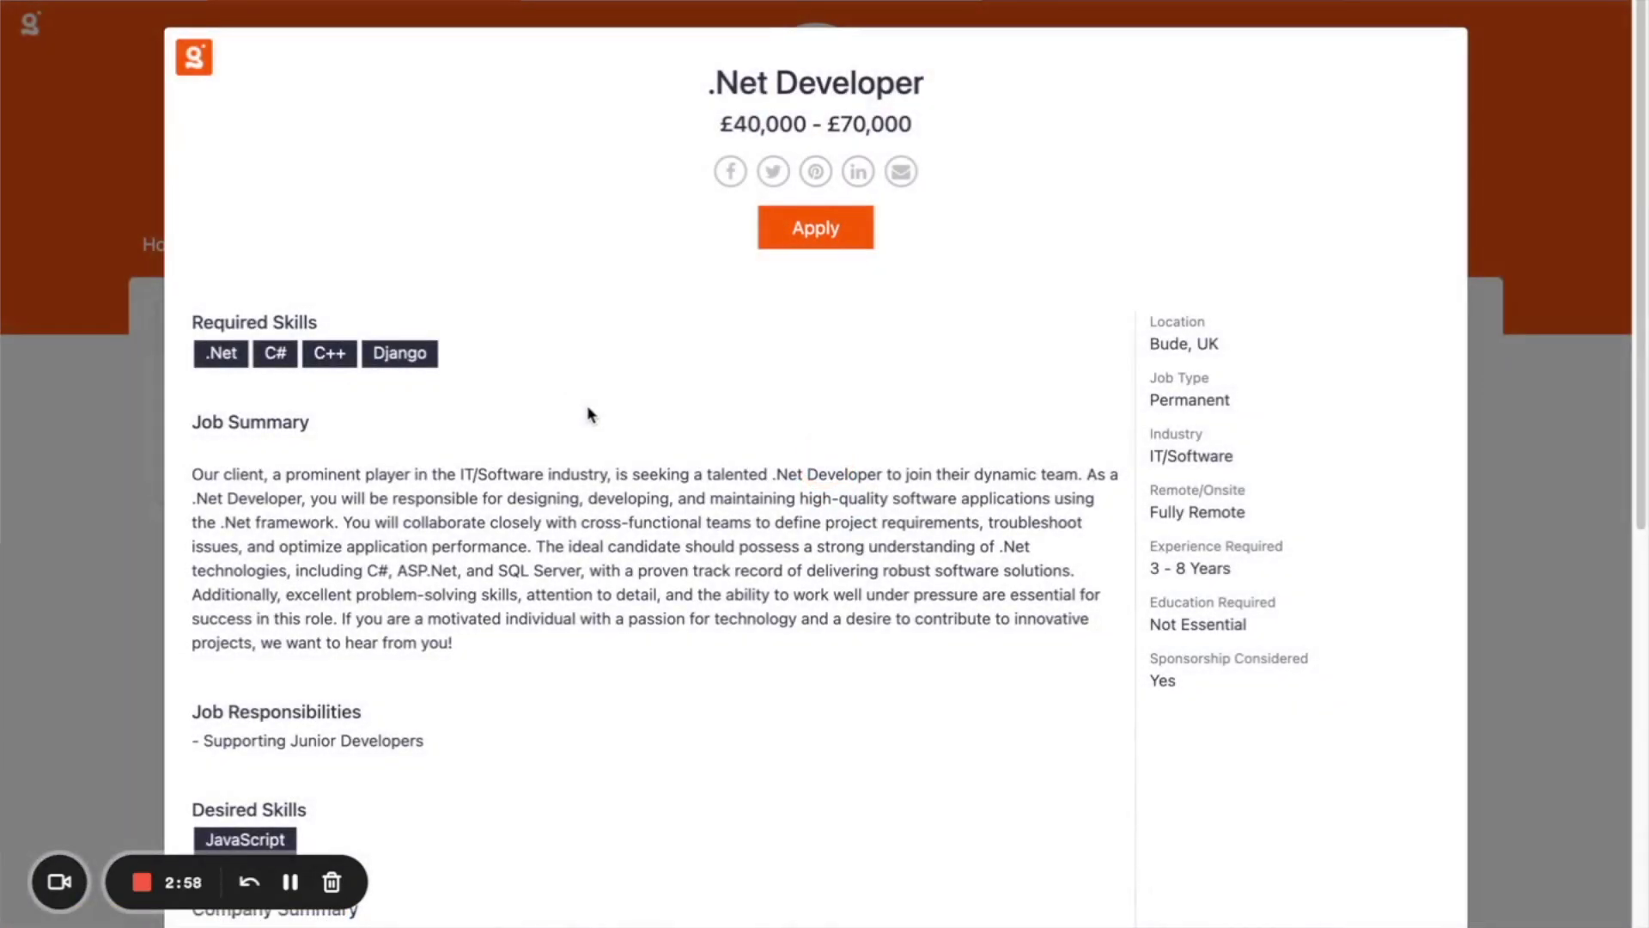
{"action": "scroll", "coordinate": [602, 421], "scroll_direction": "down", "scroll_amount": 5}
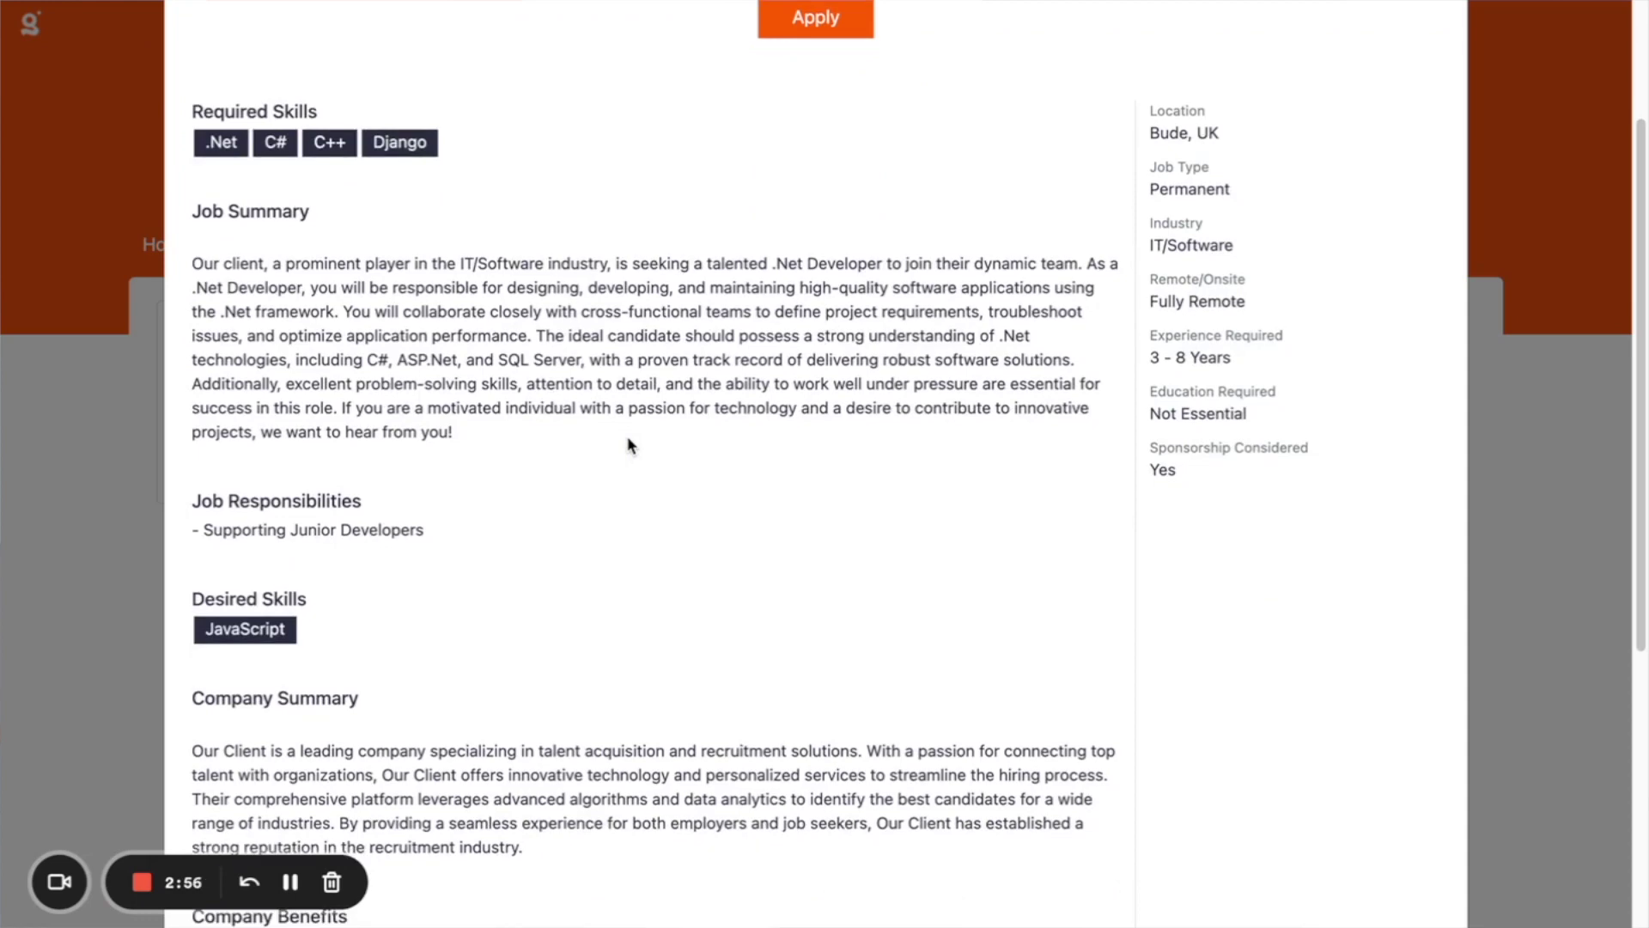
{"action": "scroll", "coordinate": [628, 436], "scroll_direction": "down", "scroll_amount": 8}
{"action": "scroll", "coordinate": [627, 436], "scroll_direction": "up", "scroll_amount": 4}
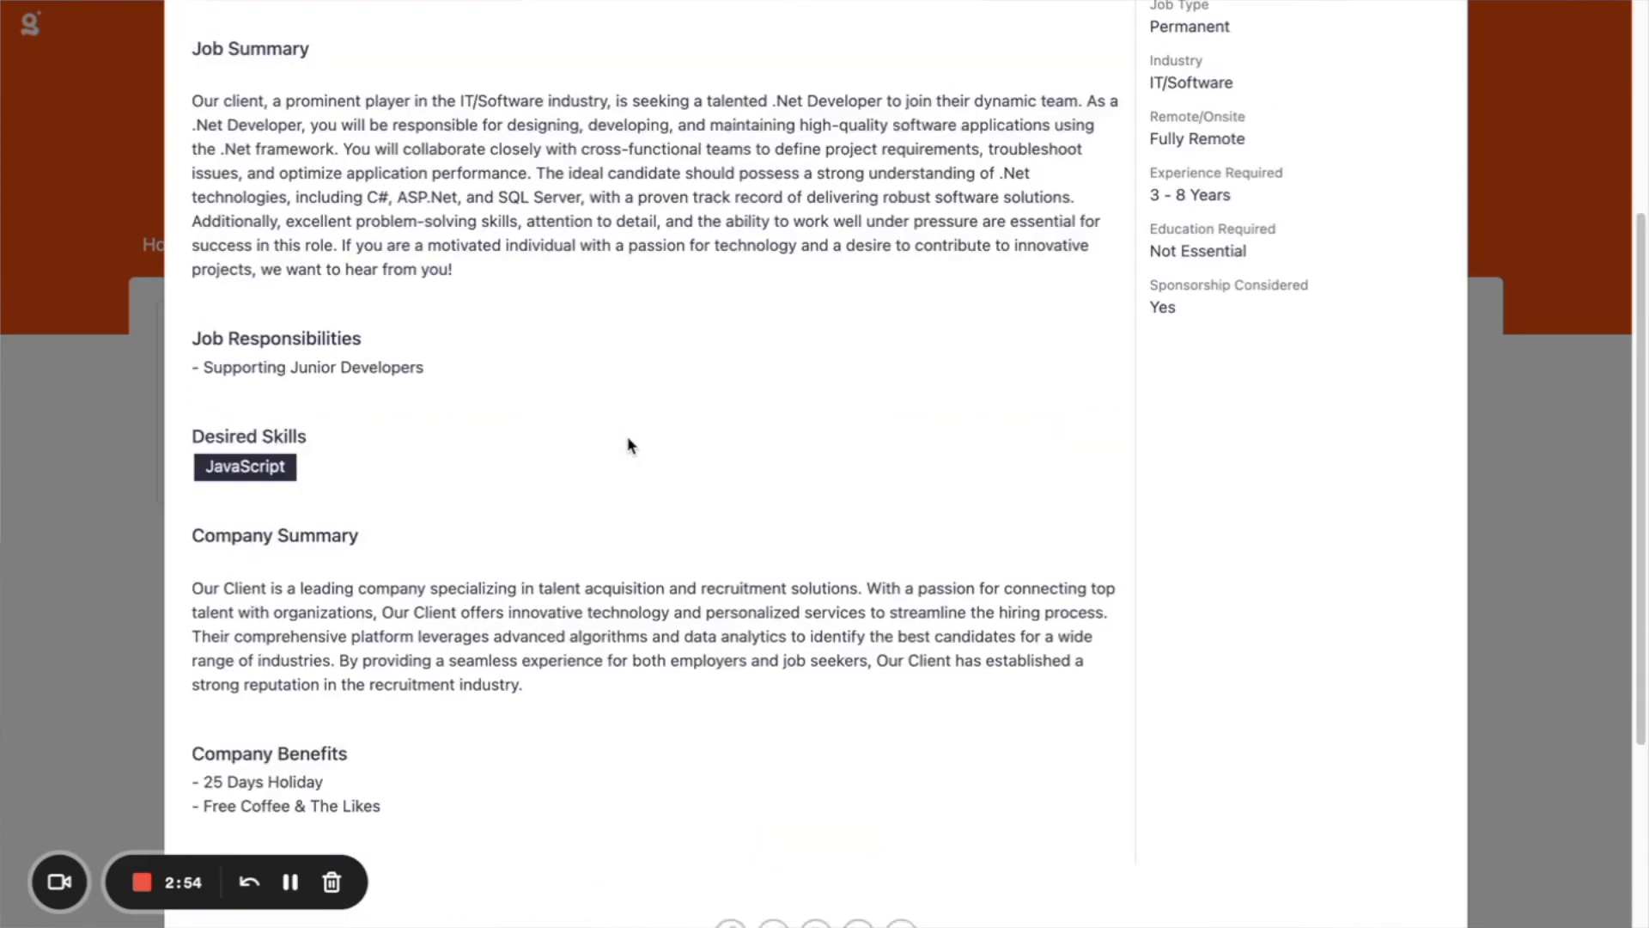
{"action": "scroll", "coordinate": [627, 435], "scroll_direction": "up", "scroll_amount": 2}
{"action": "scroll", "coordinate": [348, 516], "scroll_direction": "up", "scroll_amount": 4}
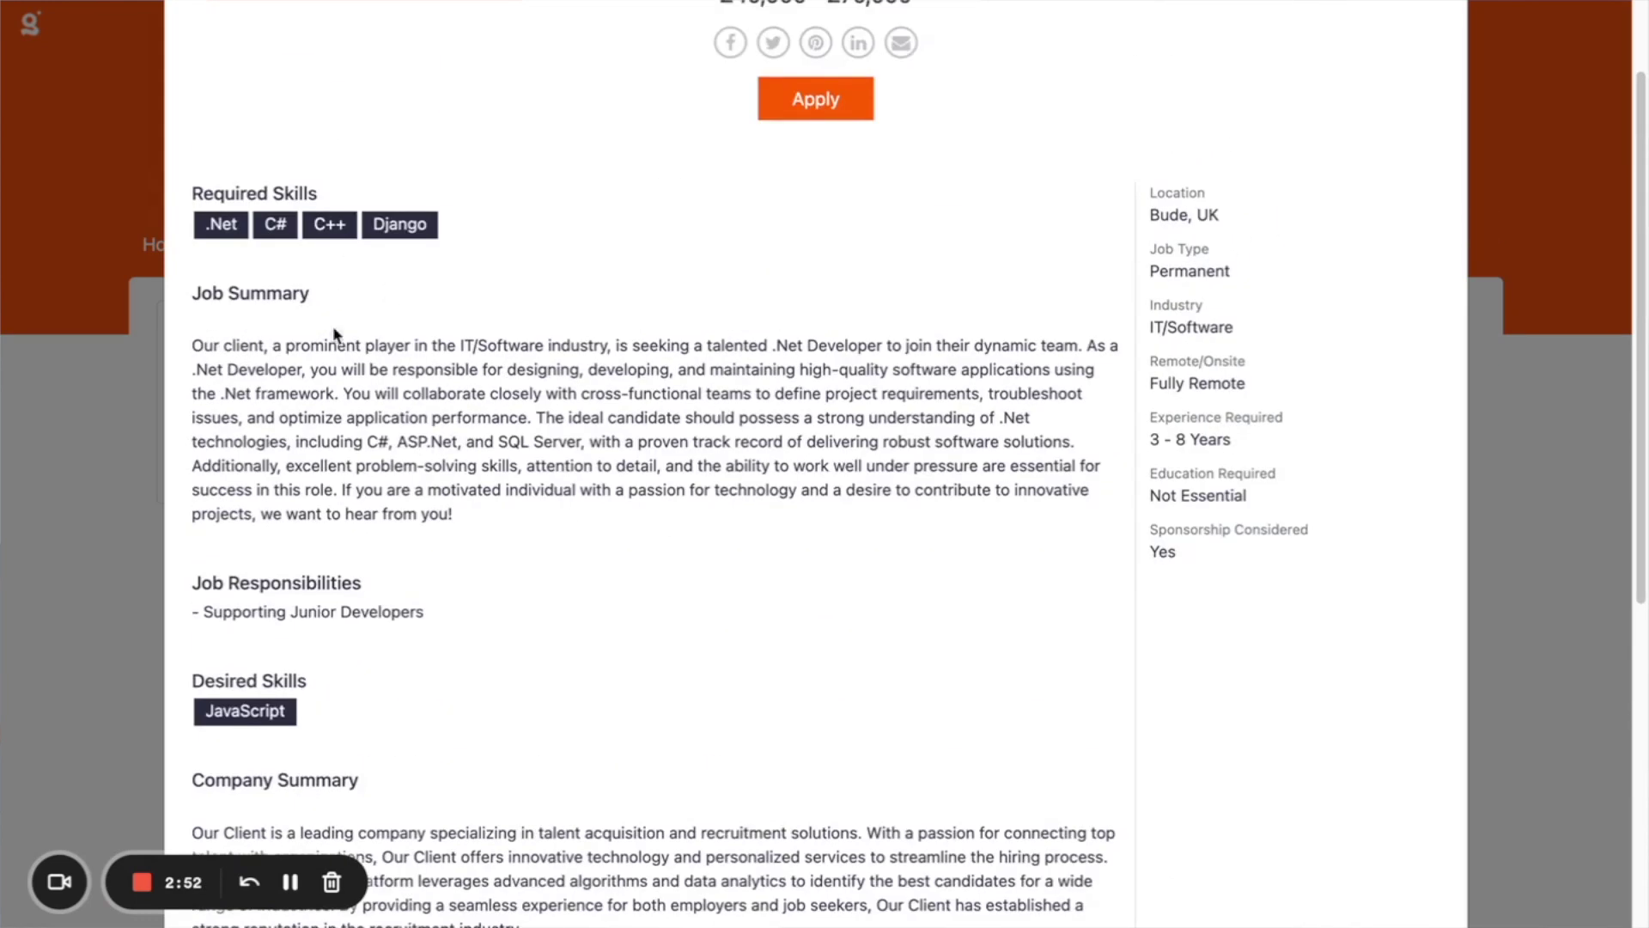
{"action": "scroll", "coordinate": [335, 335], "scroll_direction": "down", "scroll_amount": 10}
{"action": "scroll", "coordinate": [770, 481], "scroll_direction": "up", "scroll_amount": 5}
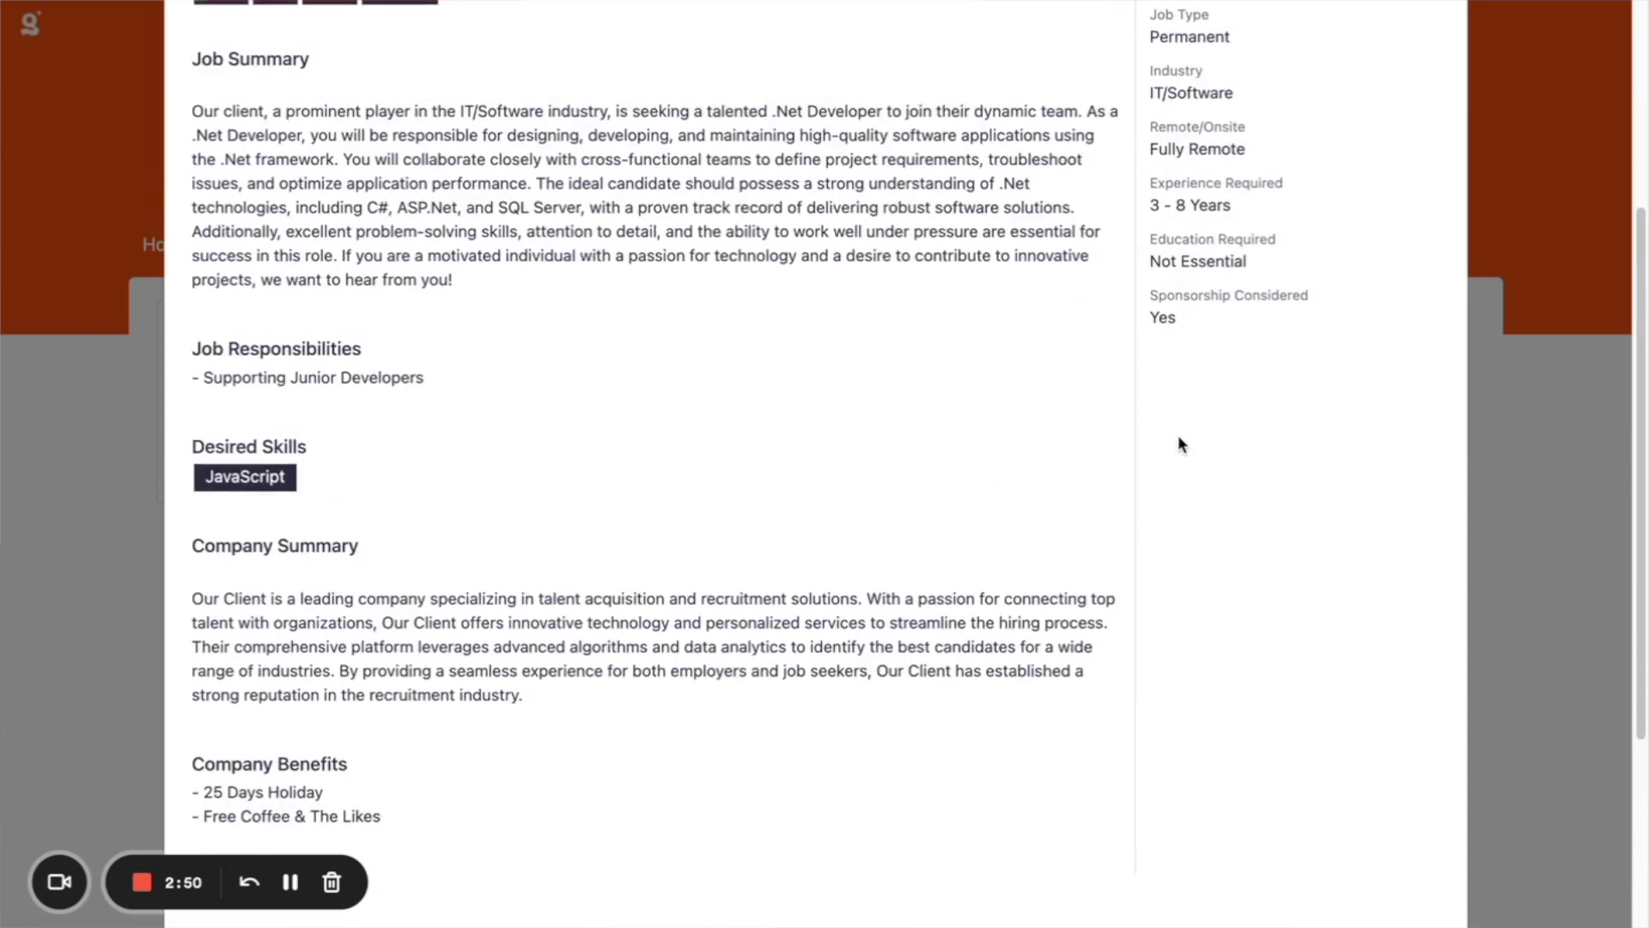
{"action": "scroll", "coordinate": [1179, 437], "scroll_direction": "up", "scroll_amount": 4}
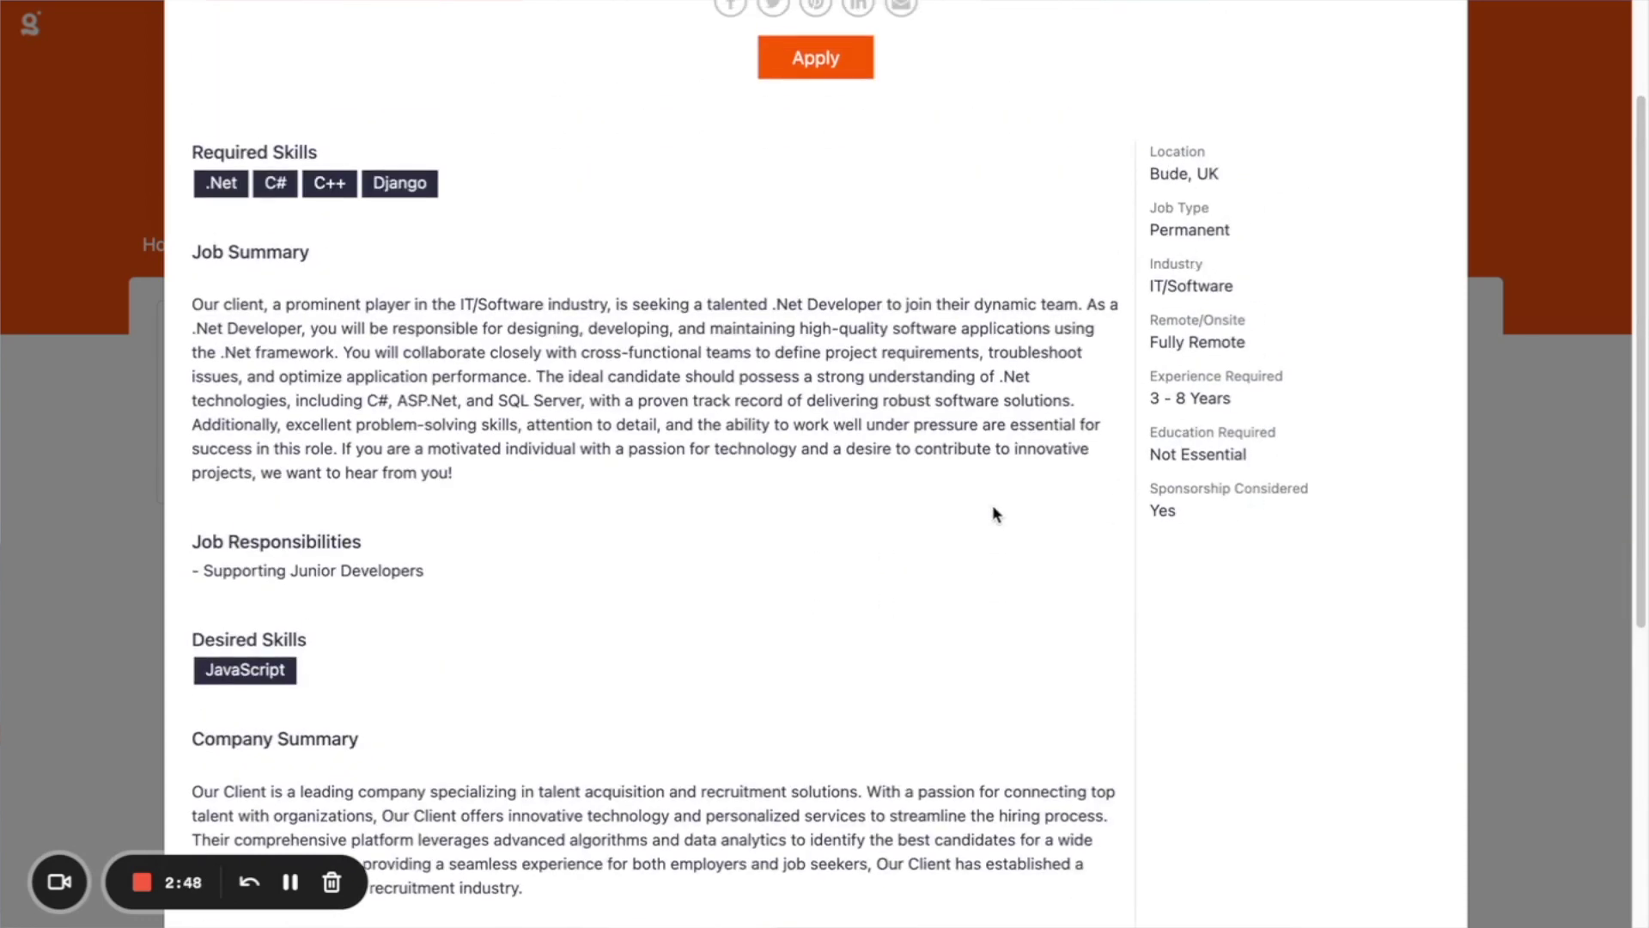
{"action": "scroll", "coordinate": [994, 513], "scroll_direction": "up", "scroll_amount": 4}
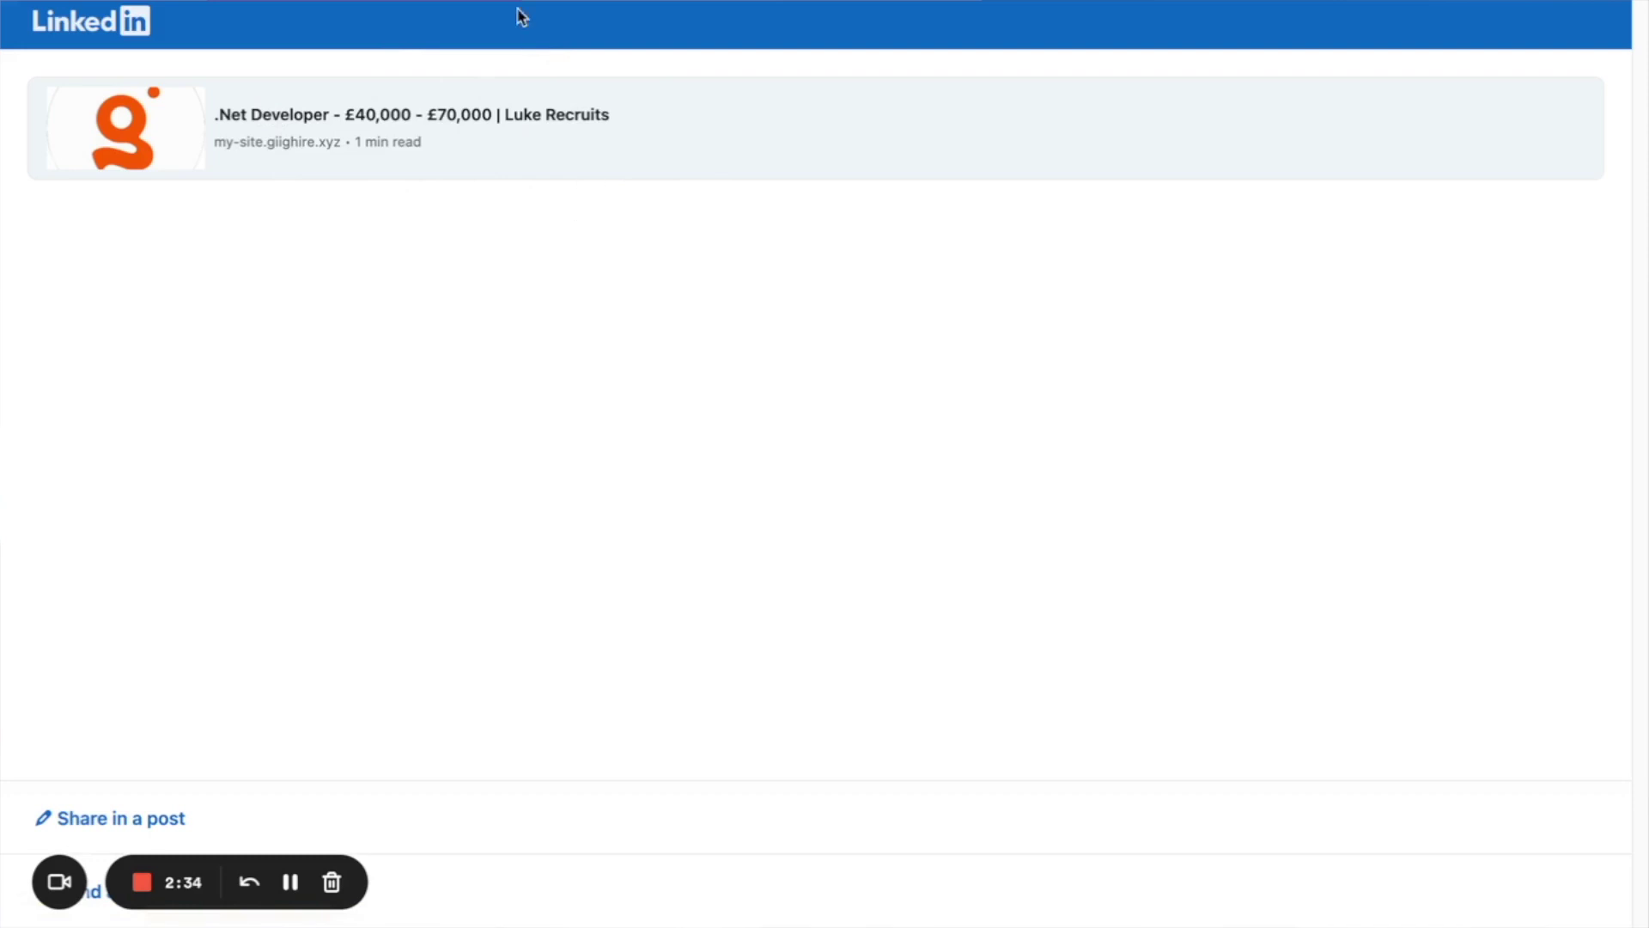
{"action": "key", "text": "ctrl+Tab"}
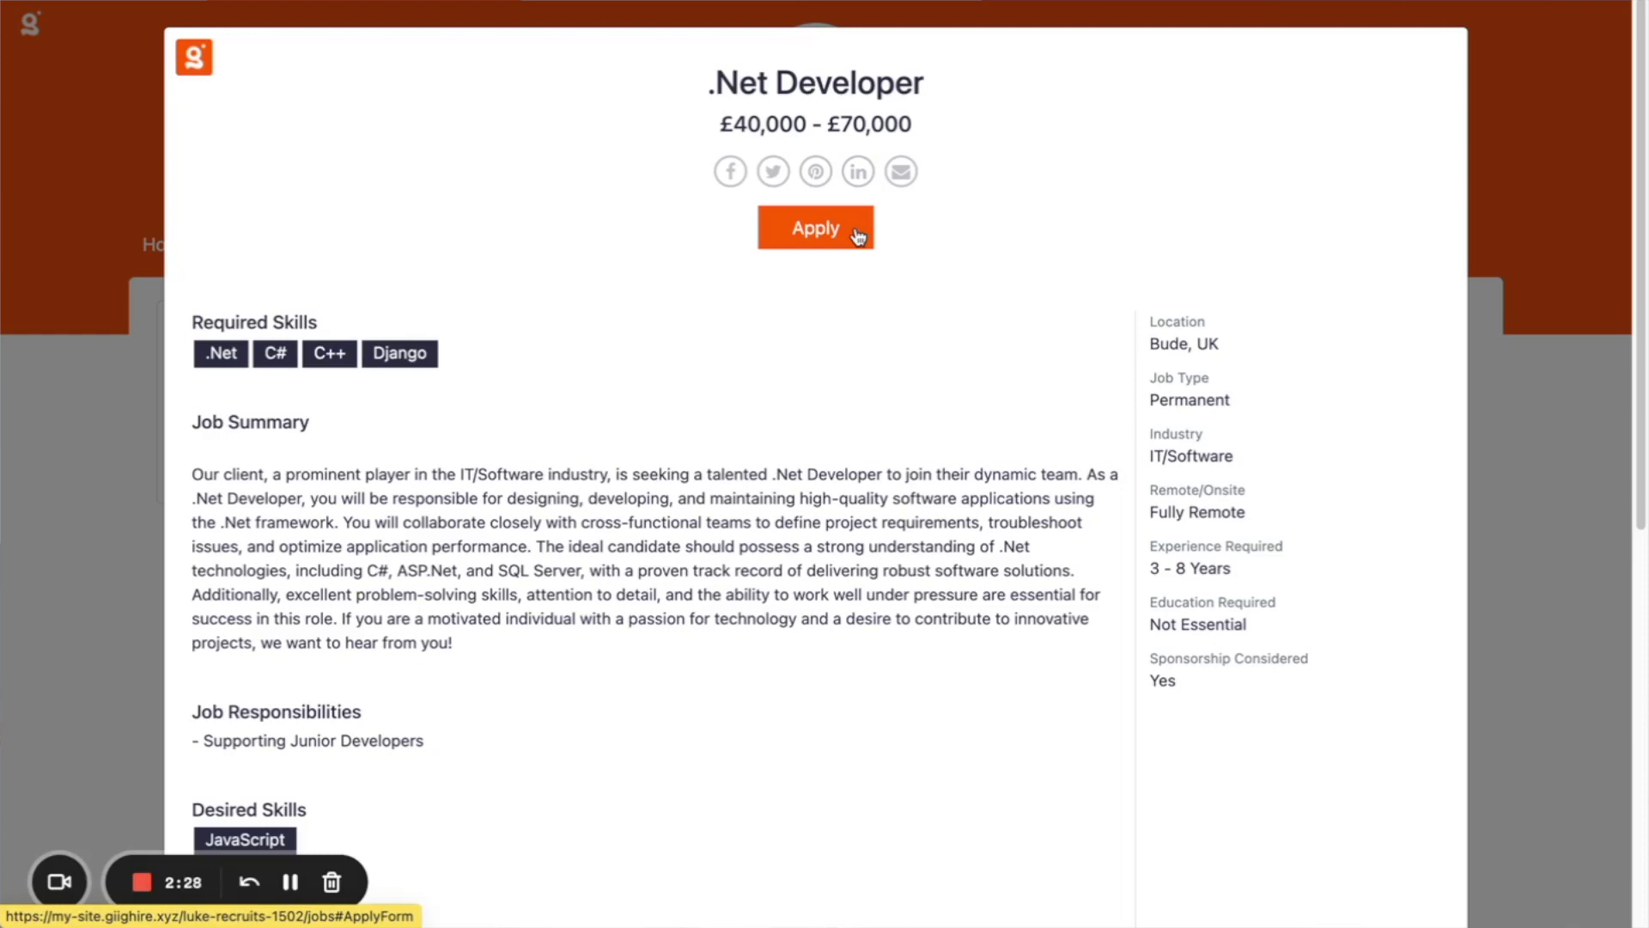
Start an application for the .Net Developer job and attach the CV PDF.
{"action": "scroll", "coordinate": [891, 303], "scroll_direction": "down", "scroll_amount": 6}
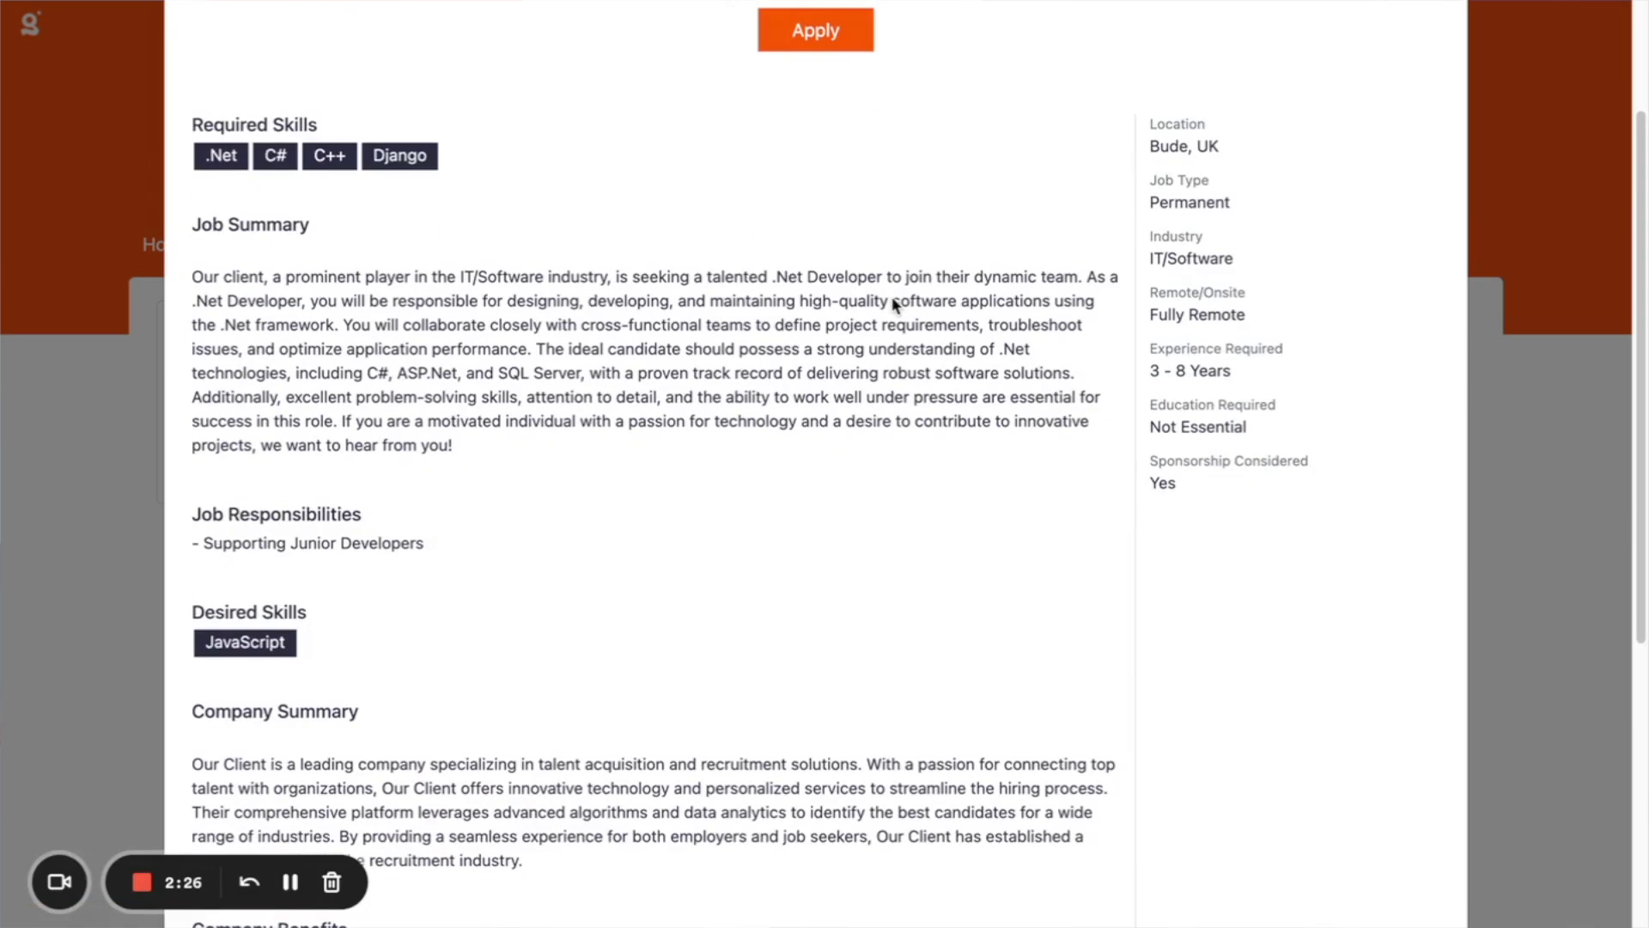
{"action": "scroll", "coordinate": [893, 298], "scroll_direction": "up", "scroll_amount": 6}
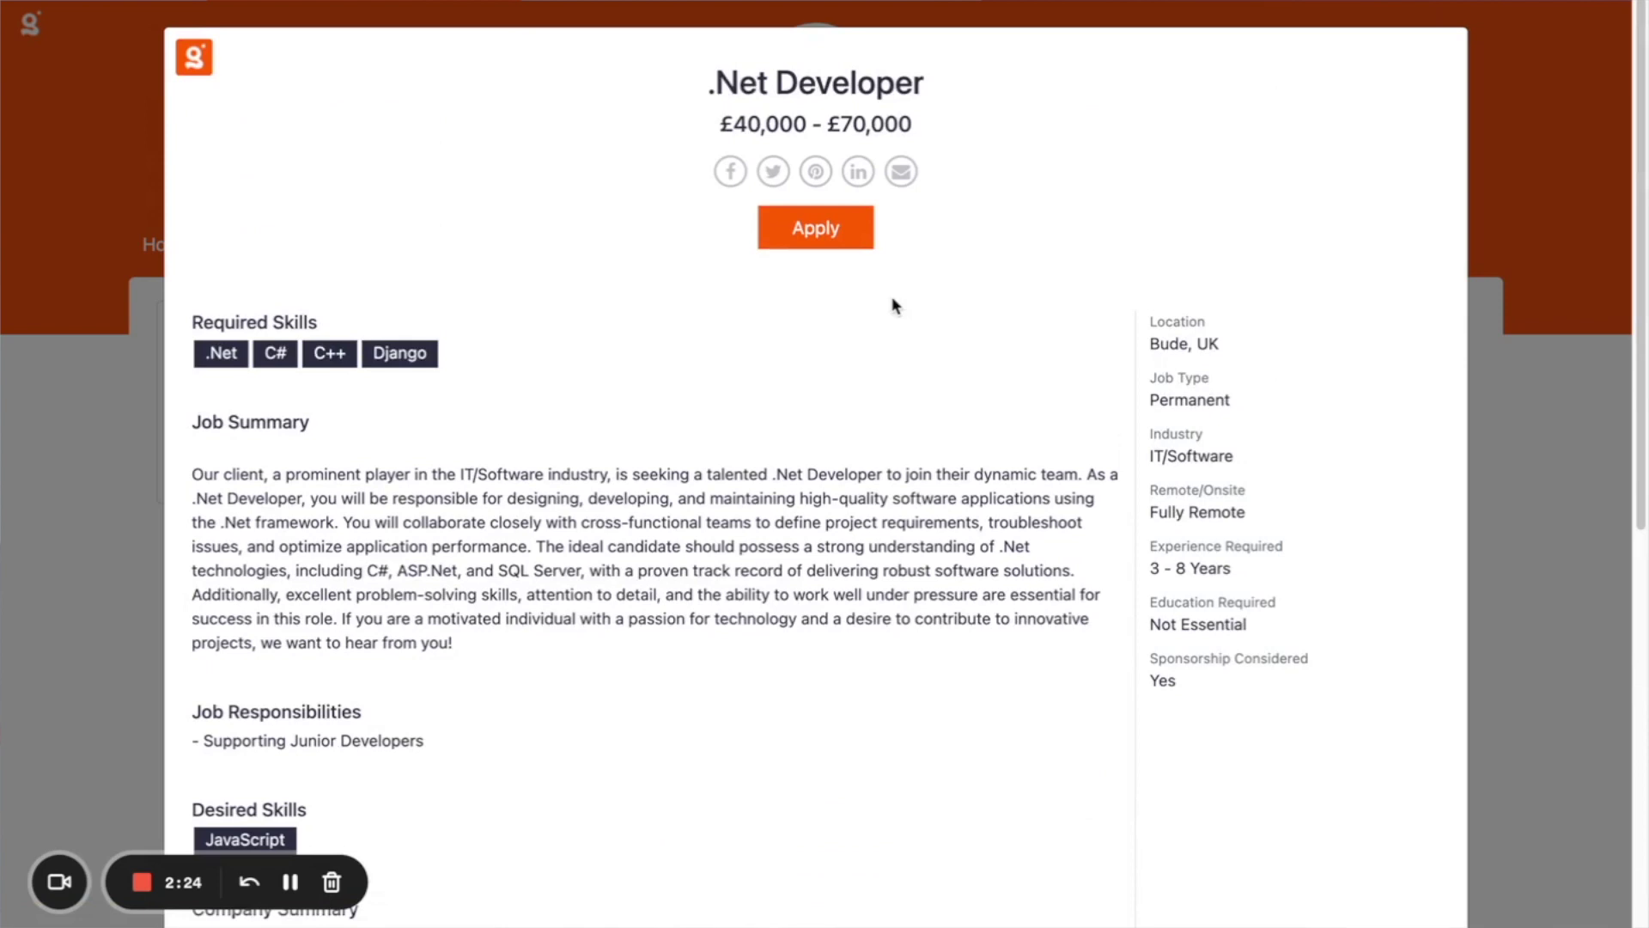
{"action": "left_click", "coordinate": [818, 230]}
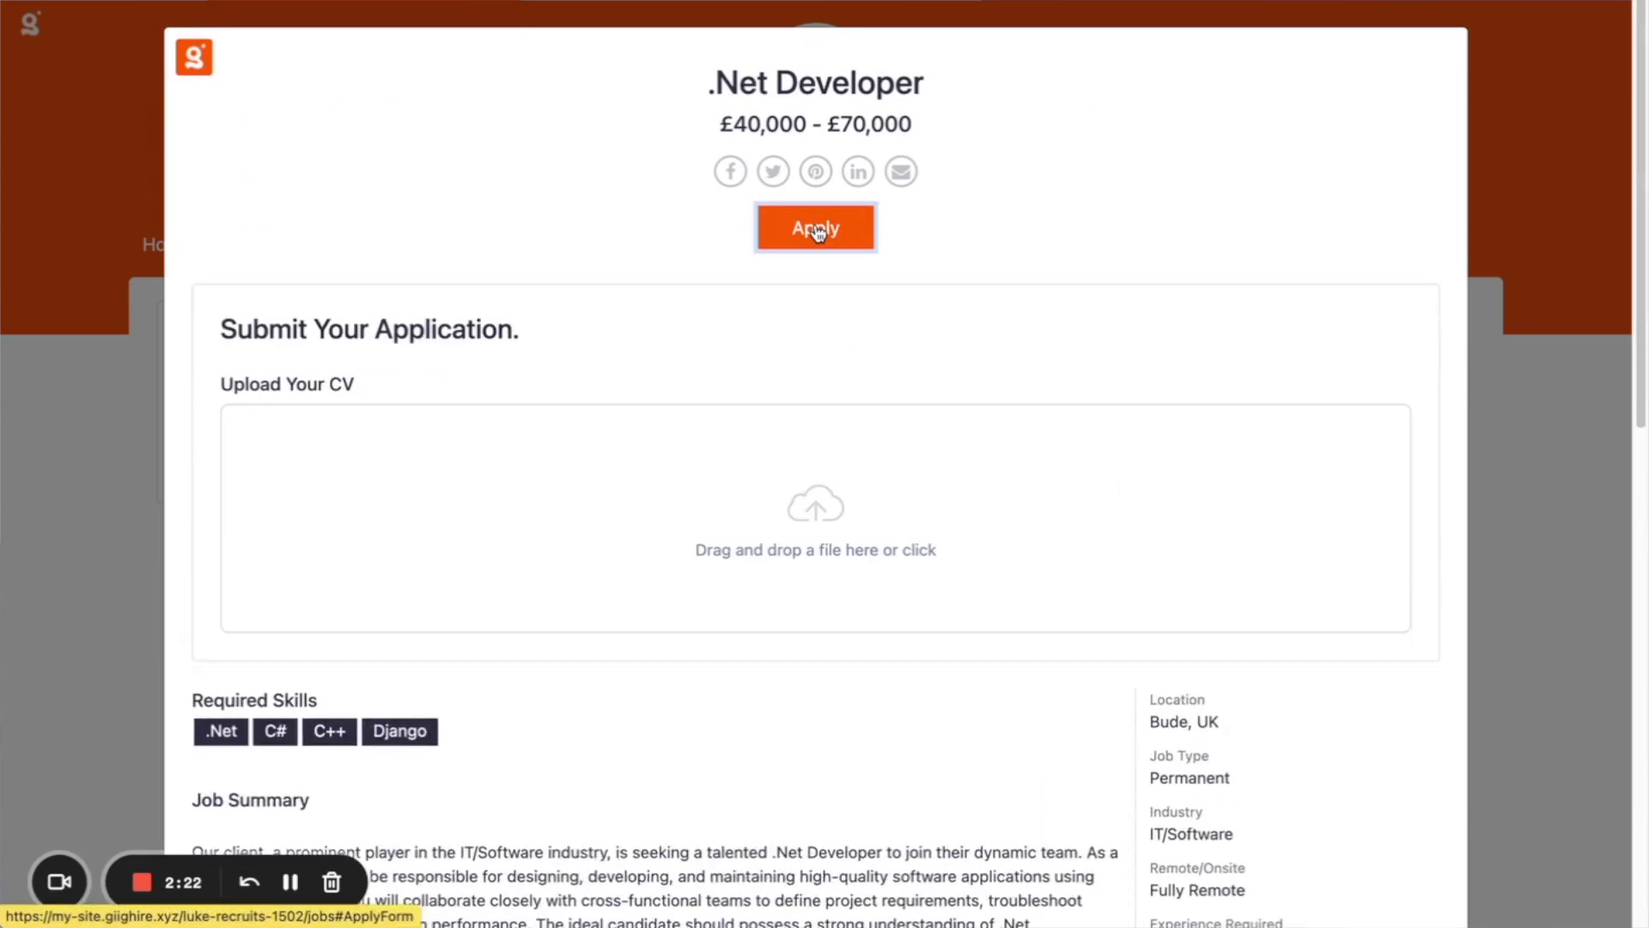
{"action": "left_click", "coordinate": [869, 490]}
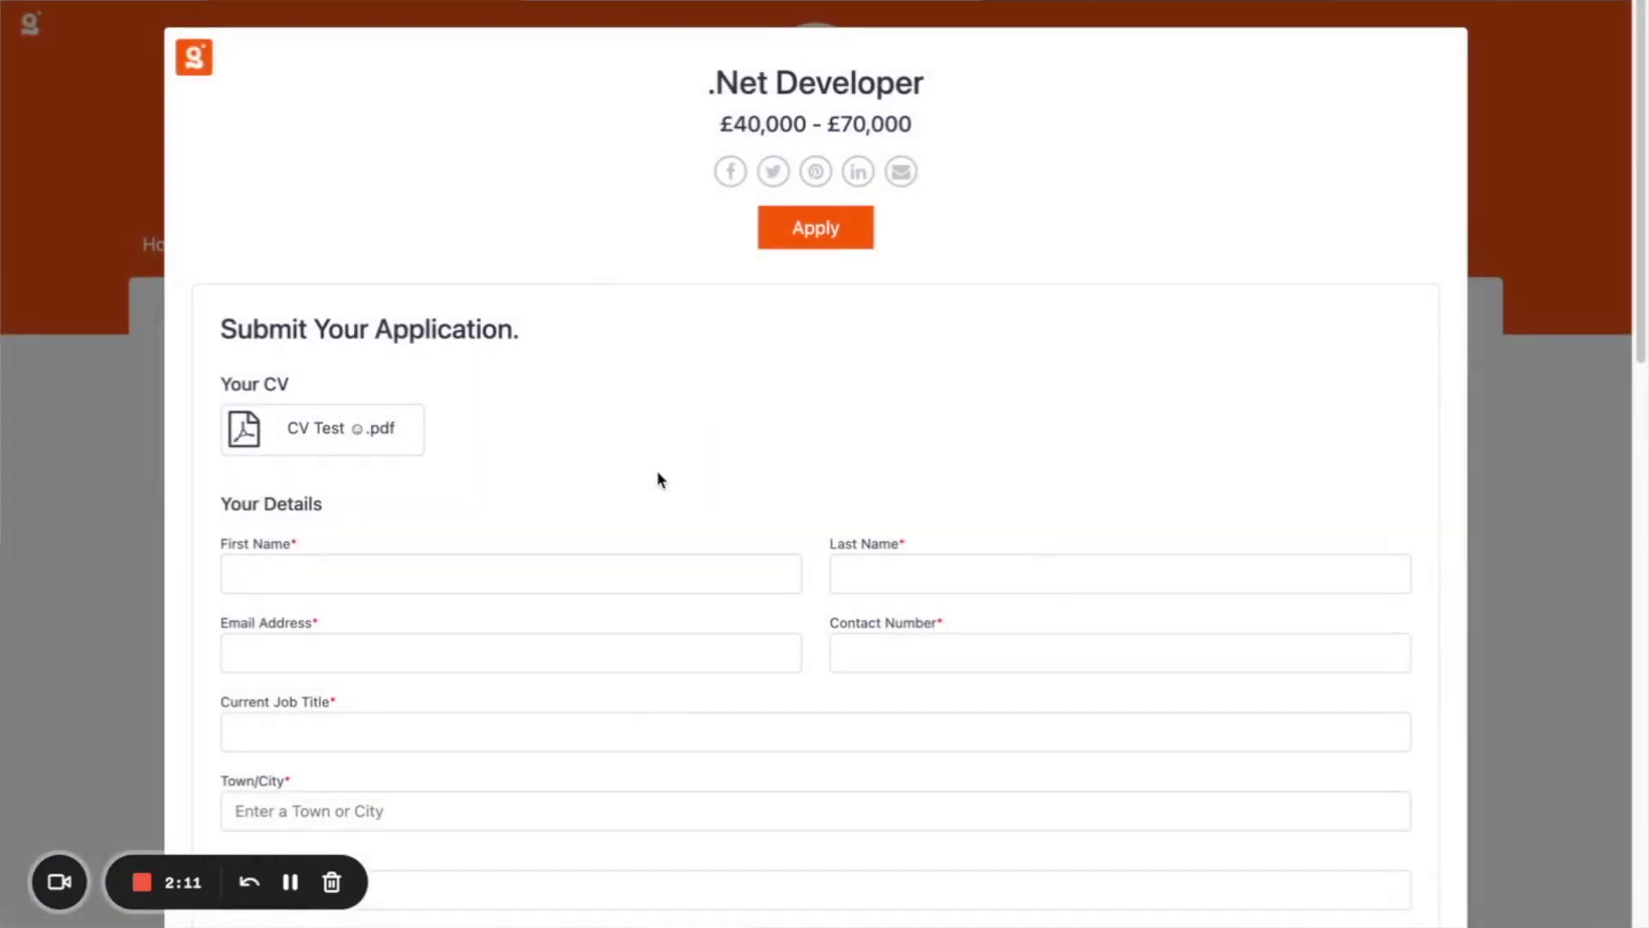
Close the live site tab to return to the website editor.
{"action": "scroll", "coordinate": [659, 464], "scroll_direction": "down", "scroll_amount": 1}
{"action": "scroll", "coordinate": [644, 519], "scroll_direction": "down", "scroll_amount": 1}
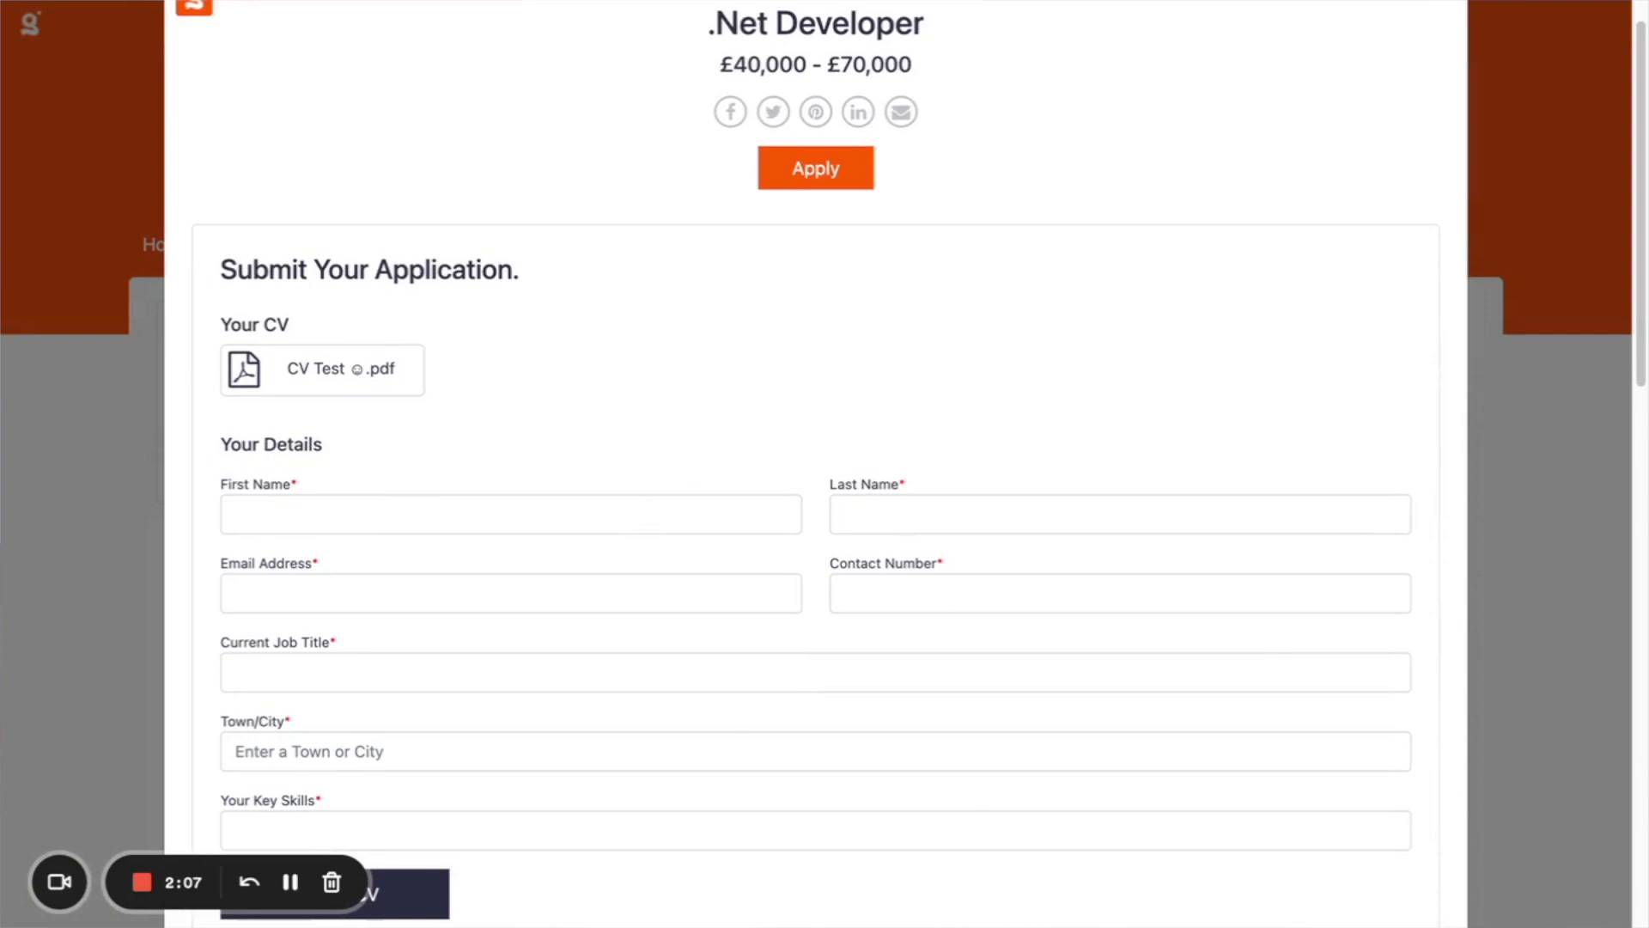
{"action": "key", "text": "ctrl+w"}
{"action": "scroll", "coordinate": [120, 84], "scroll_direction": "up", "scroll_amount": 2}
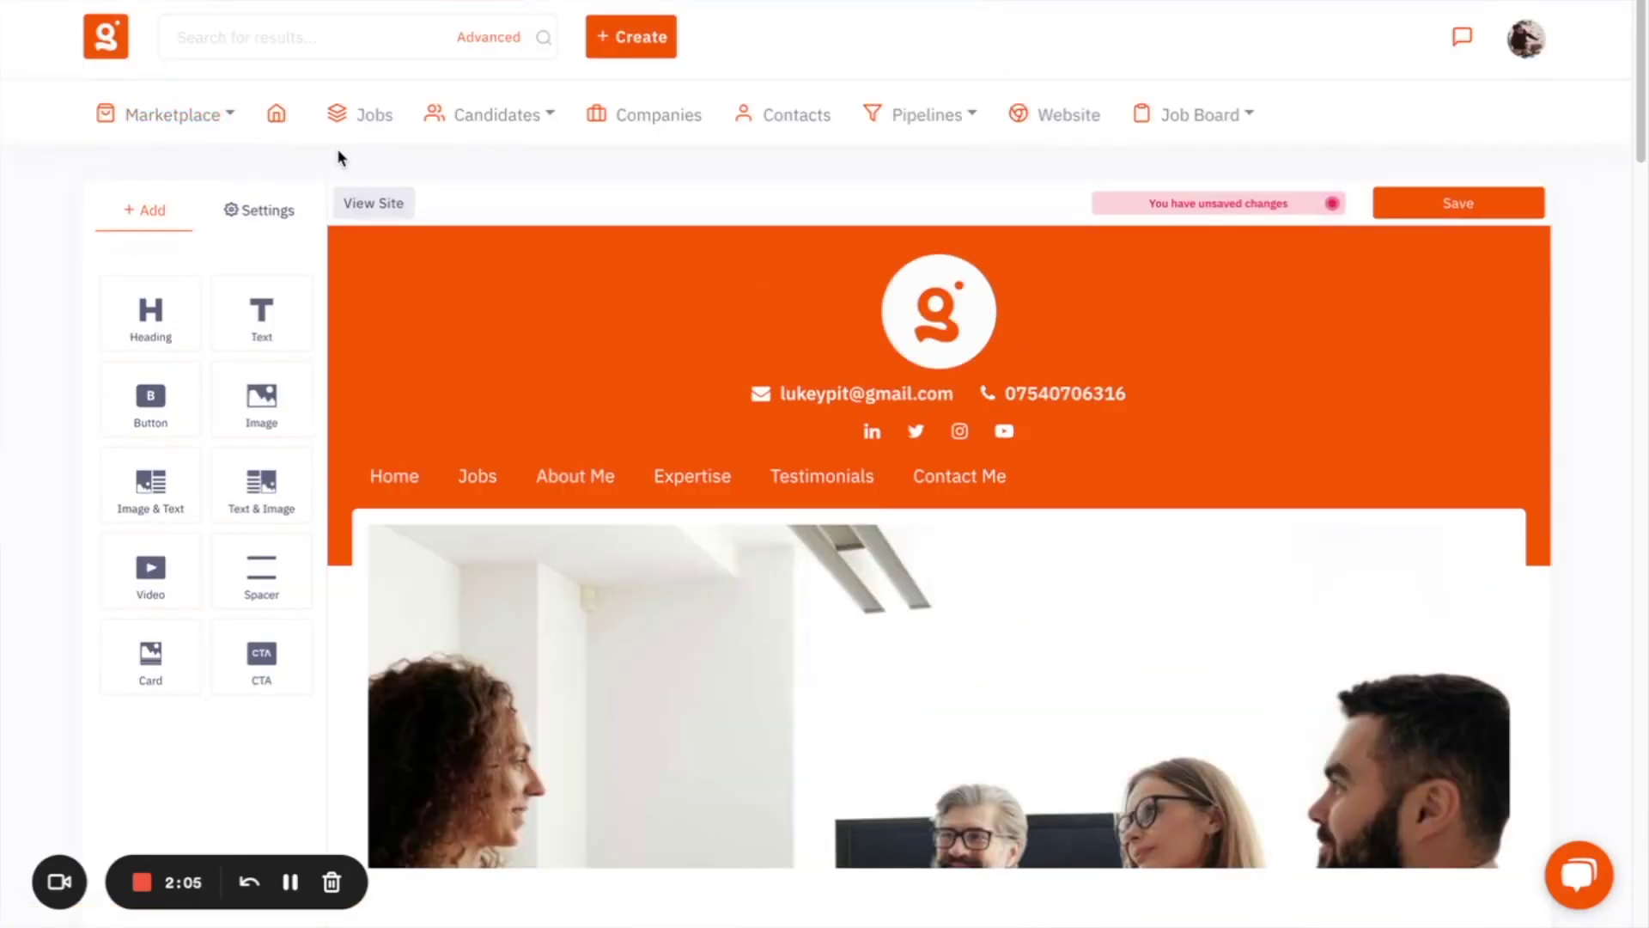
Open Job Board New Applicants and check the applicant's status and Actions menu.
{"action": "left_click", "coordinate": [1143, 127]}
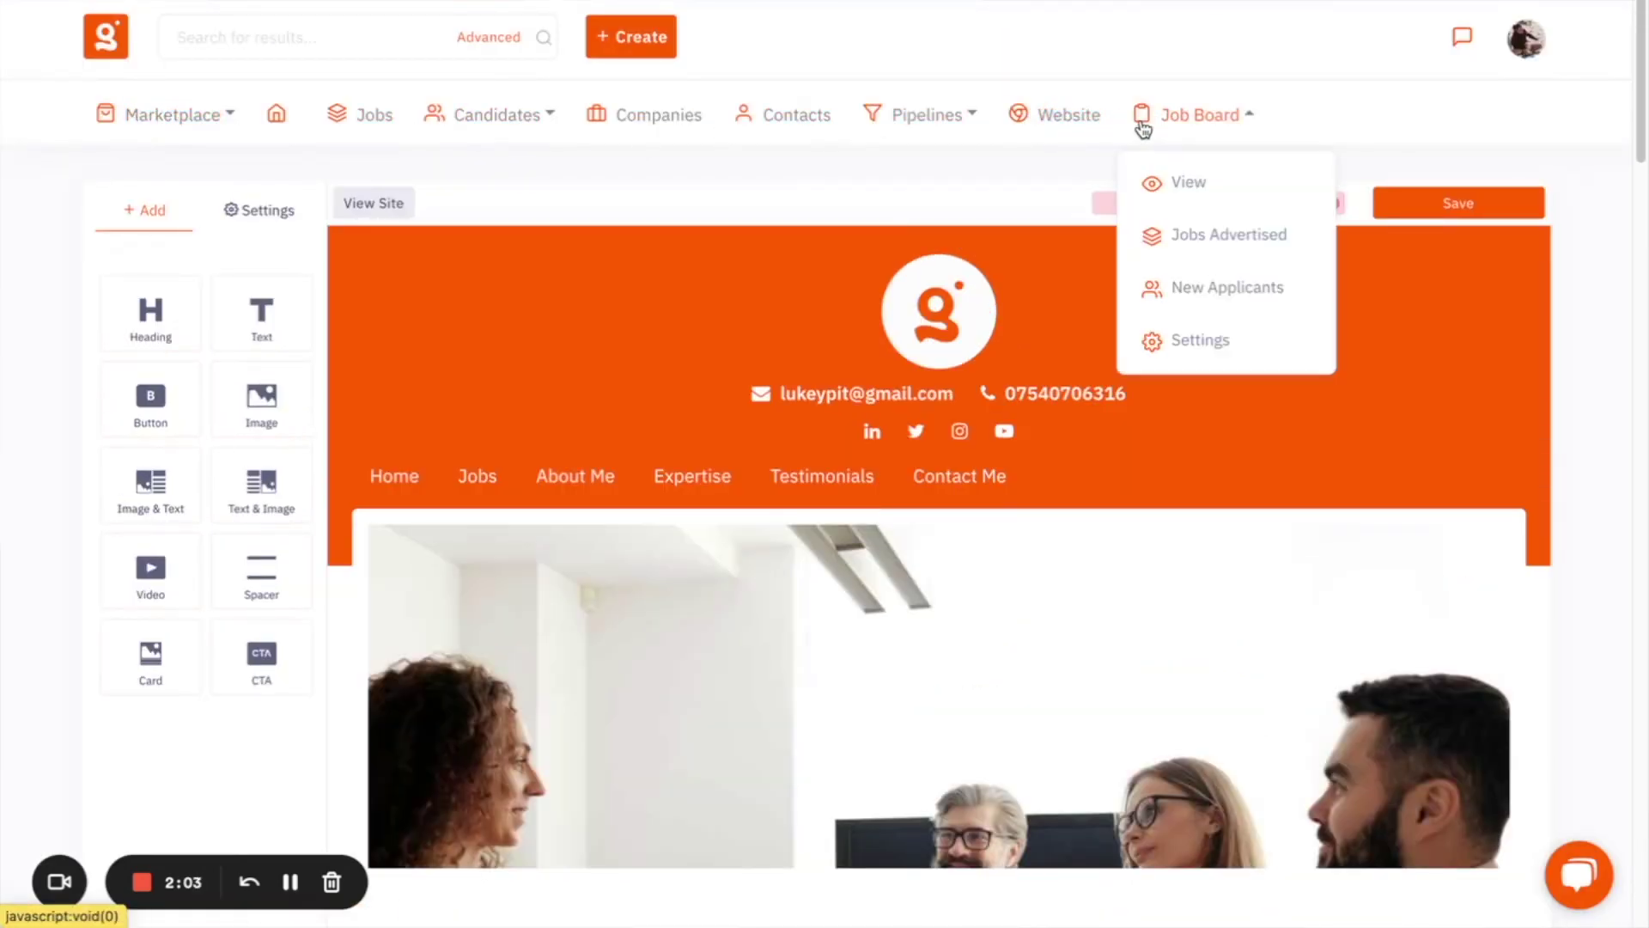
{"action": "left_click", "coordinate": [1244, 289]}
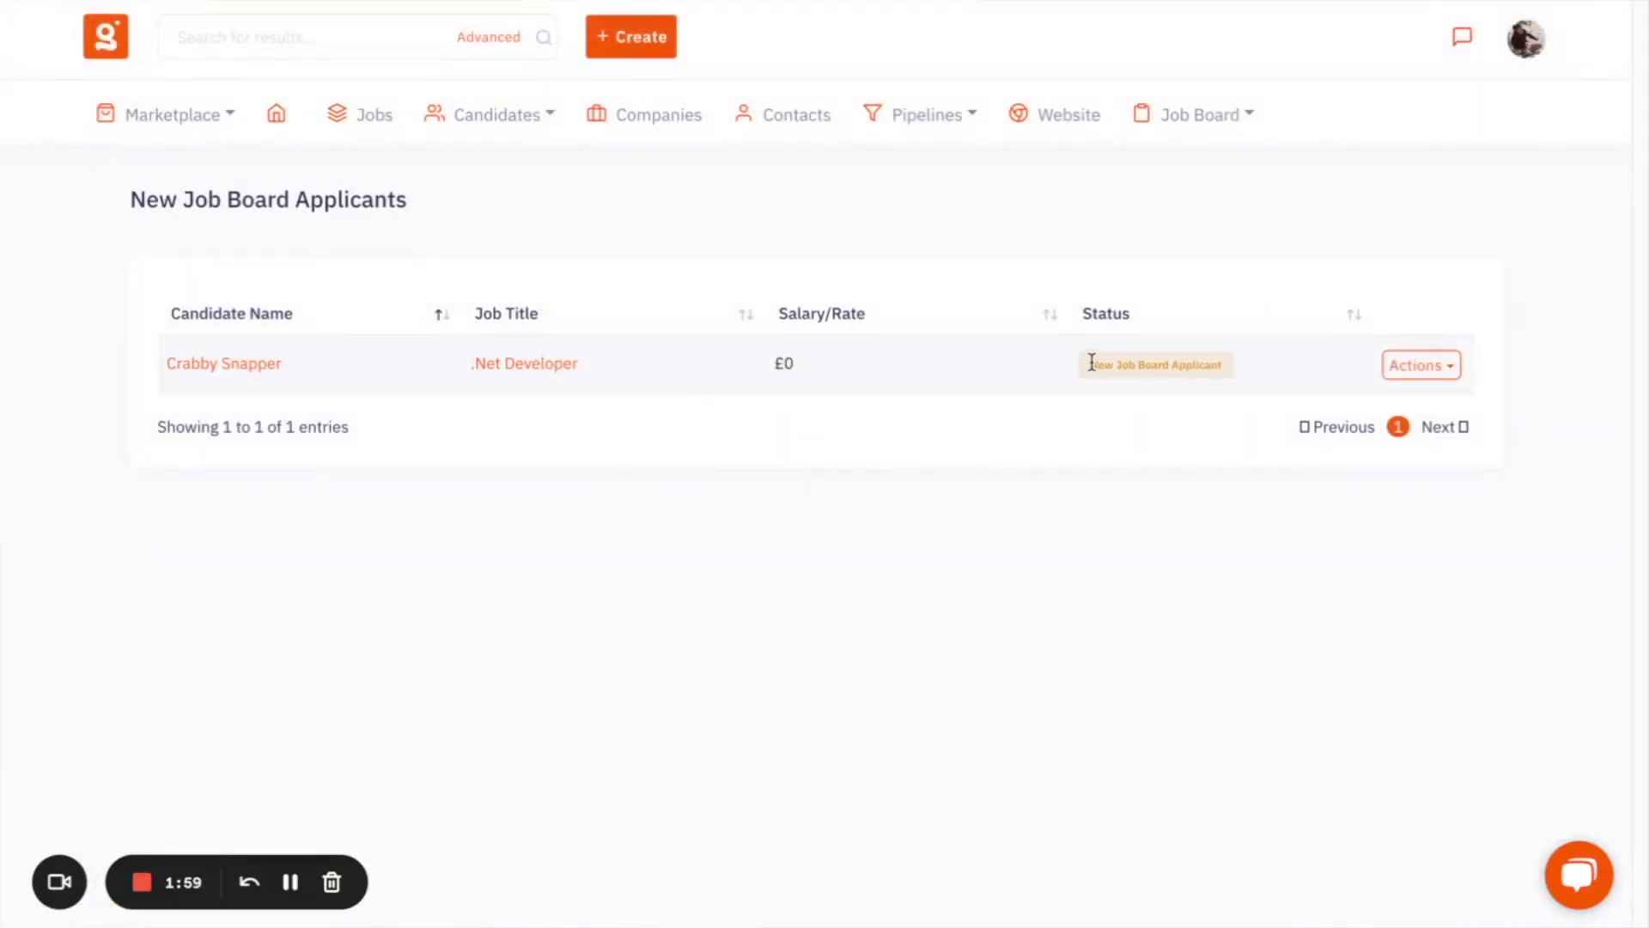
{"action": "left_click_drag", "start_coordinate": [1087, 365], "coordinate": [1297, 390]}
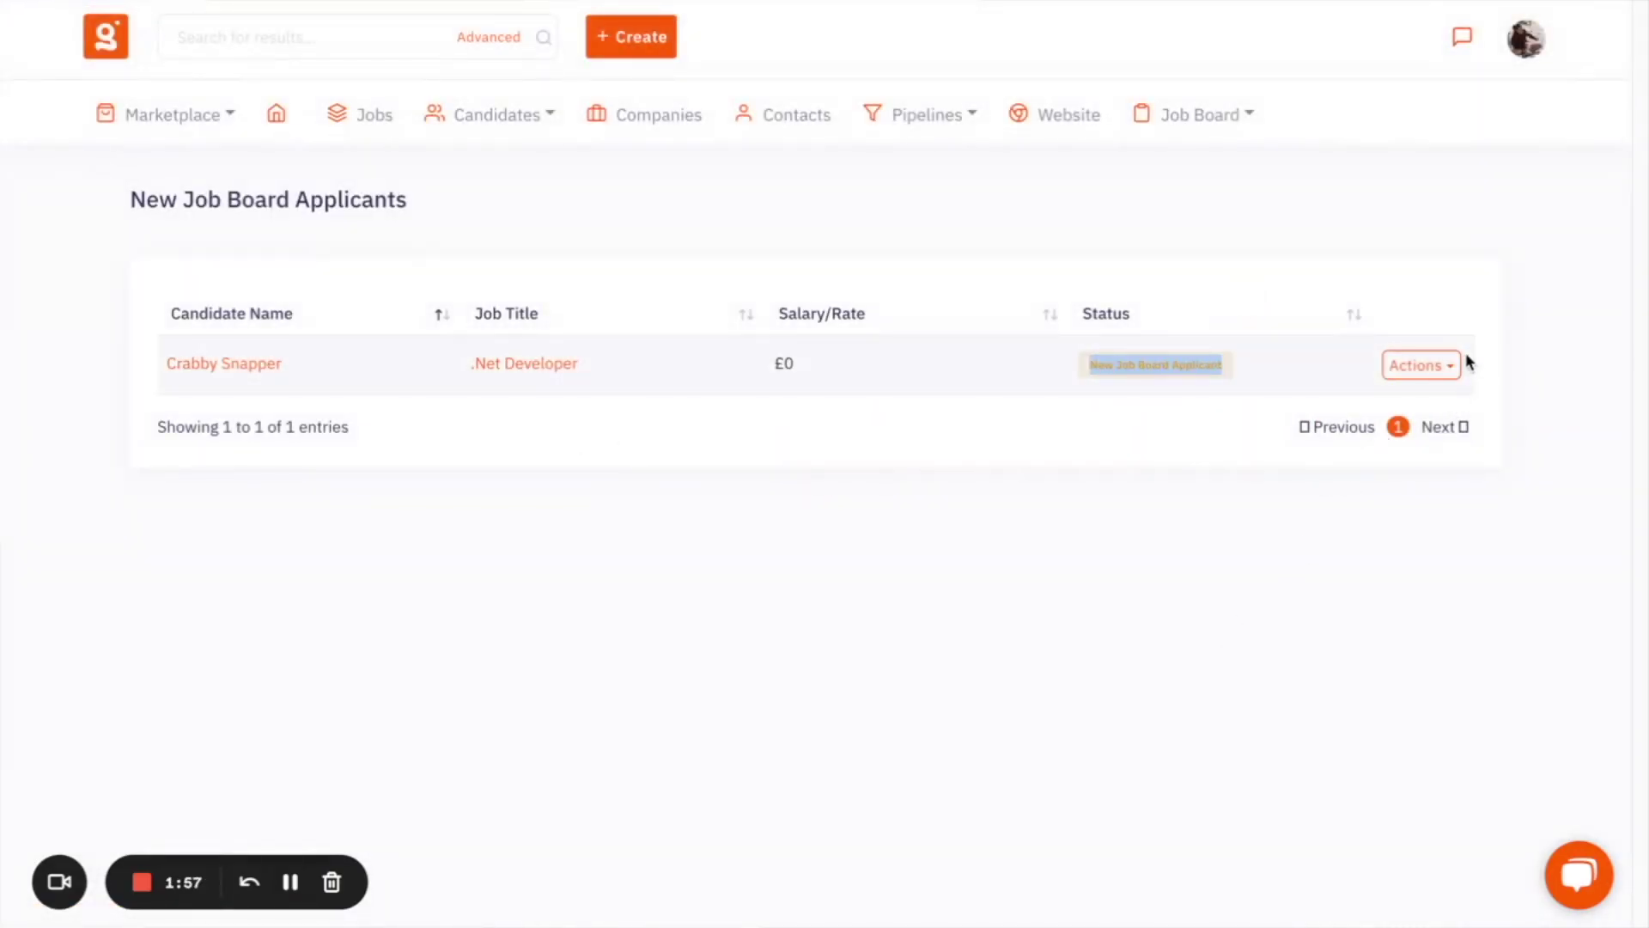
{"action": "left_click", "coordinate": [1443, 366]}
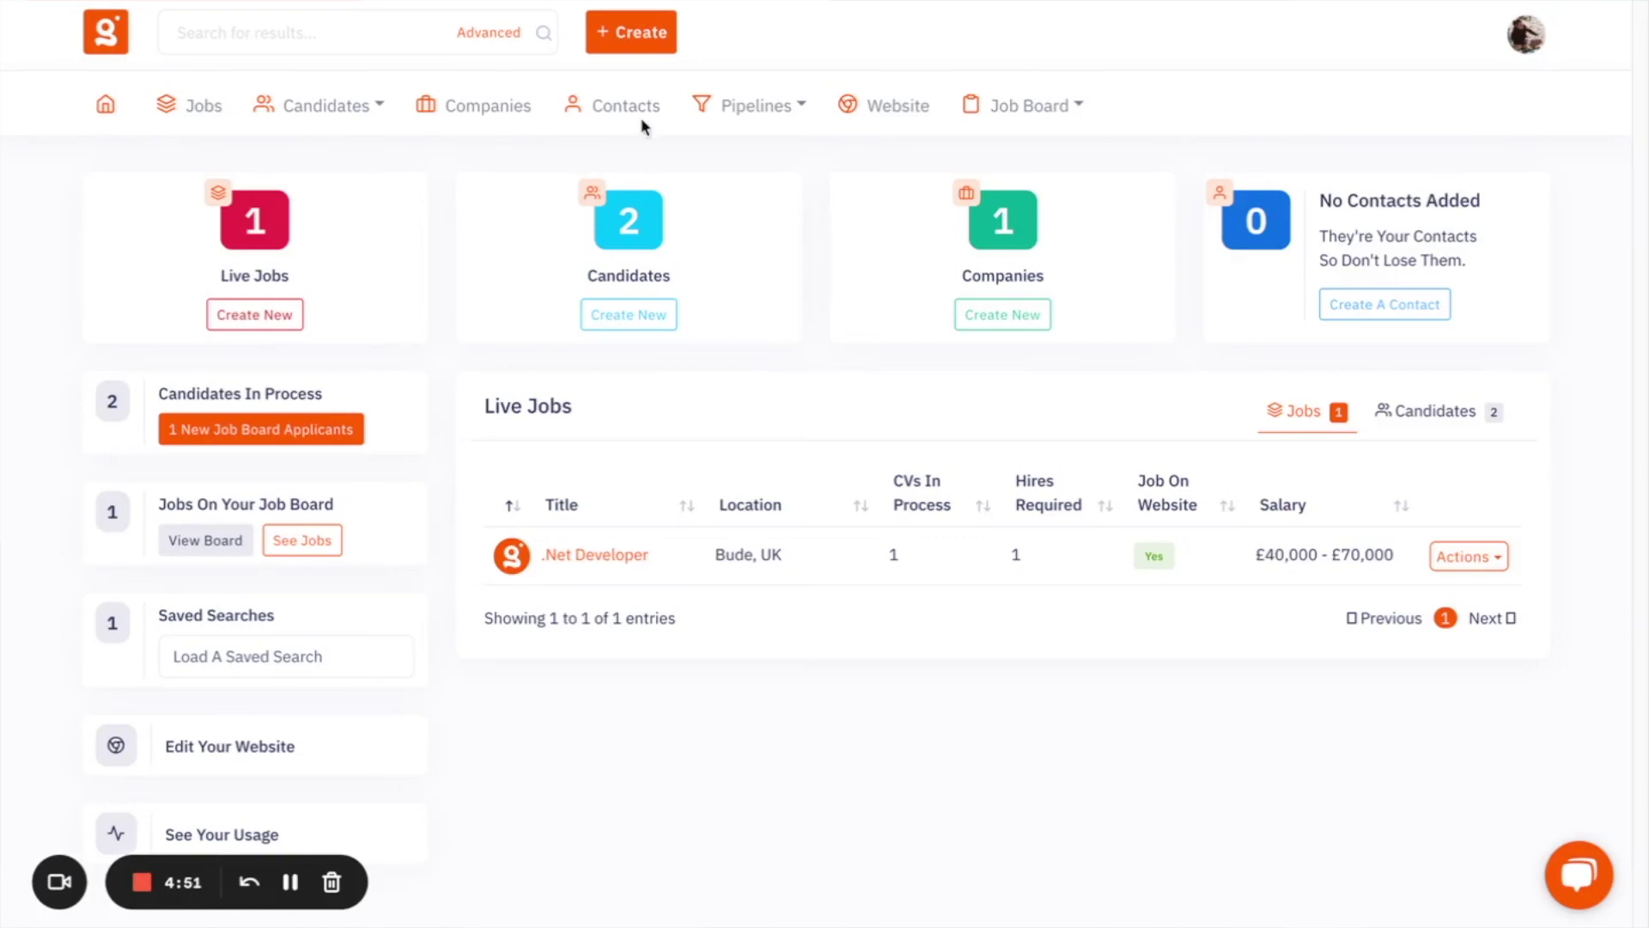
Create a company named Amazon with industry IT/Software.
{"action": "left_click", "coordinate": [631, 32]}
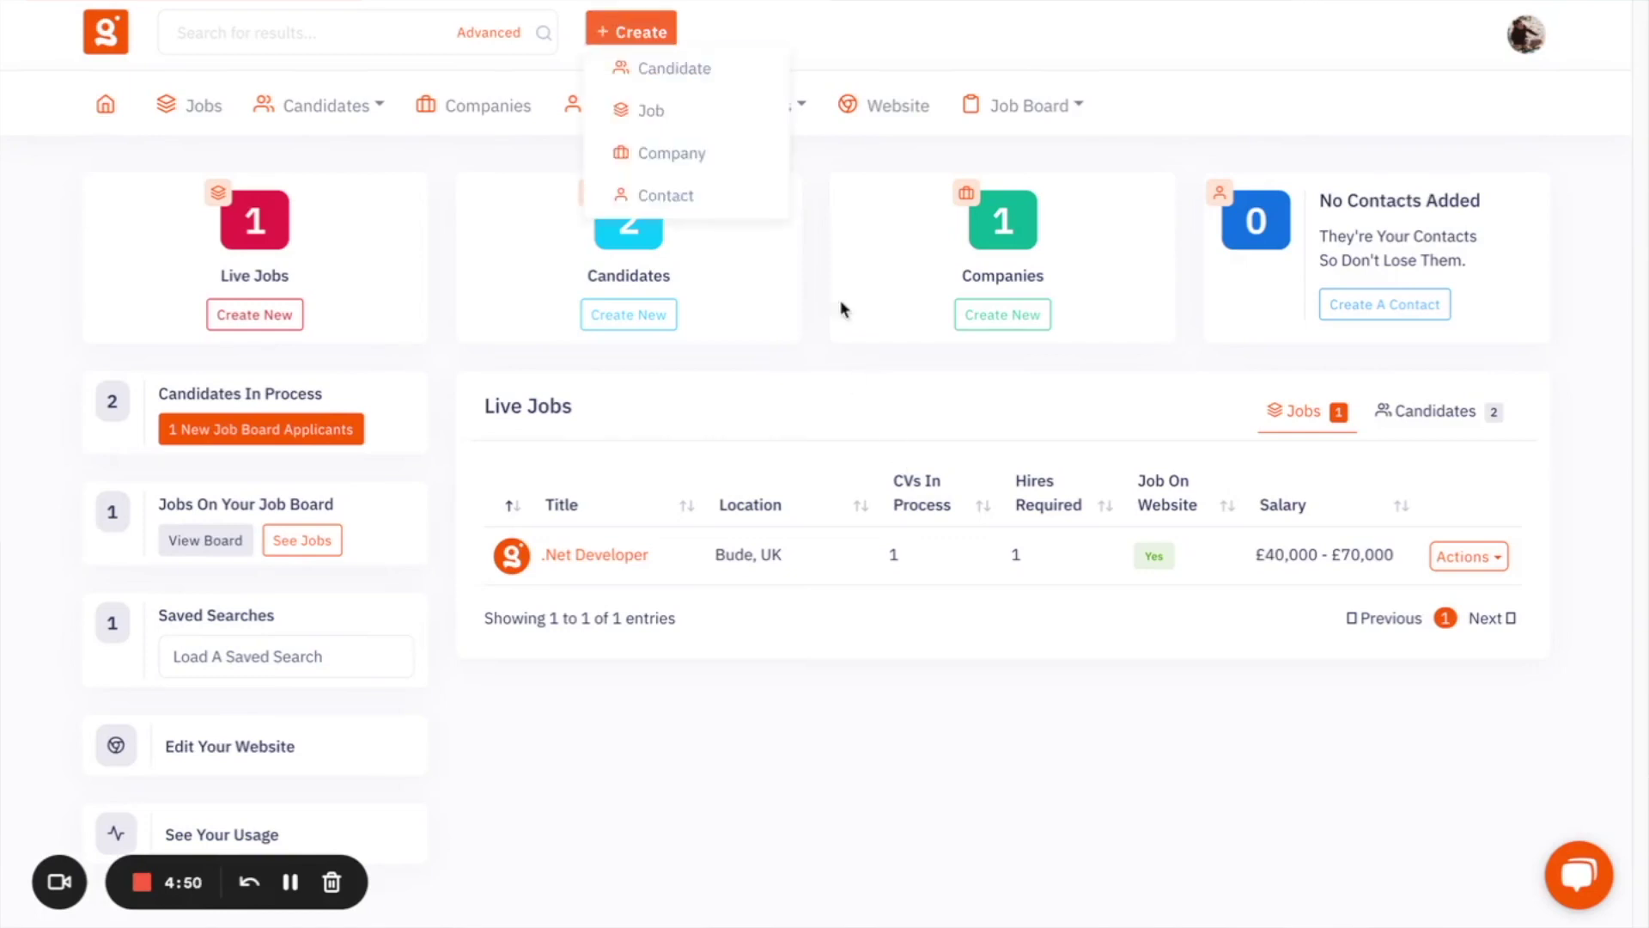
{"action": "left_click", "coordinate": [738, 175]}
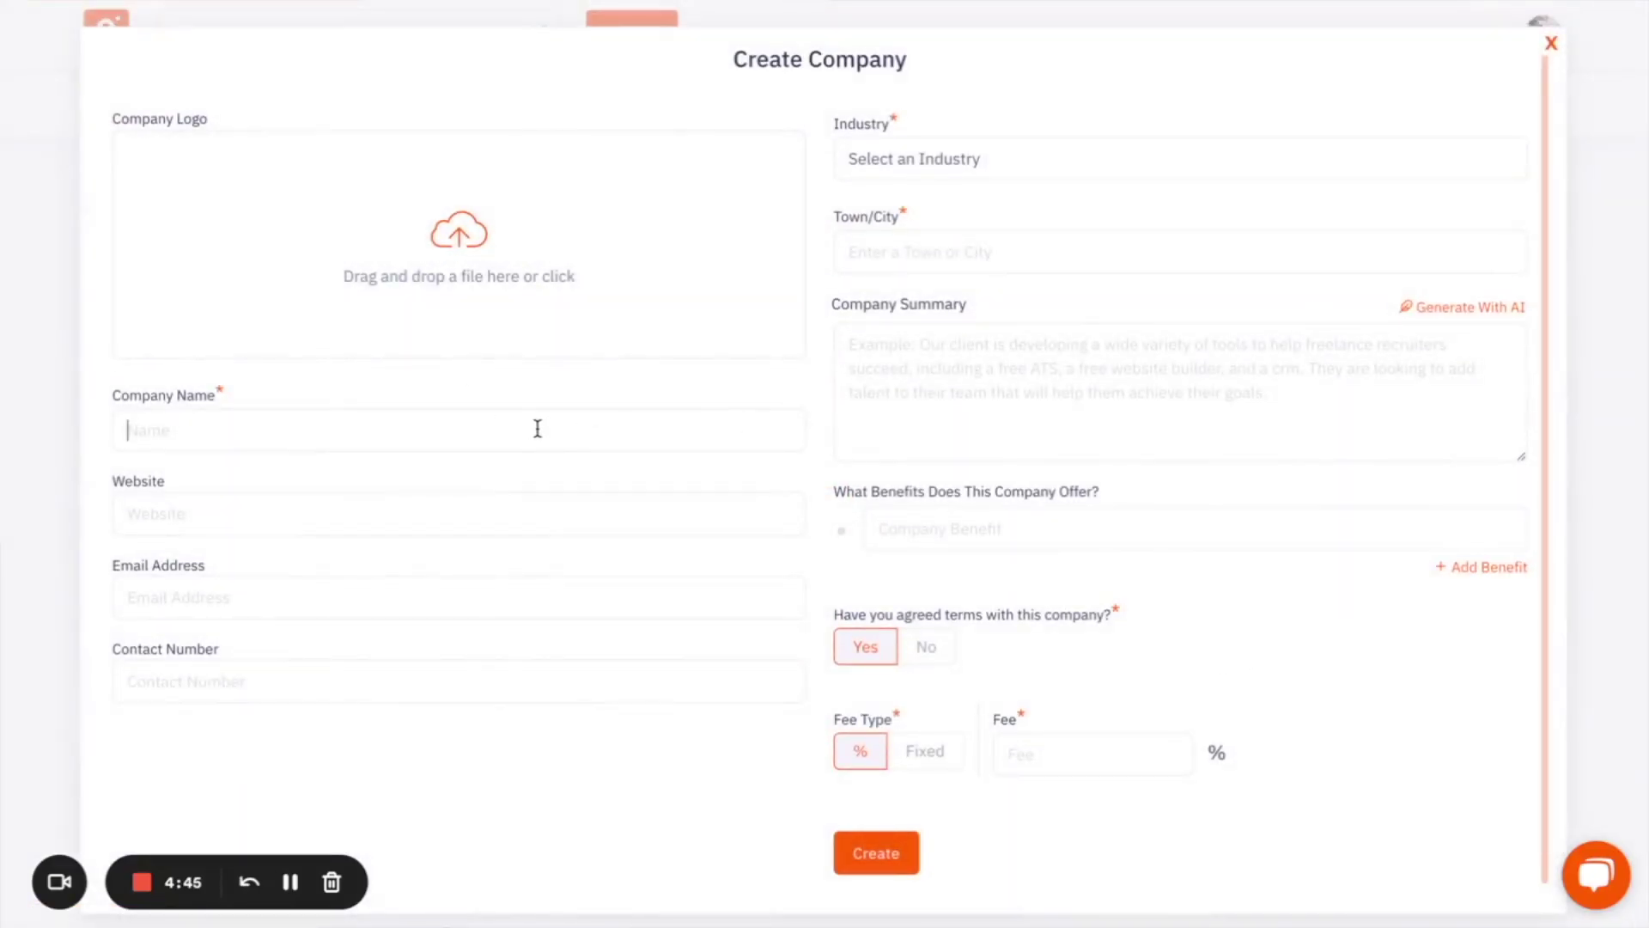
{"action": "type", "text": "Amazon"}
{"action": "left_click", "coordinate": [956, 178]}
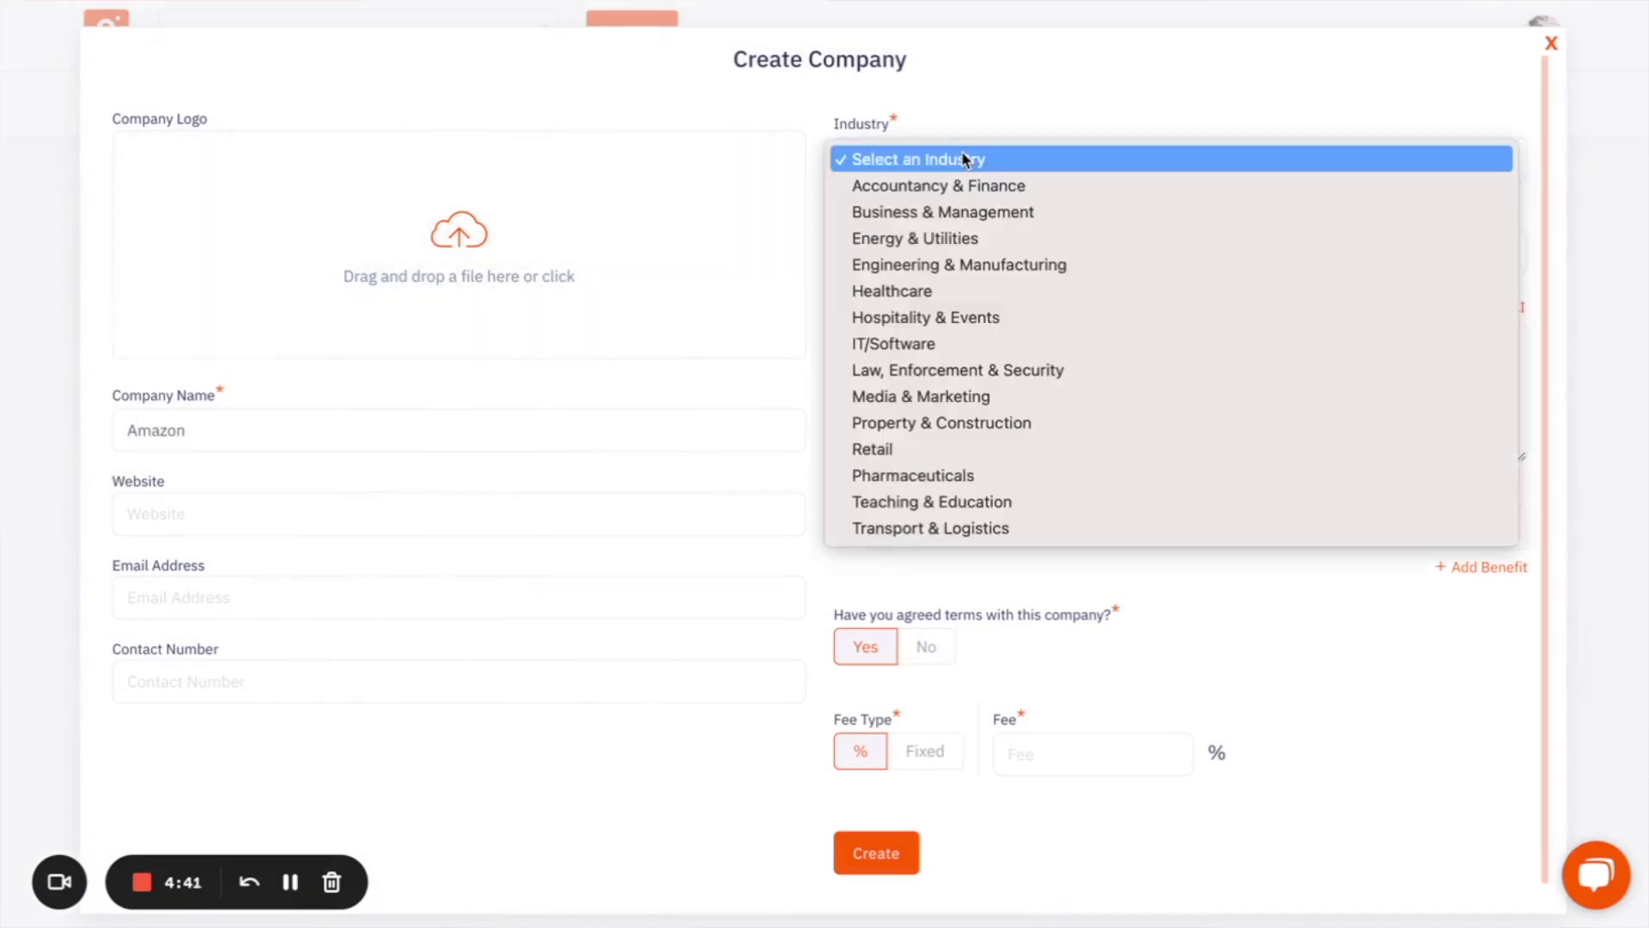
{"action": "left_click", "coordinate": [965, 342]}
Set the town to San Francisco and generate the company summary with AI.
{"action": "left_click", "coordinate": [984, 253]}
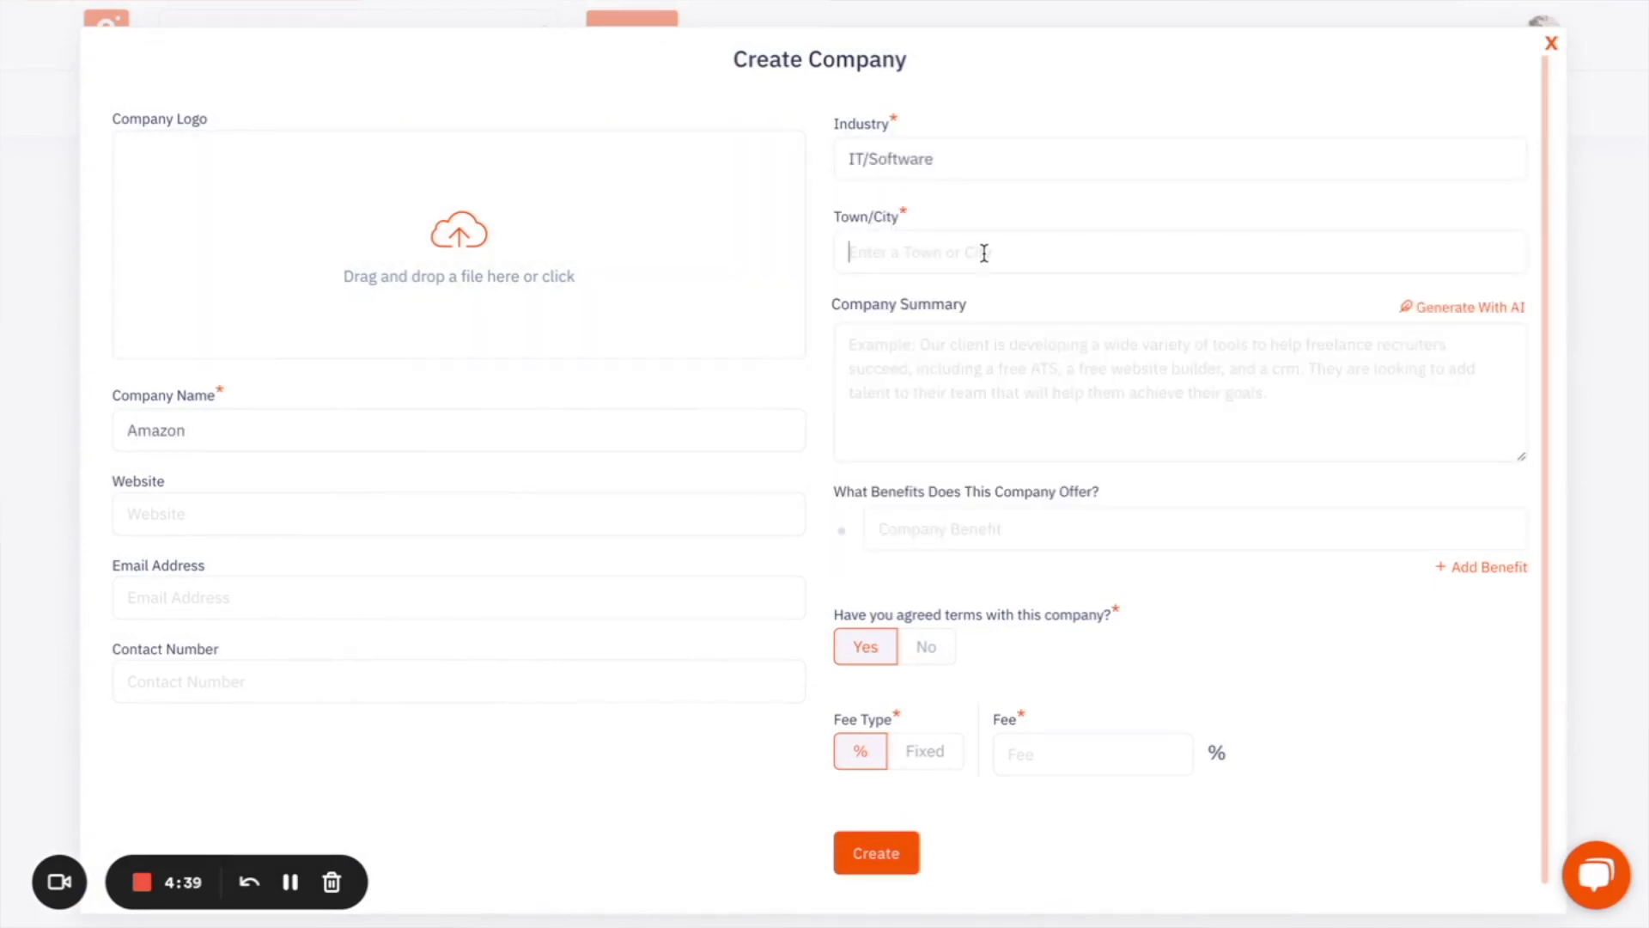
{"action": "type", "text": "San"}
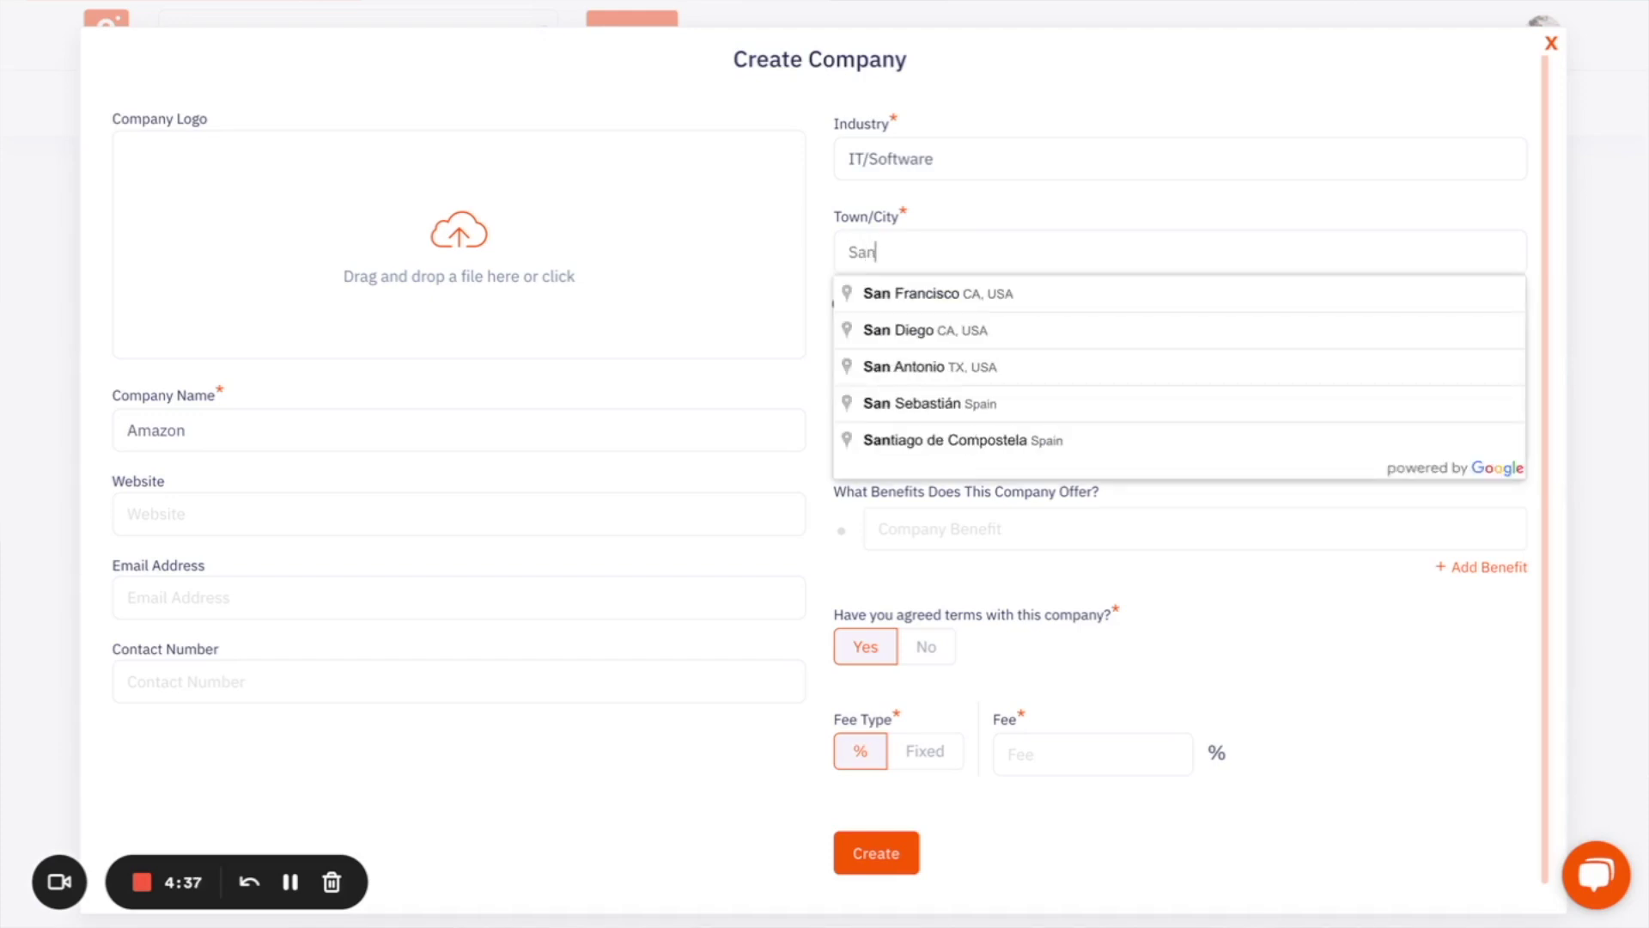
{"action": "left_click", "coordinate": [1080, 289]}
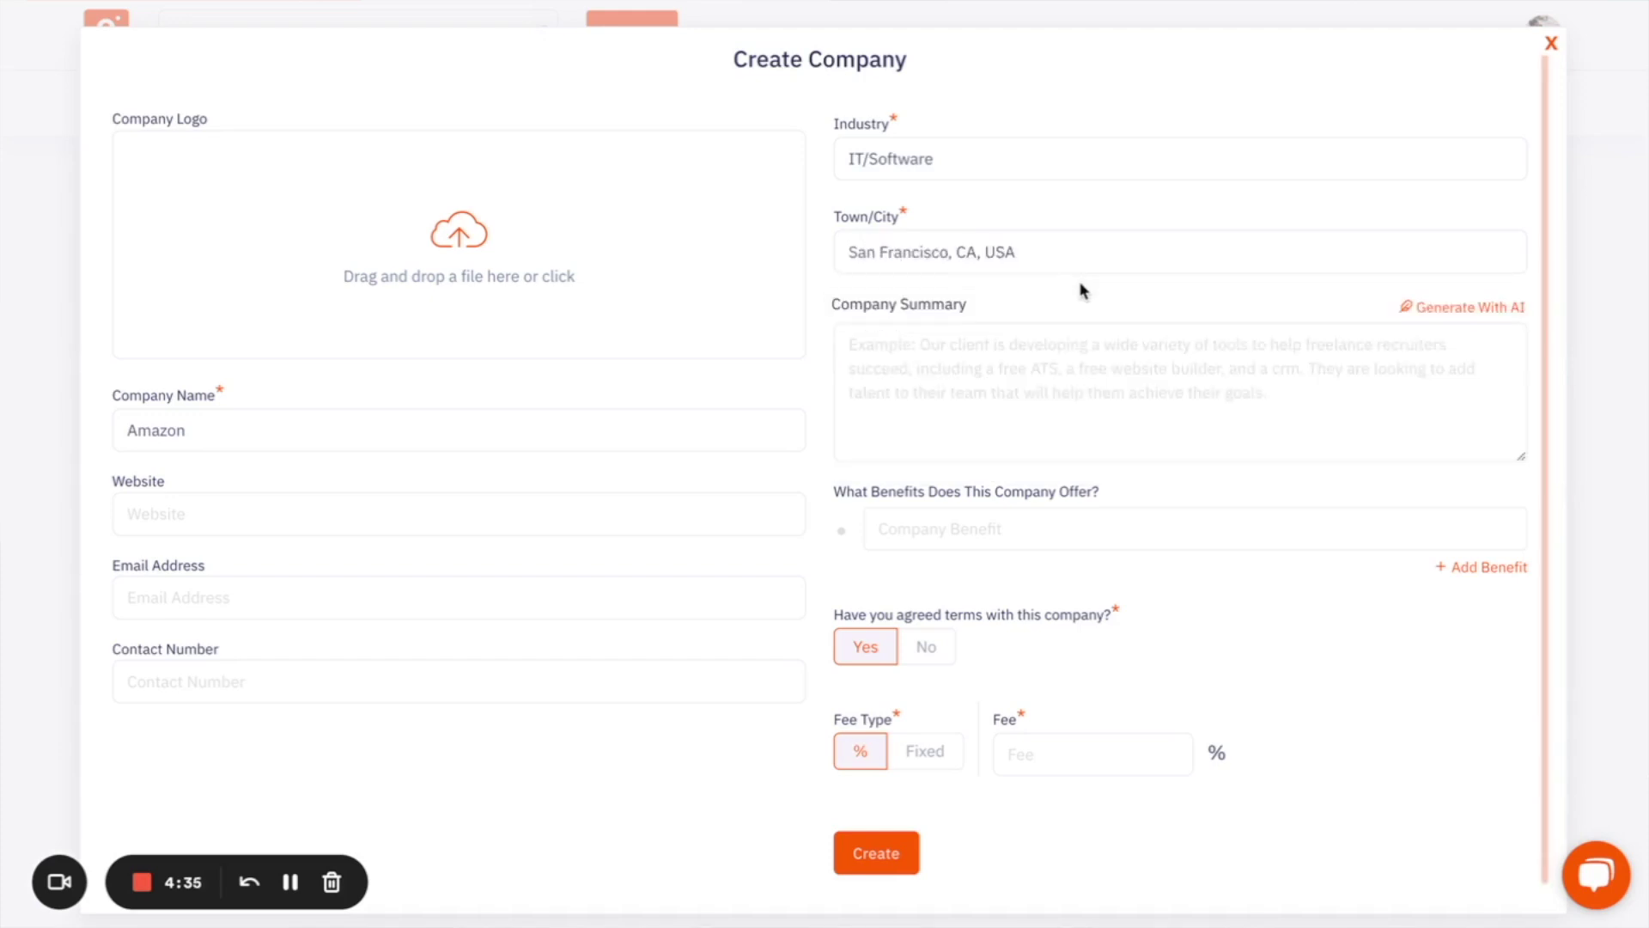
{"action": "left_click", "coordinate": [1468, 319]}
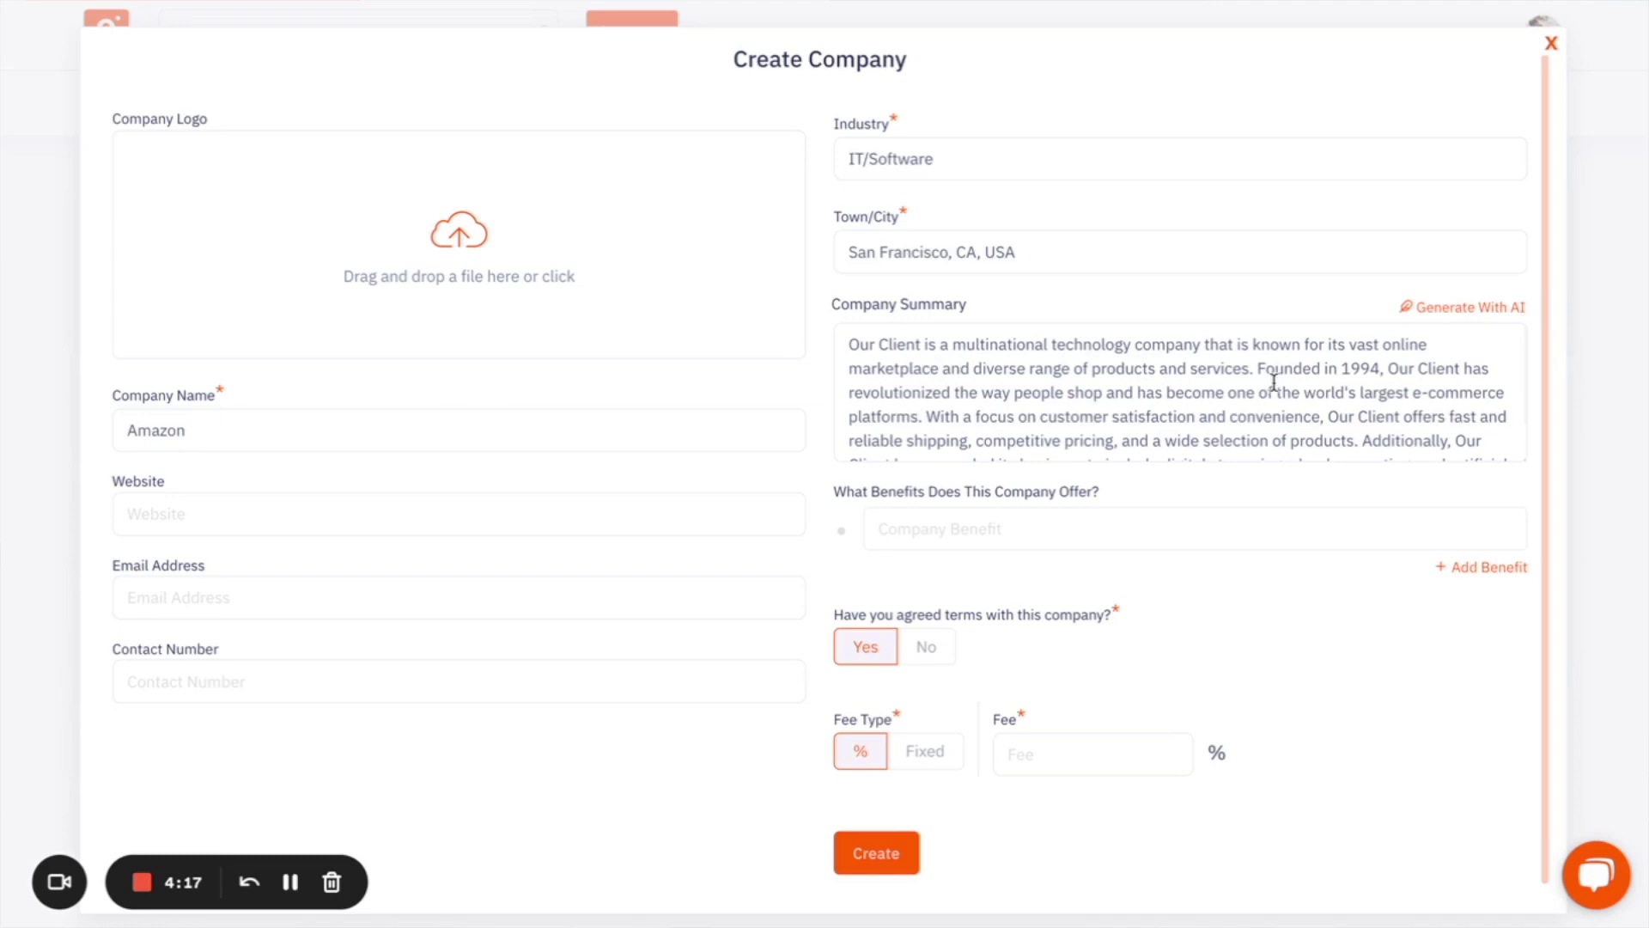
{"action": "scroll", "coordinate": [1070, 385], "scroll_direction": "down", "scroll_amount": 1}
{"action": "scroll", "coordinate": [1074, 387], "scroll_direction": "down", "scroll_amount": 2}
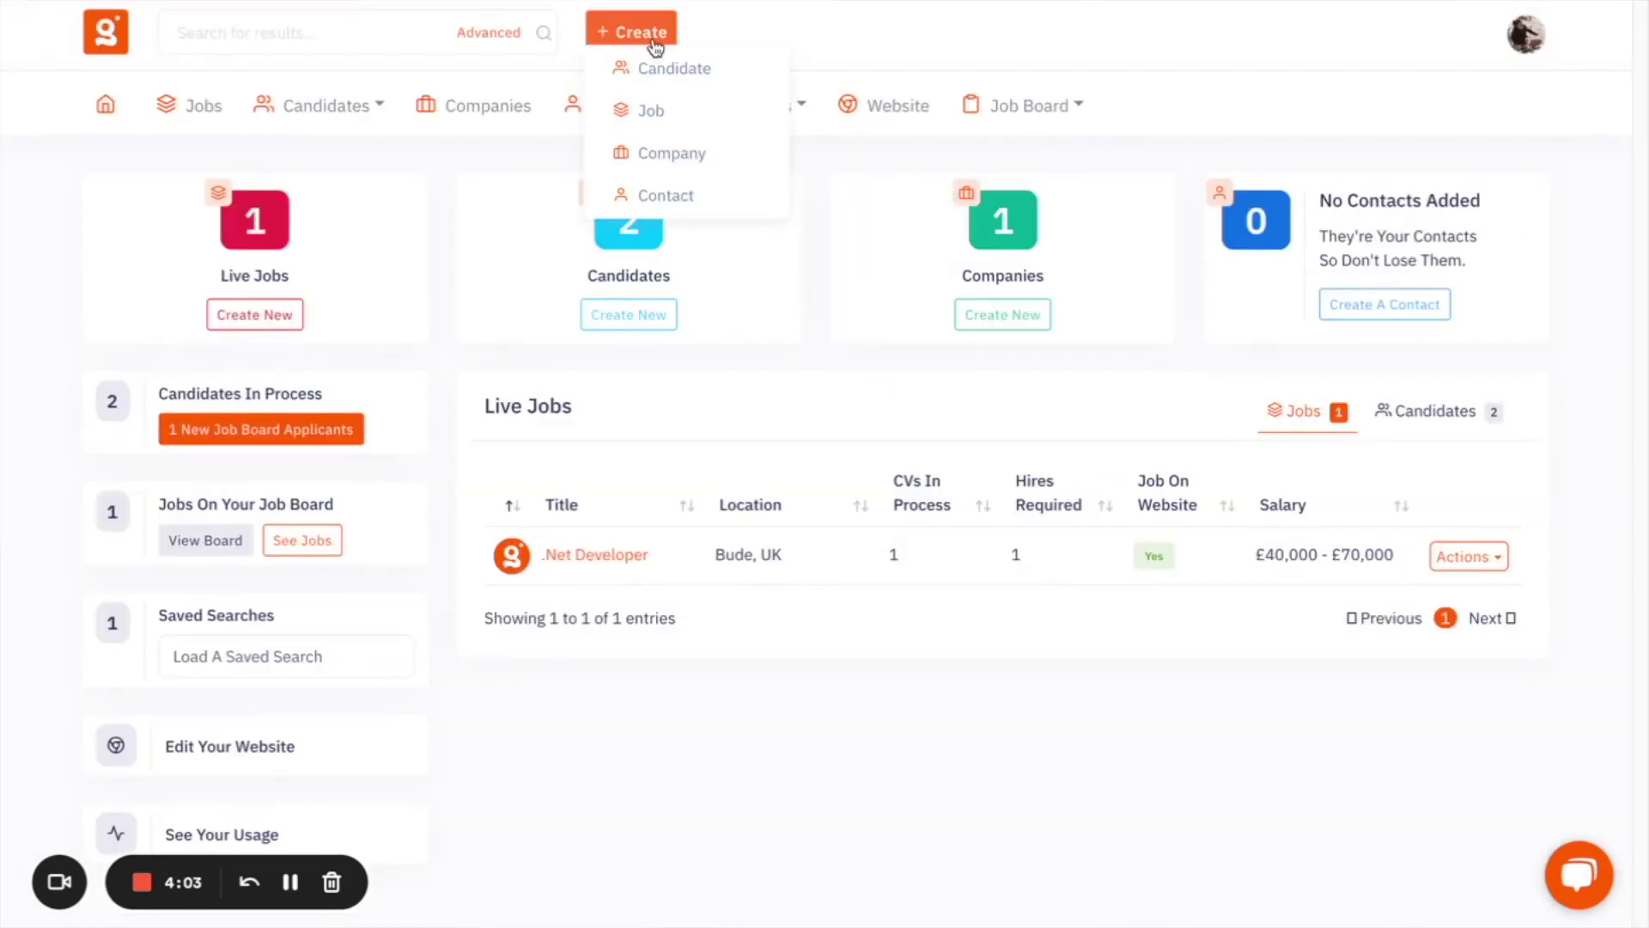
Start a new GiigHire job titled '.Net Developer' with a £45,000–£55,000 salary range.
{"action": "left_click", "coordinate": [632, 32]}
{"action": "left_click", "coordinate": [682, 113]}
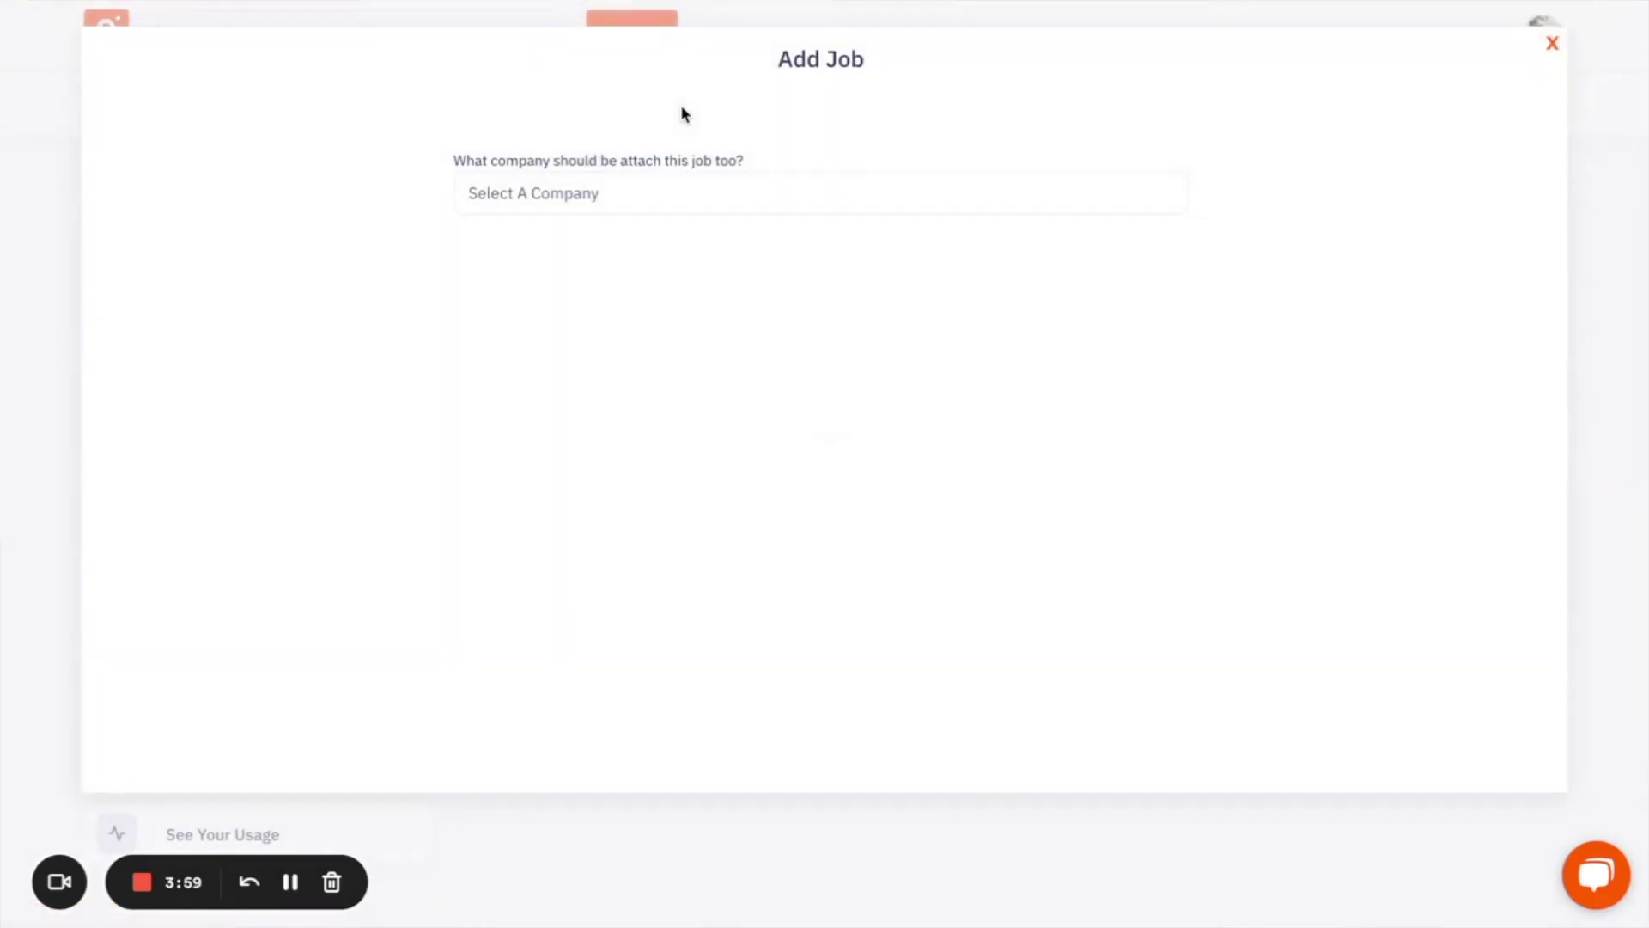
{"action": "left_click", "coordinate": [720, 196]}
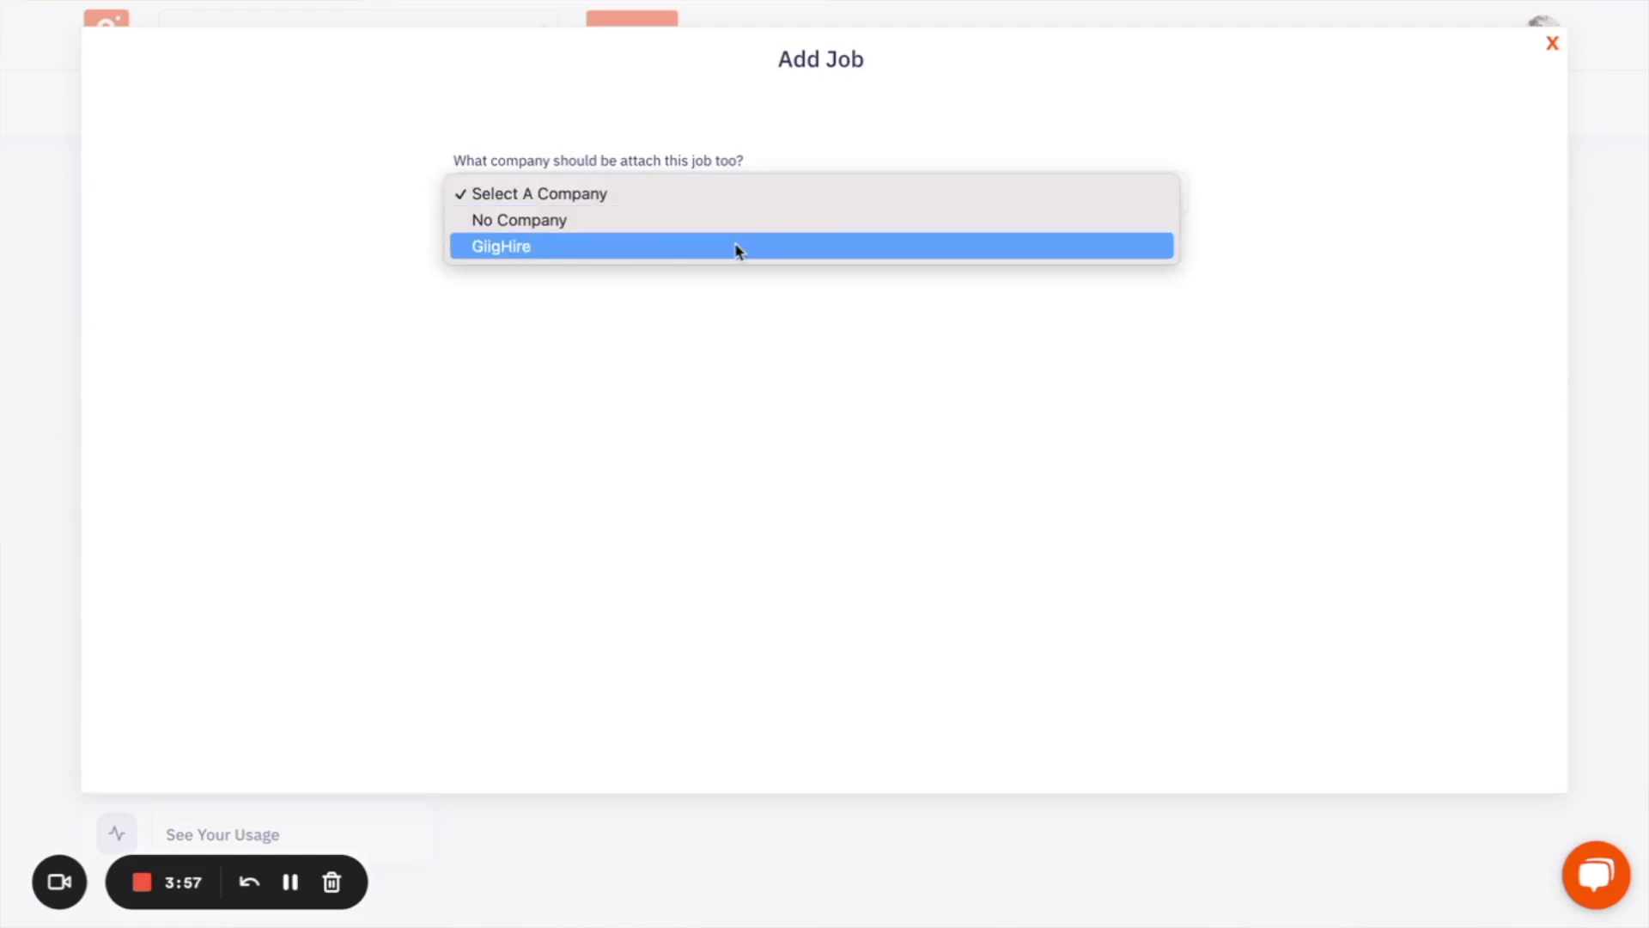
{"action": "left_click", "coordinate": [737, 247]}
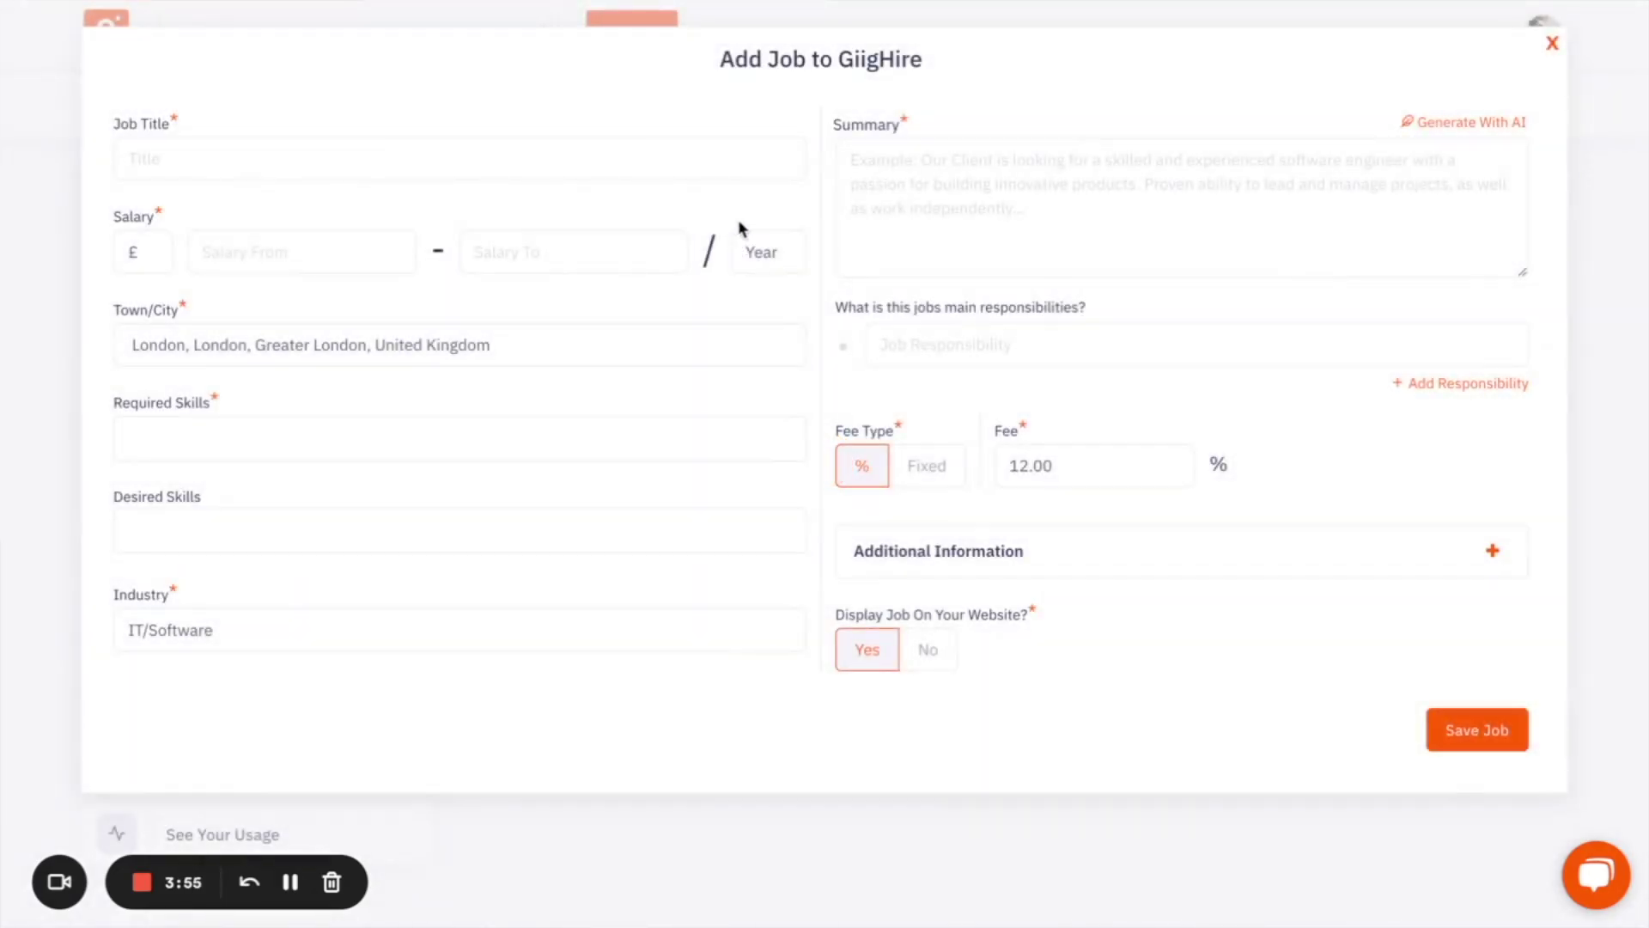
{"action": "left_click", "coordinate": [518, 161]}
{"action": "type", "text": ".Net Developer"}
{"action": "left_click", "coordinate": [367, 239]}
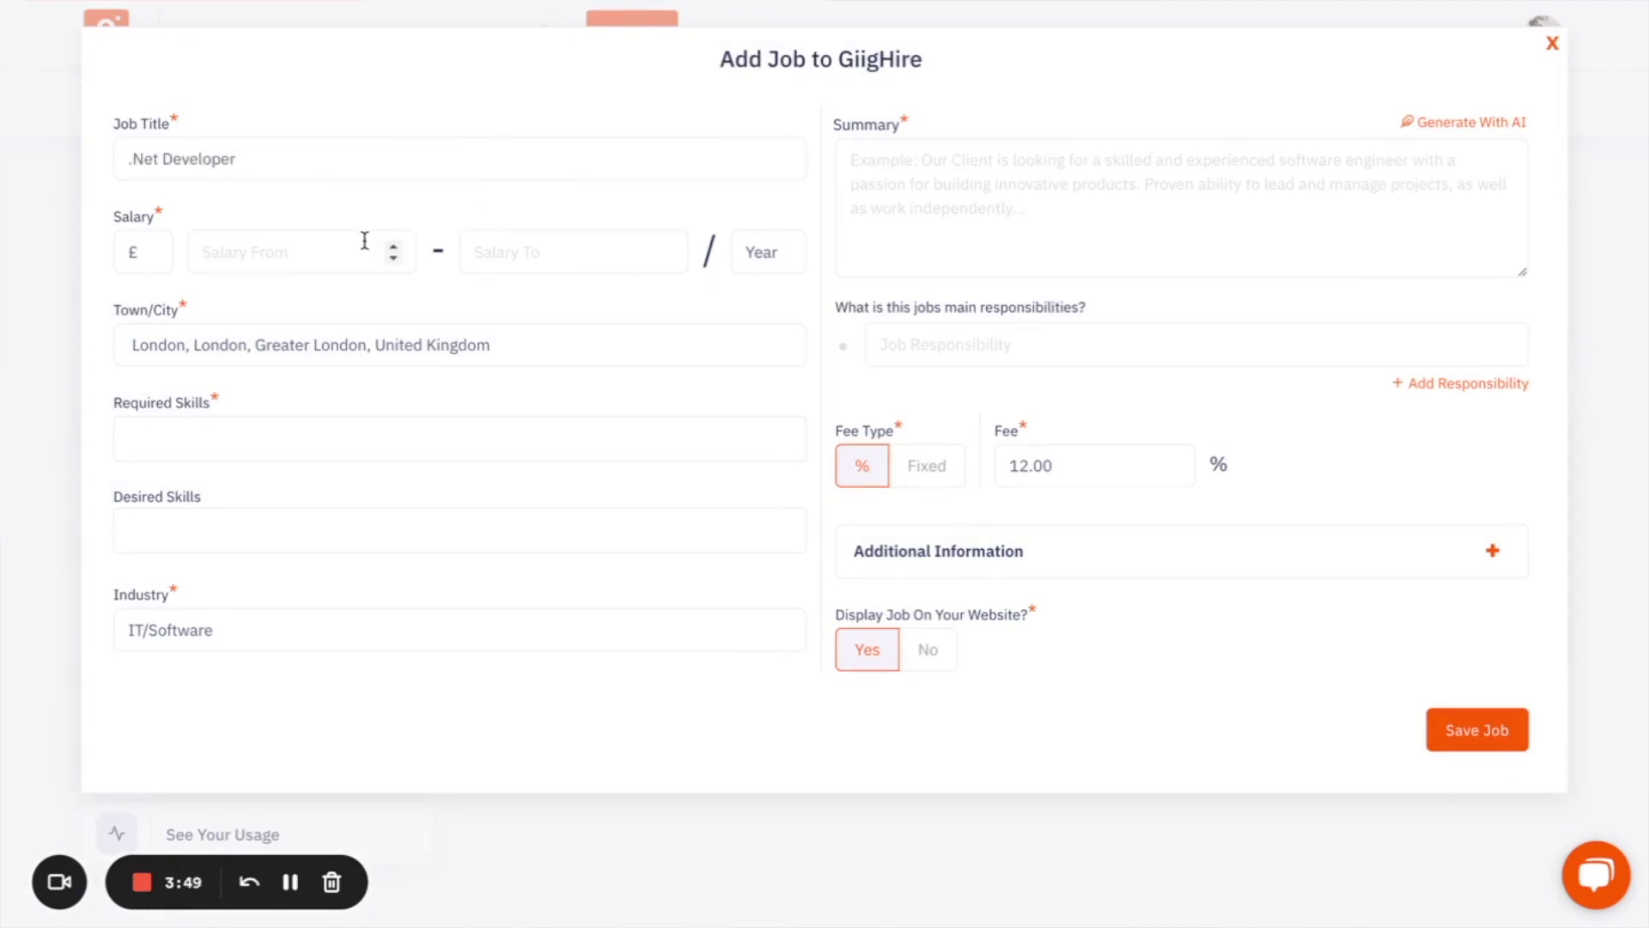
{"action": "type", "text": "45000"}
{"action": "key", "text": "Tab"}
{"action": "type", "text": "55"}
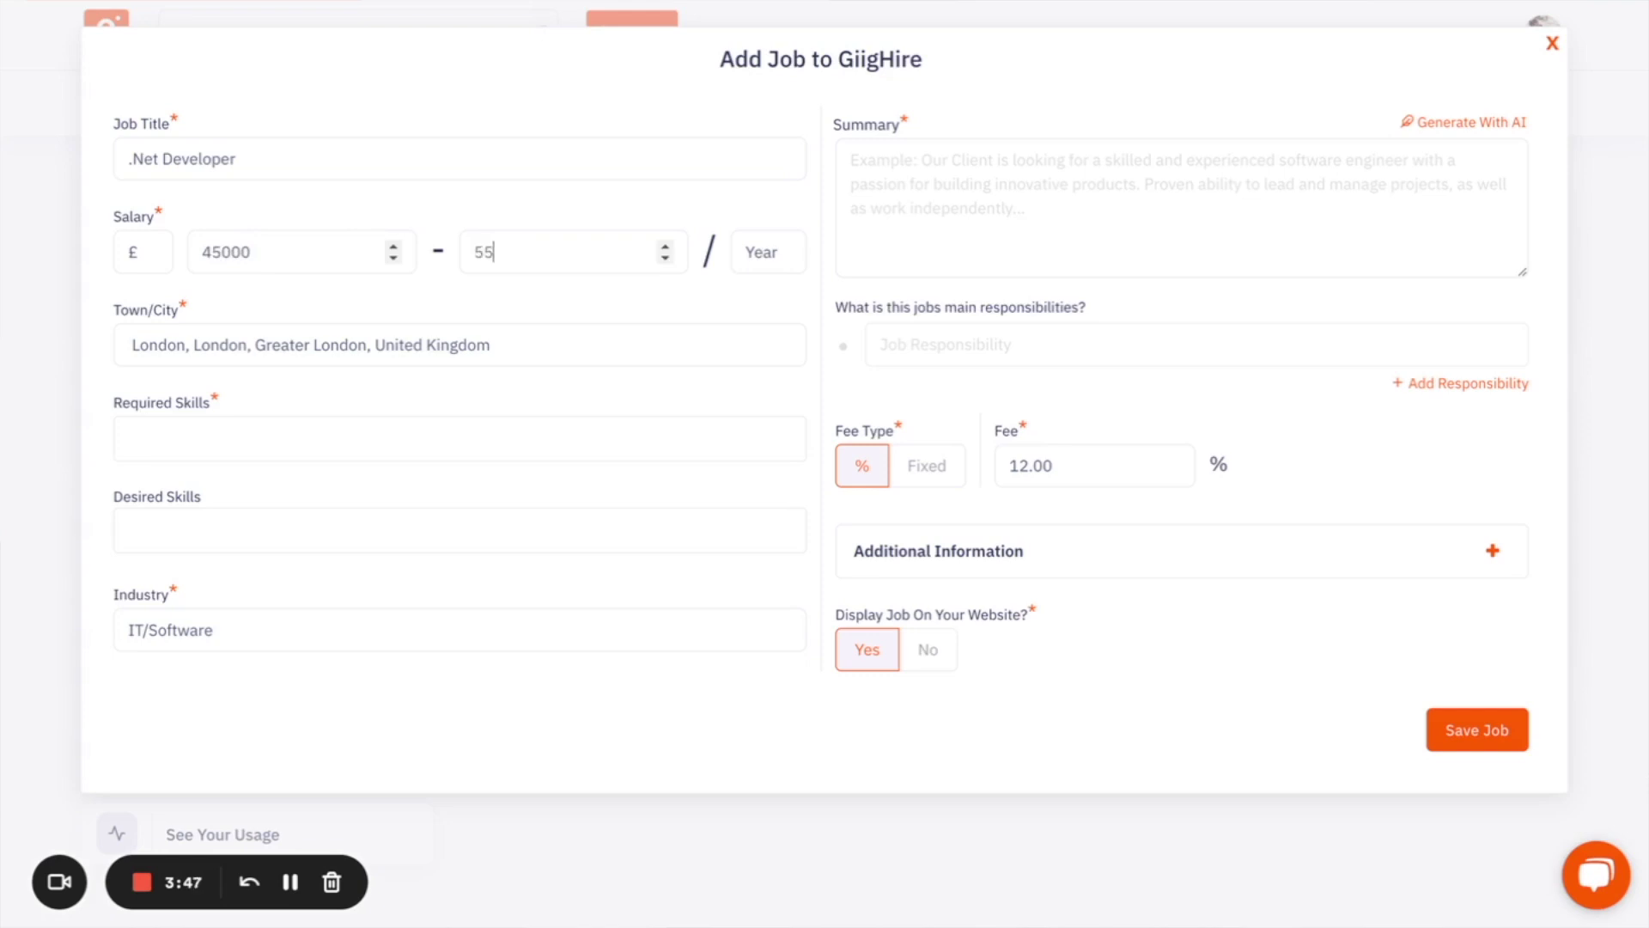
{"action": "type", "text": "000"}
Add .Net, Sql and HTML as the job's required skills.
{"action": "left_click", "coordinate": [301, 429]}
{"action": "type", "text": ".Net"}
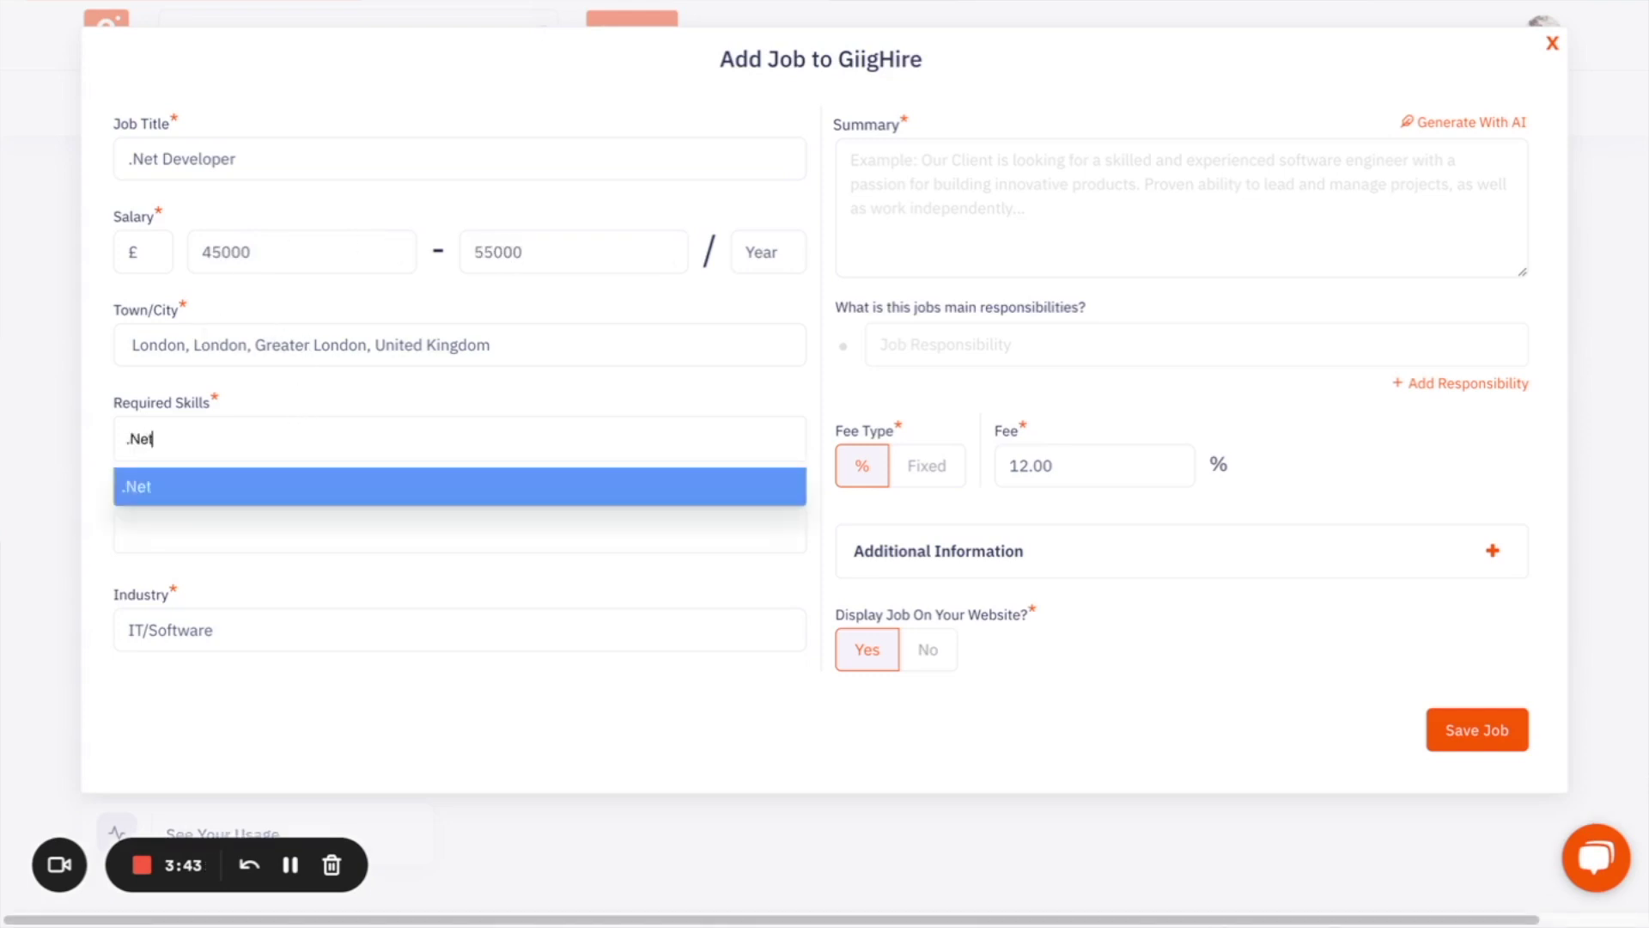
{"action": "key", "text": "Return"}
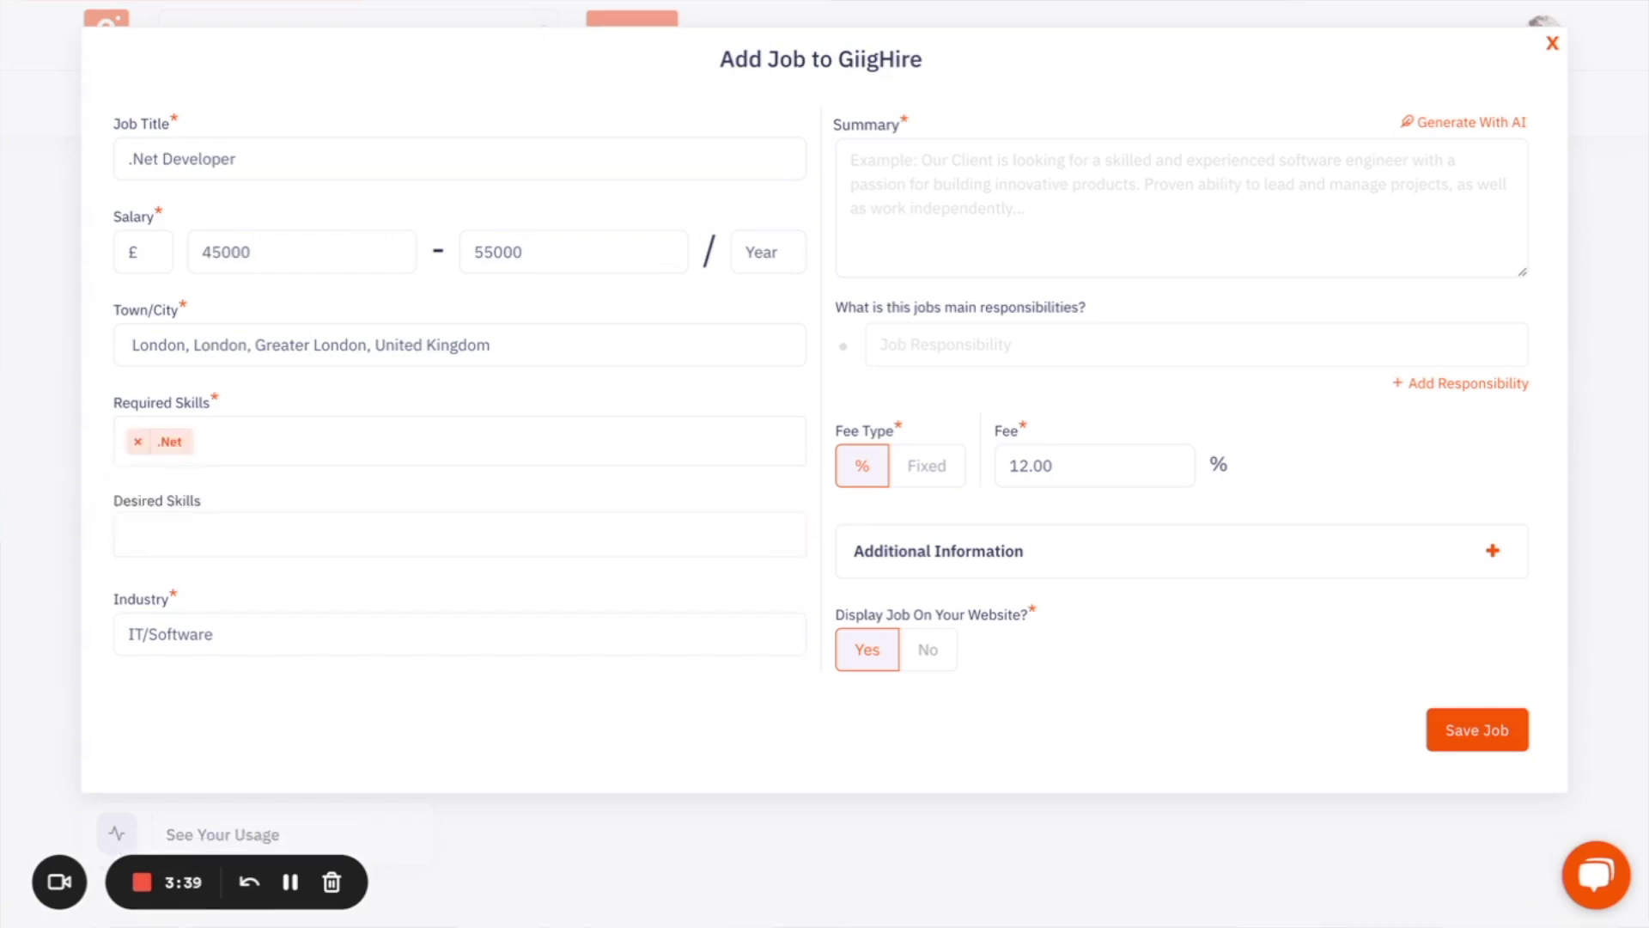
{"action": "type", "text": "Sql"}
{"action": "key", "text": "Return"}
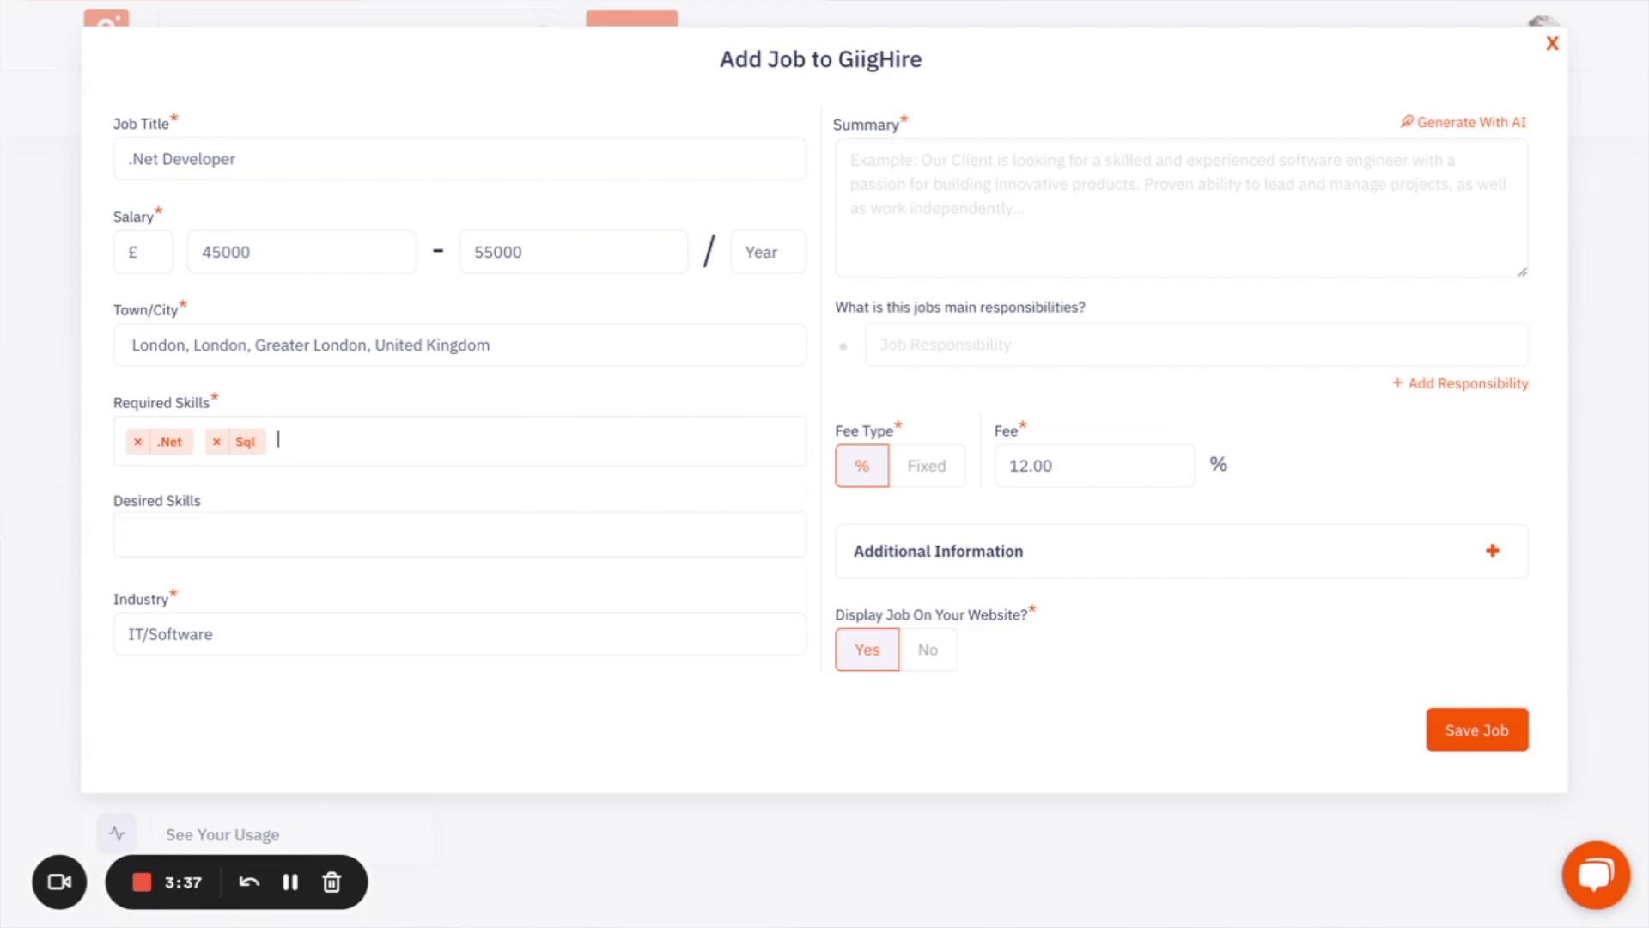
{"action": "type", "text": "HT"}
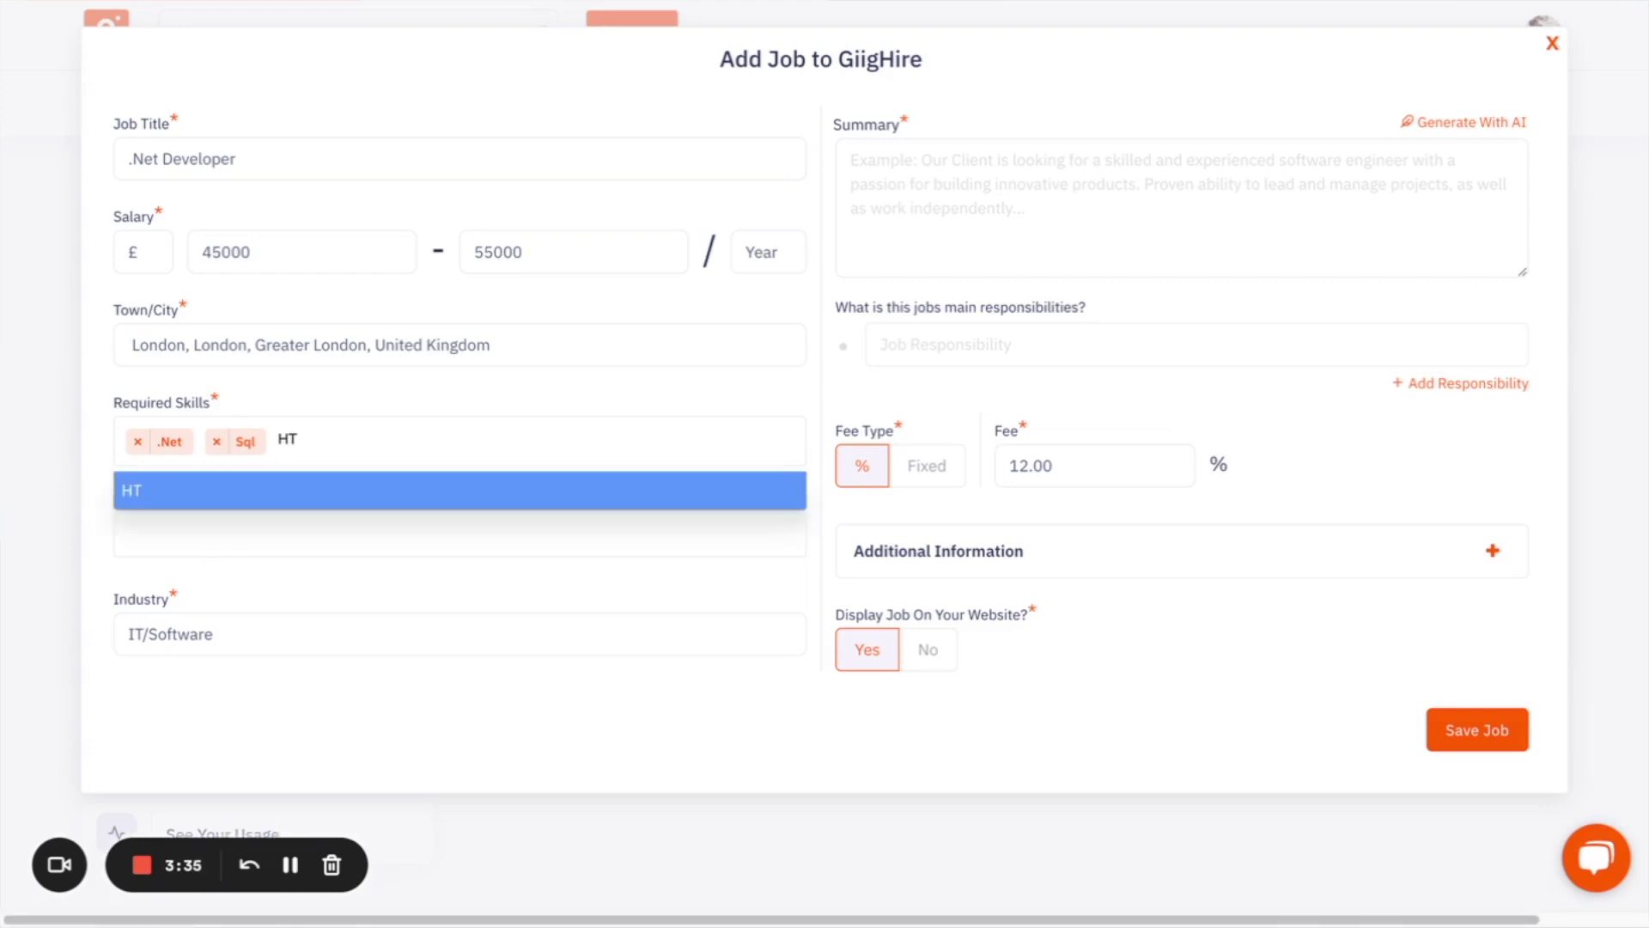
{"action": "type", "text": "ML"}
{"action": "key", "text": "Return"}
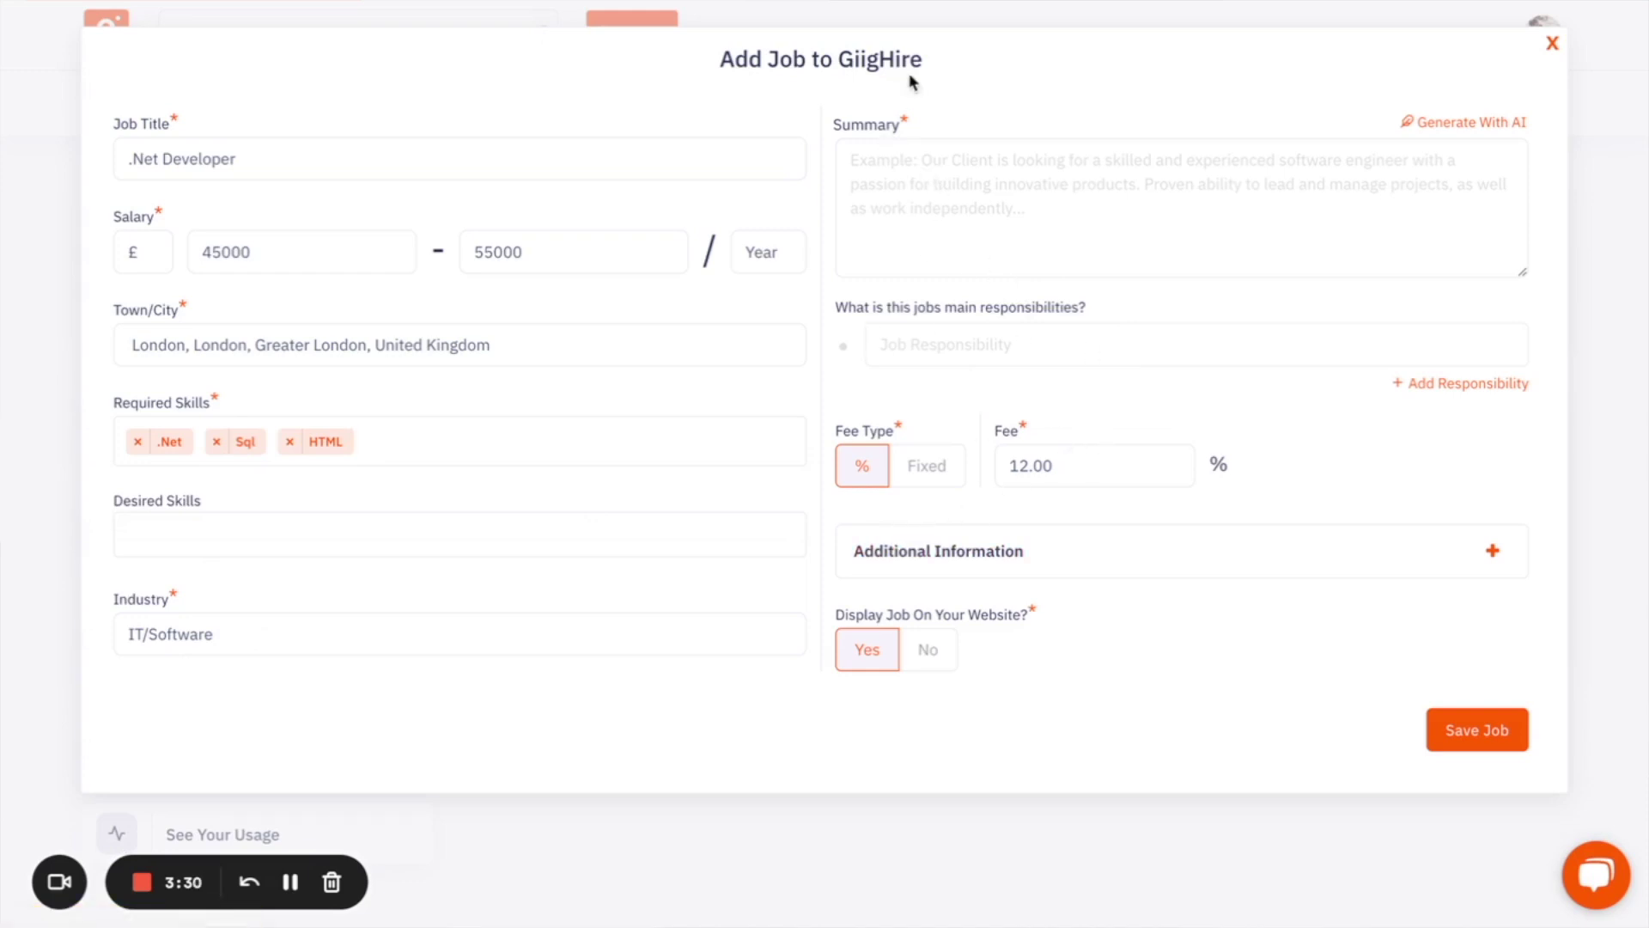
Generate the job summary with AI and dismiss the credit notice.
{"action": "left_click", "coordinate": [1491, 127]}
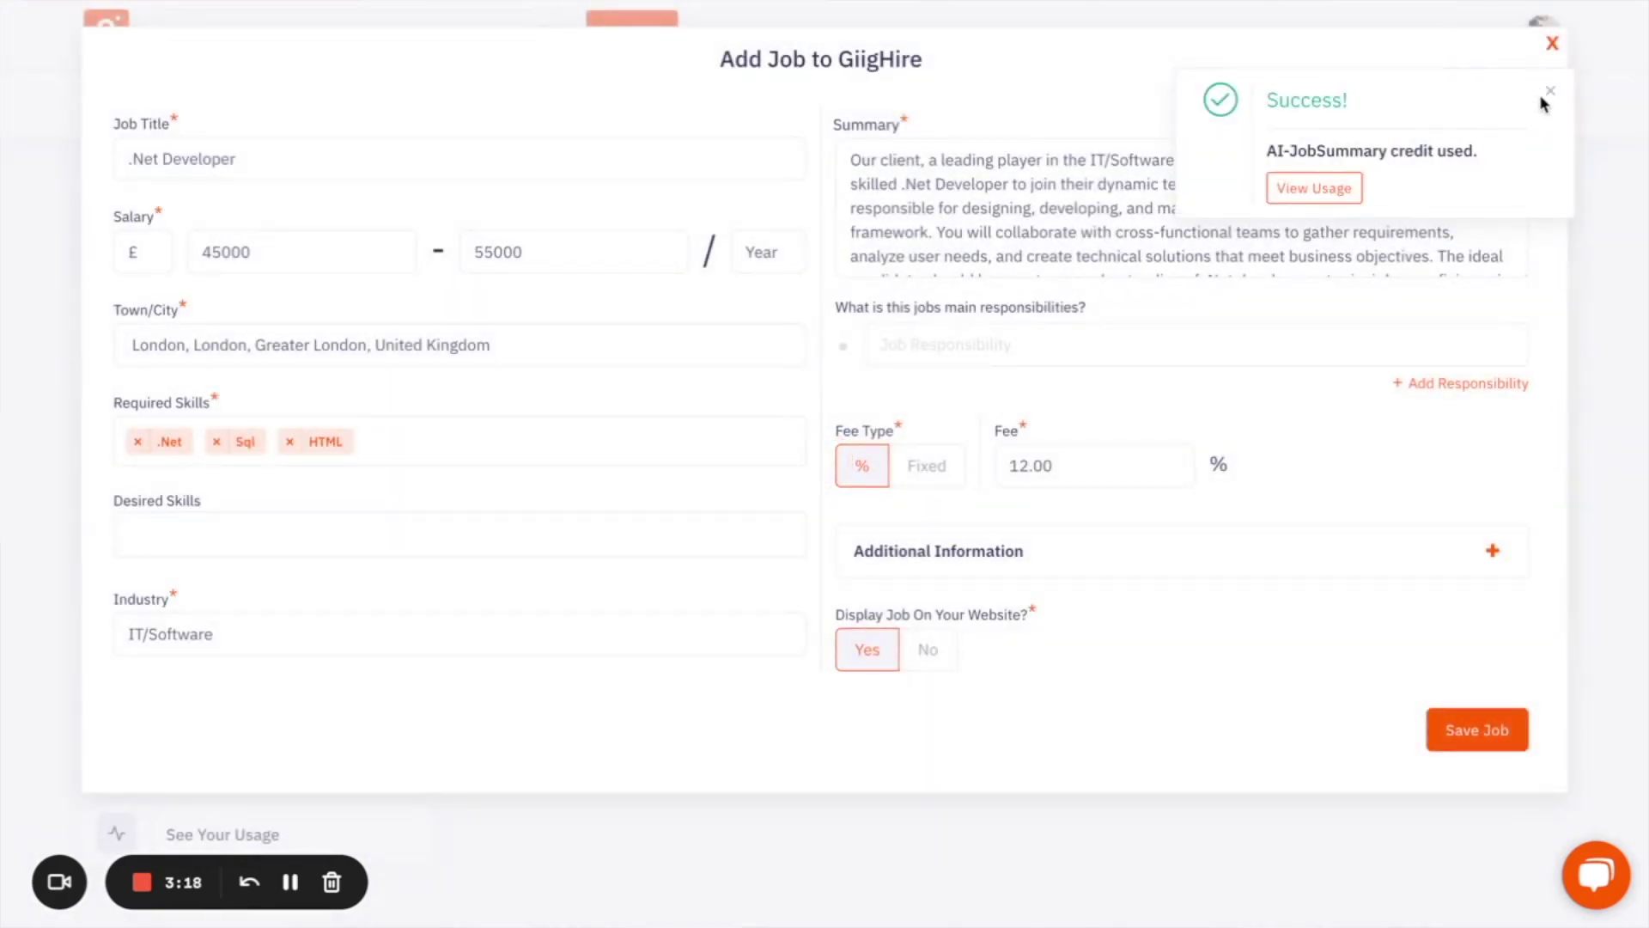
{"action": "left_click", "coordinate": [1549, 93]}
{"action": "scroll", "coordinate": [1066, 174], "scroll_direction": "down", "scroll_amount": 5}
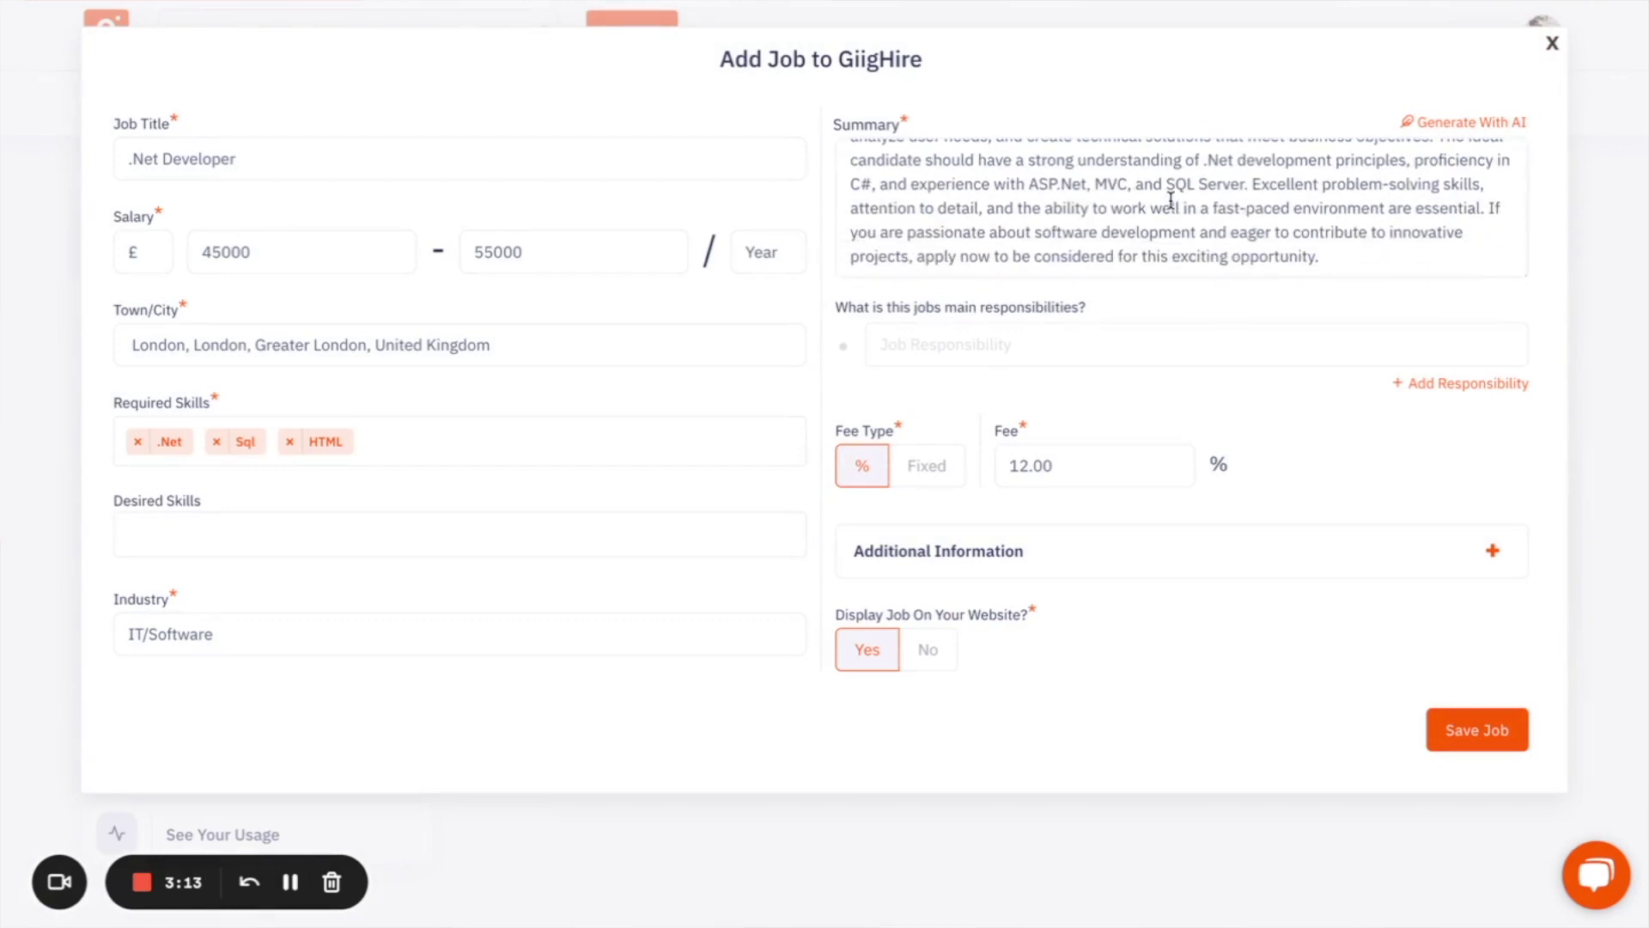
{"action": "scroll", "coordinate": [1170, 200], "scroll_direction": "up", "scroll_amount": 2}
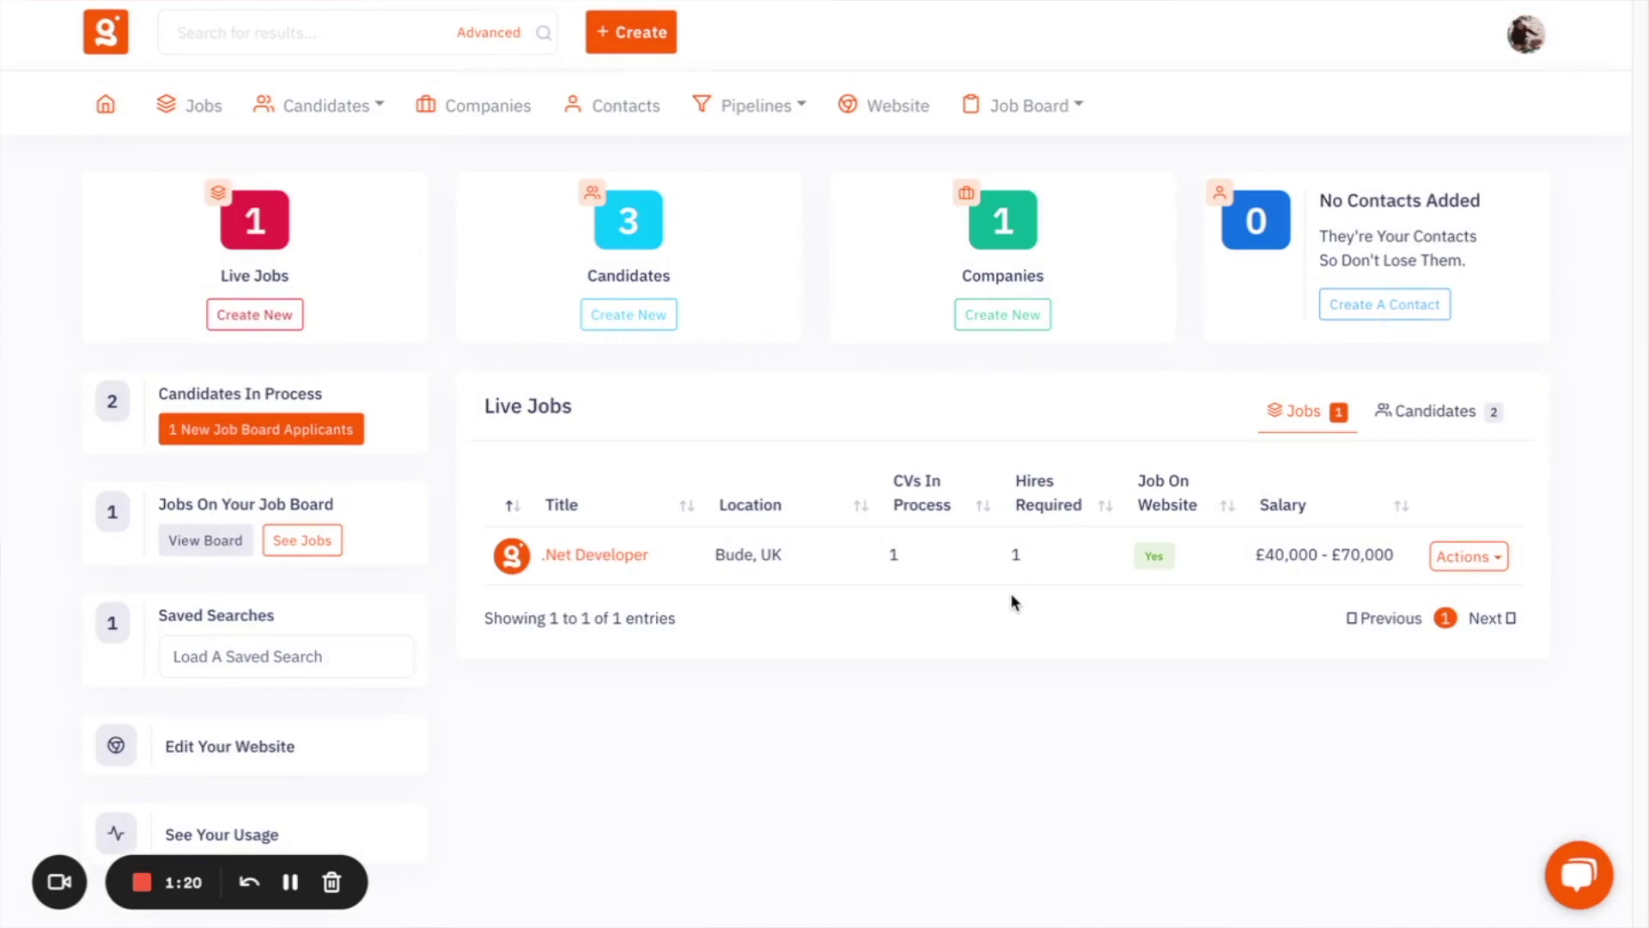
Start submitting a candidate's CV to the .Net Developer job.
{"action": "left_click", "coordinate": [1461, 558]}
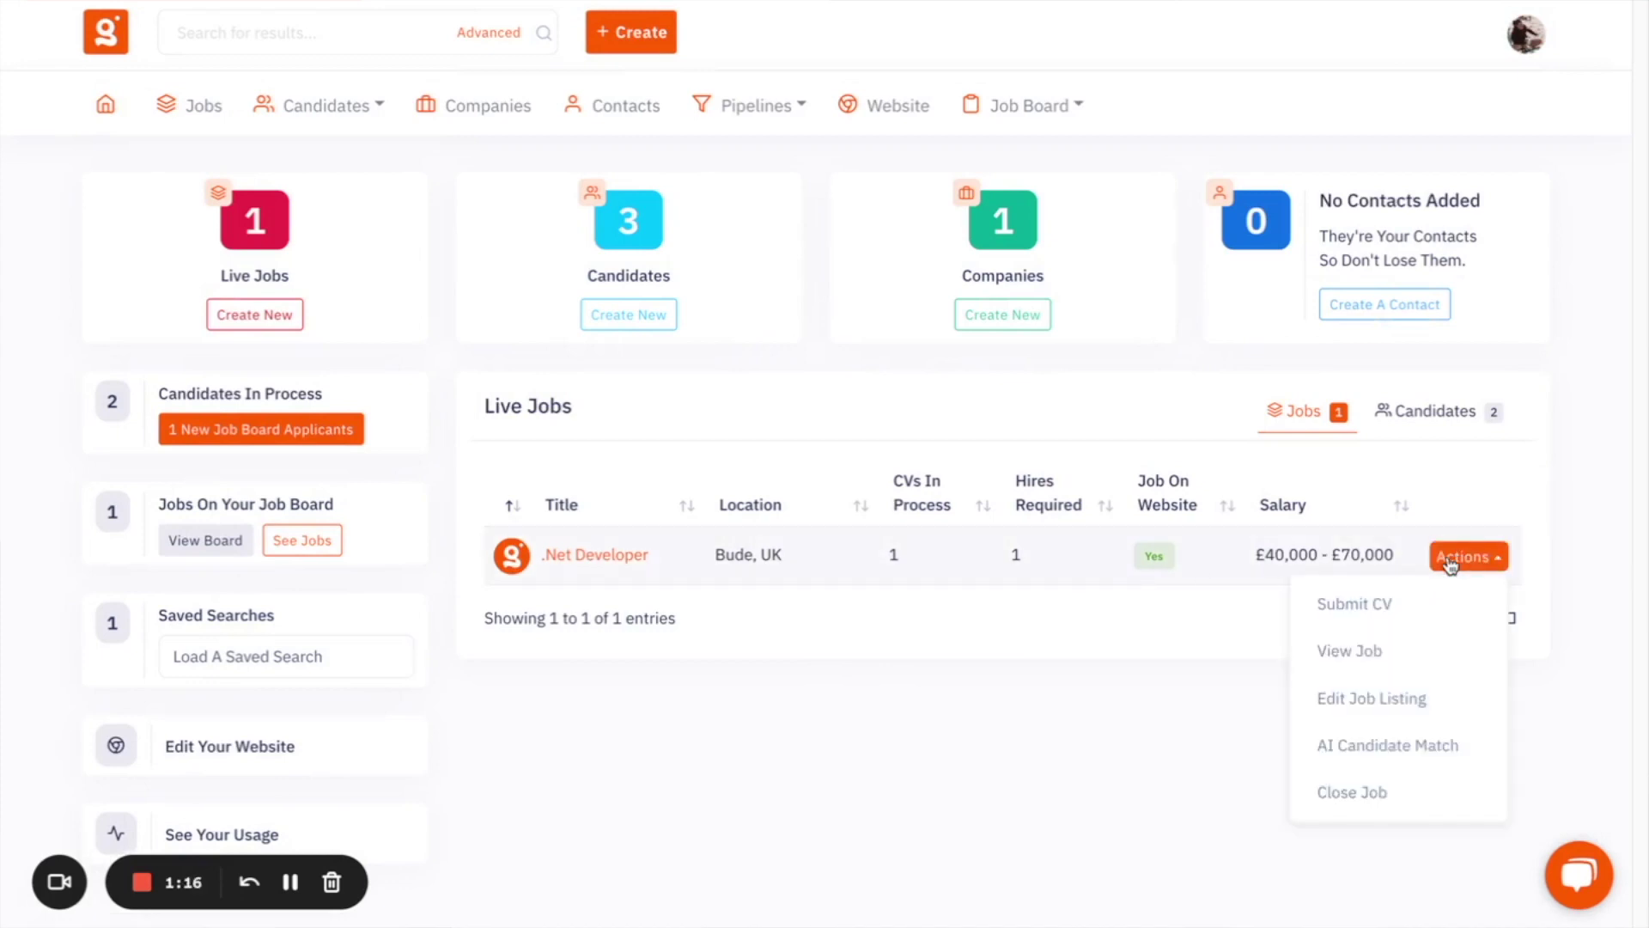
{"action": "left_click", "coordinate": [1428, 593]}
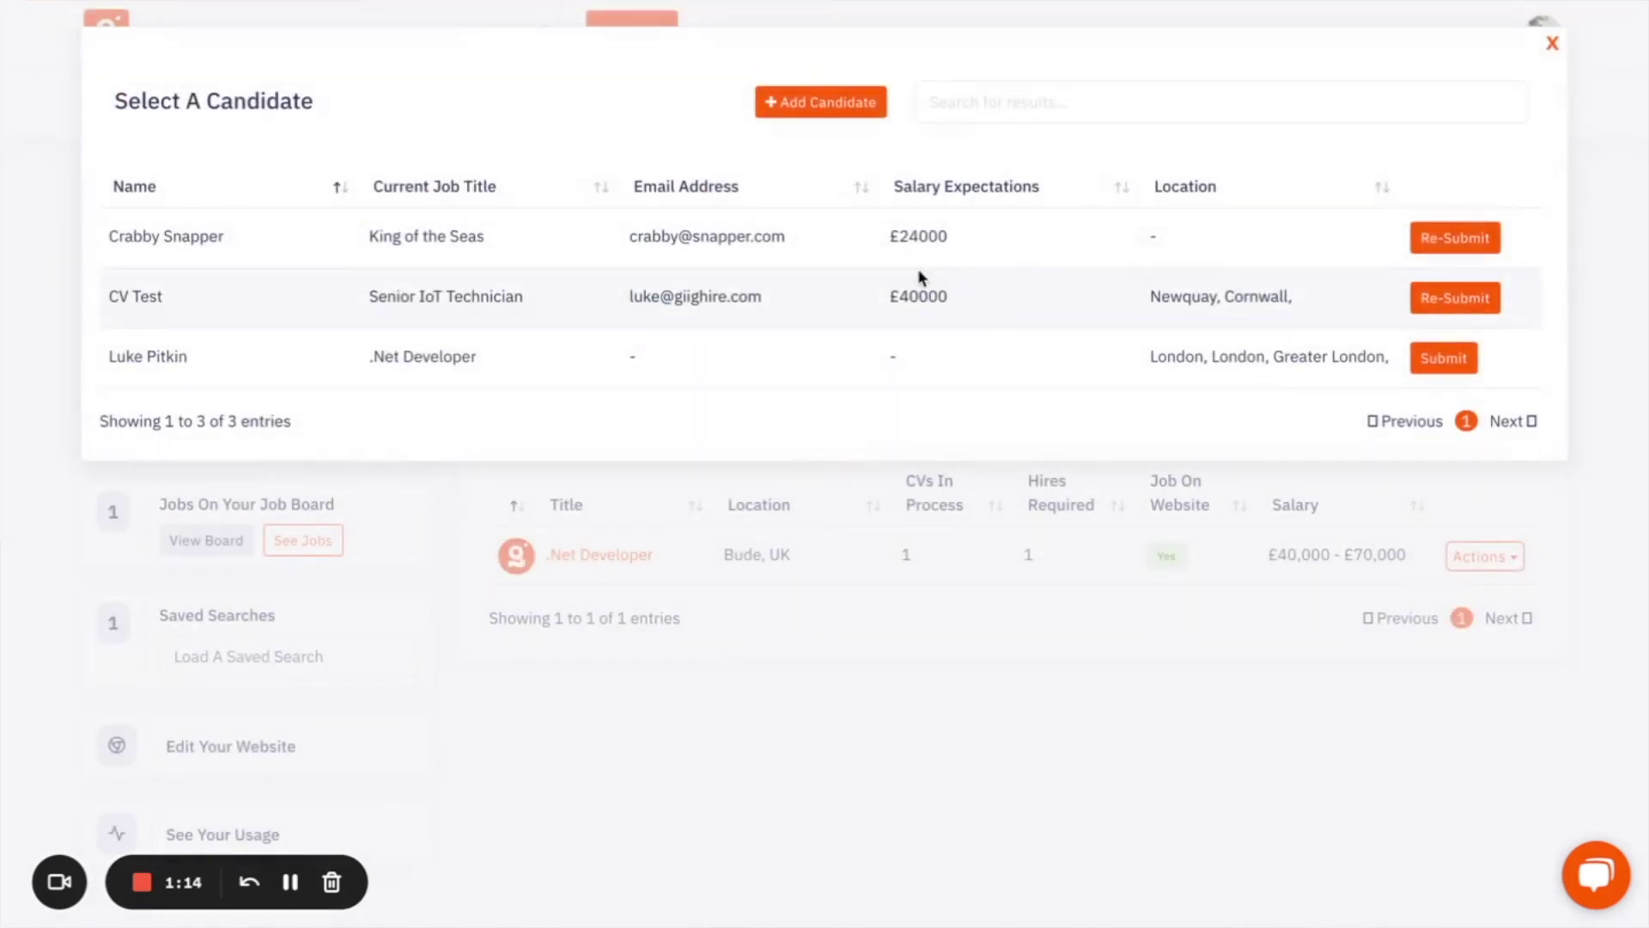
{"action": "left_click", "coordinate": [1460, 361]}
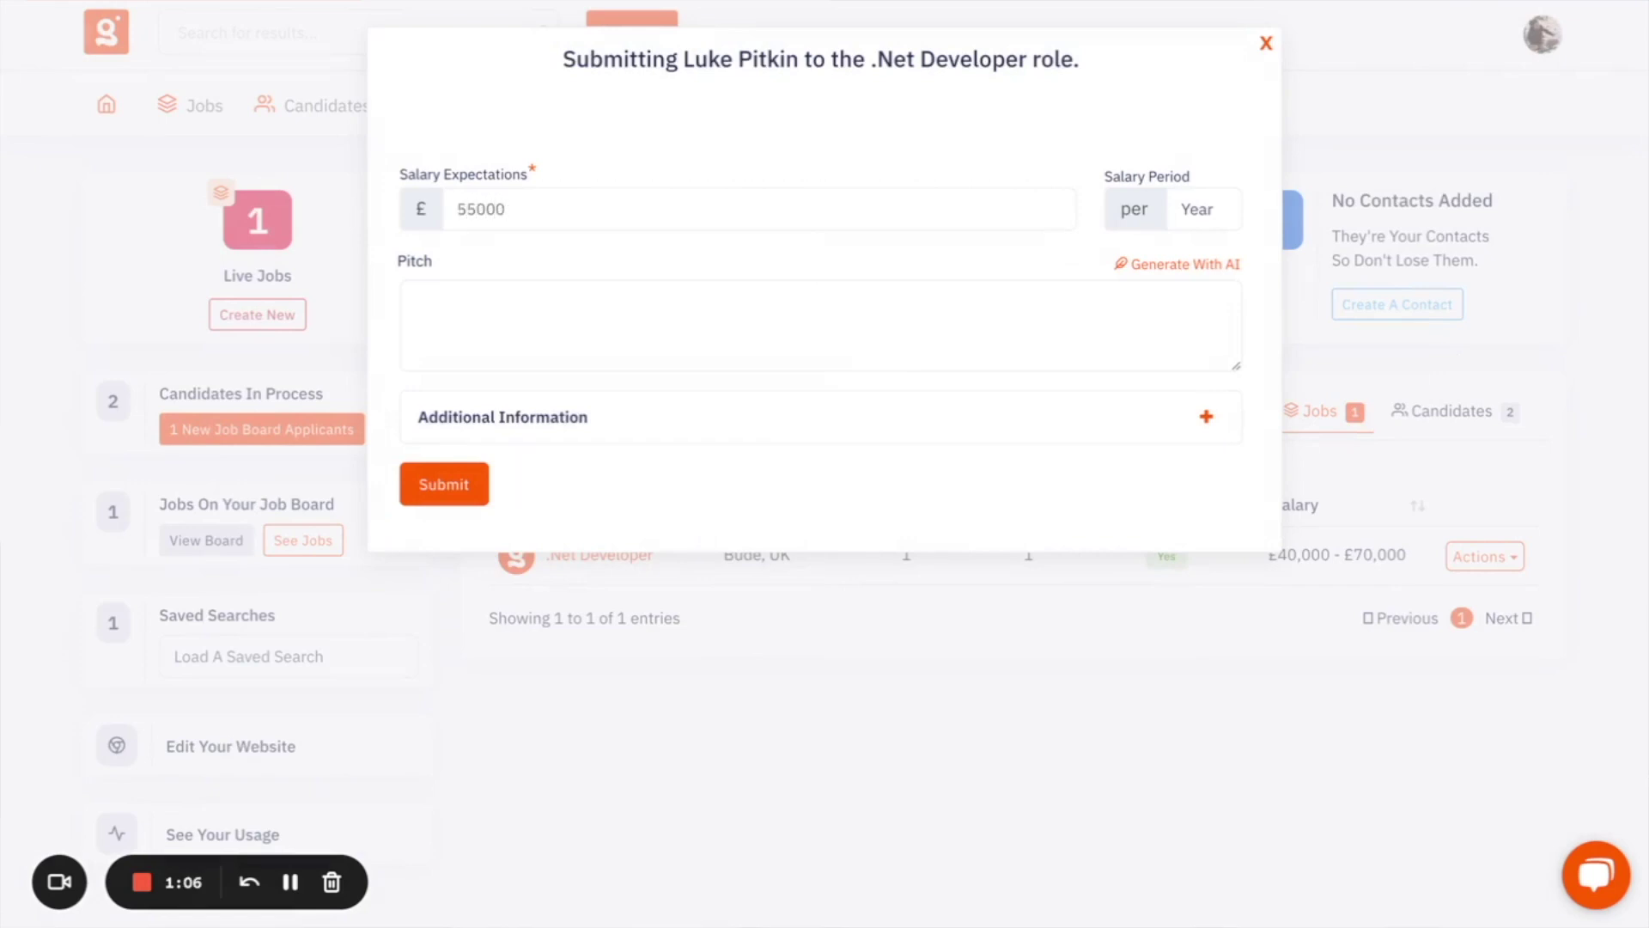
Have AI write the candidate's pitch for the submission.
{"action": "left_click", "coordinate": [1156, 268]}
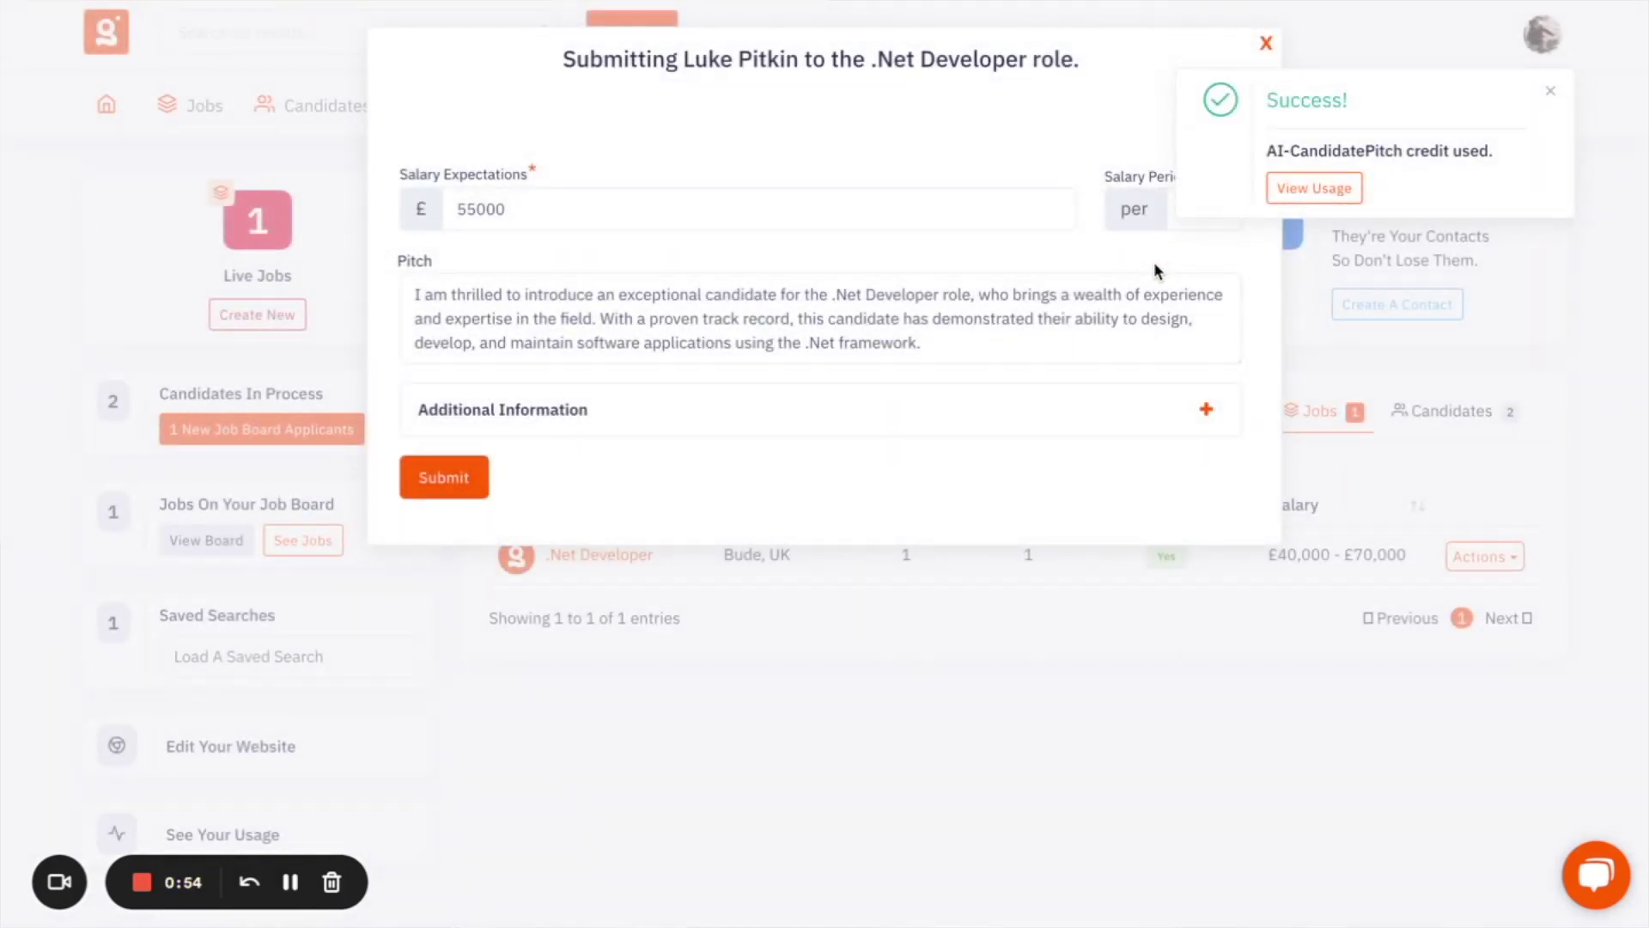
{"action": "scroll", "coordinate": [1072, 318], "scroll_direction": "down", "scroll_amount": 1}
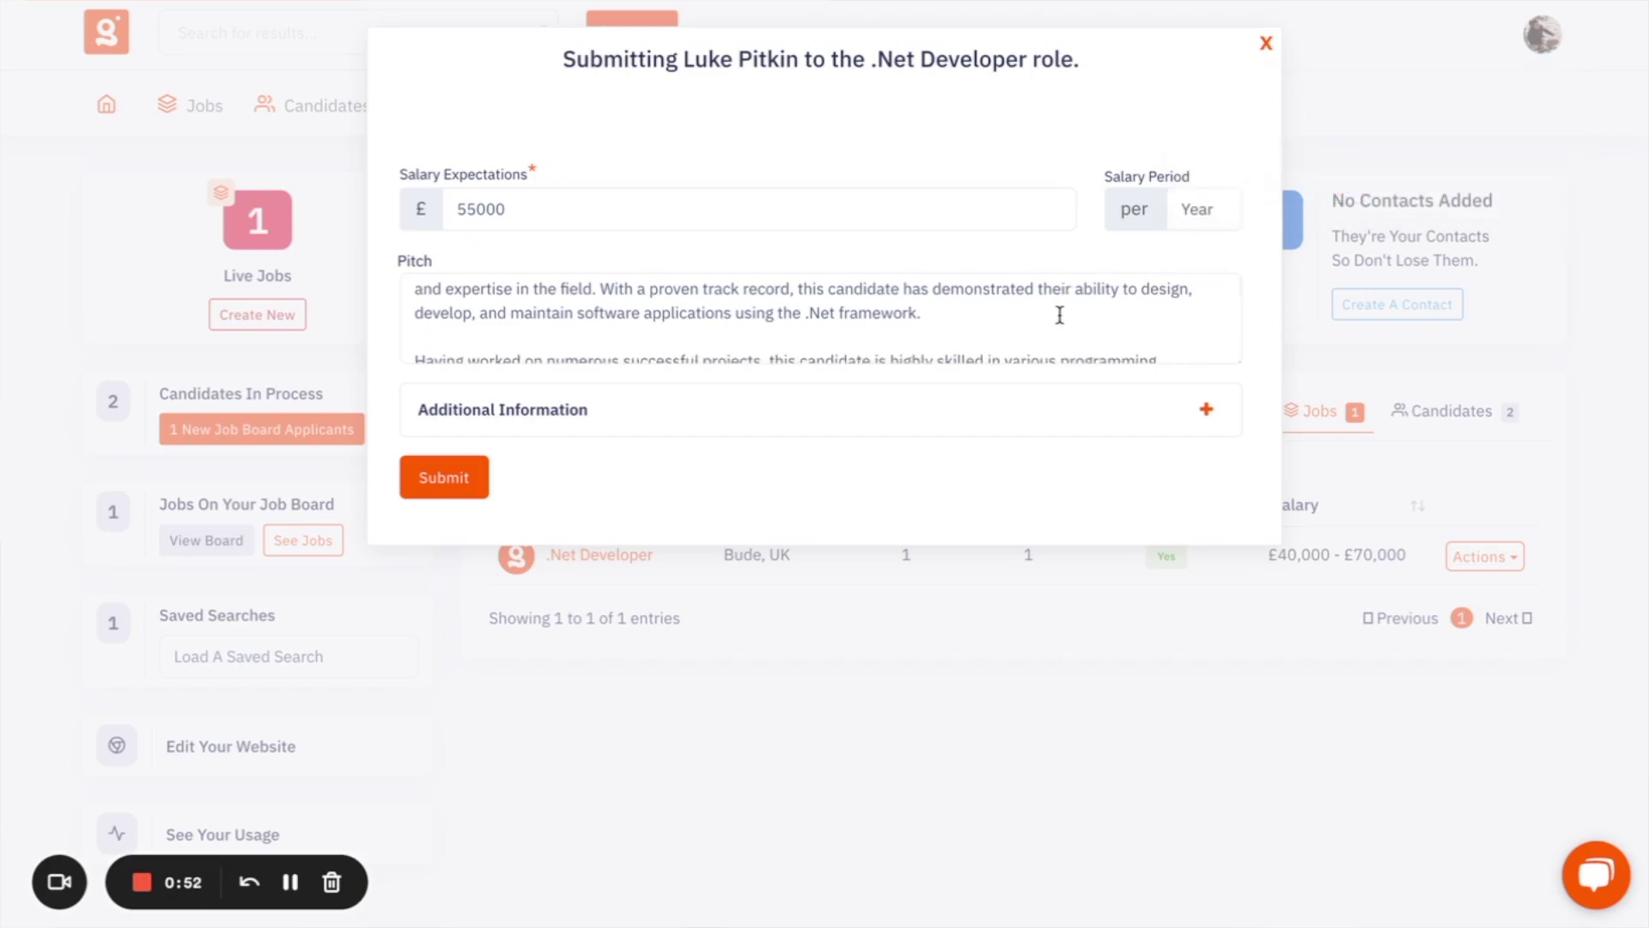
{"action": "scroll", "coordinate": [1059, 315], "scroll_direction": "down", "scroll_amount": 3}
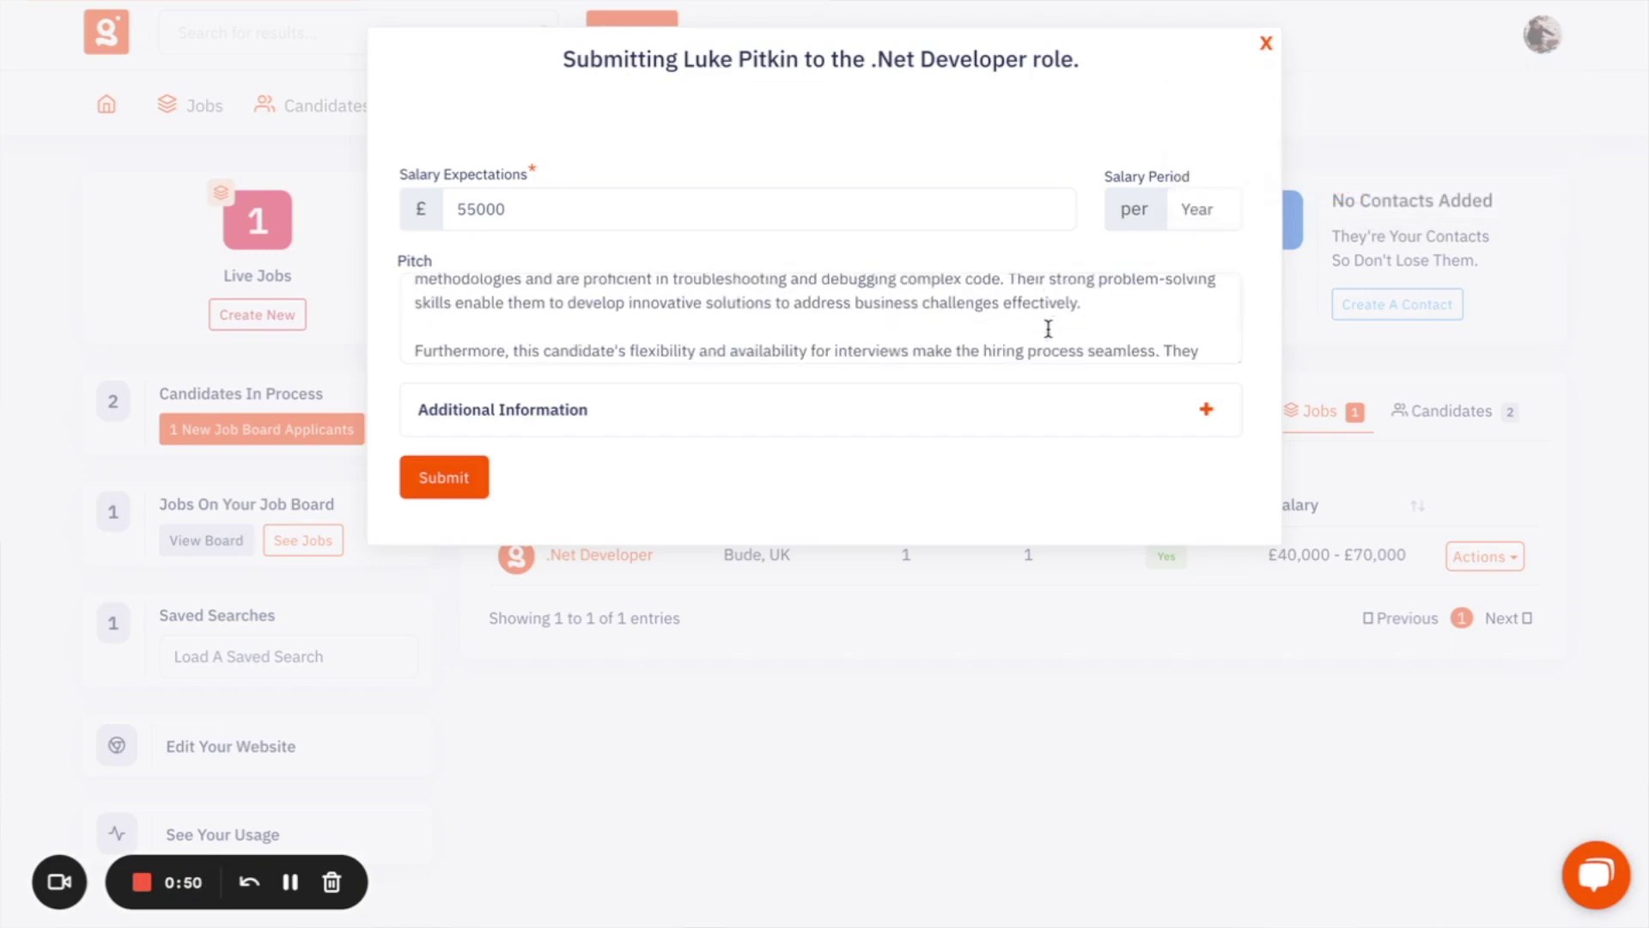
{"action": "scroll", "coordinate": [1048, 329], "scroll_direction": "down", "scroll_amount": 3}
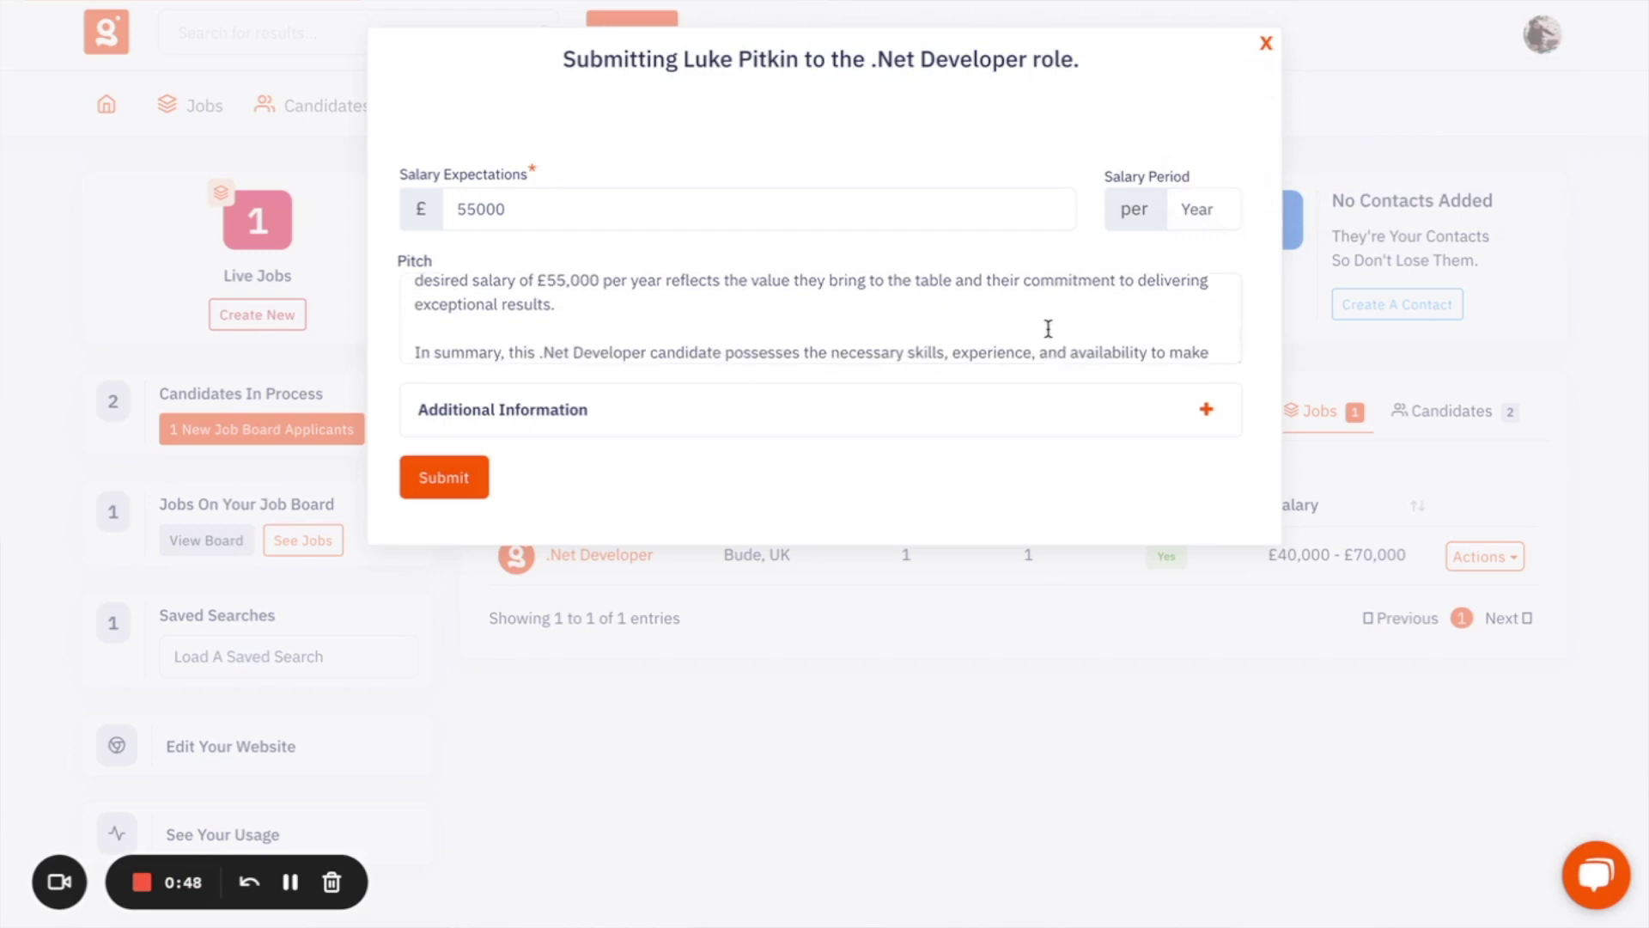
{"action": "scroll", "coordinate": [1048, 329], "scroll_direction": "down", "scroll_amount": 2}
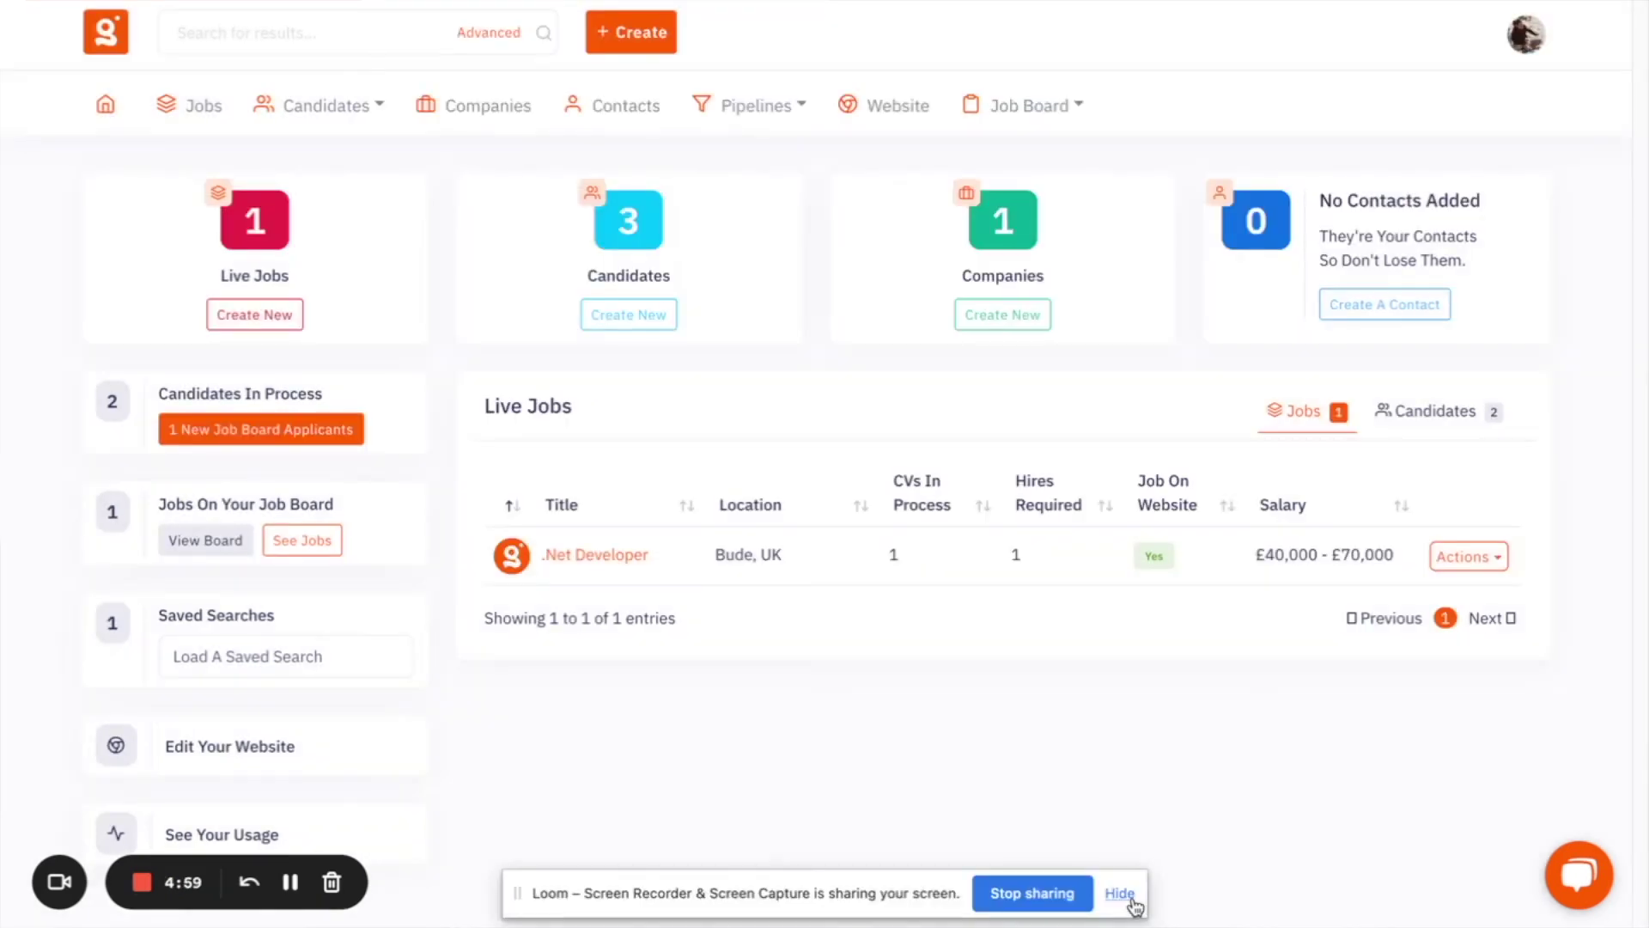
Go to the Website creator and choose the Multi-Page layout.
{"action": "left_click", "coordinate": [1120, 893]}
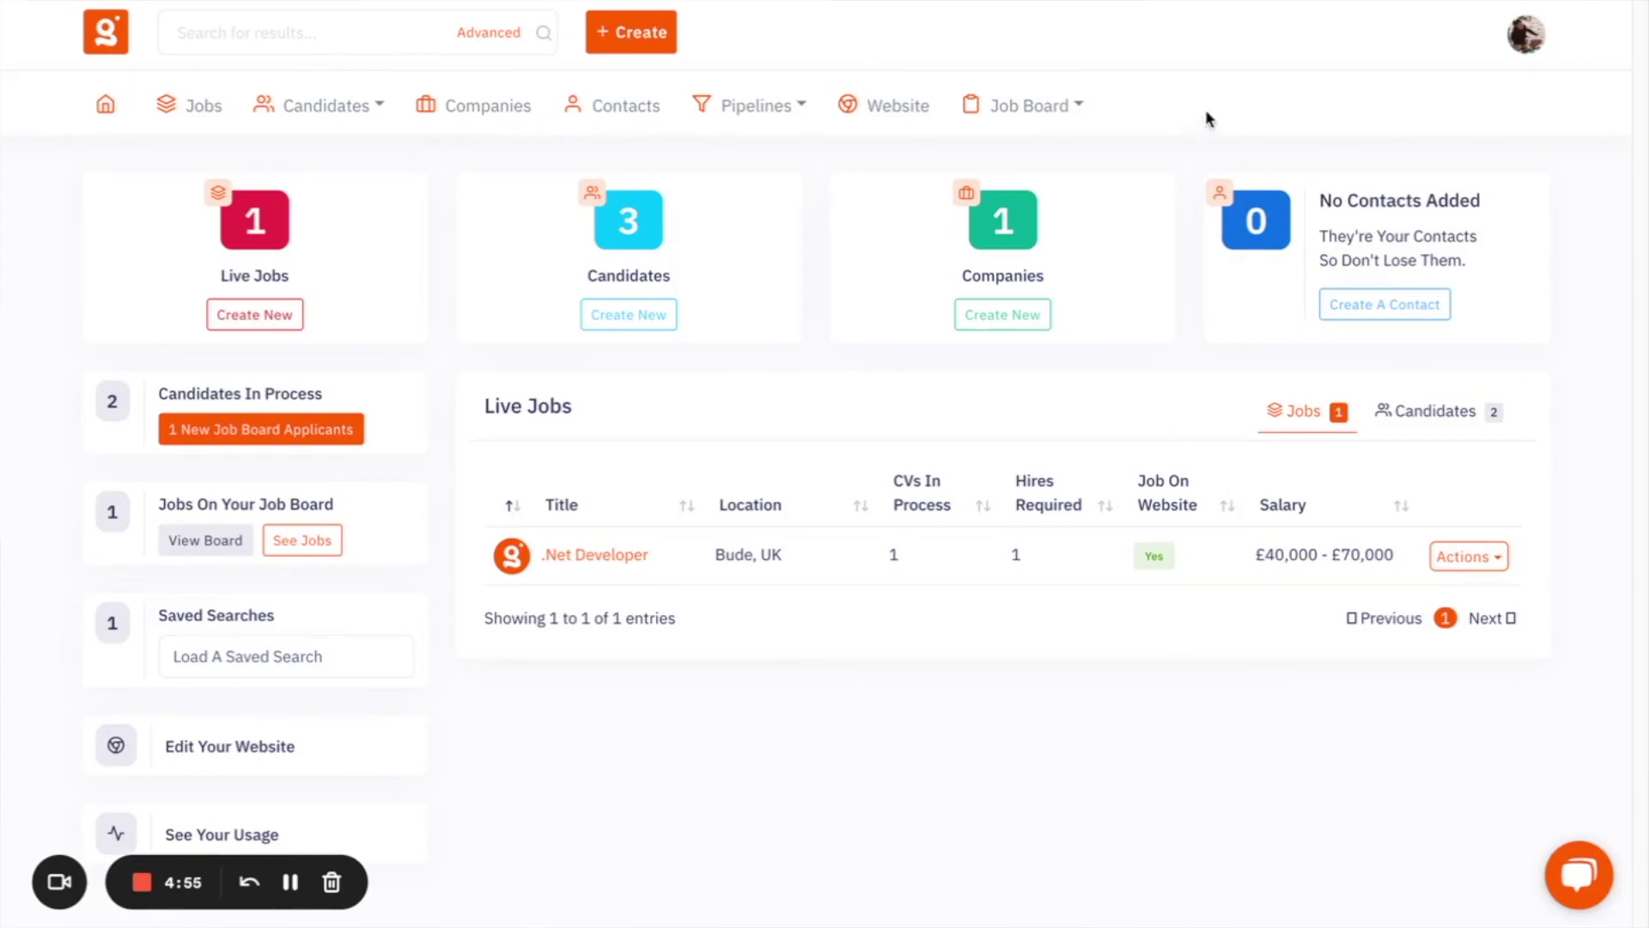
{"action": "left_click", "coordinate": [903, 109]}
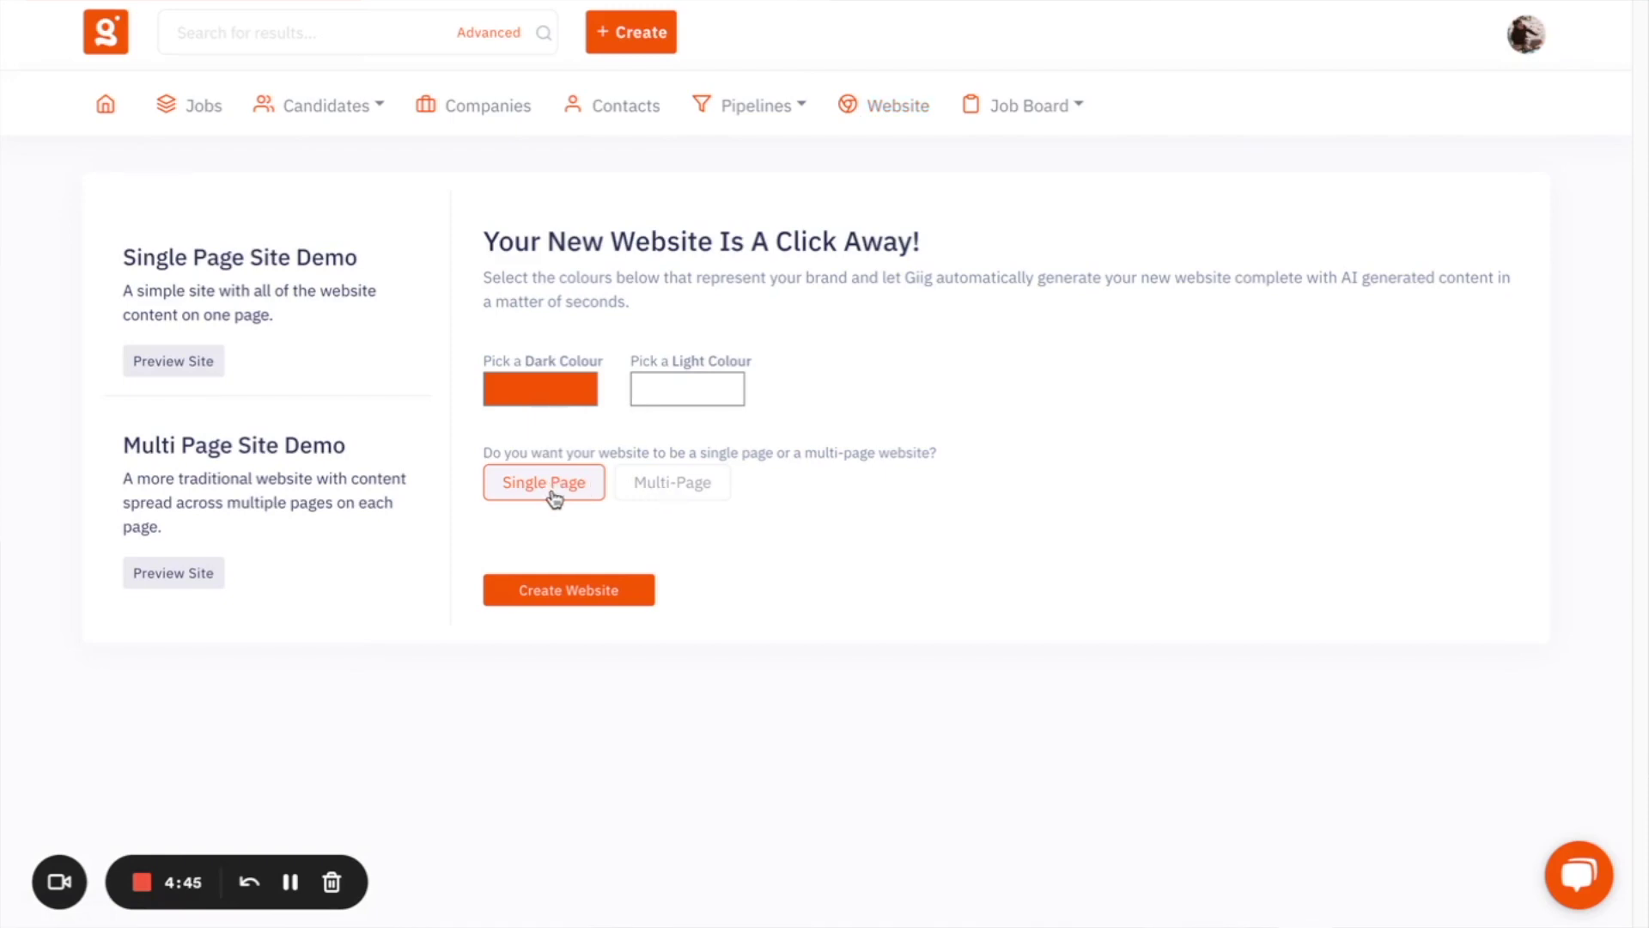
{"action": "left_click", "coordinate": [684, 506]}
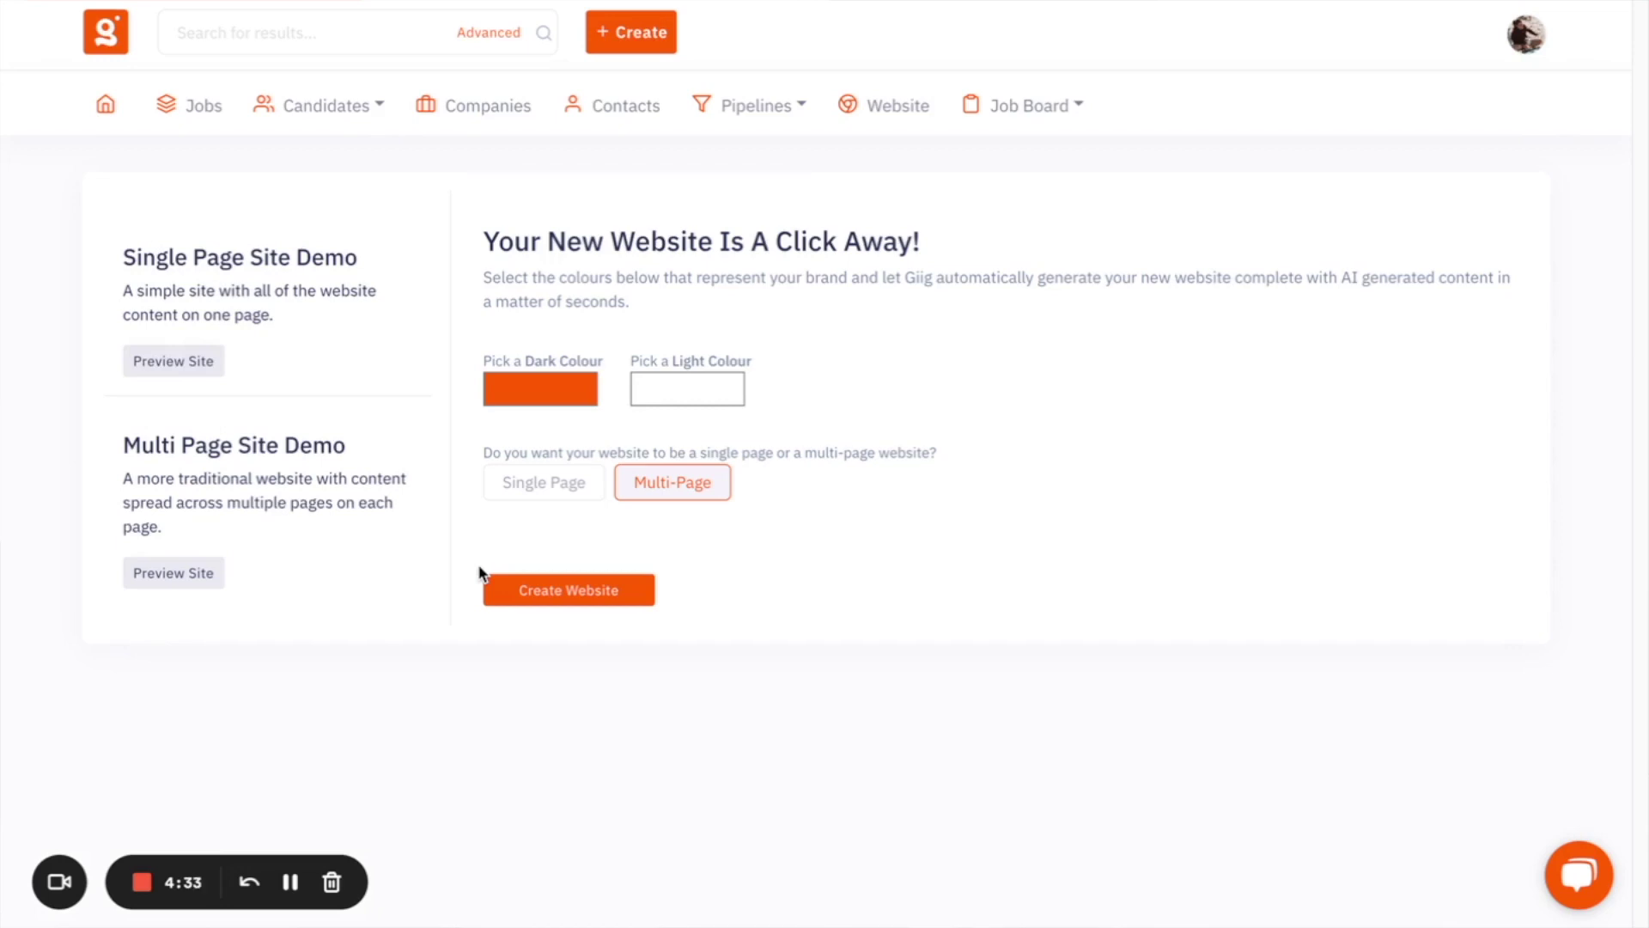
{"action": "left_click", "coordinate": [599, 592]}
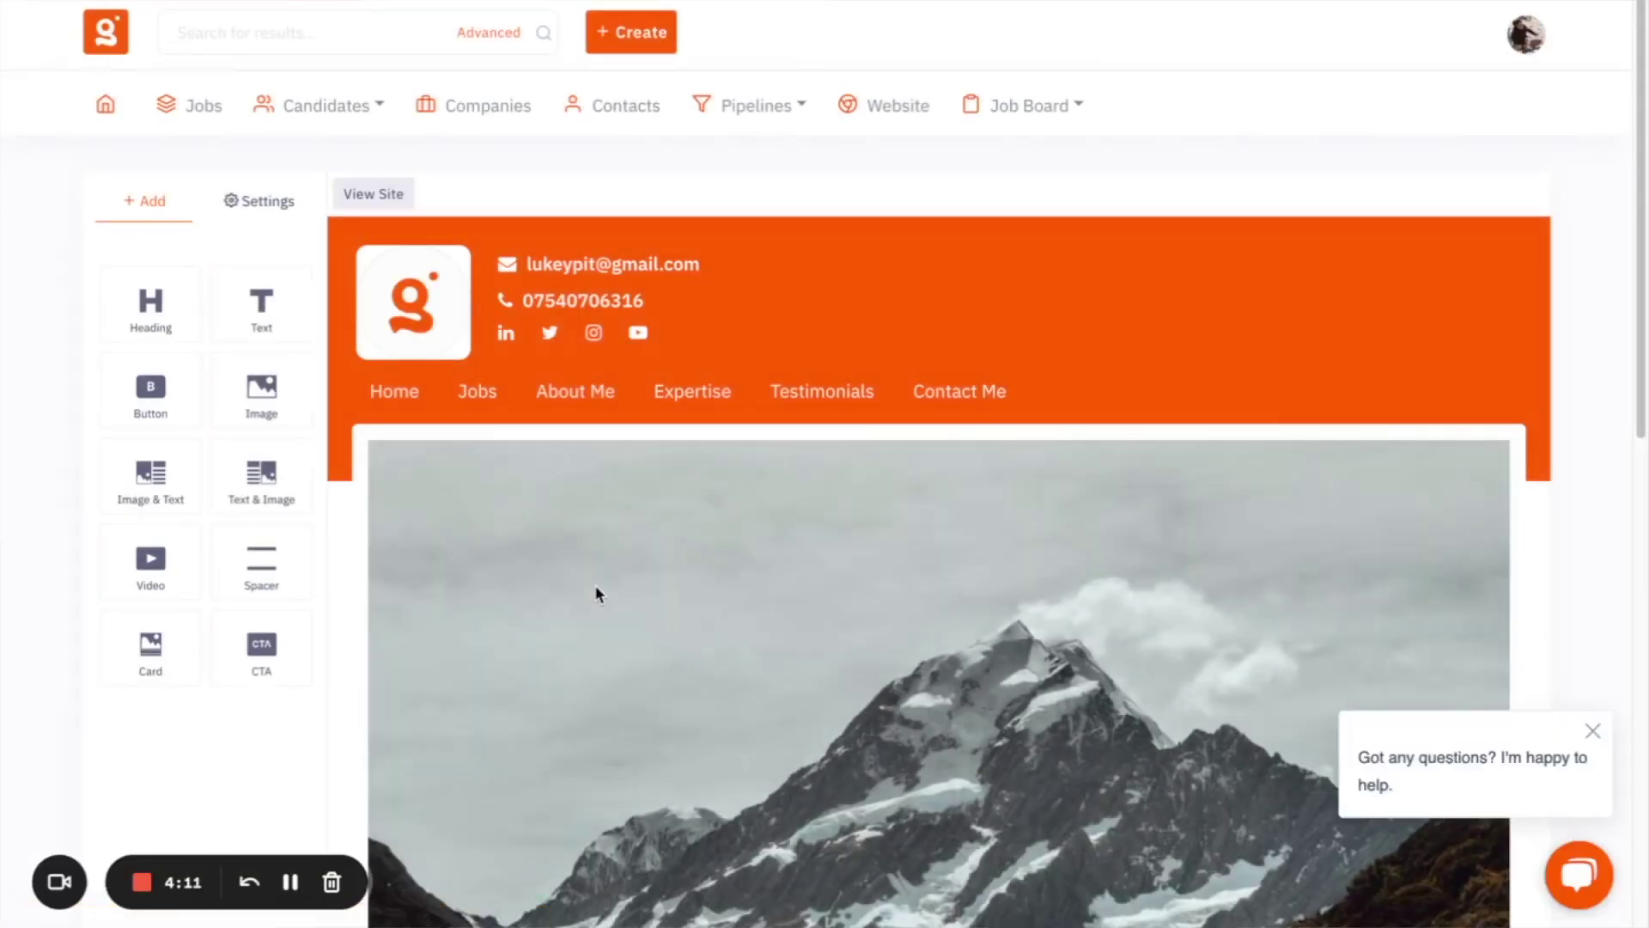
{"action": "left_click", "coordinate": [1593, 730]}
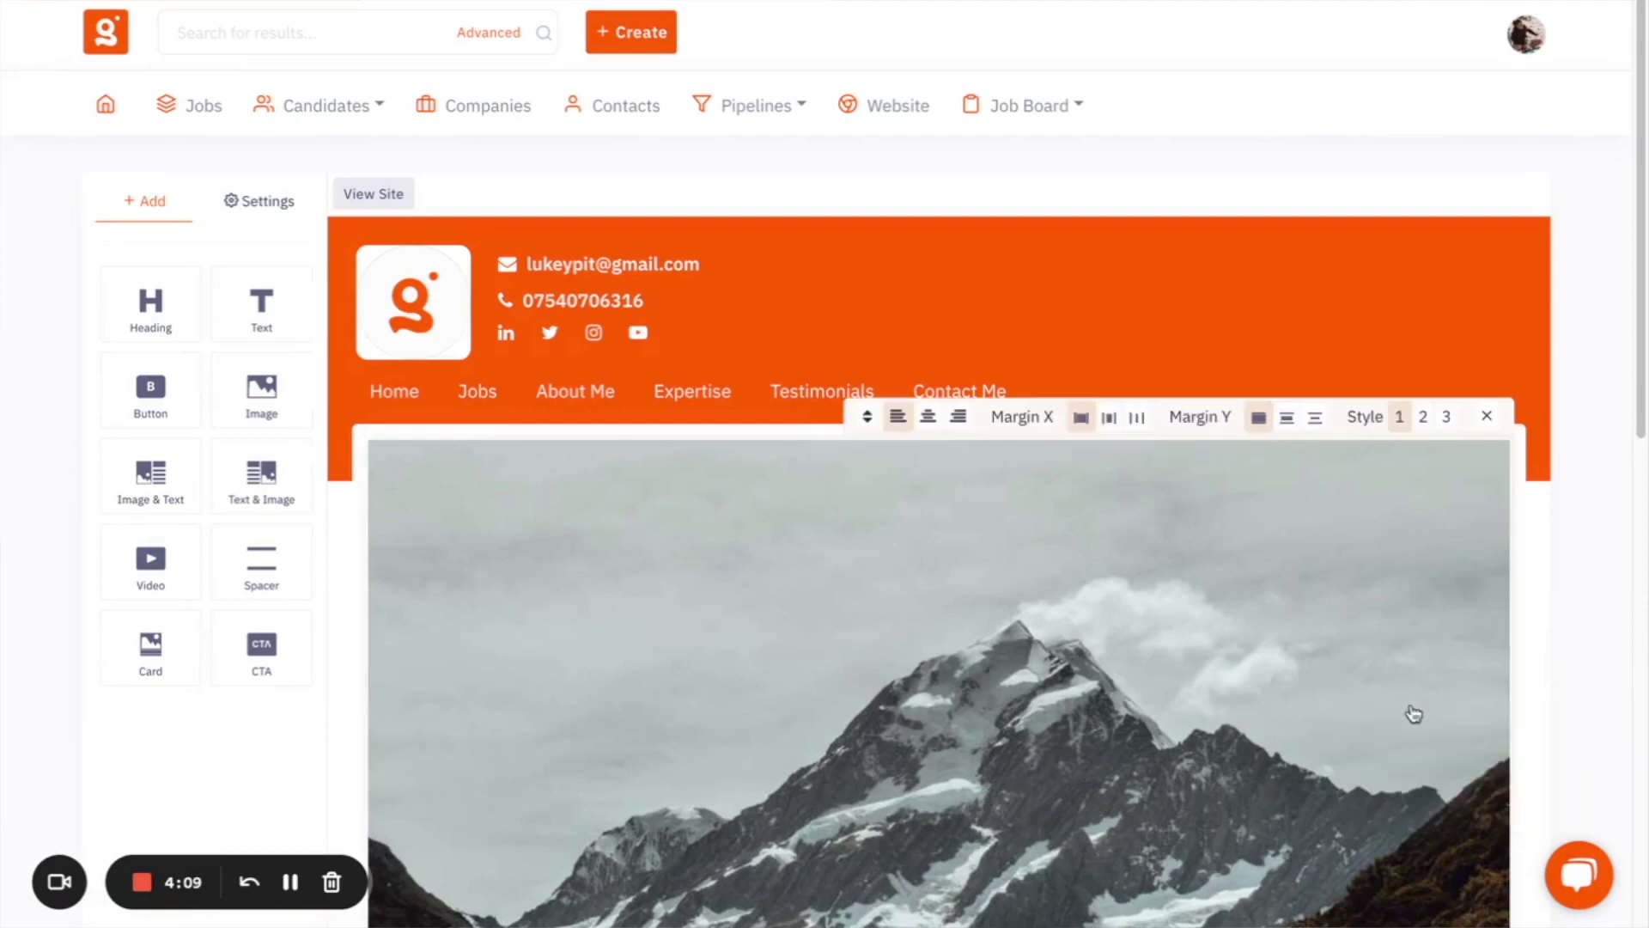
{"action": "scroll", "coordinate": [1332, 687], "scroll_direction": "down", "scroll_amount": 7}
{"action": "scroll", "coordinate": [1285, 678], "scroll_direction": "down", "scroll_amount": 4}
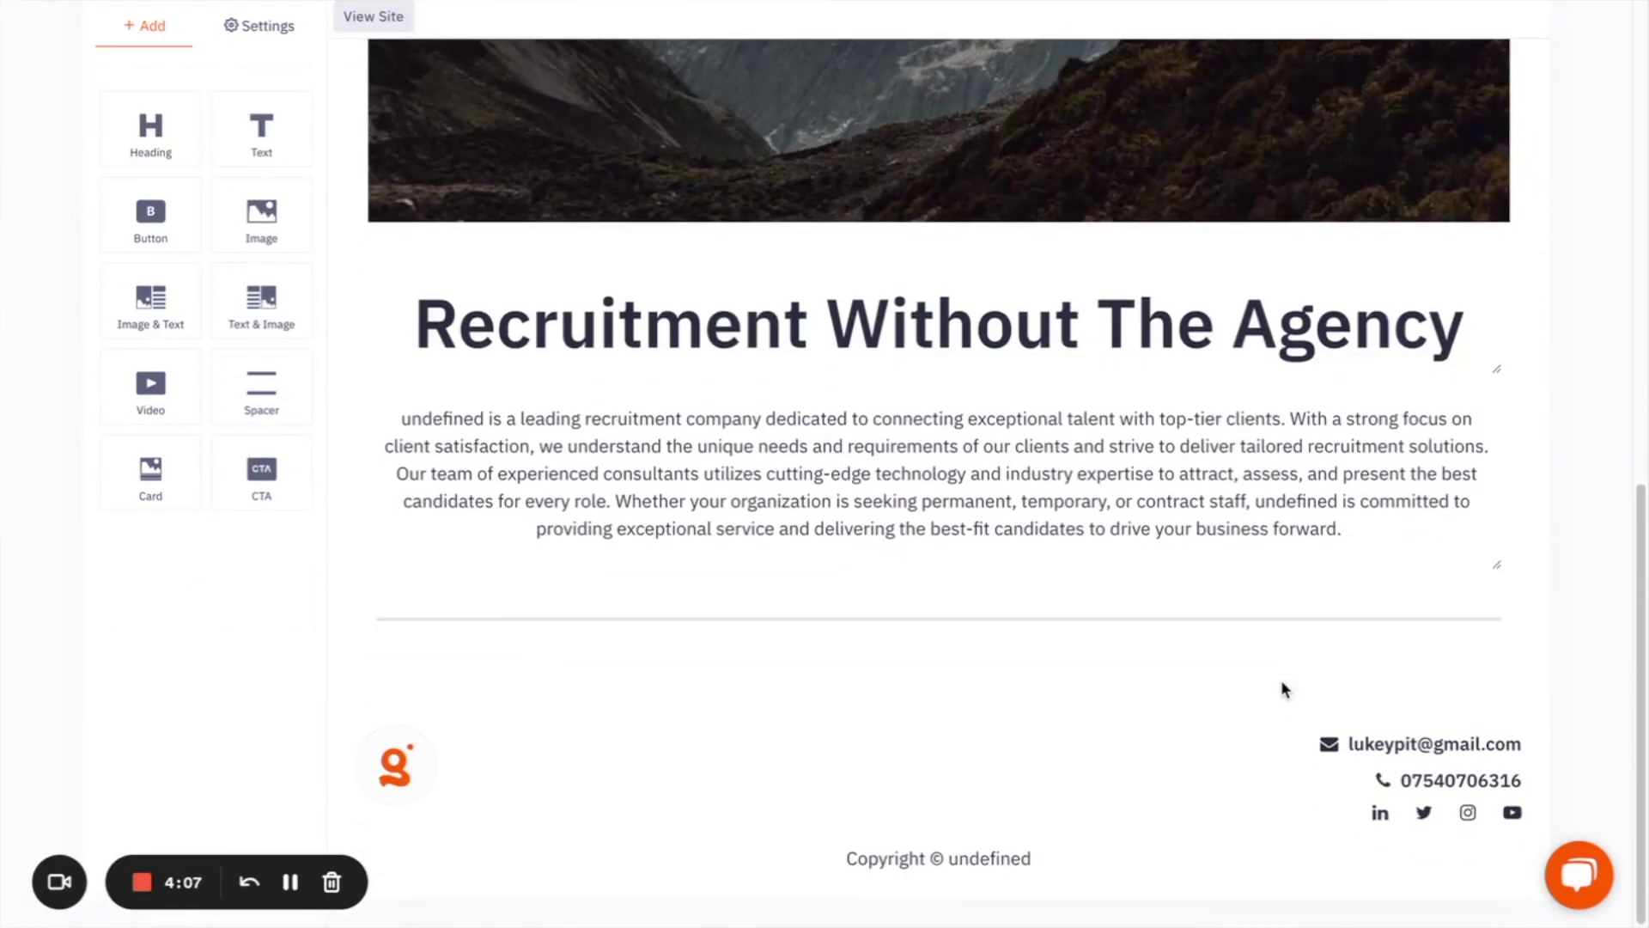
{"action": "scroll", "coordinate": [1203, 601], "scroll_direction": "up", "scroll_amount": 10}
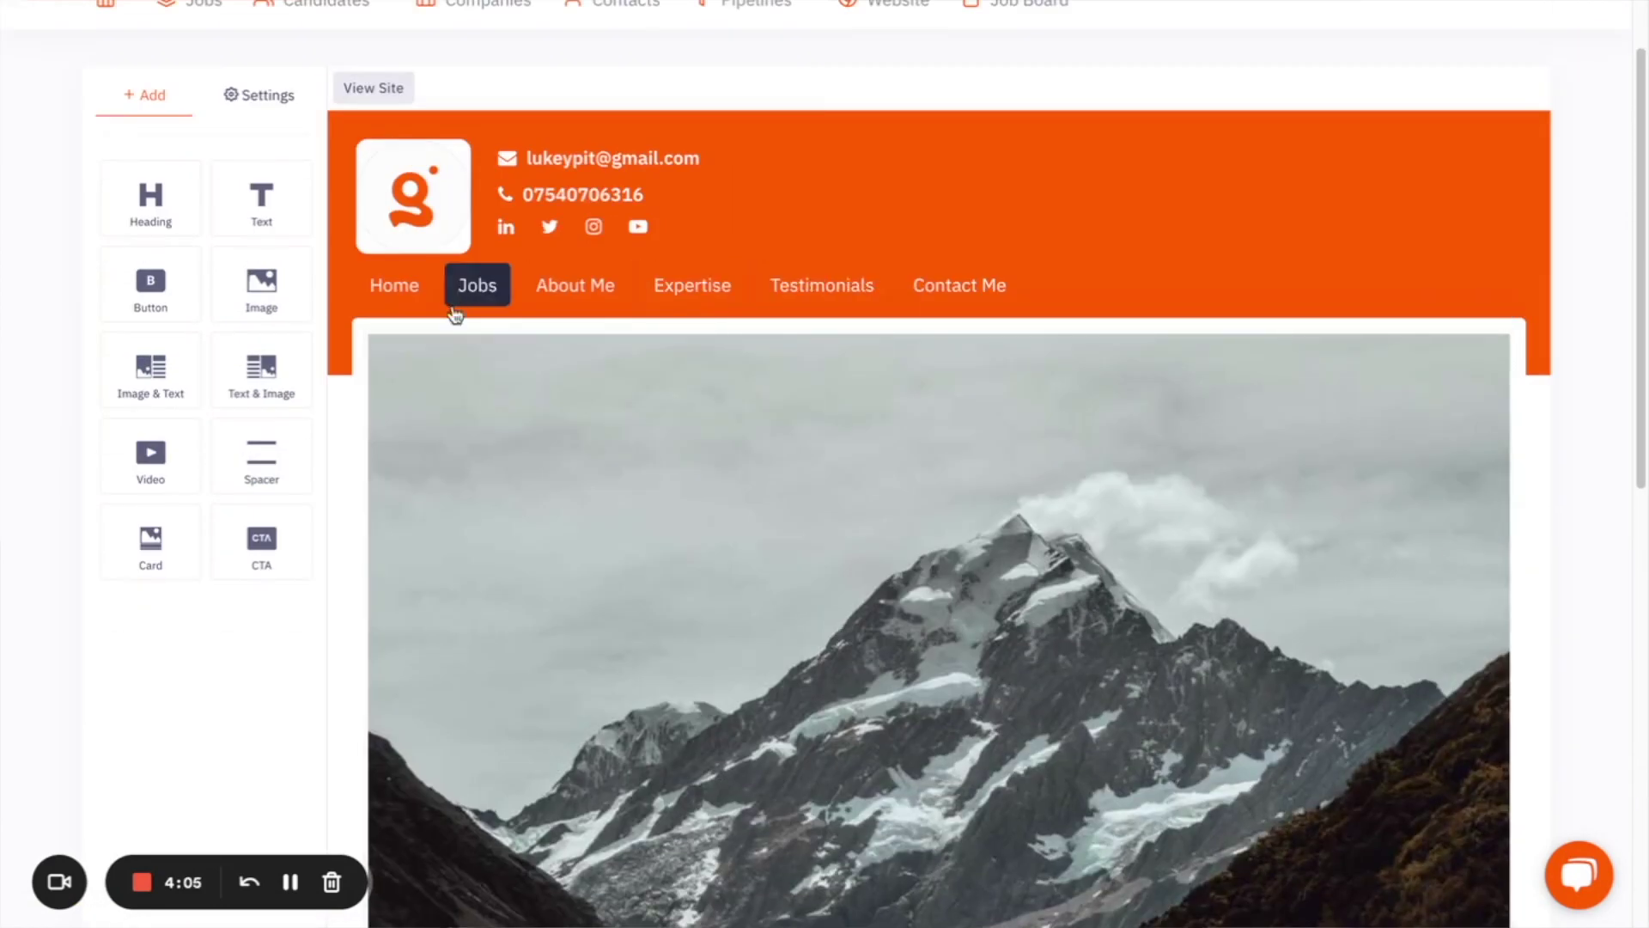
{"action": "scroll", "coordinate": [453, 308], "scroll_direction": "up", "scroll_amount": 1}
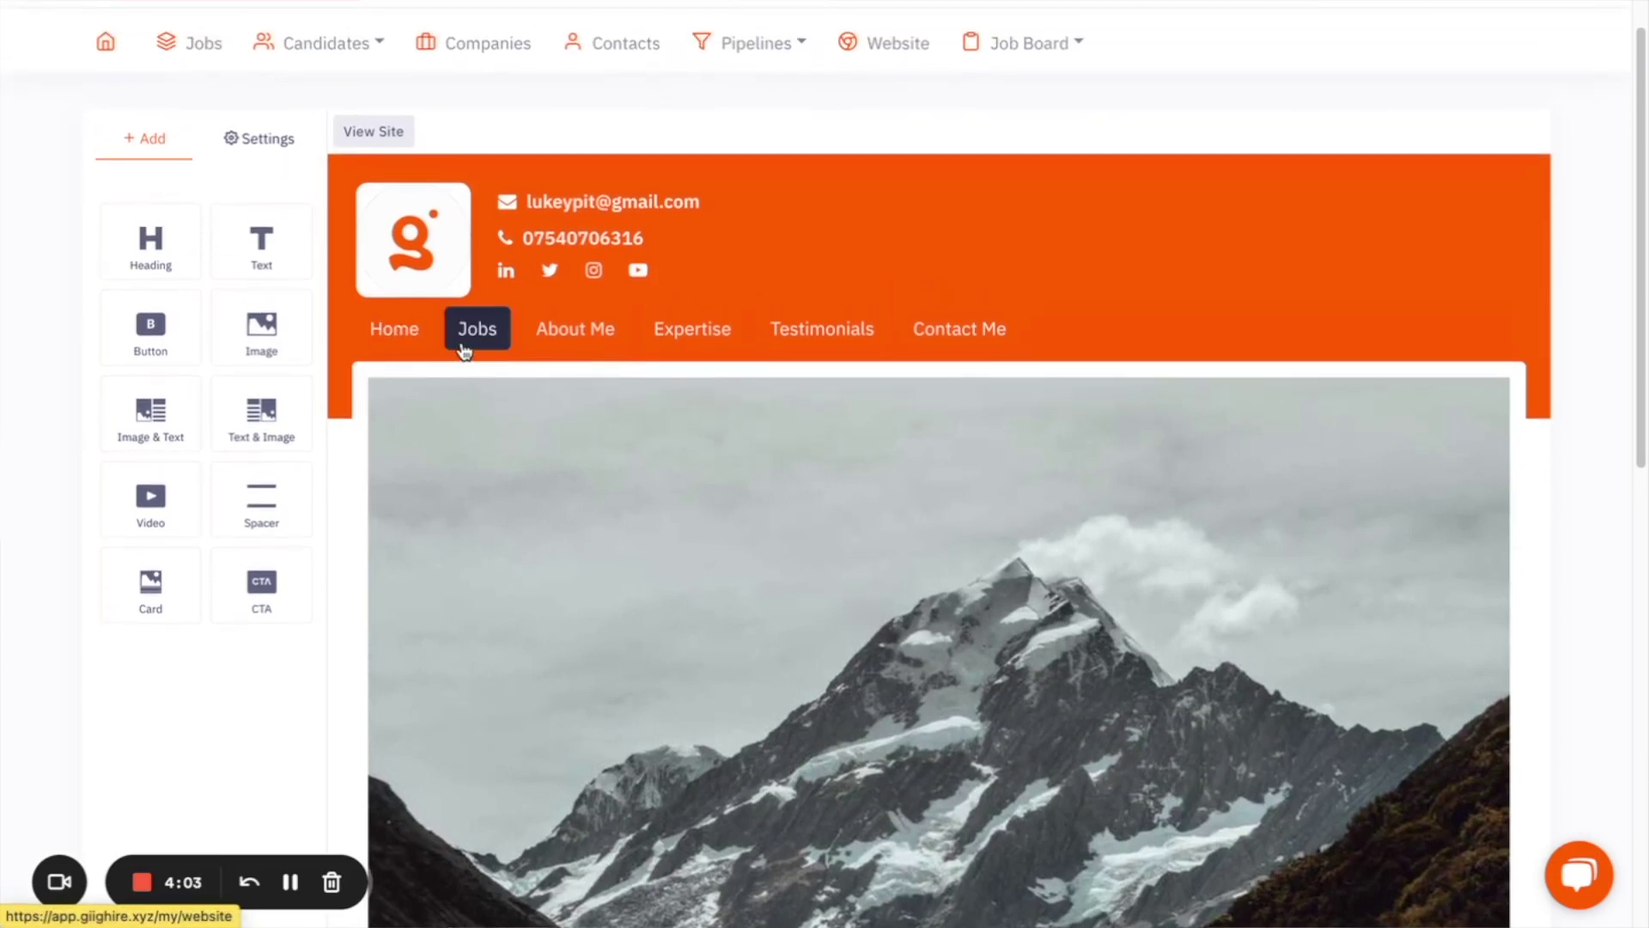
{"action": "left_click", "coordinate": [573, 328]}
Check the LinkedIn profile link on the About Me call-to-action button.
{"action": "scroll", "coordinate": [1086, 430], "scroll_direction": "down", "scroll_amount": 5}
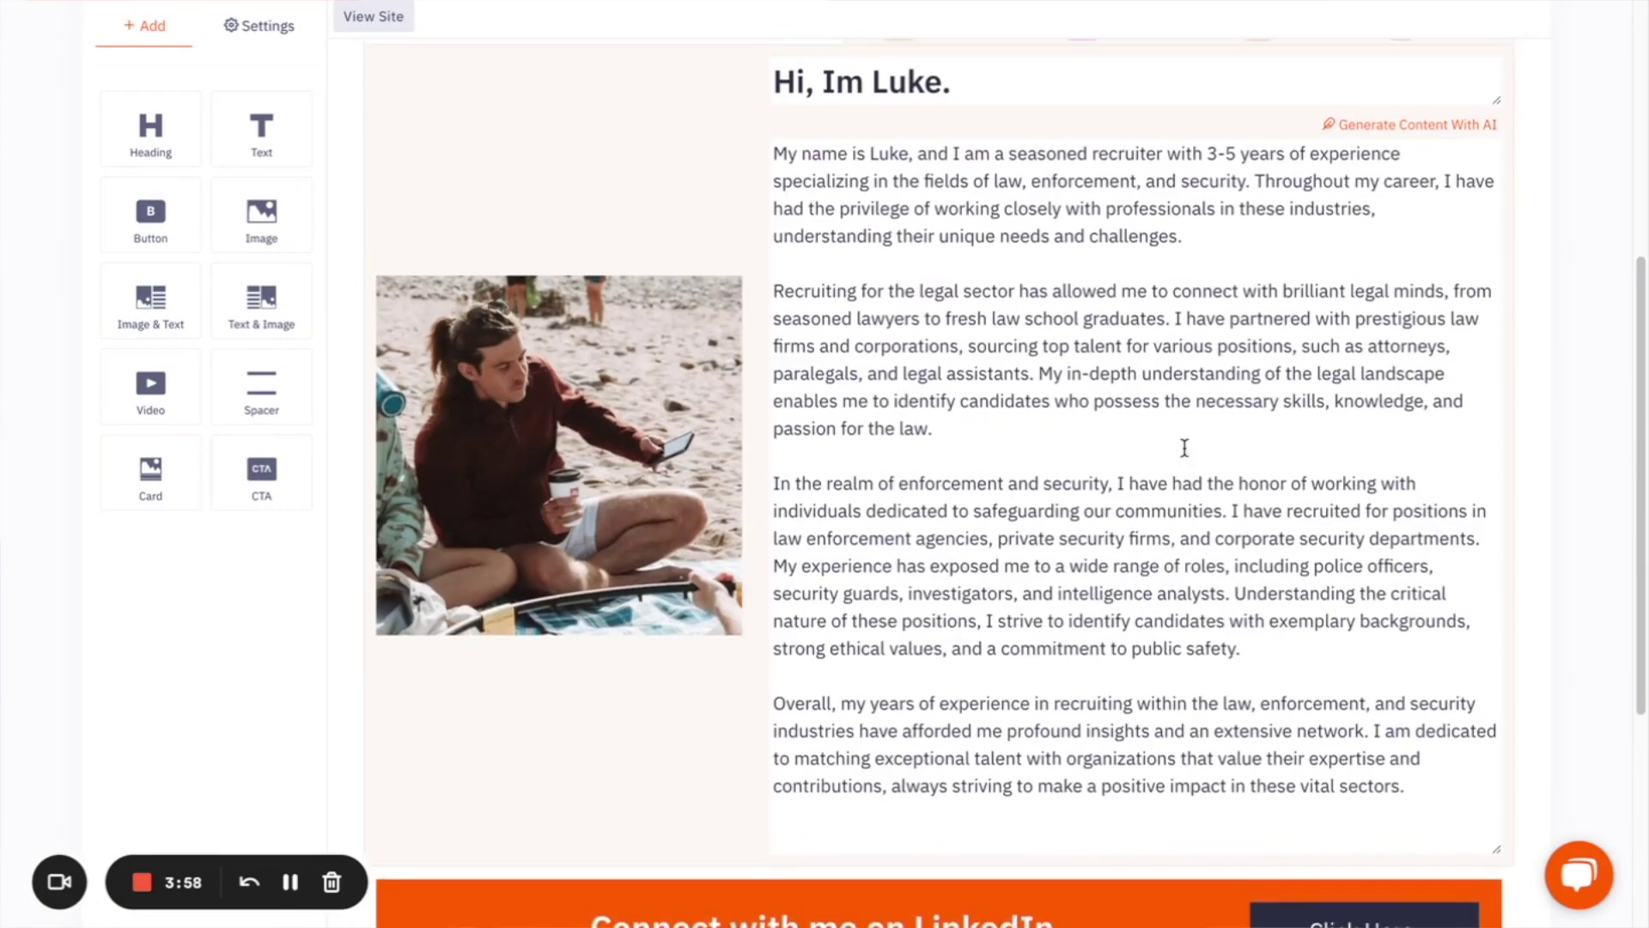
{"action": "scroll", "coordinate": [1185, 448], "scroll_direction": "down", "scroll_amount": 3}
{"action": "left_click", "coordinate": [1361, 718]}
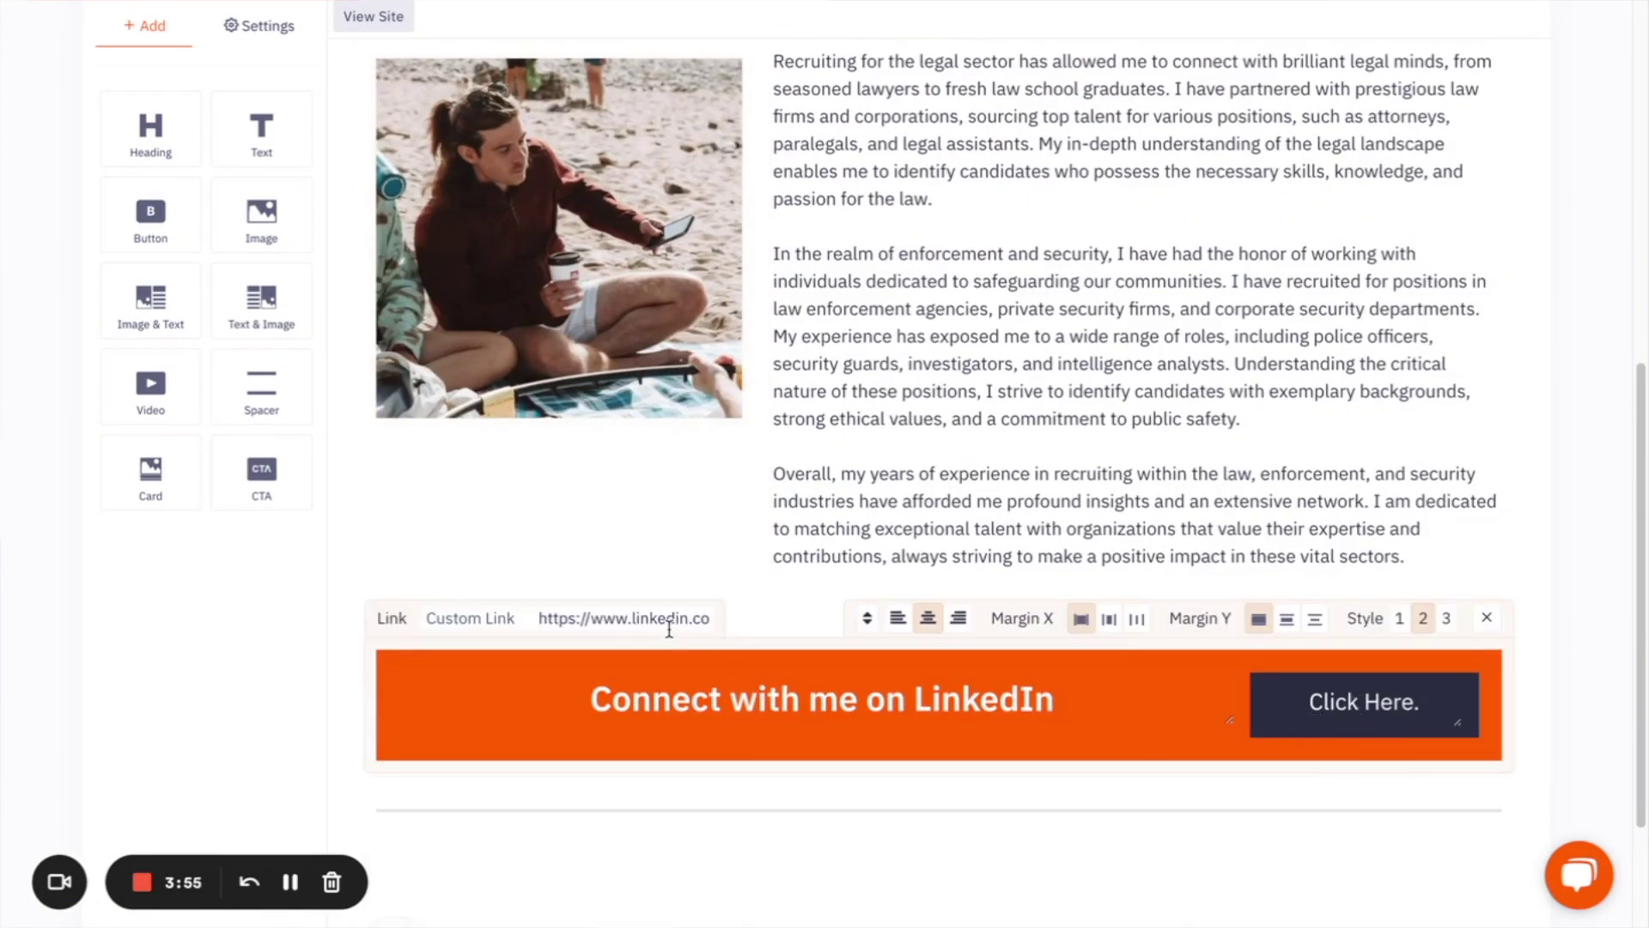
{"action": "left_click", "coordinate": [750, 611]}
{"action": "left_click", "coordinate": [701, 679]}
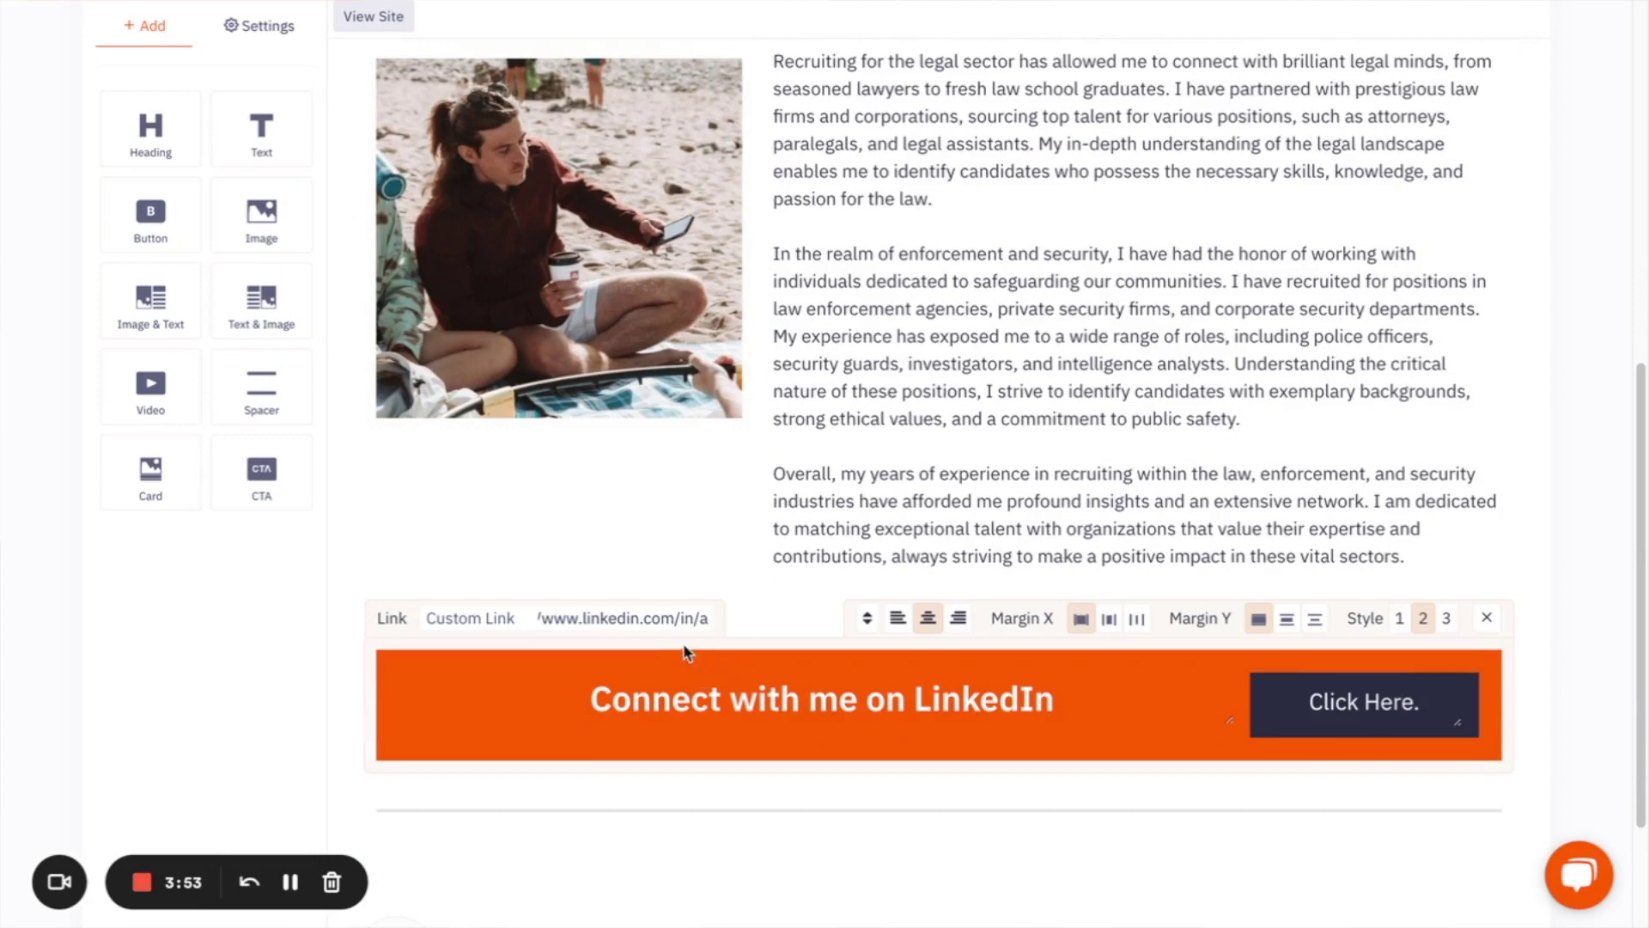
{"action": "left_click_drag", "start_coordinate": [657, 620], "coordinate": [722, 629]}
{"action": "left_click", "coordinate": [721, 625]}
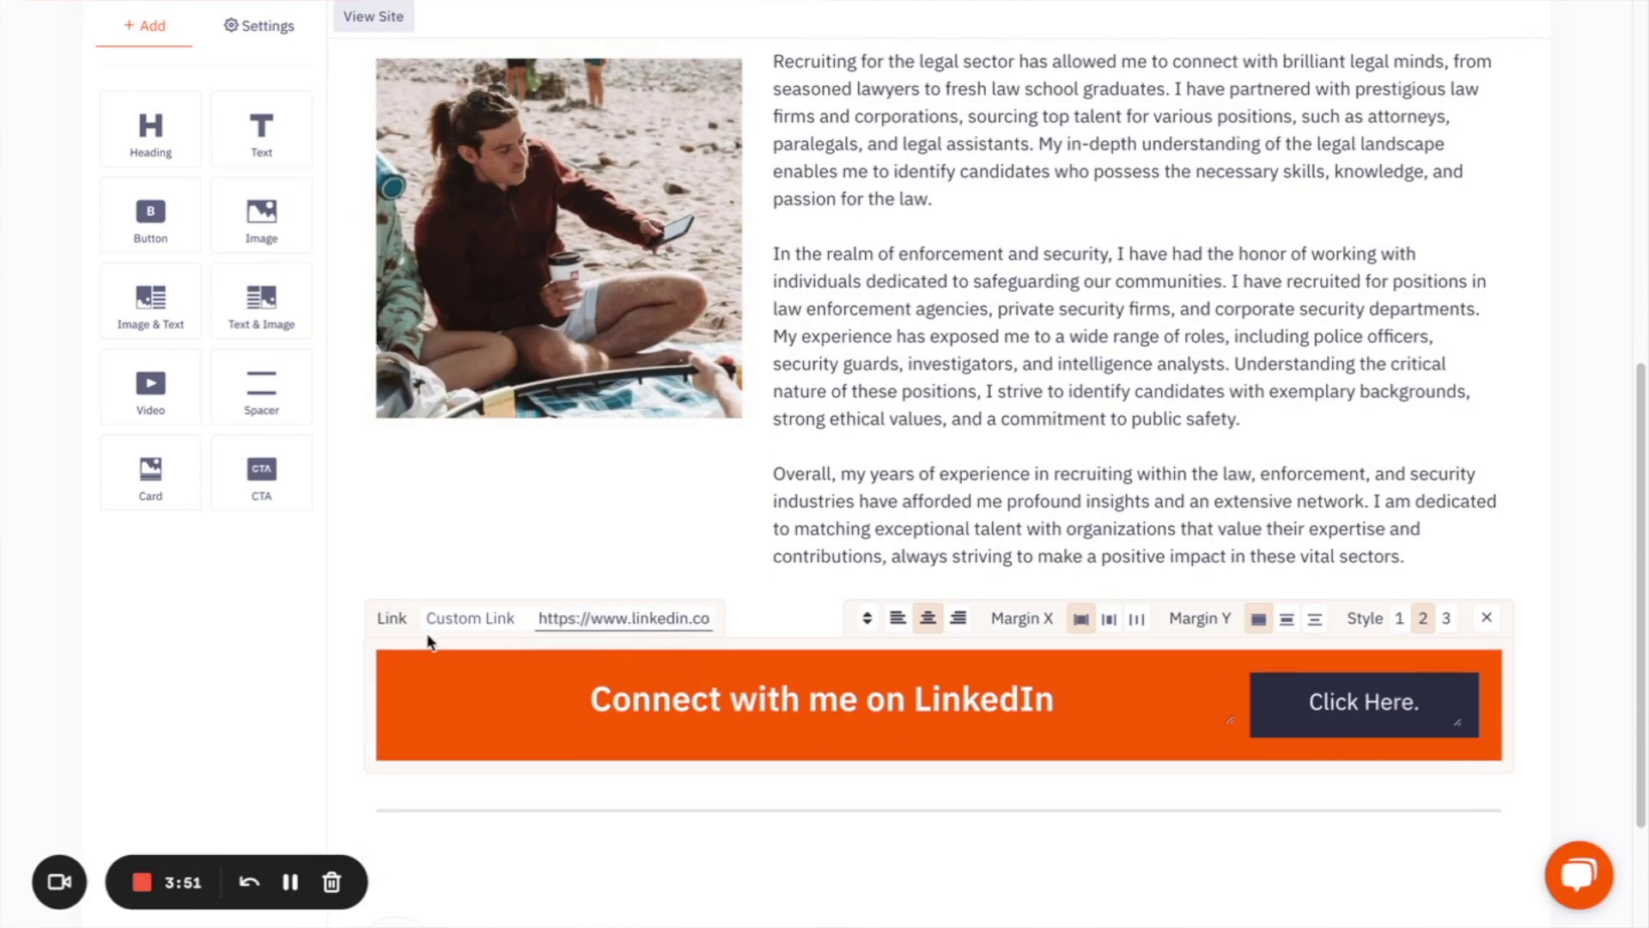
Browse the Expertise and Testimonials pages, ending on Contact Me.
{"action": "scroll", "coordinate": [997, 425], "scroll_direction": "up", "scroll_amount": 3}
{"action": "scroll", "coordinate": [997, 425], "scroll_direction": "up", "scroll_amount": 5}
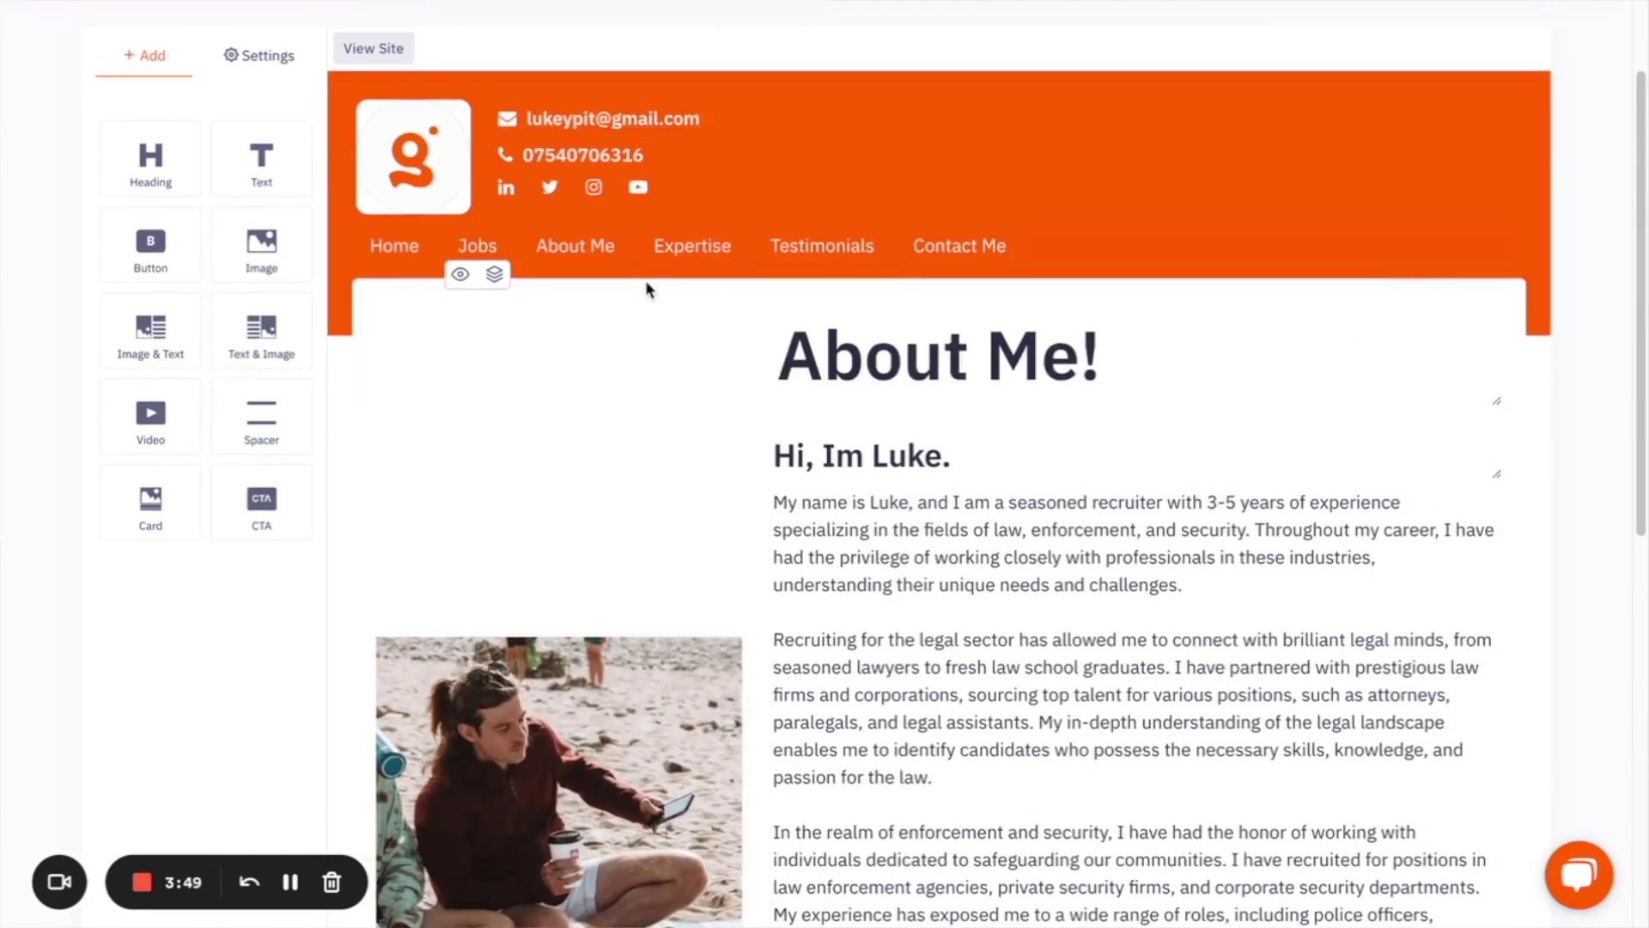
{"action": "left_click", "coordinate": [693, 246]}
{"action": "scroll", "coordinate": [994, 479], "scroll_direction": "down", "scroll_amount": 2}
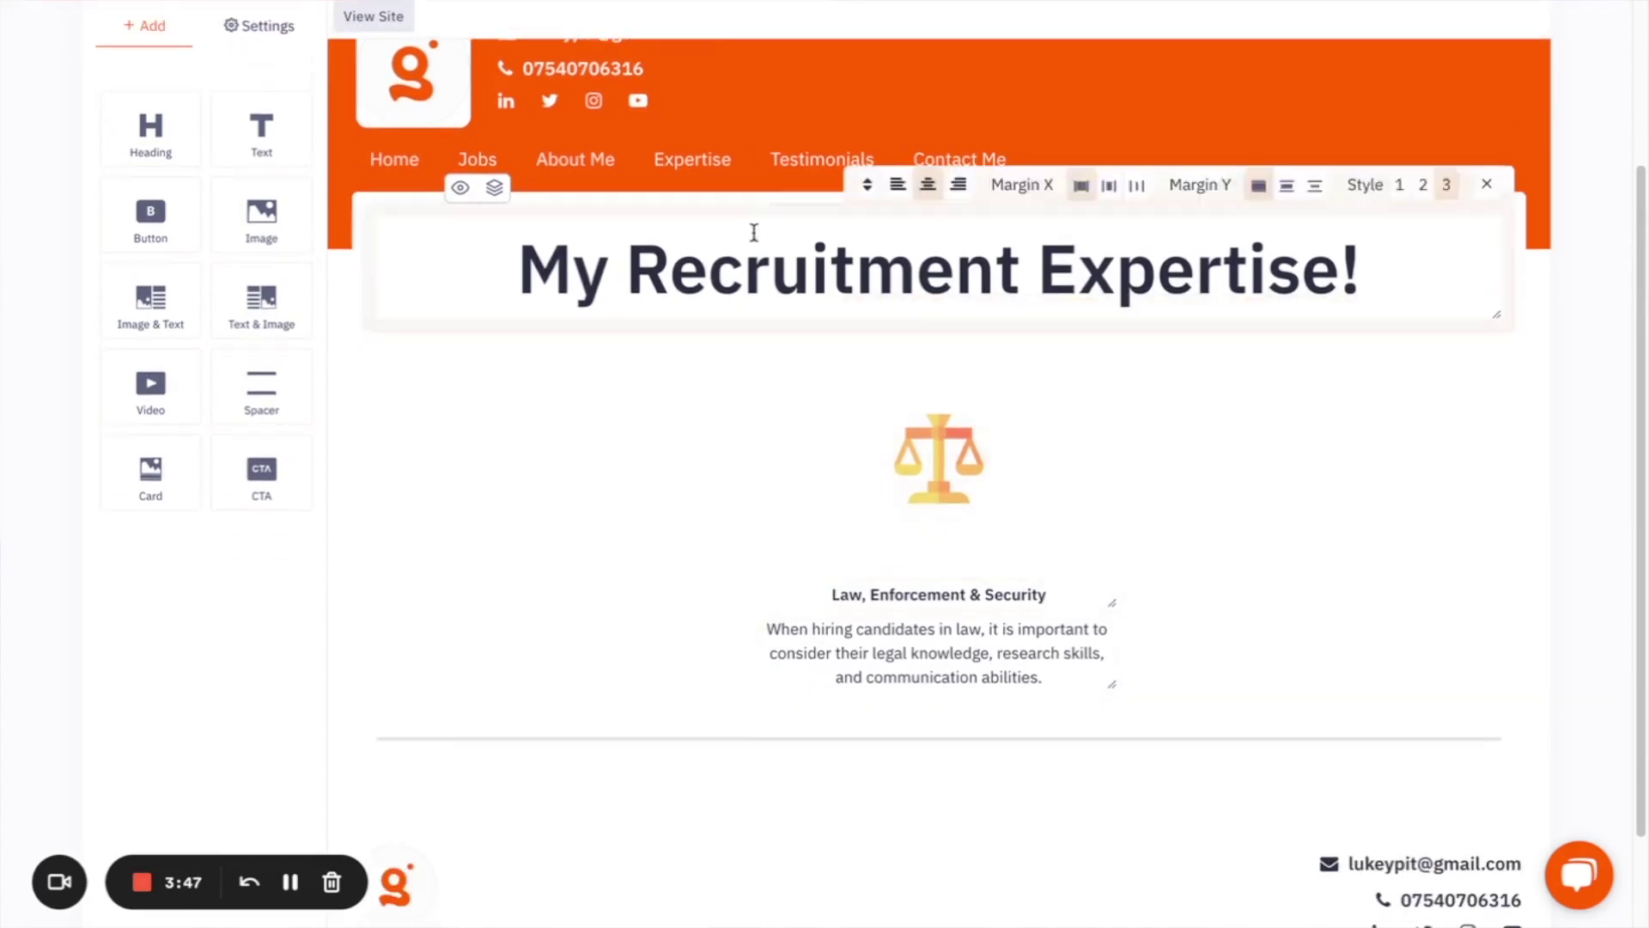
{"action": "left_click", "coordinate": [820, 159]}
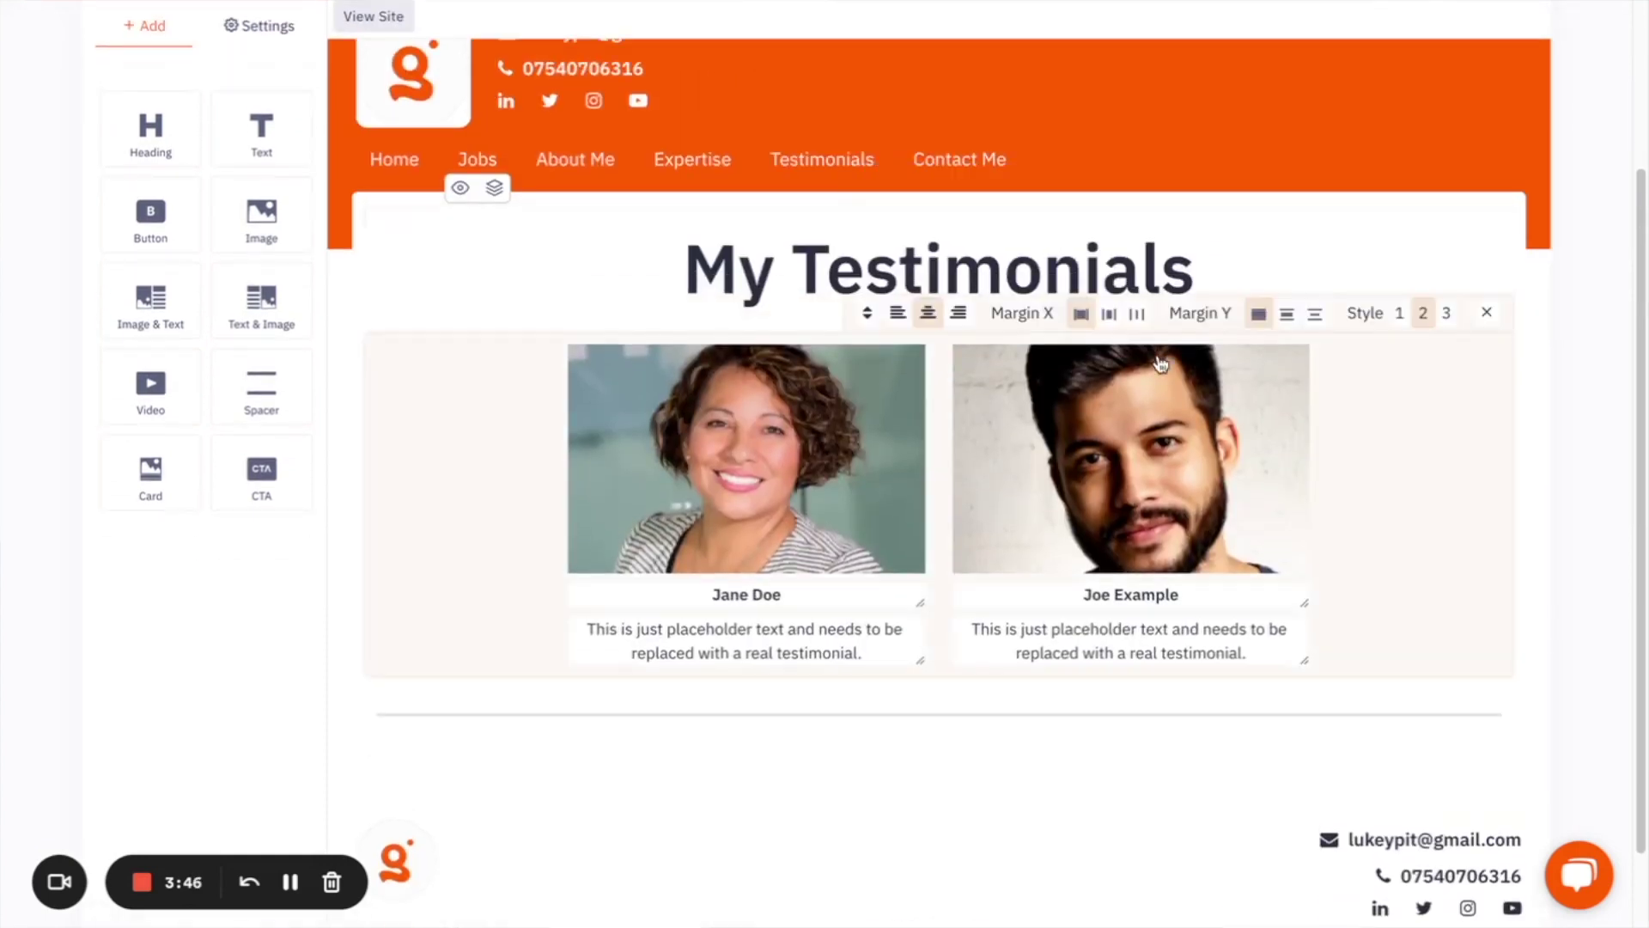
{"action": "left_click", "coordinate": [962, 159]}
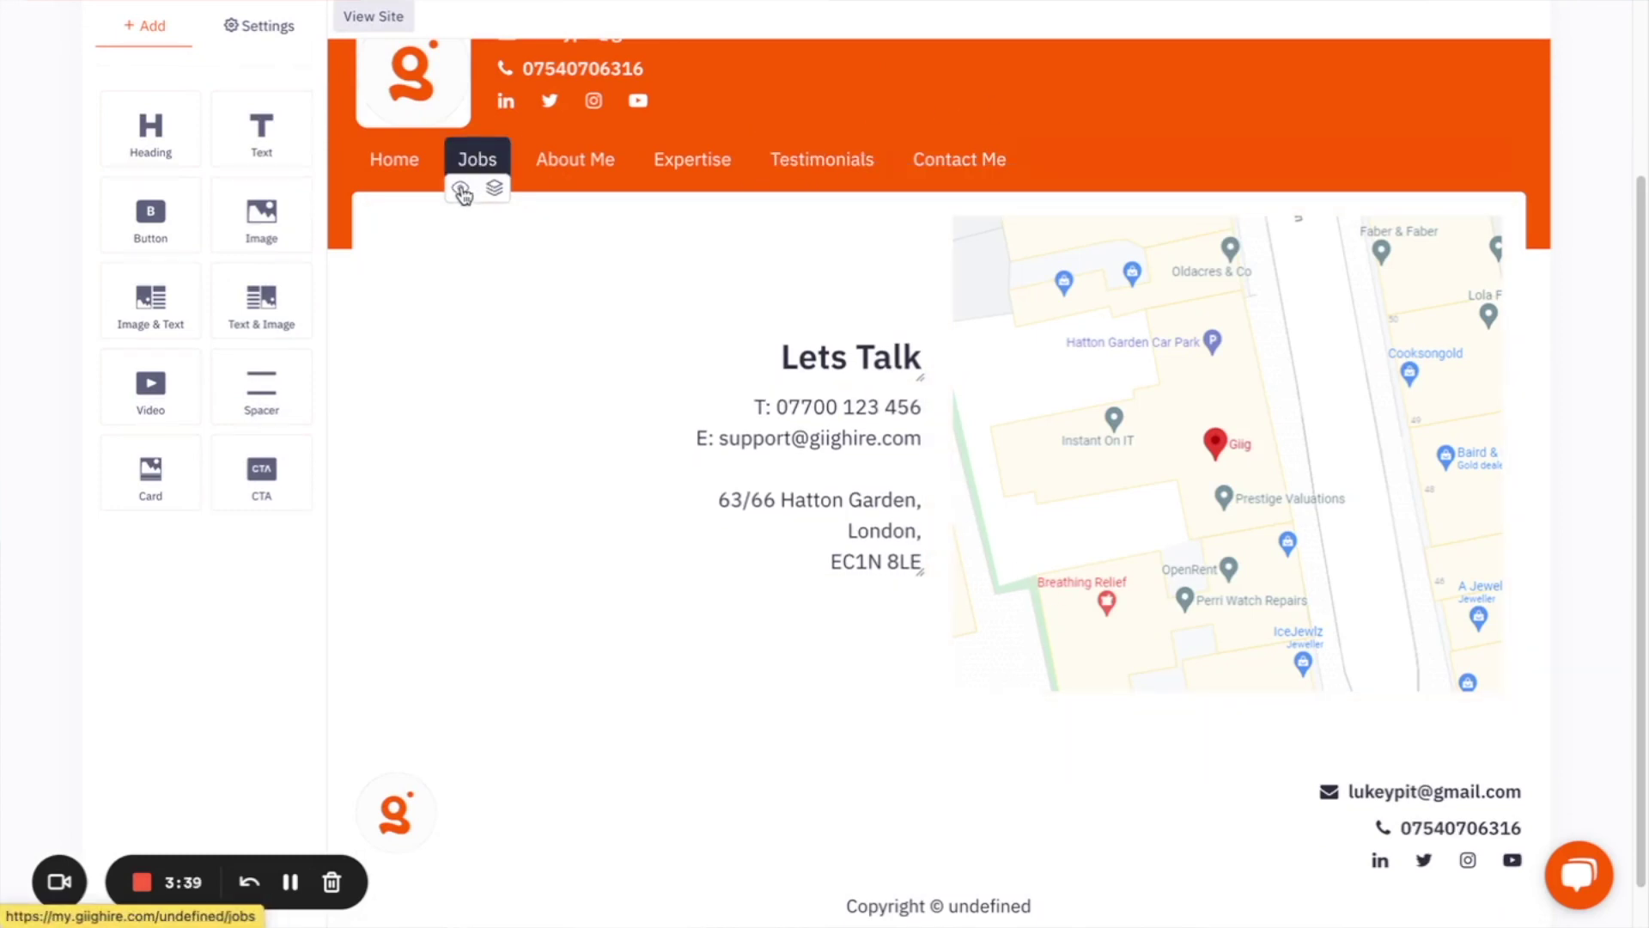
Drop a Text block above Lets Talk on Contact Me and open its AI generator.
{"action": "scroll", "coordinate": [484, 260], "scroll_direction": "up", "scroll_amount": 2}
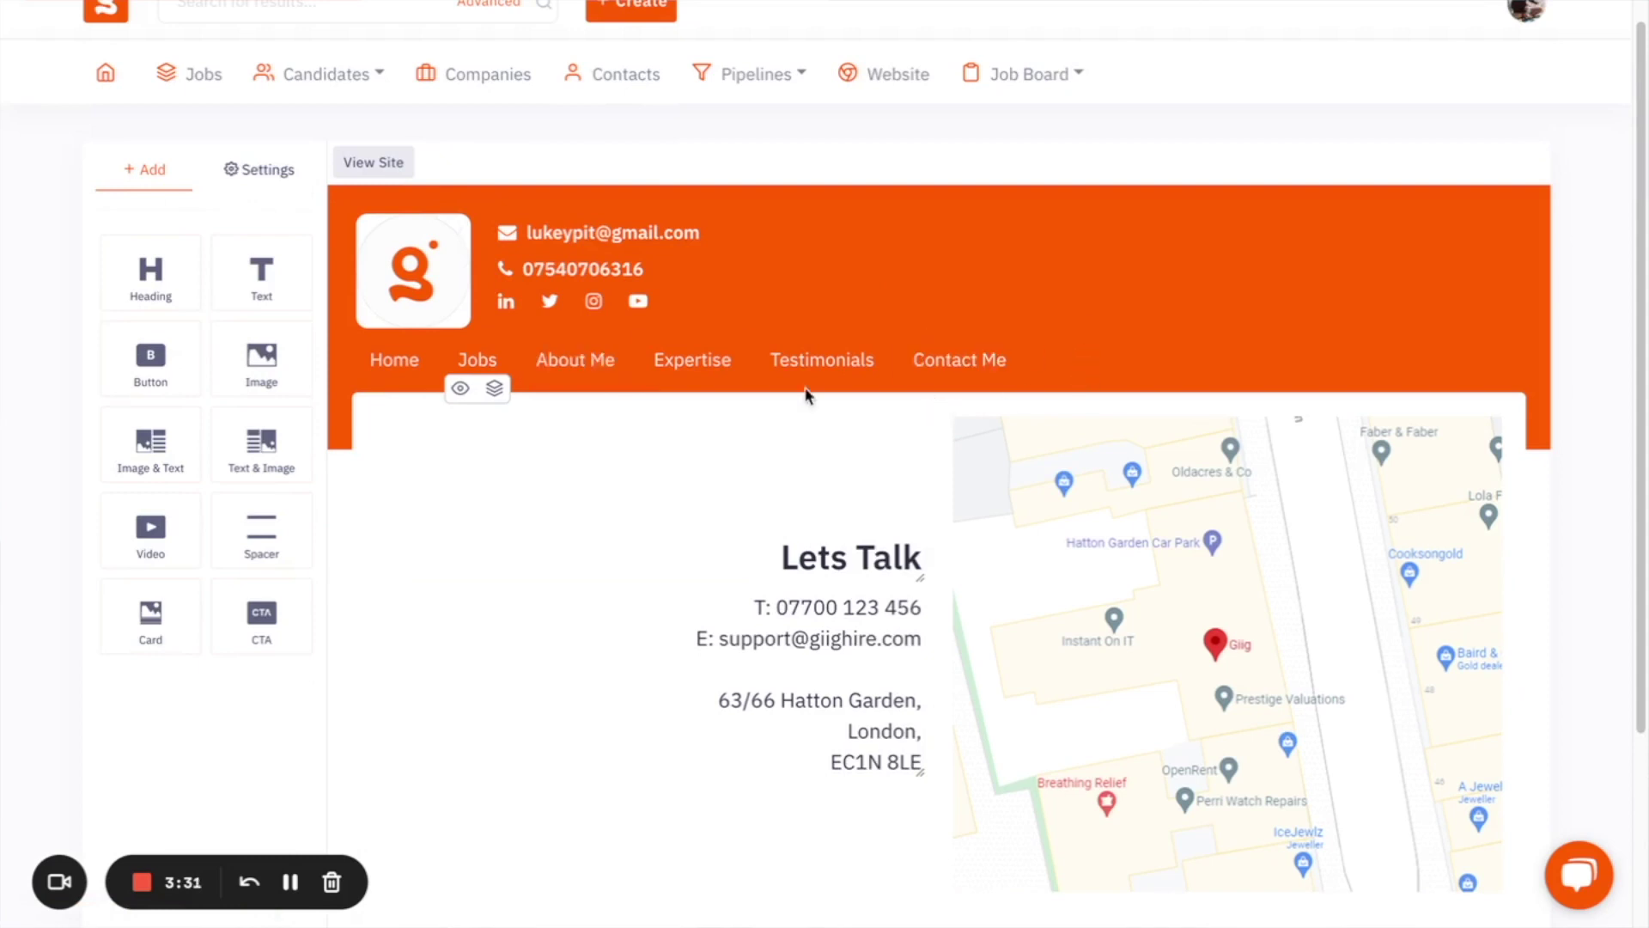
{"action": "scroll", "coordinate": [987, 386], "scroll_direction": "down", "scroll_amount": 2}
{"action": "scroll", "coordinate": [986, 387], "scroll_direction": "down", "scroll_amount": 1}
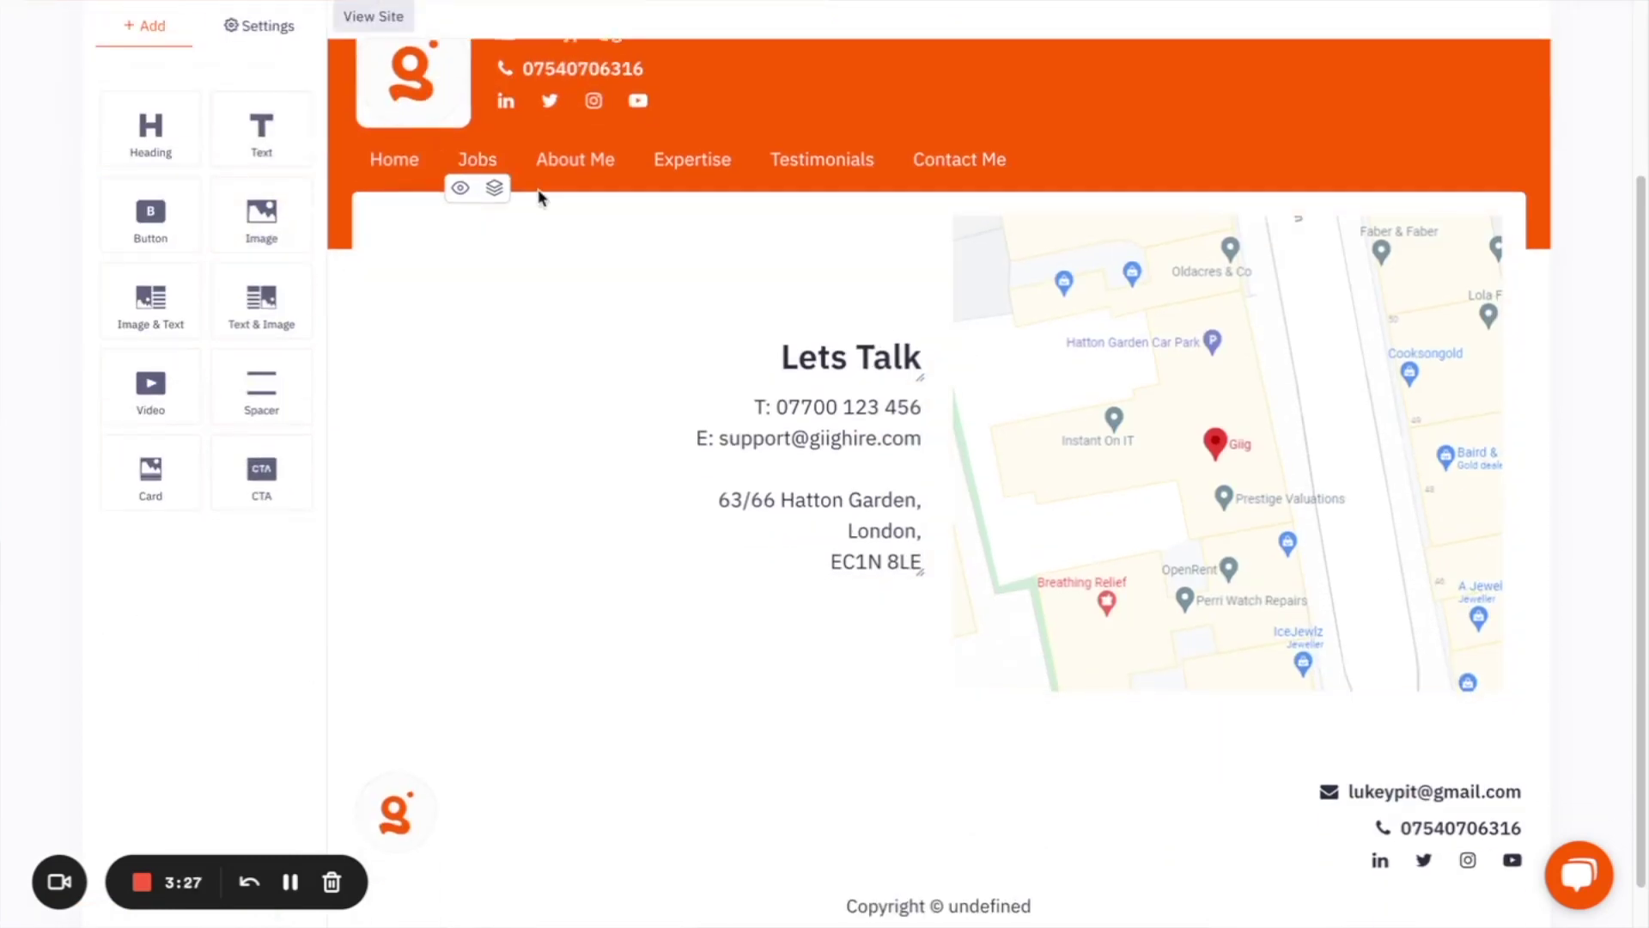
{"action": "scroll", "coordinate": [301, 313], "scroll_direction": "up", "scroll_amount": 3}
{"action": "left_click_drag", "start_coordinate": [259, 291], "coordinate": [810, 467]}
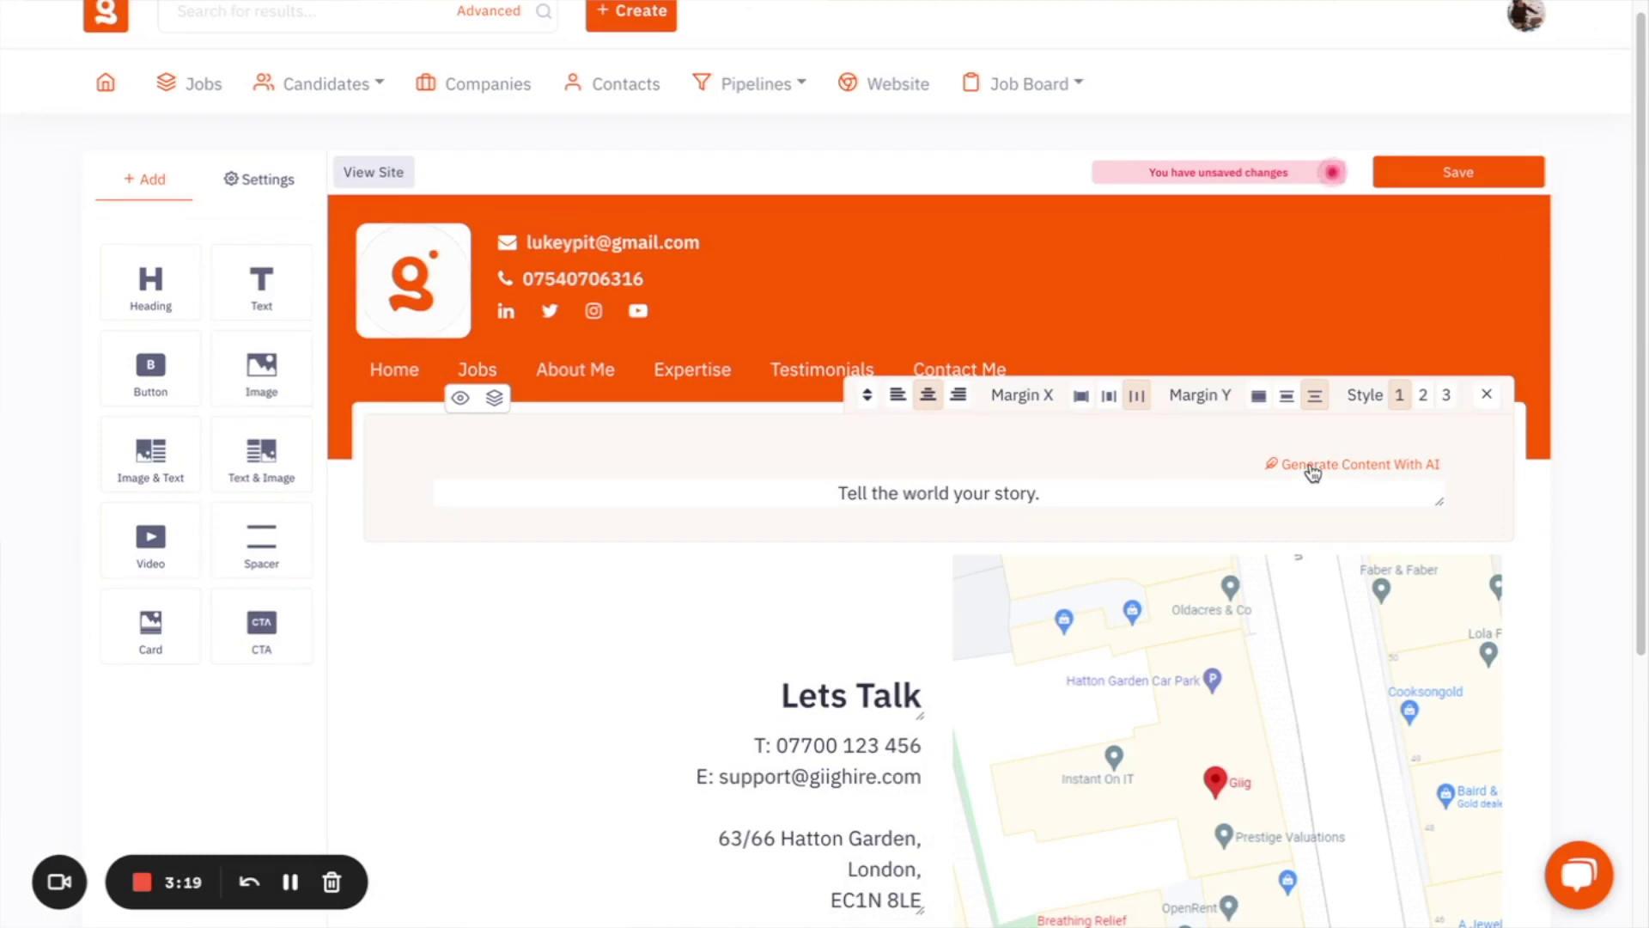
{"action": "left_click", "coordinate": [1312, 474]}
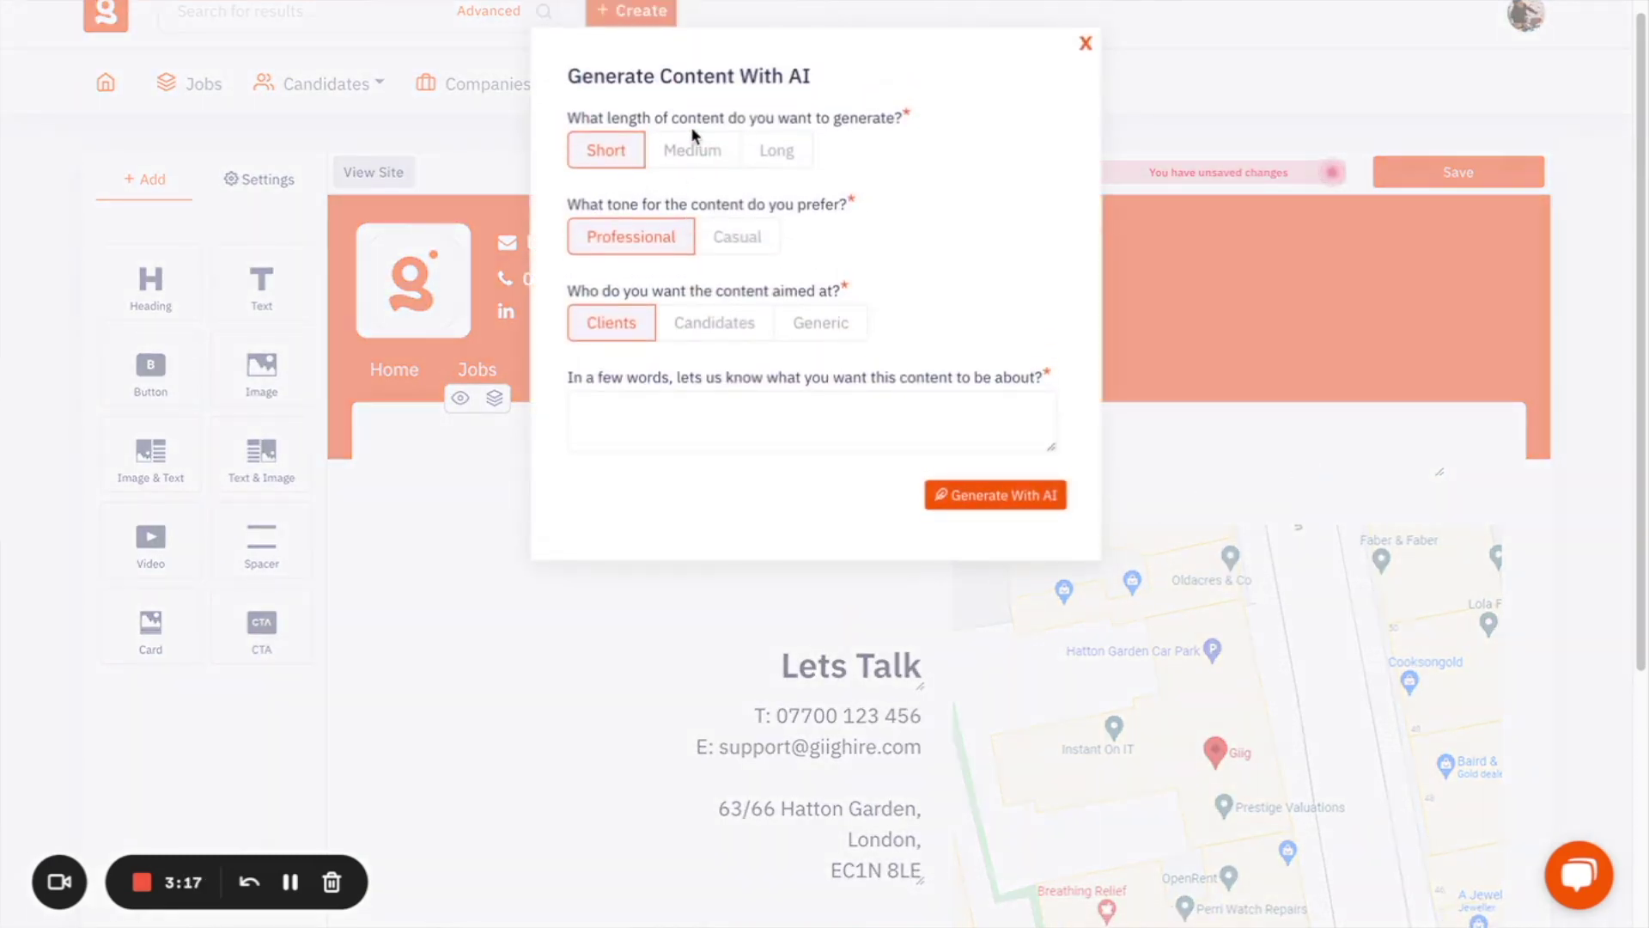
Set the AI content to Medium length, Casual tone and Generic audience.
{"action": "left_click", "coordinate": [686, 153]}
{"action": "left_click", "coordinate": [774, 153]}
{"action": "left_click", "coordinate": [699, 160]}
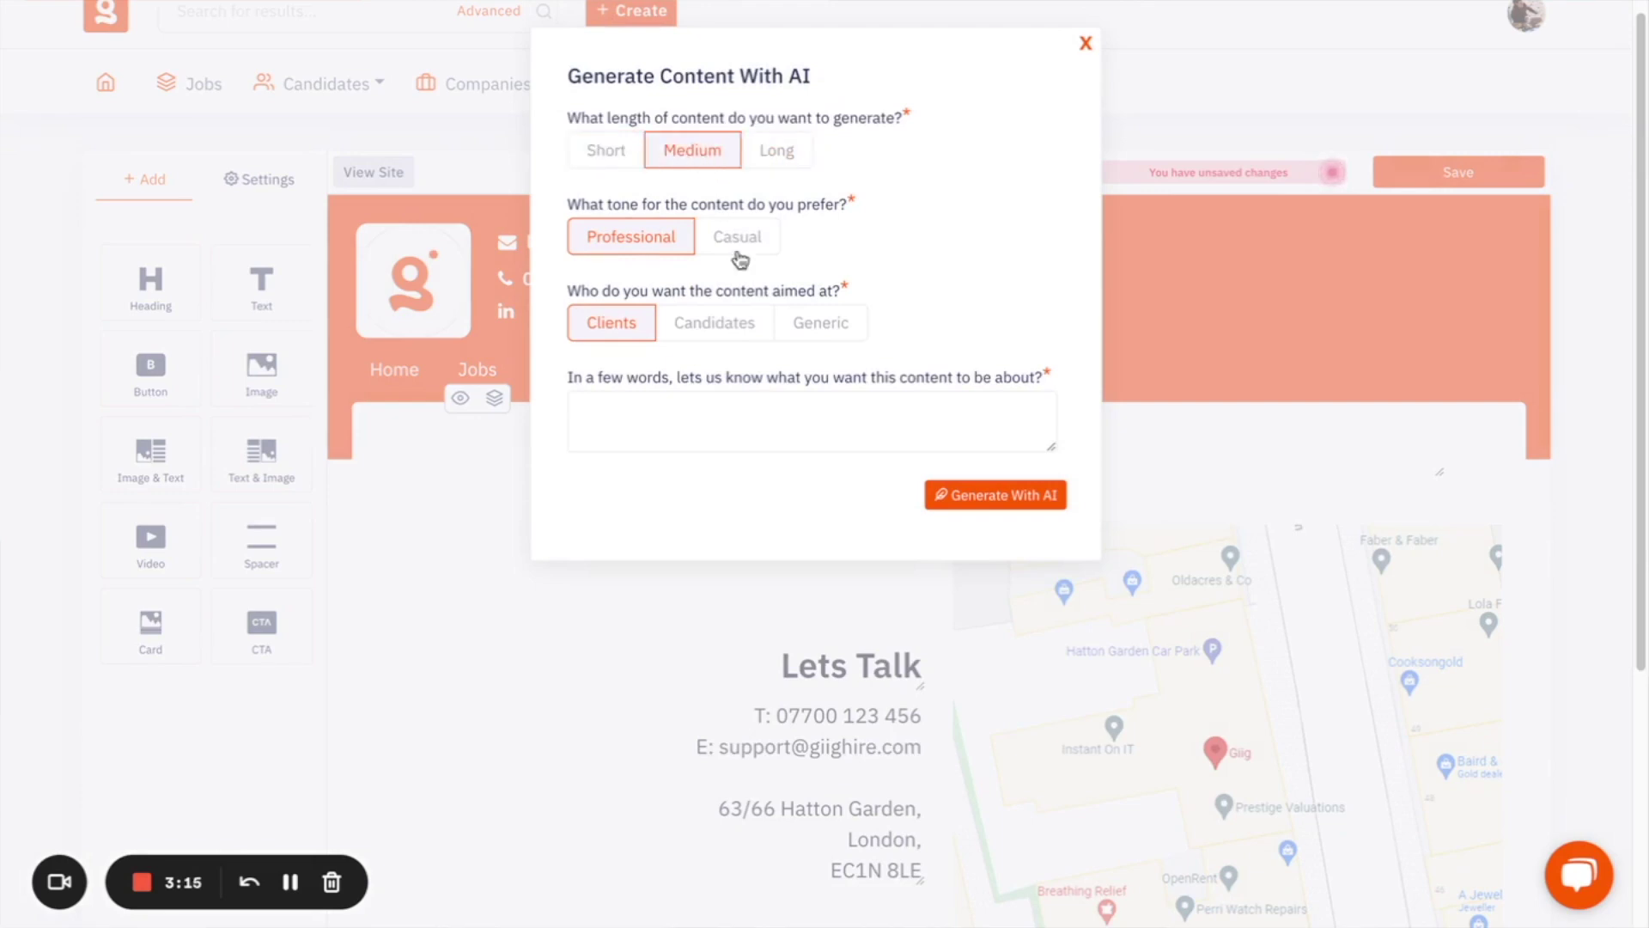
{"action": "left_click", "coordinate": [752, 239]}
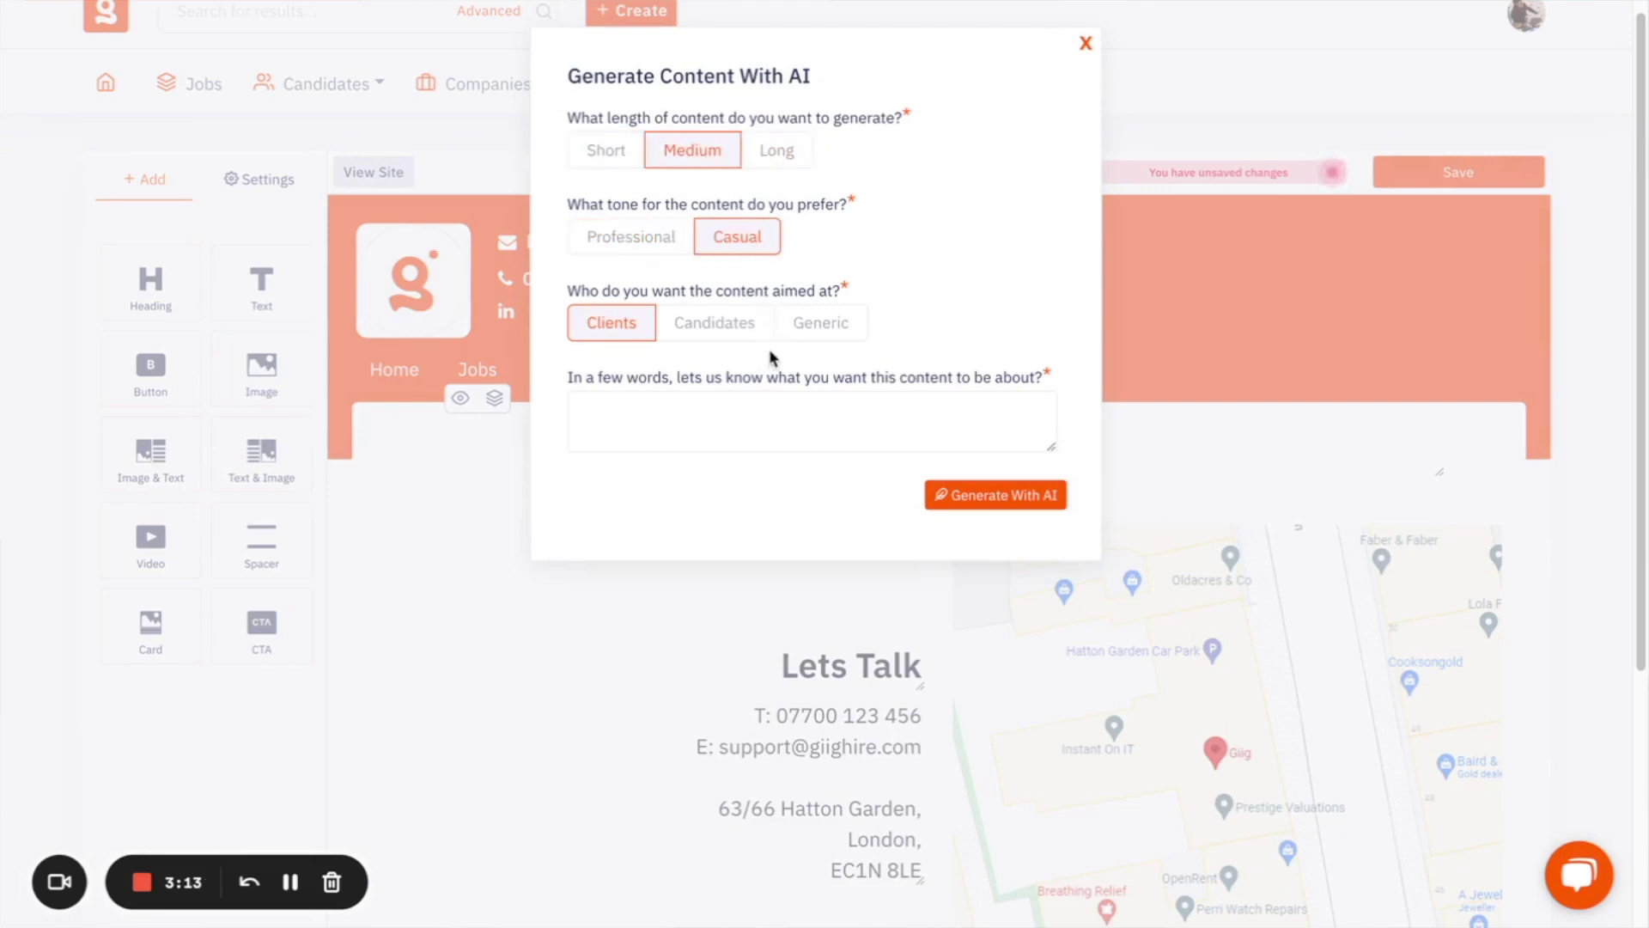
{"action": "left_click", "coordinate": [794, 325]}
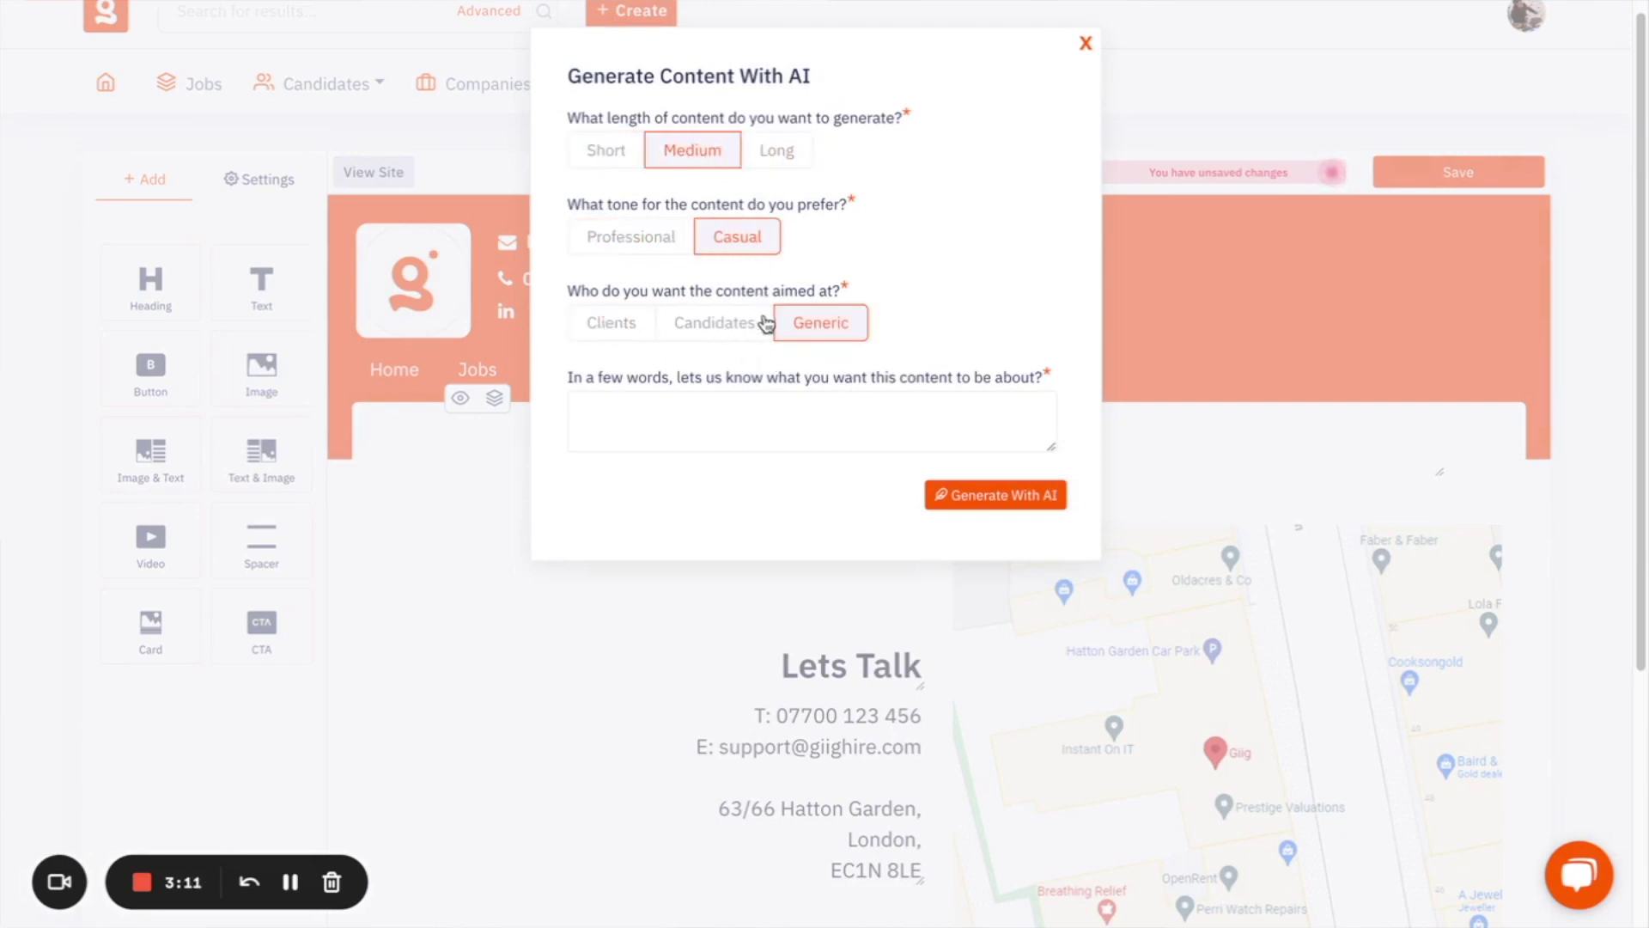
Request 100 words on 9–5 Monday–Friday hours and prompt replies to missed messages, then generate.
{"action": "left_click", "coordinate": [797, 402]}
{"action": "type", "text": "Write 100 workds "}
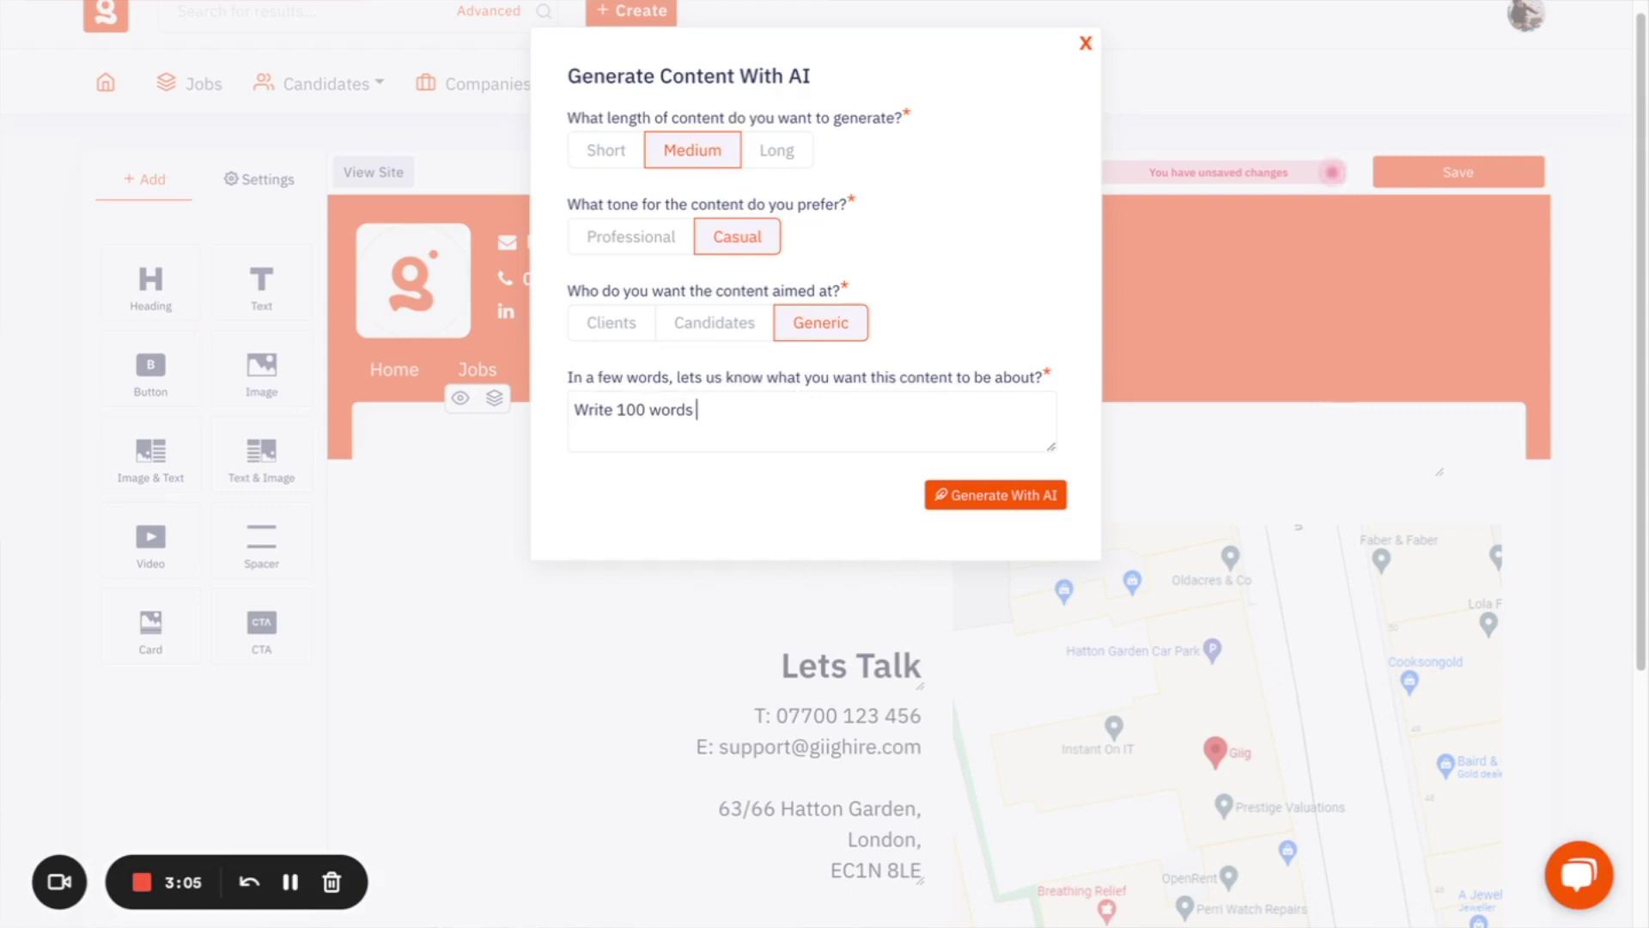
{"action": "type", "text": "explaining that our normalof"}
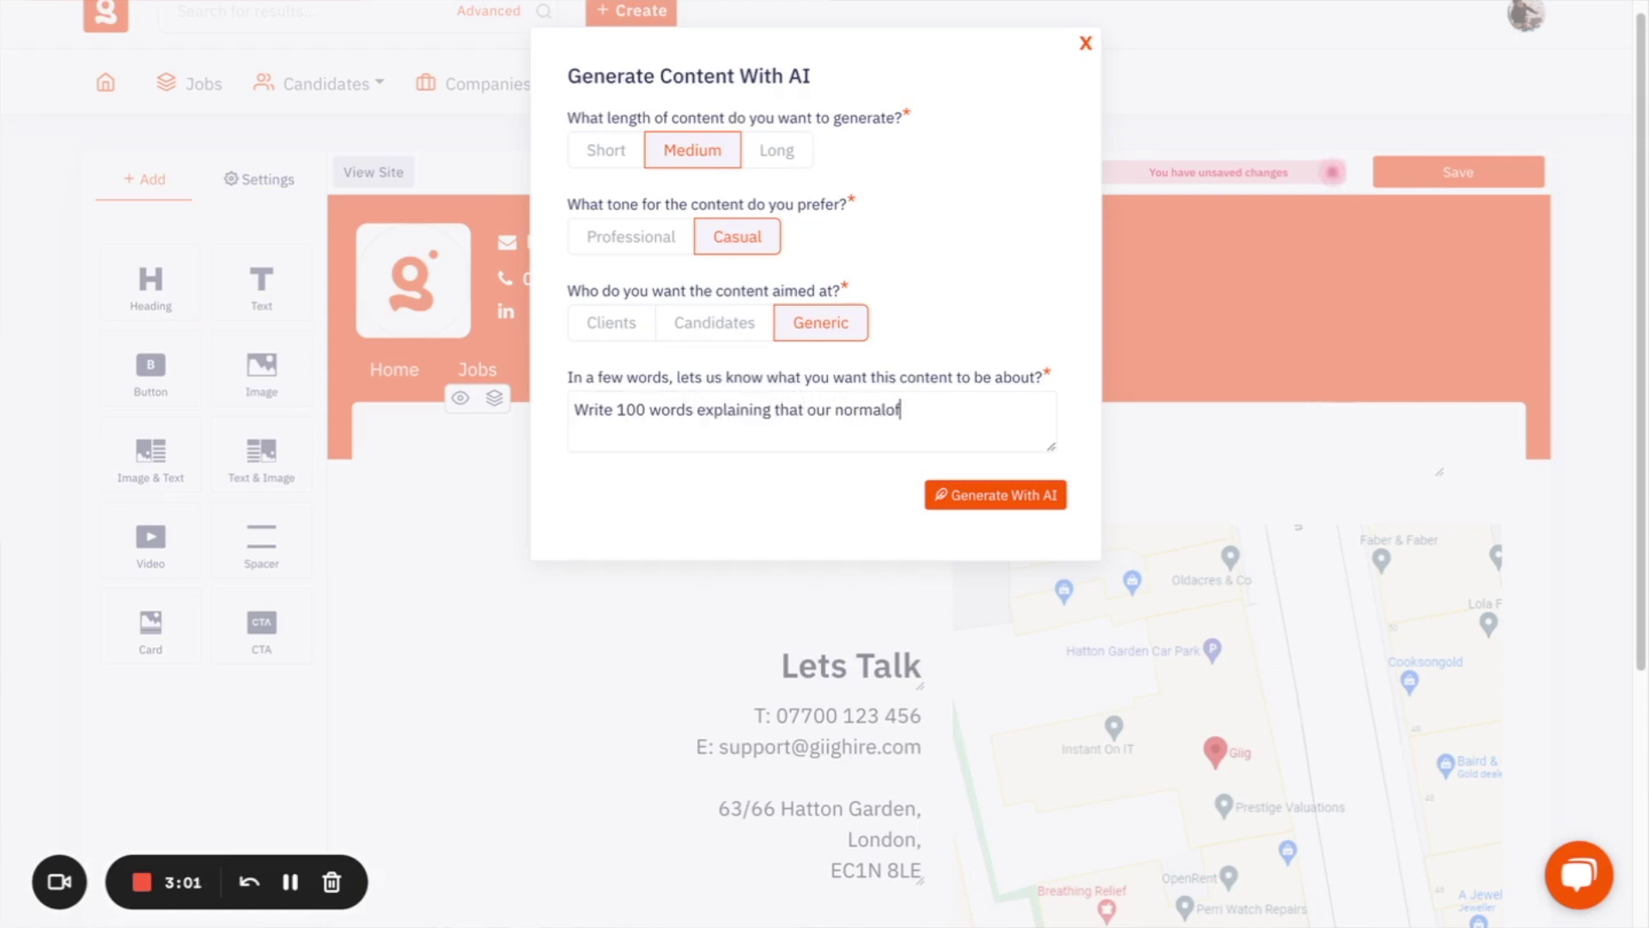
{"action": "key", "text": "BackSpace"}
{"action": "key", "text": "BackSpace"}
{"action": "type", "text": " office hours are 9"}
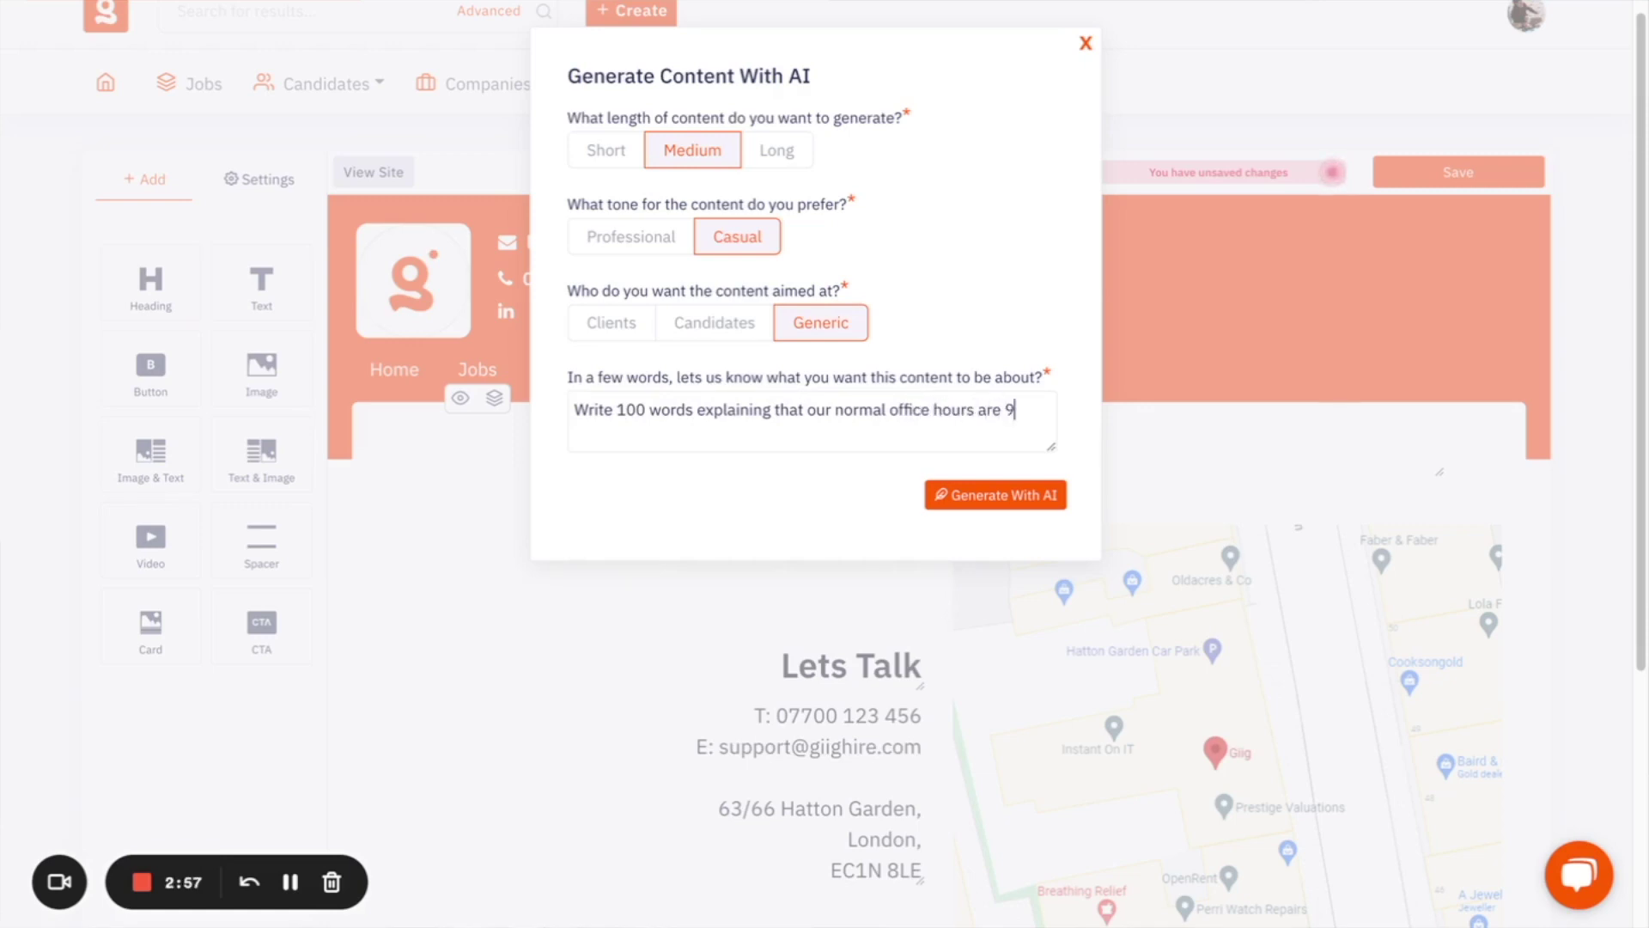
{"action": "type", "text": " - 5 on mo"}
{"action": "key", "text": "BackSpace"}
{"action": "type", "text": "Monday to Friday and"}
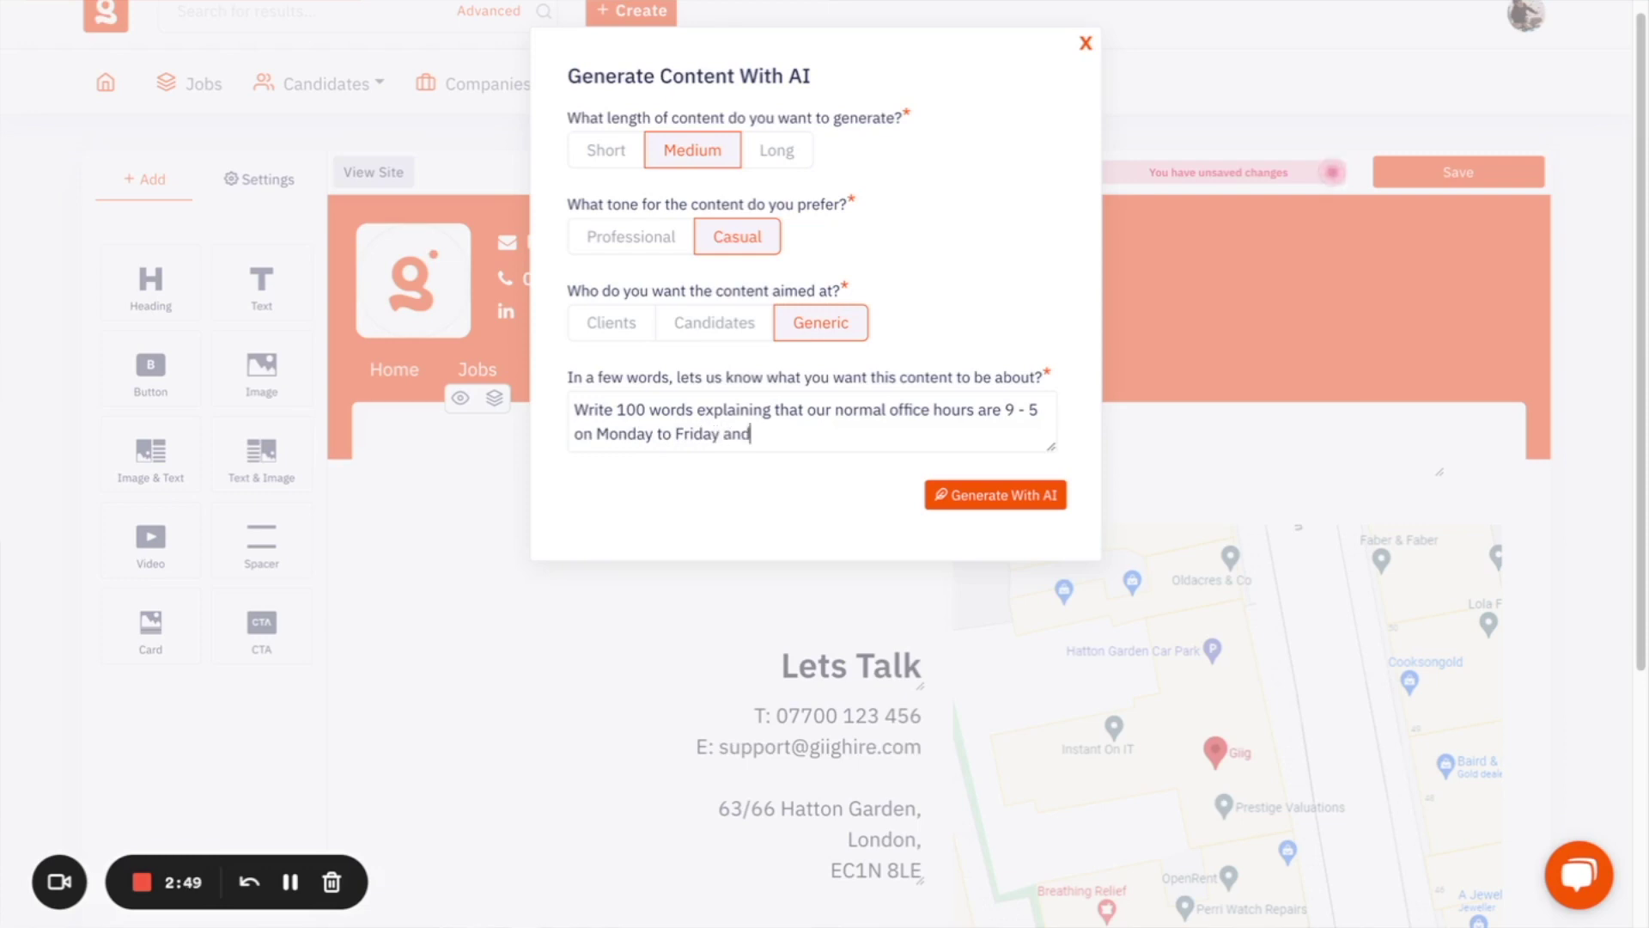
{"action": "type", "text": " we will get bvad"}
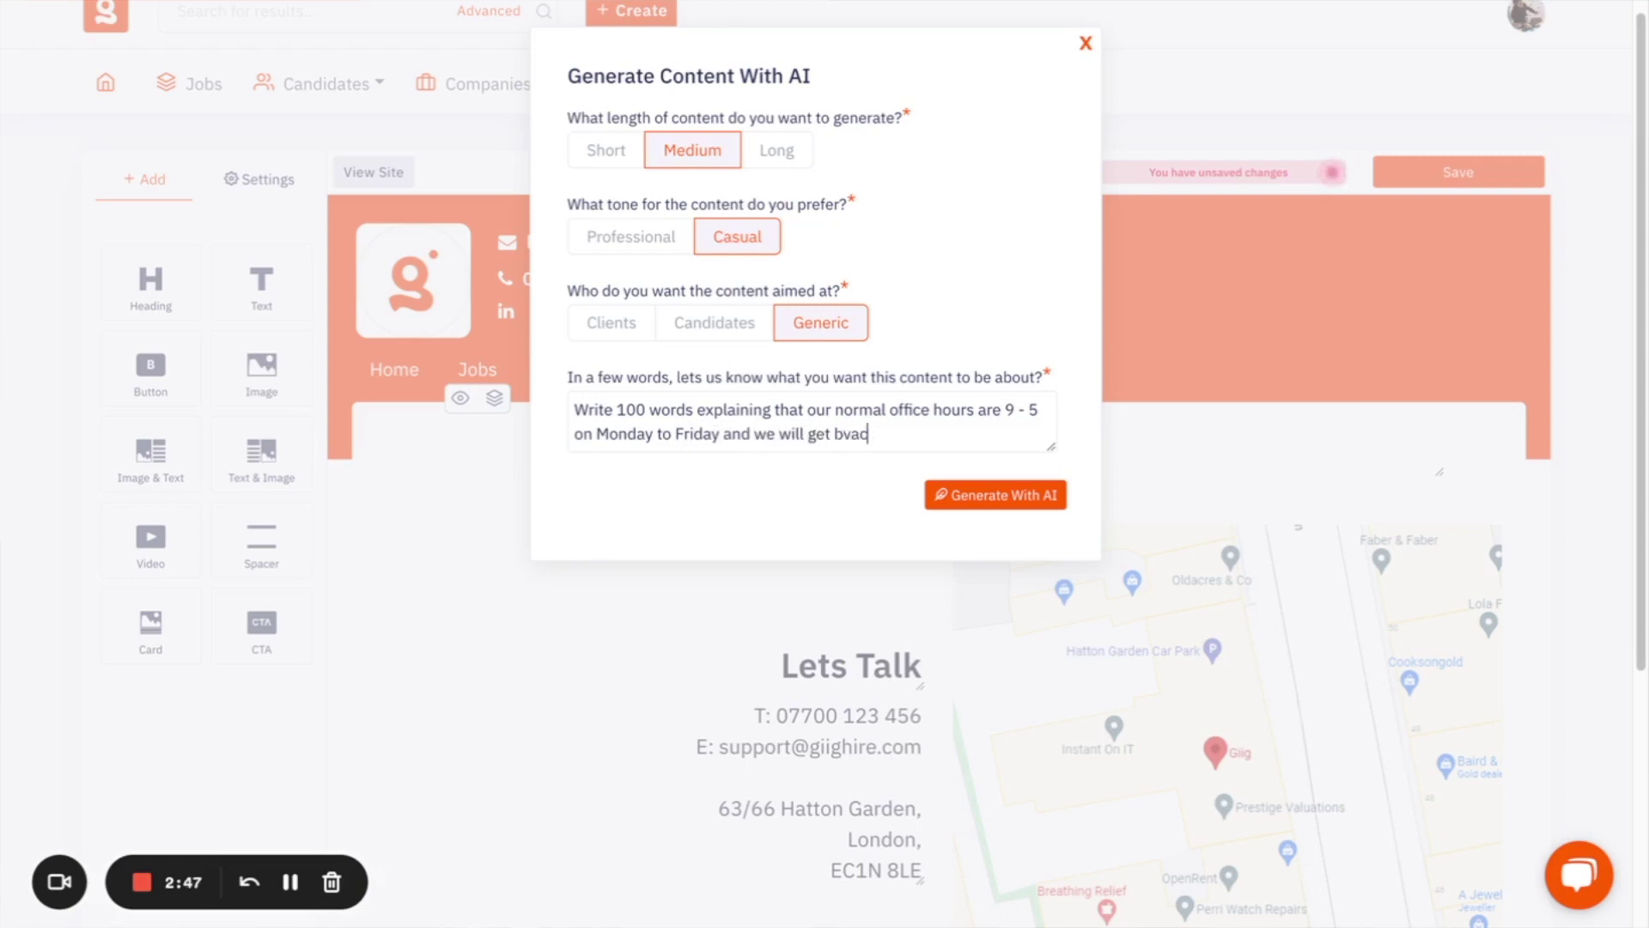
{"action": "key", "text": "BackSpace"}
{"action": "key", "text": "BackSpace"}
{"action": "key", "text": "BackSpace"}
{"action": "type", "text": "ack in touch with "}
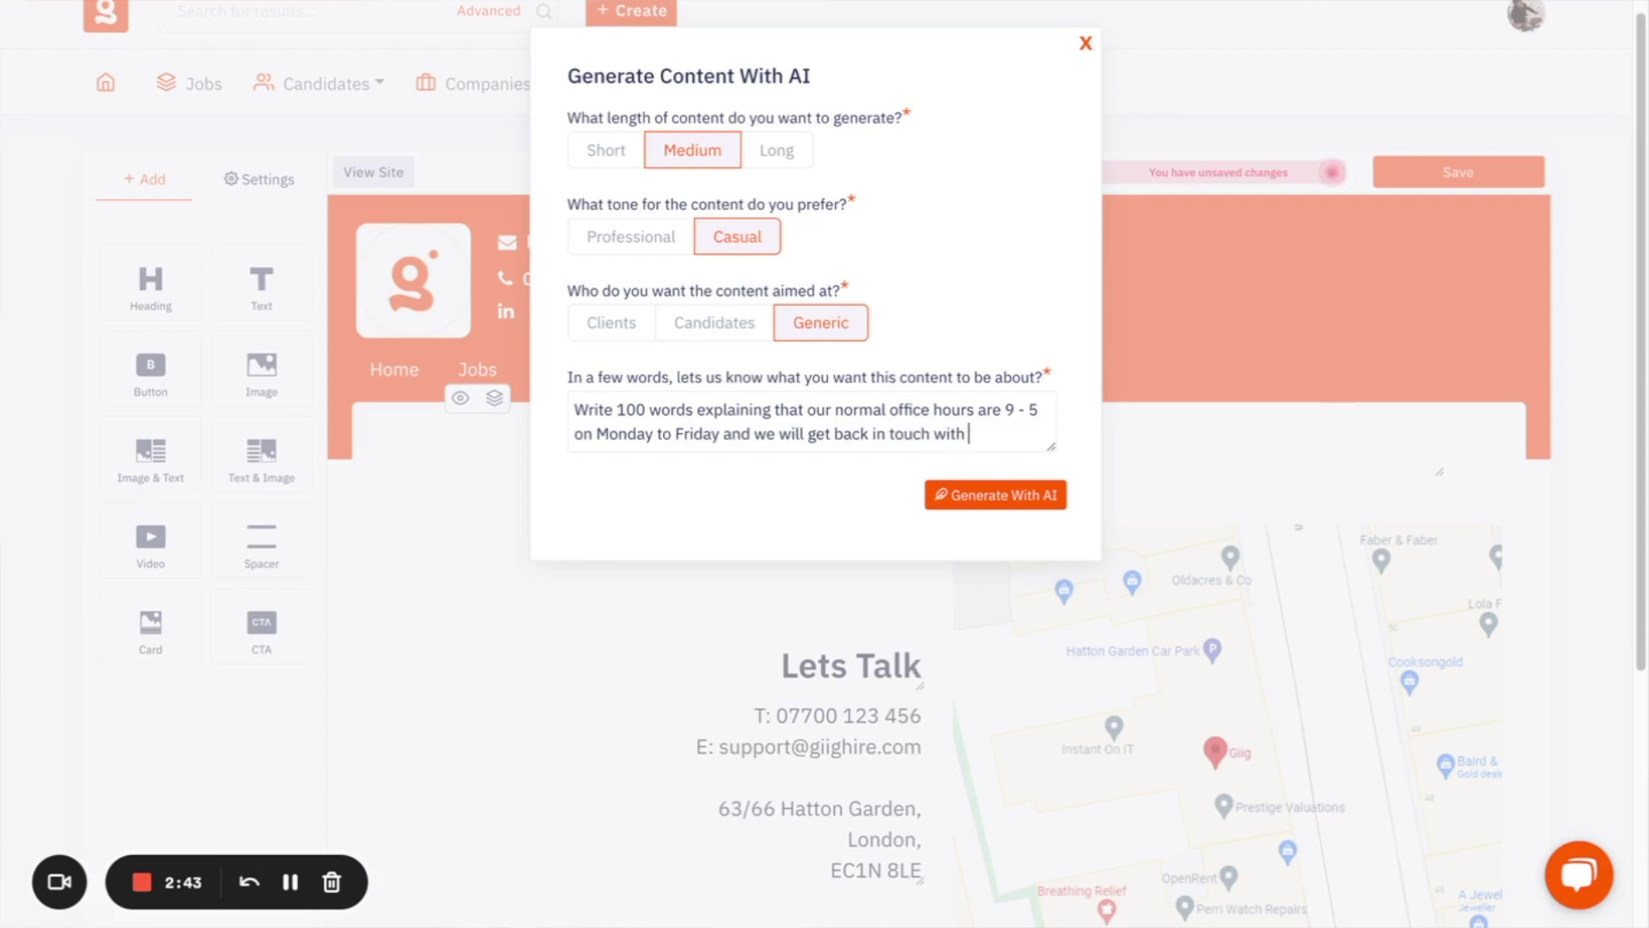
{"action": "type", "text": "any misses msg"}
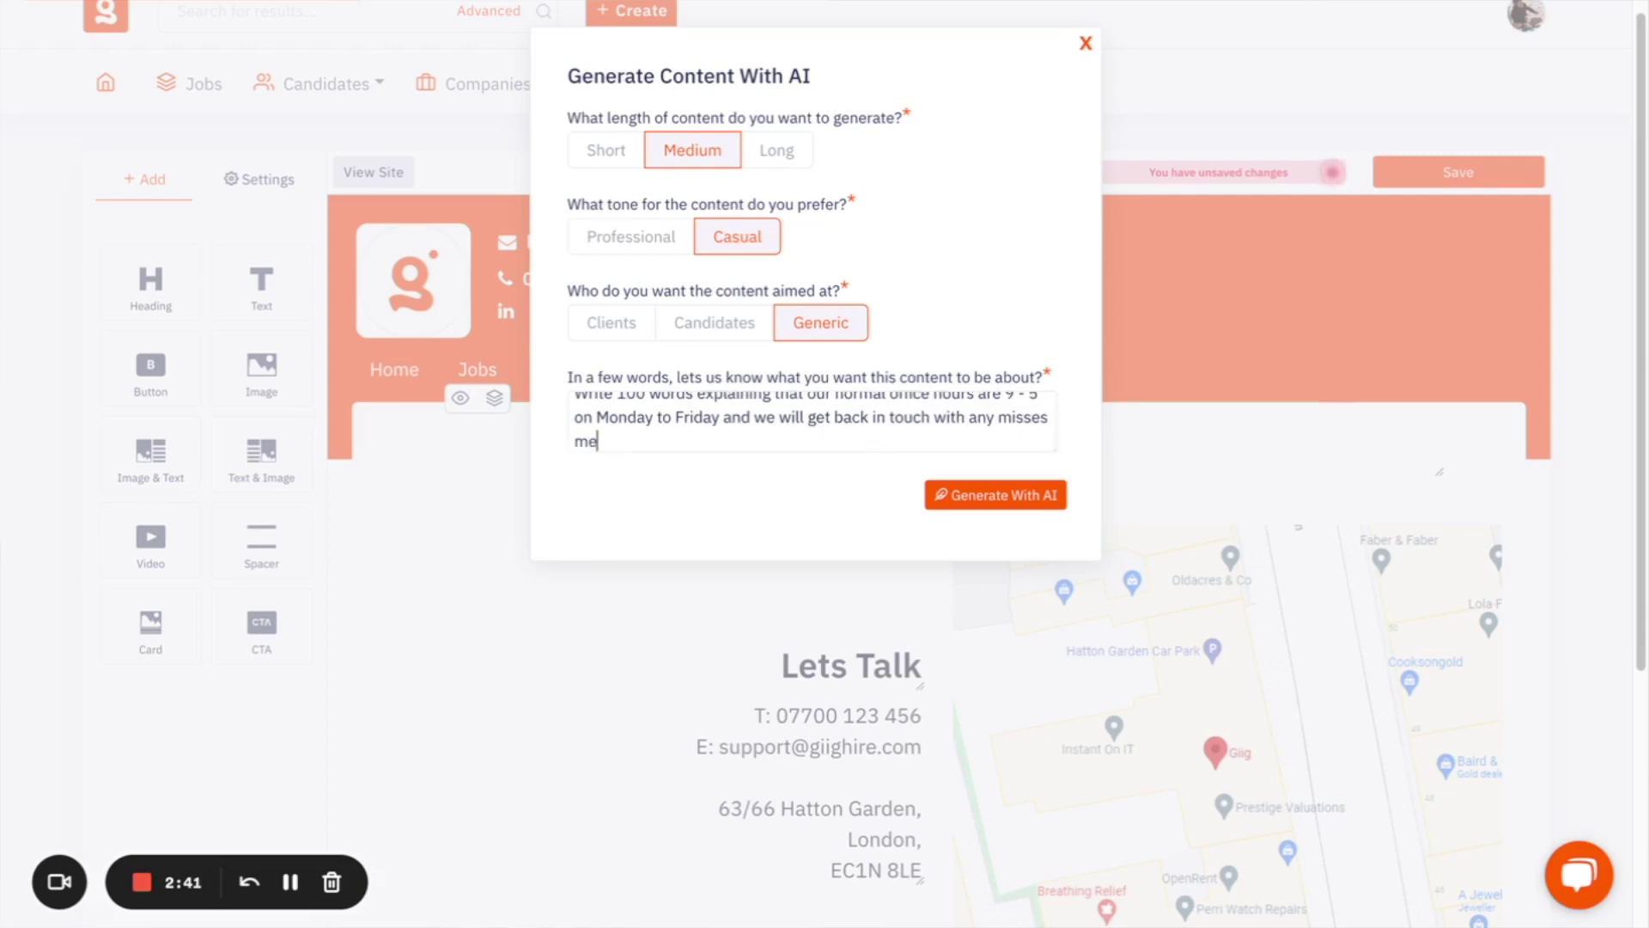
{"action": "key", "text": "BackSpace"}
{"action": "key", "text": "BackSpace"}
{"action": "key", "text": "BackSpace"}
{"action": "key", "text": "BackSpace"}
{"action": "type", "text": "mes"}
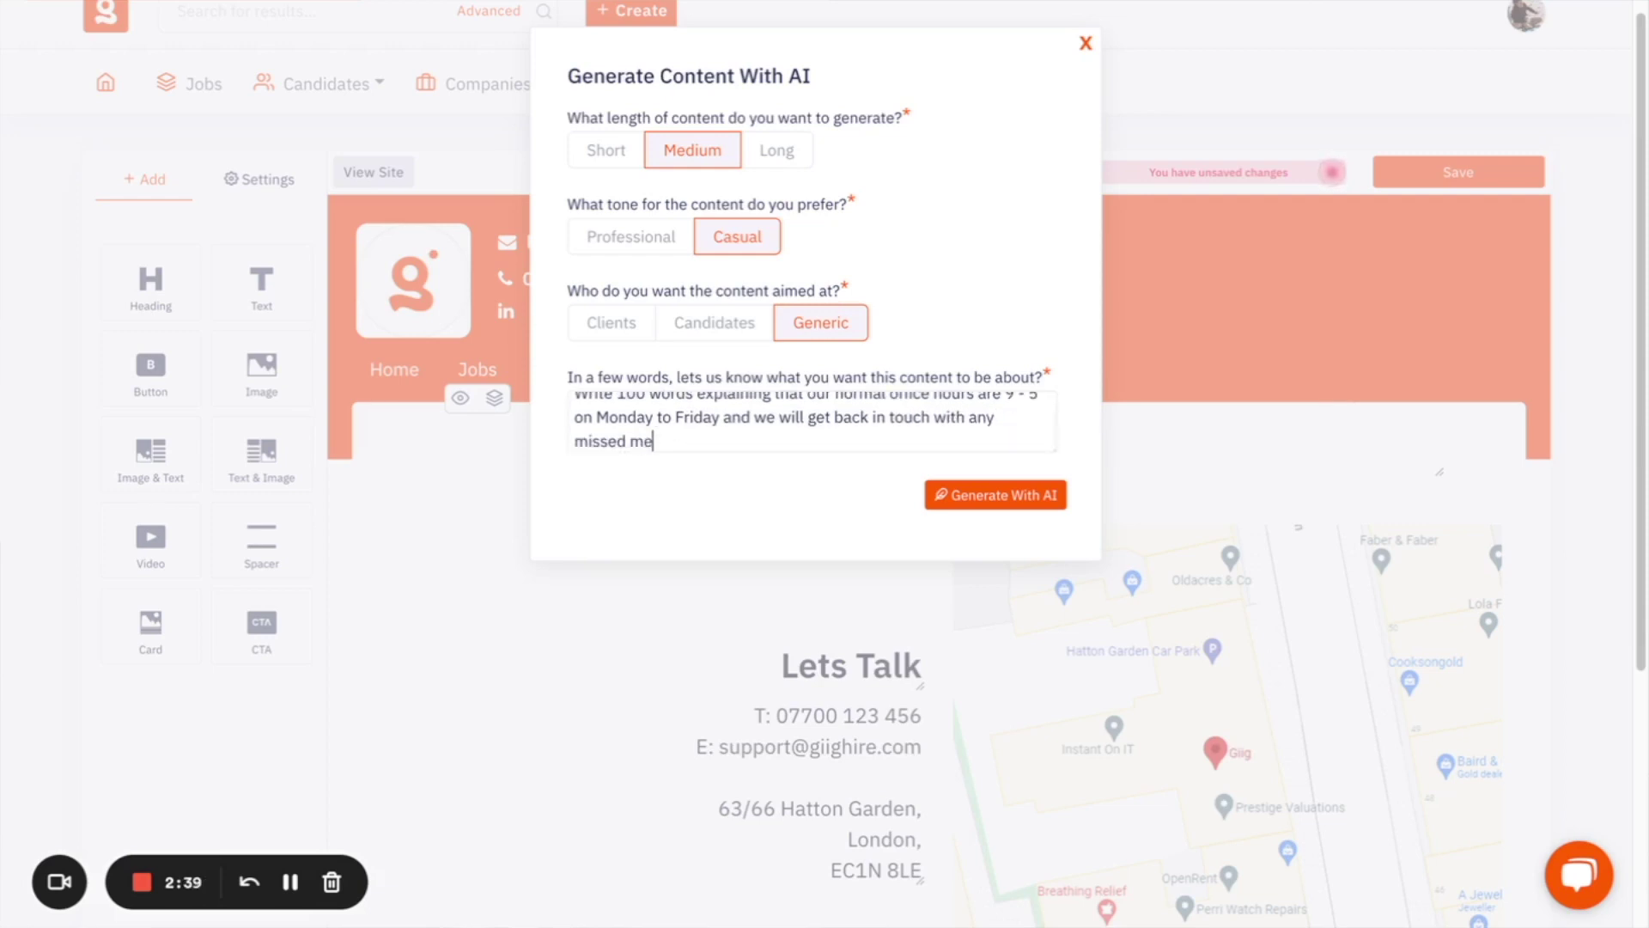
{"action": "type", "text": "sages as soon as possible"}
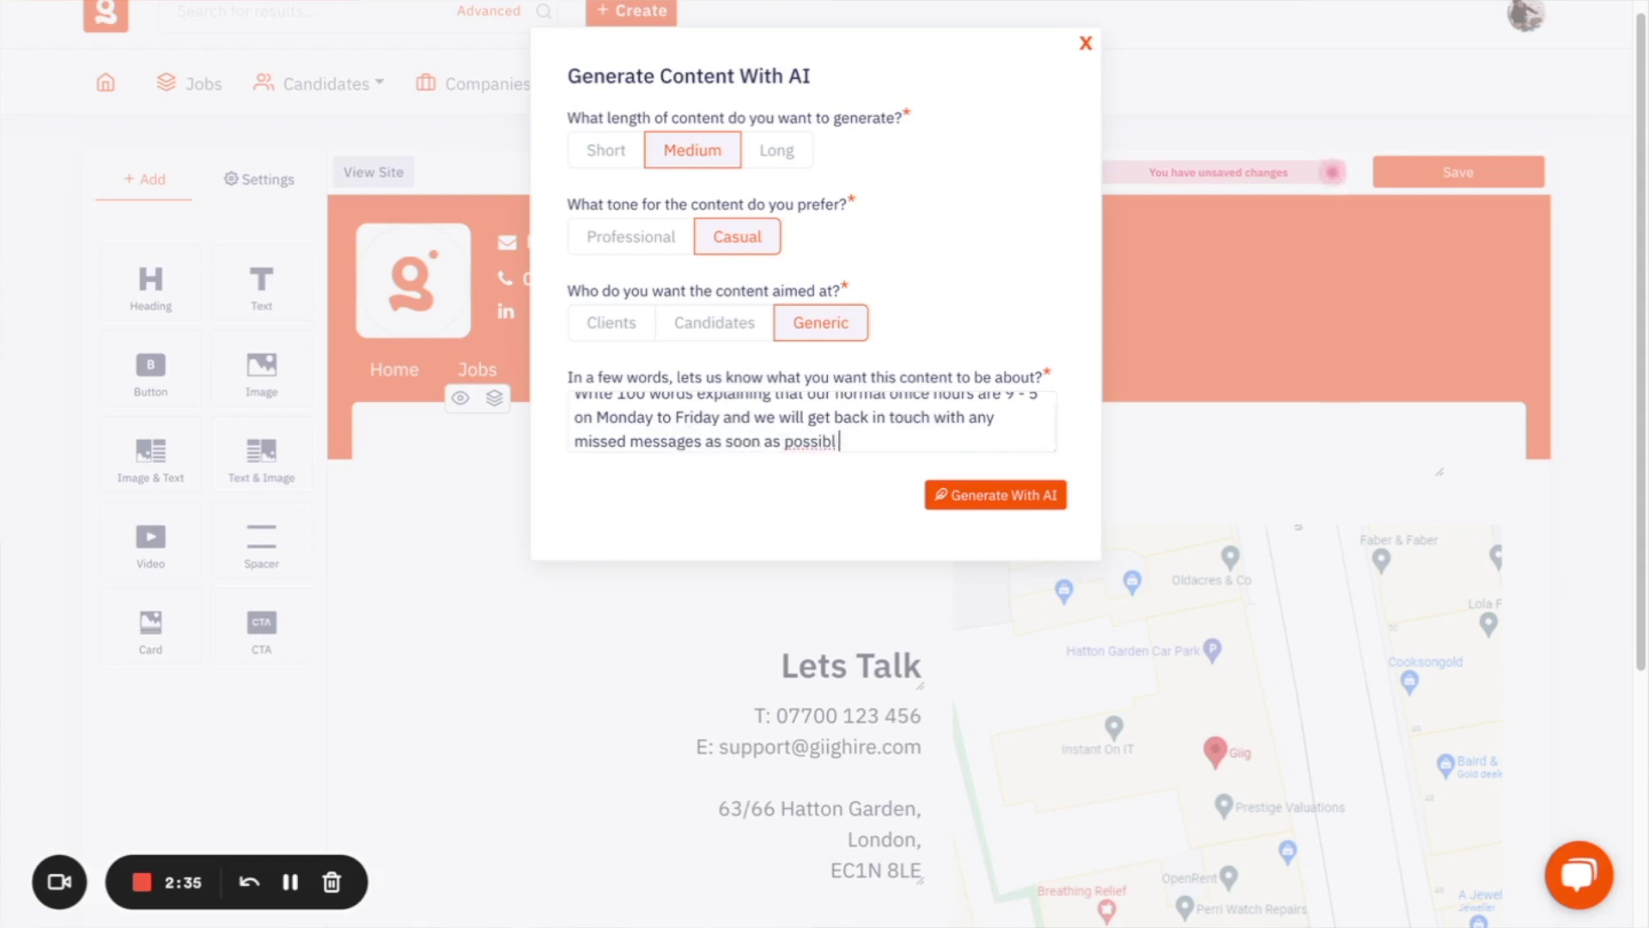
{"action": "left_click", "coordinate": [1035, 495]}
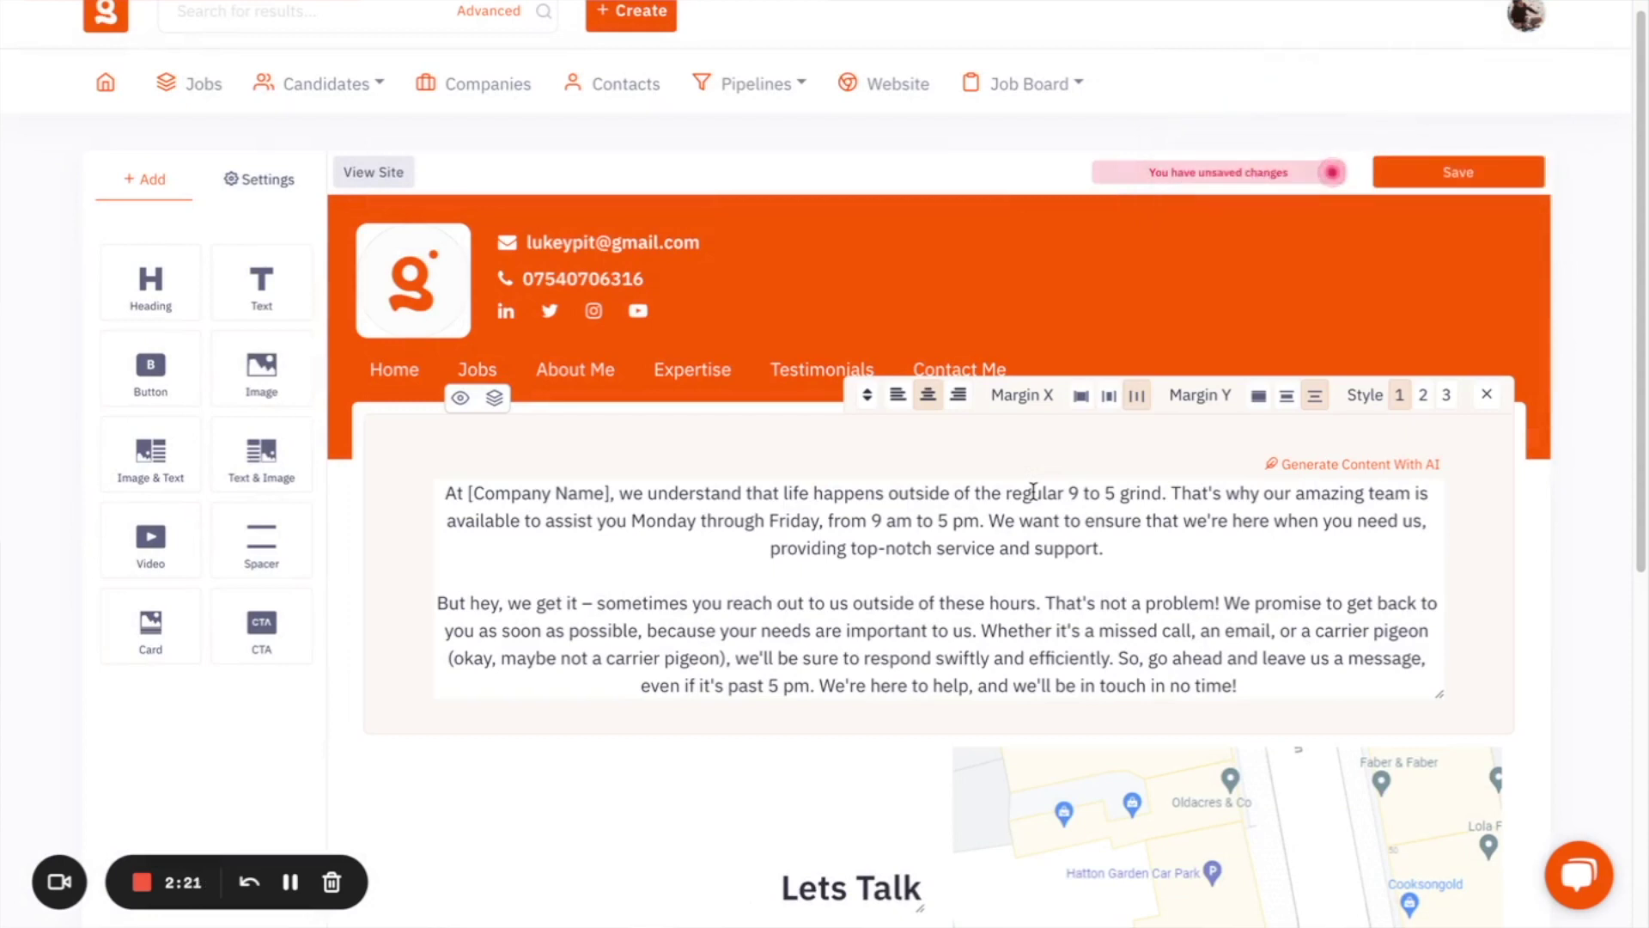
Scroll down to review the generated office-hours paragraphs above Lets Talk.
{"action": "scroll", "coordinate": [1117, 489], "scroll_direction": "down", "scroll_amount": 1}
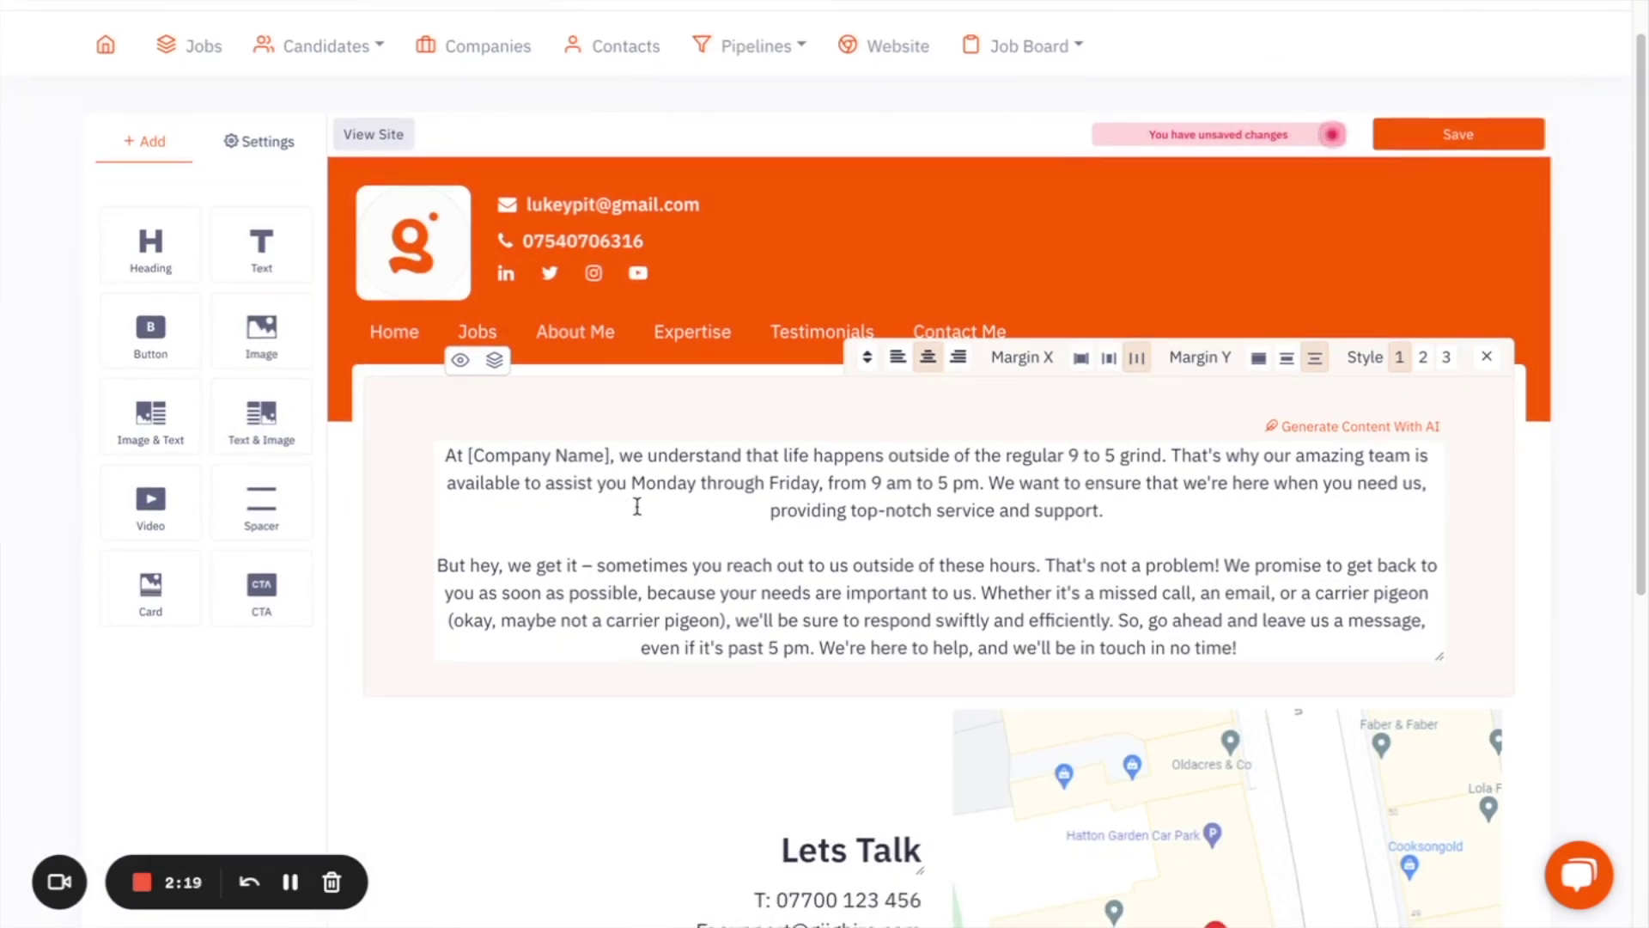
{"action": "scroll", "coordinate": [745, 500], "scroll_direction": "down", "scroll_amount": 1}
{"action": "scroll", "coordinate": [1202, 494], "scroll_direction": "down", "scroll_amount": 3}
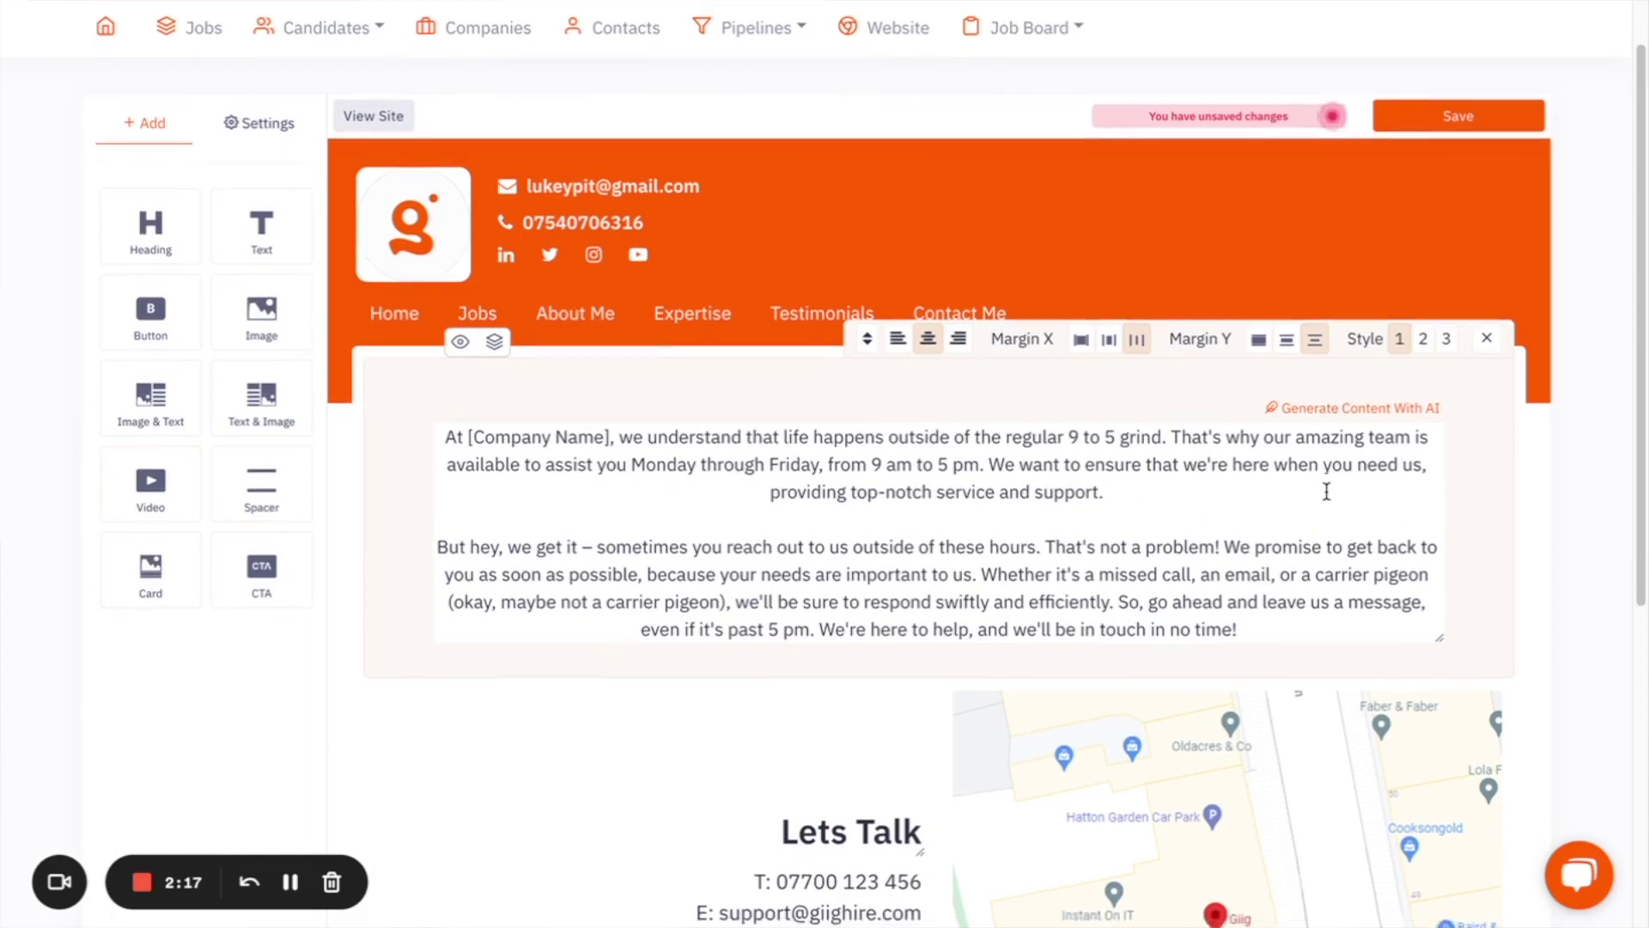